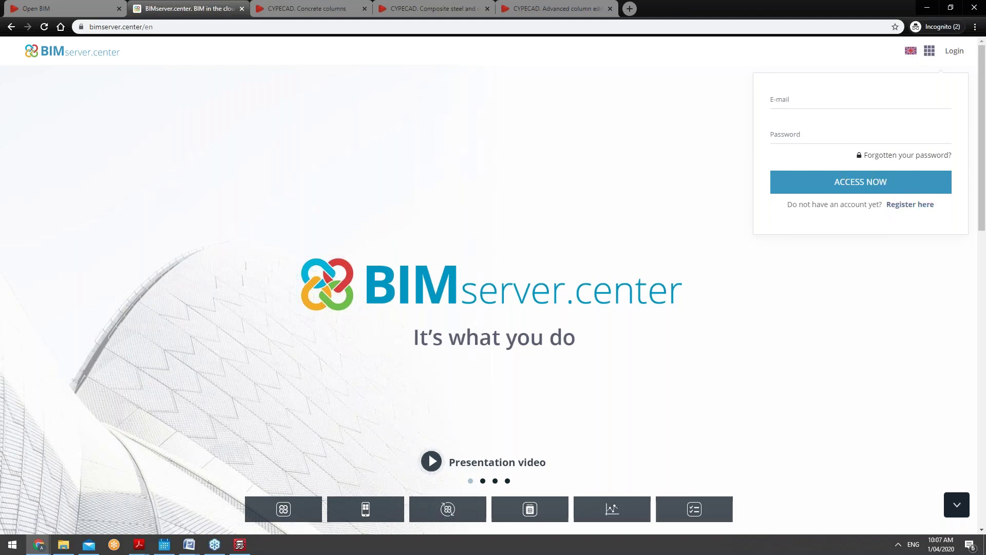
Log in to BIMserver.center with the account e-mail and password.
{"action": "left_click", "coordinate": [827, 102]}
{"action": "left_click", "coordinate": [827, 142]}
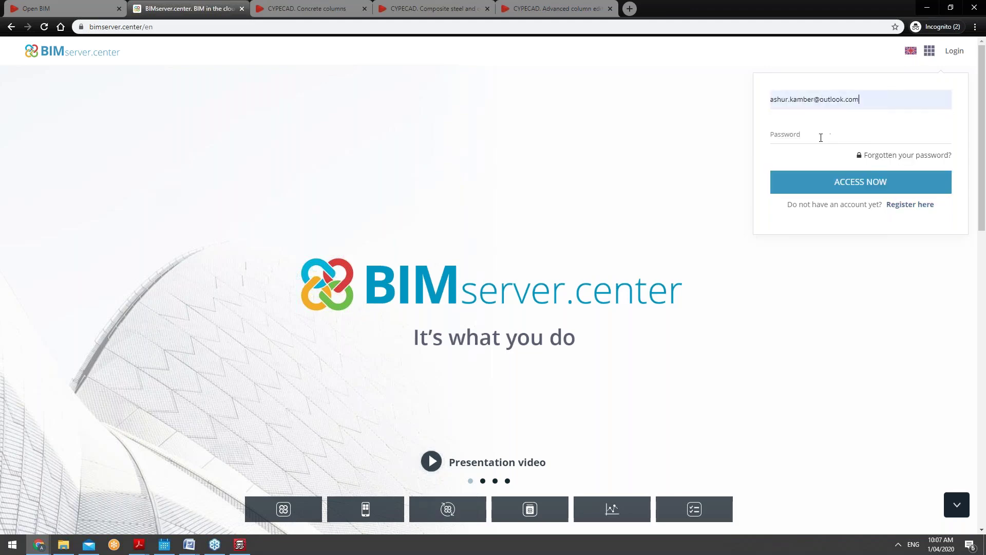
{"action": "left_click", "coordinate": [819, 136]}
{"action": "type", "text": "**********"}
{"action": "key", "text": "Return"}
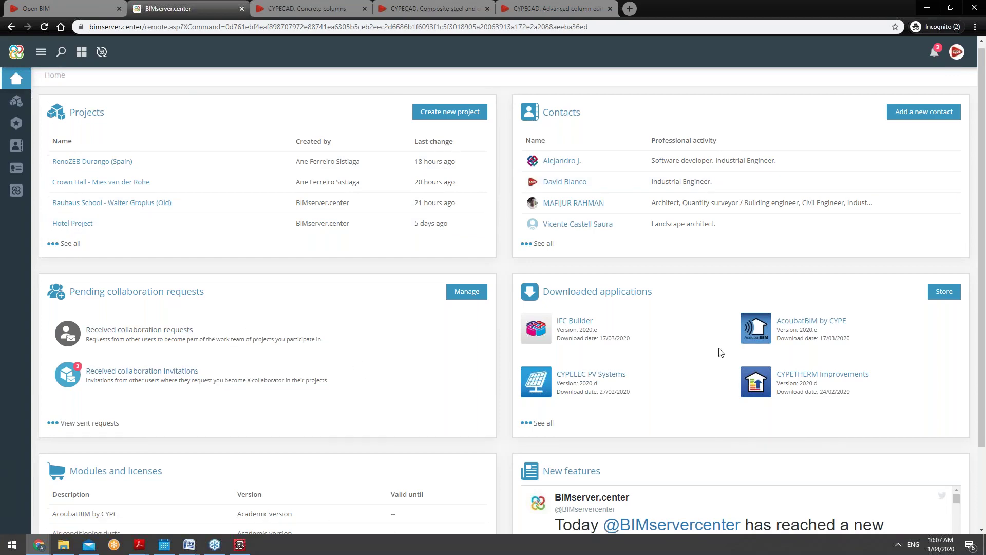
Look over the home dashboard and open the Crown Hall - Mies van der Rohe project from the active projects.
{"action": "scroll", "coordinate": [719, 351], "scroll_direction": "down", "scroll_amount": 2}
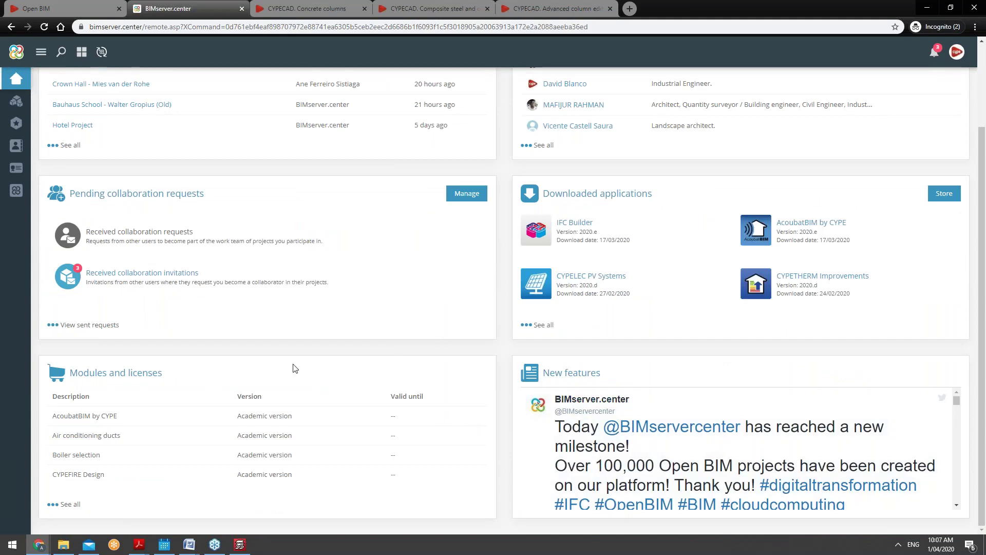
{"action": "scroll", "coordinate": [293, 368], "scroll_direction": "up", "scroll_amount": 2}
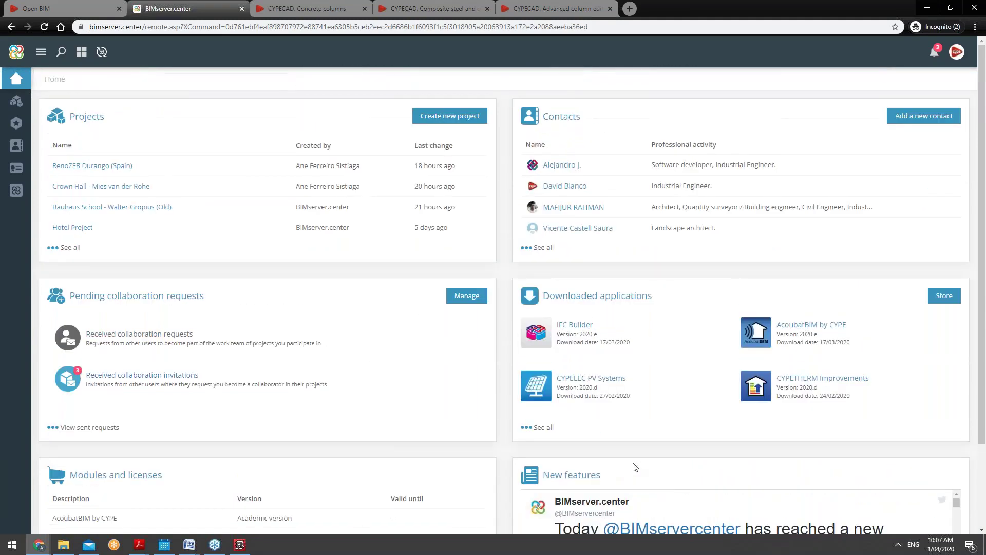
{"action": "left_click", "coordinate": [21, 104]}
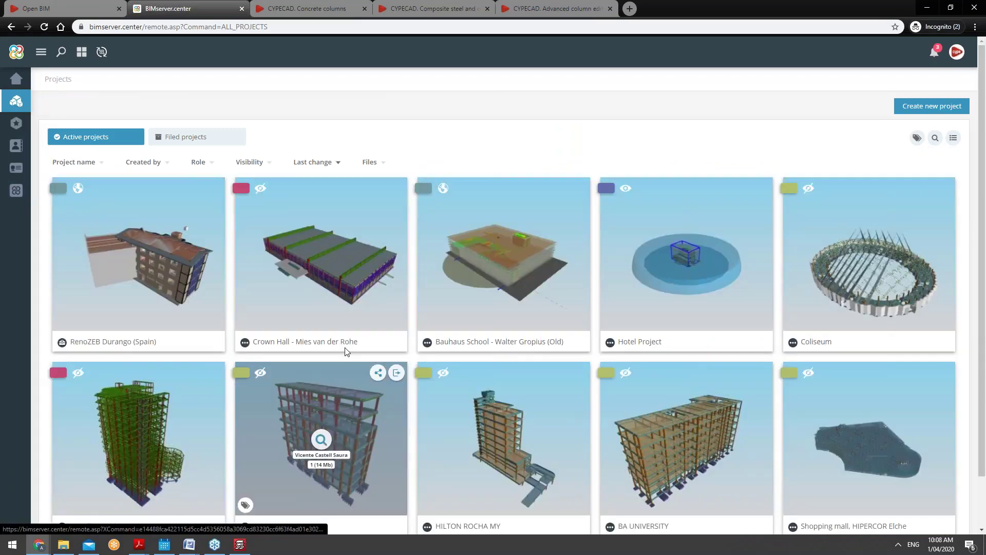
{"action": "scroll", "coordinate": [416, 307], "scroll_direction": "down", "scroll_amount": 1}
{"action": "scroll", "coordinate": [415, 307], "scroll_direction": "down", "scroll_amount": 1}
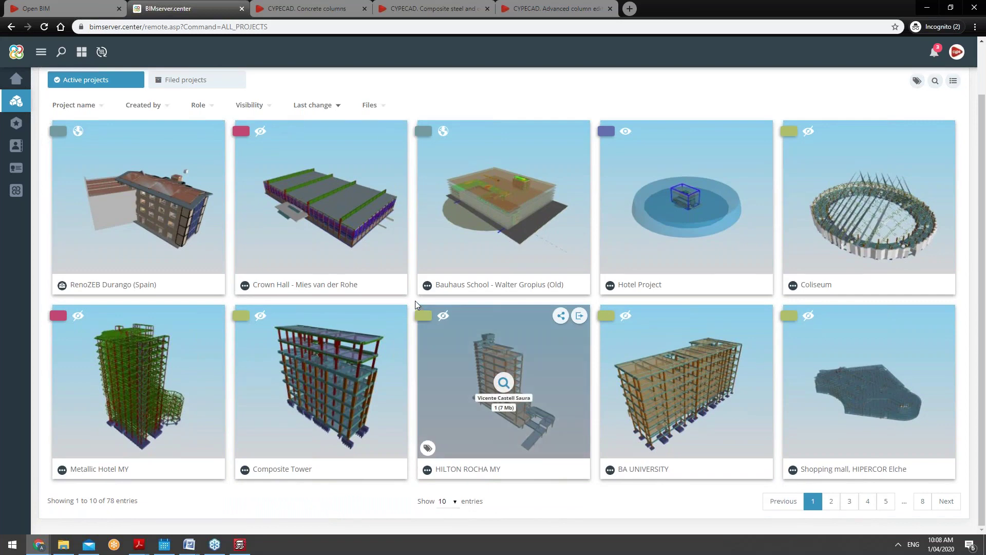
{"action": "left_click", "coordinate": [359, 222]}
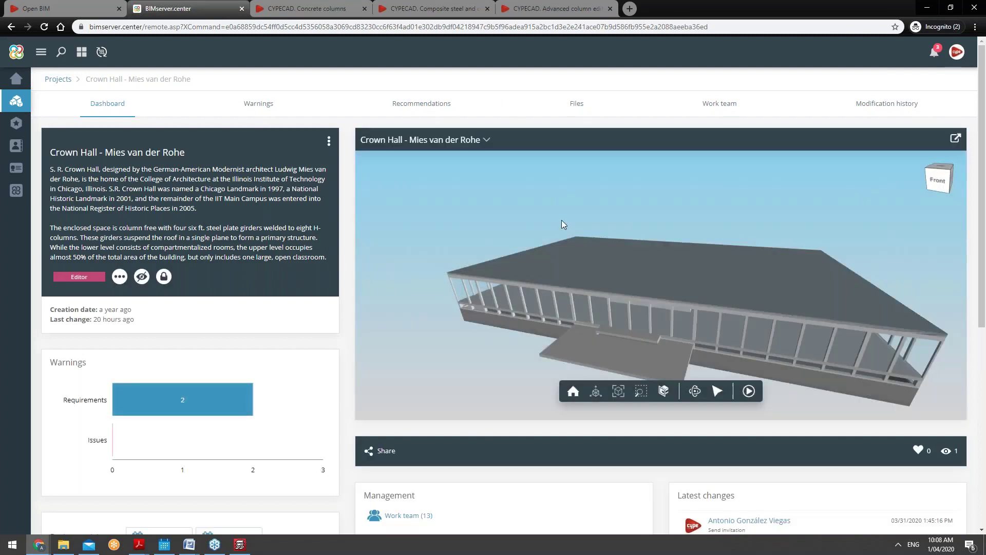
Make the 01_Architecture model transparent and show the 03_Structure model in the project's 3D view.
{"action": "left_click_drag", "start_coordinate": [663, 309], "coordinate": [488, 168]}
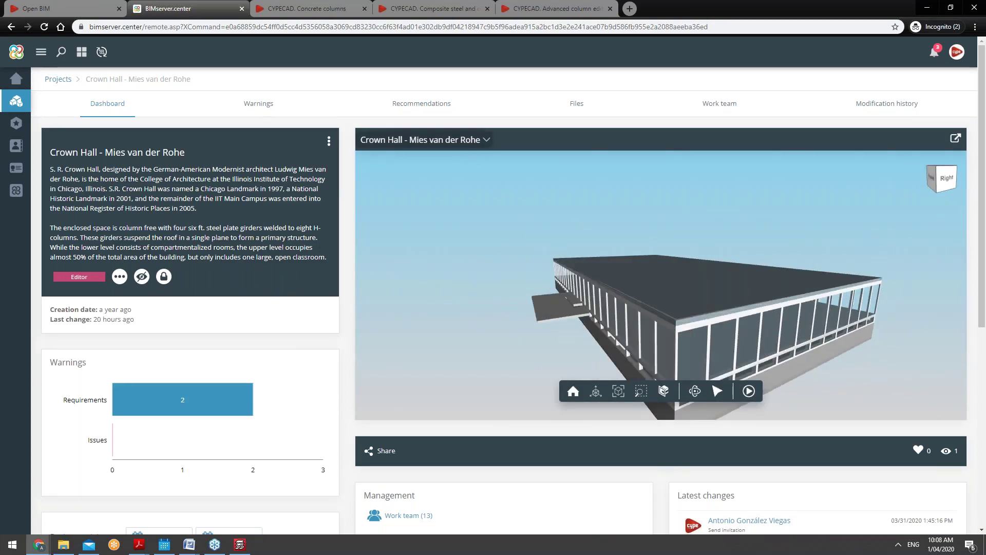
{"action": "left_click", "coordinate": [470, 146]}
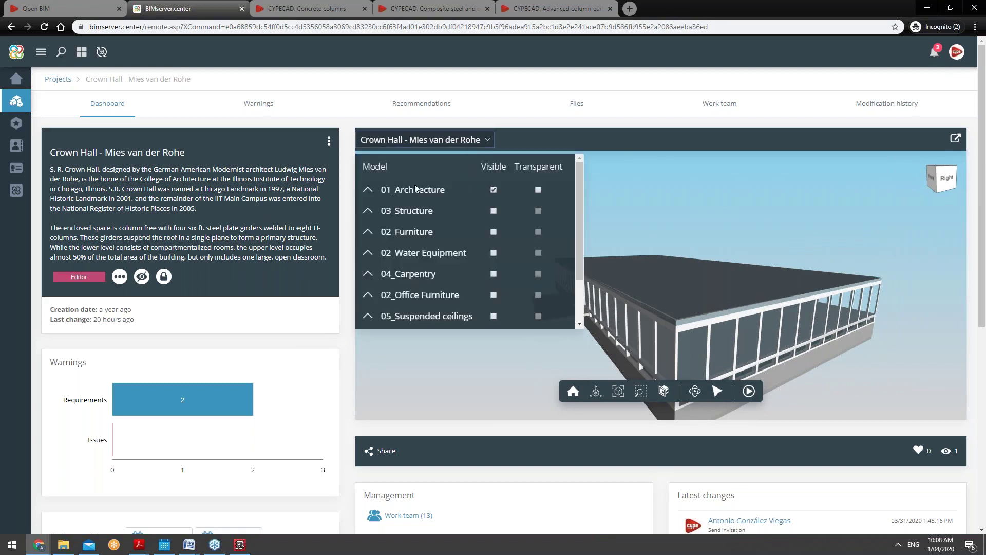
{"action": "left_click", "coordinate": [538, 188]}
{"action": "left_click_drag", "start_coordinate": [639, 268], "coordinate": [666, 275]}
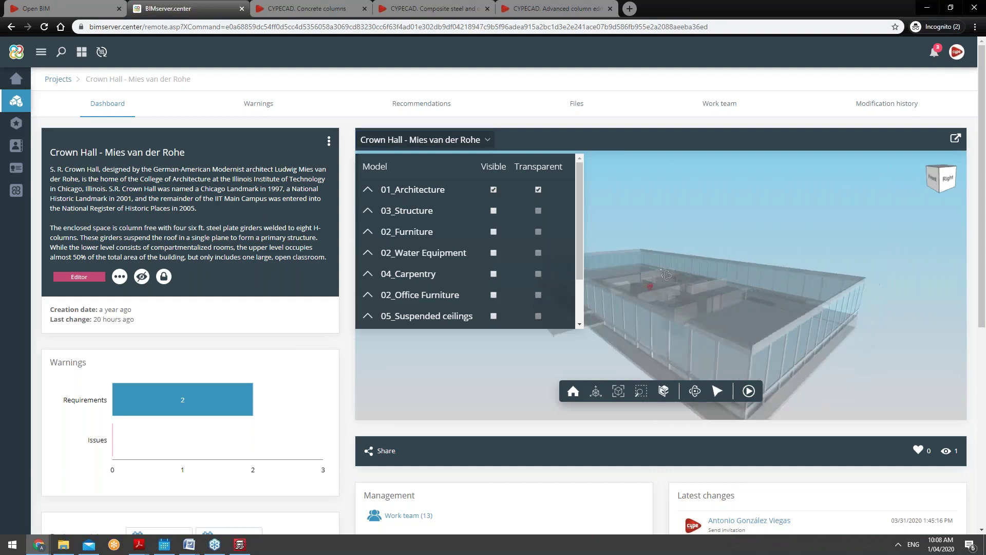
{"action": "left_click", "coordinate": [491, 210]}
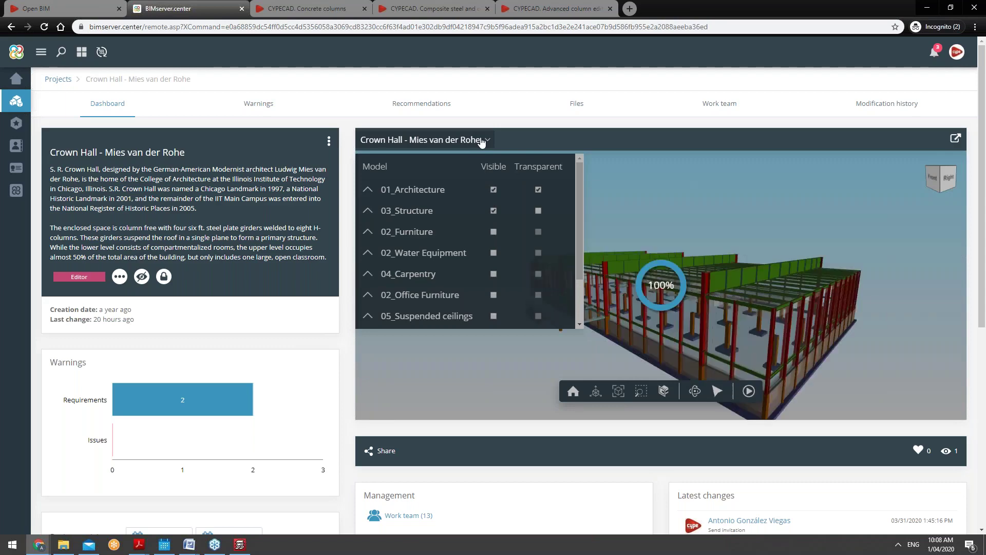
{"action": "left_click", "coordinate": [482, 143]}
{"action": "left_click_drag", "start_coordinate": [667, 314], "coordinate": [606, 288]}
Turn off the transparency of the 01_Architecture model and inspect the roof in 3D.
{"action": "left_click", "coordinate": [486, 139]}
{"action": "left_click", "coordinate": [538, 190]}
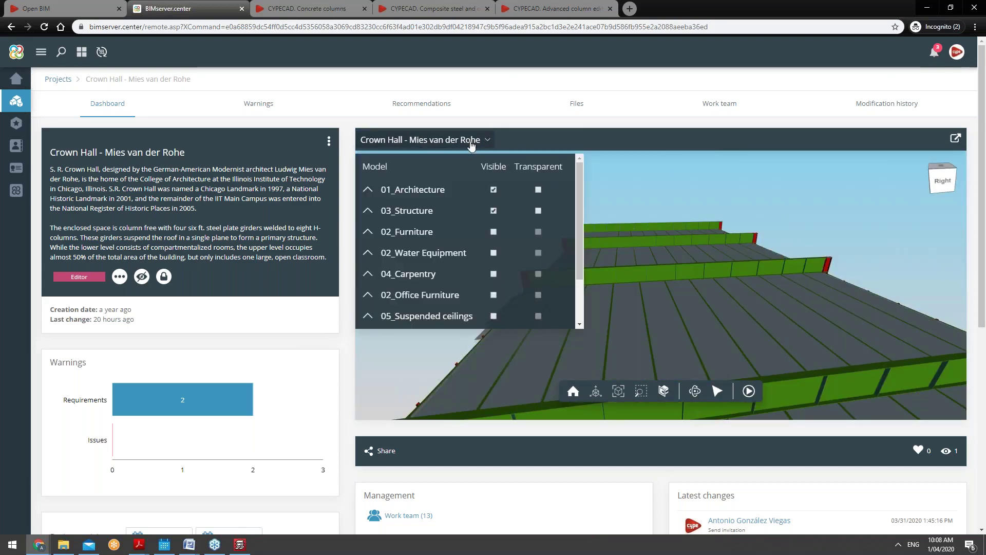
{"action": "left_click", "coordinate": [472, 144]}
{"action": "left_click_drag", "start_coordinate": [627, 256], "coordinate": [667, 267]}
Hide the 01_Architecture model, leaving only 03_Structure visible, and inspect the structural frame.
{"action": "left_click", "coordinate": [486, 140]}
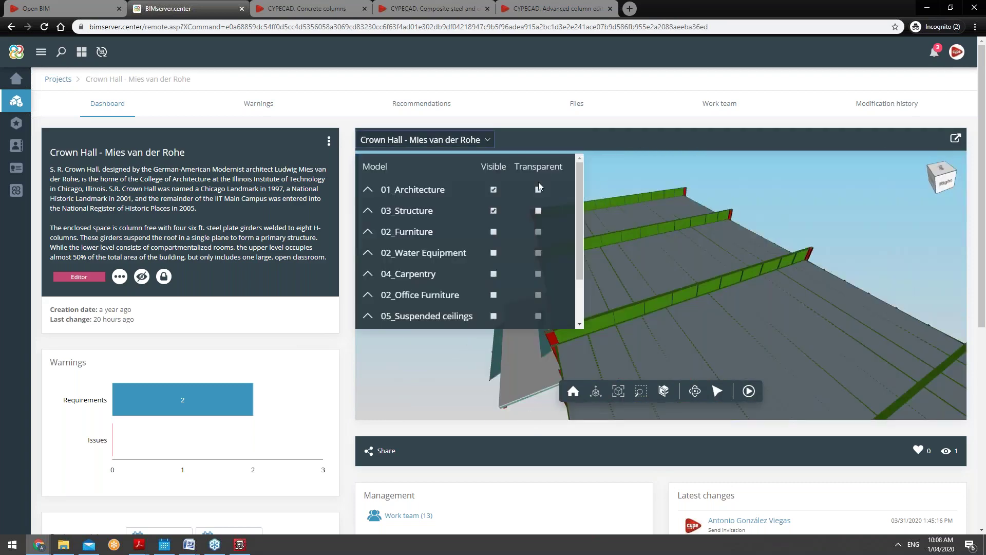
{"action": "left_click", "coordinate": [493, 190]}
{"action": "left_click", "coordinate": [485, 143]}
{"action": "left_click_drag", "start_coordinate": [590, 266], "coordinate": [611, 292]}
Review the project's list of discipline models and examine the structure from its right side.
{"action": "left_click", "coordinate": [486, 140]}
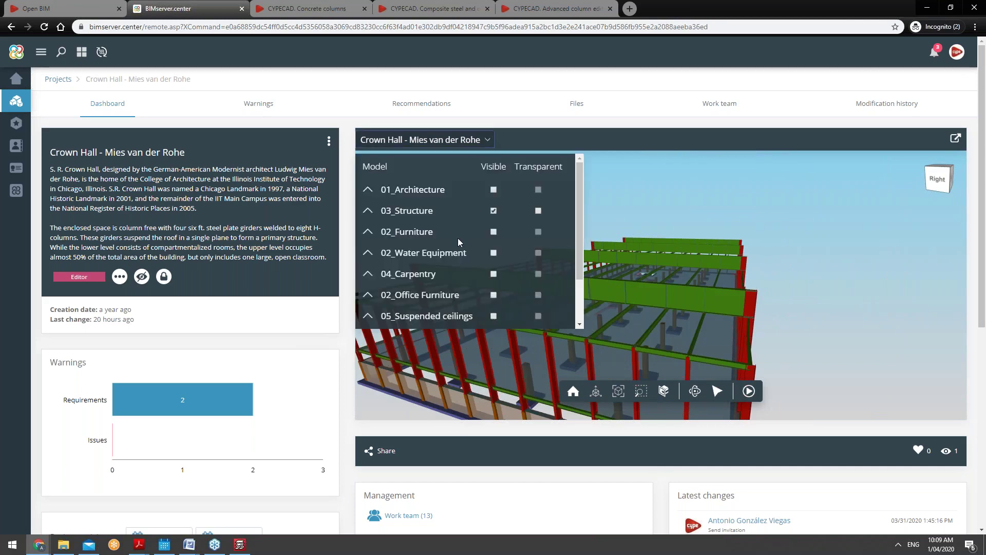
{"action": "scroll", "coordinate": [461, 237], "scroll_direction": "down", "scroll_amount": 1}
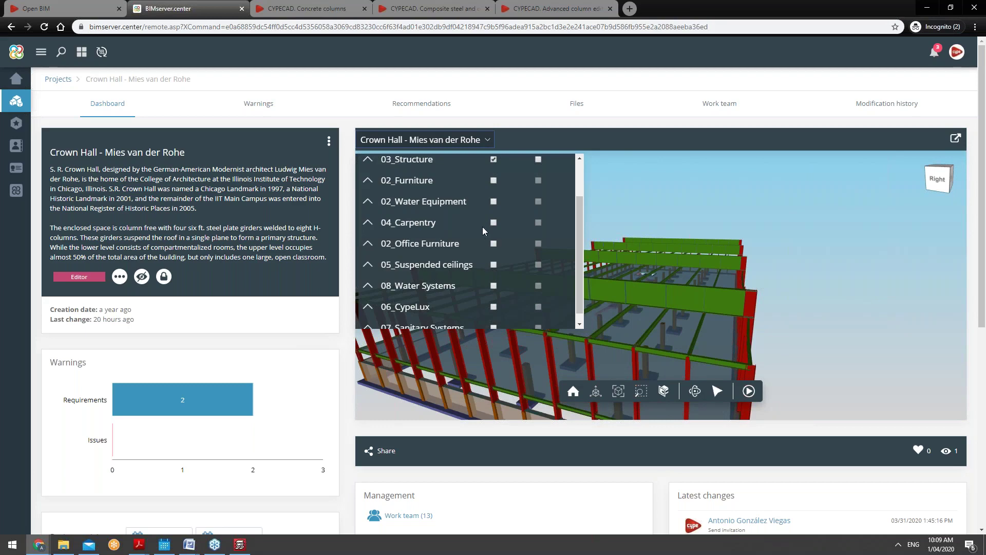
{"action": "scroll", "coordinate": [477, 205], "scroll_direction": "up", "scroll_amount": 1}
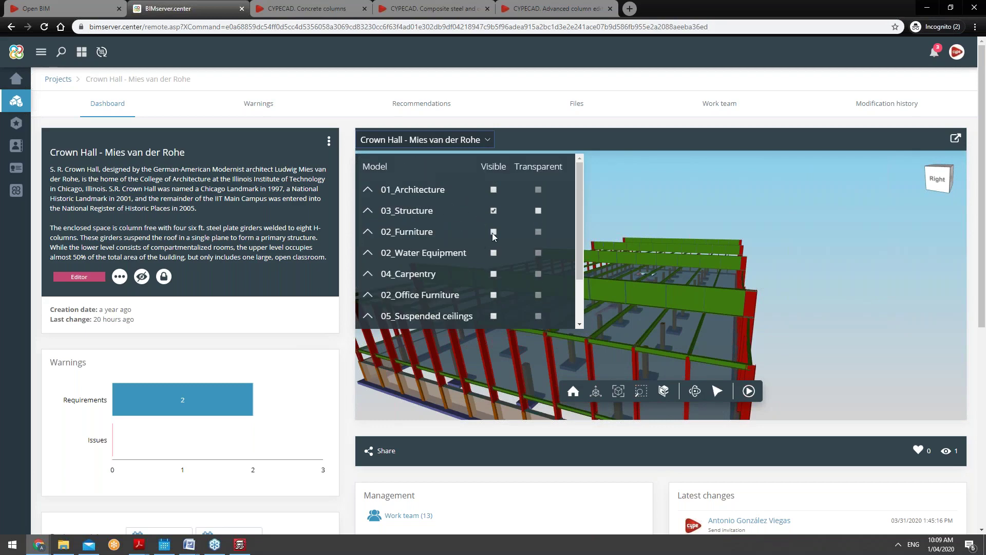
{"action": "scroll", "coordinate": [493, 255], "scroll_direction": "down", "scroll_amount": 1}
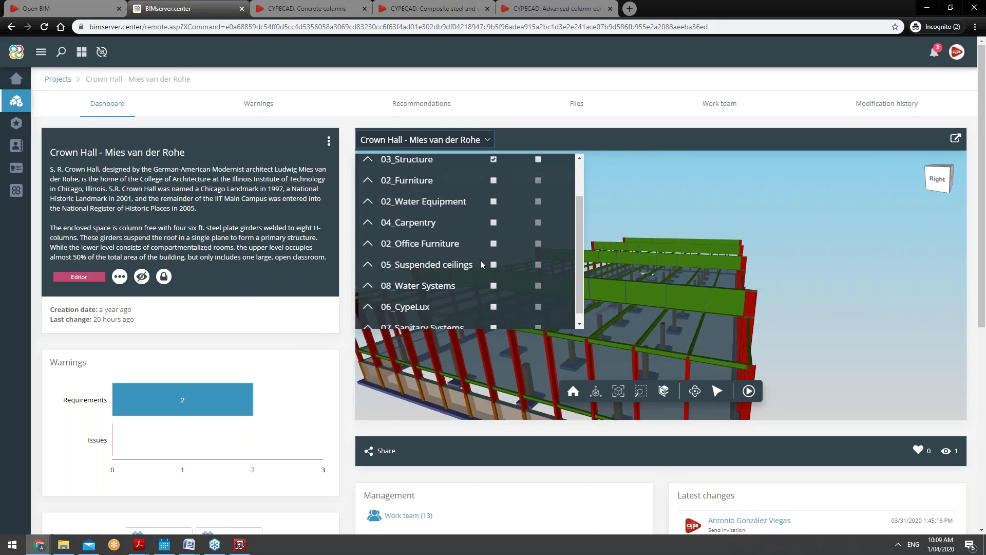
{"action": "left_click", "coordinate": [489, 141]}
{"action": "left_click_drag", "start_coordinate": [615, 303], "coordinate": [638, 301]}
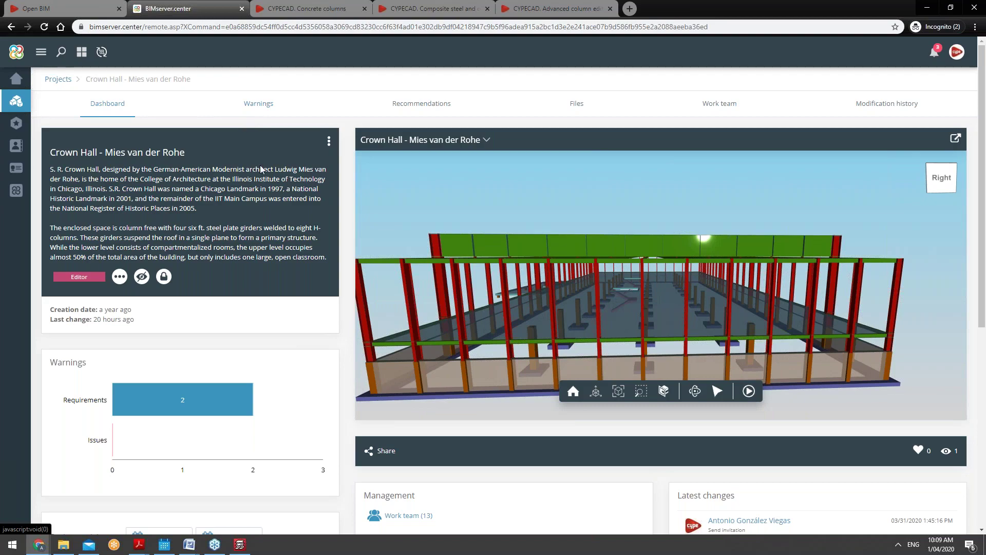
Review the project dashboard's warnings, files and latest changes, and glance at the Open BIM workflow flowchart.
{"action": "scroll", "coordinate": [261, 169], "scroll_direction": "down", "scroll_amount": 5}
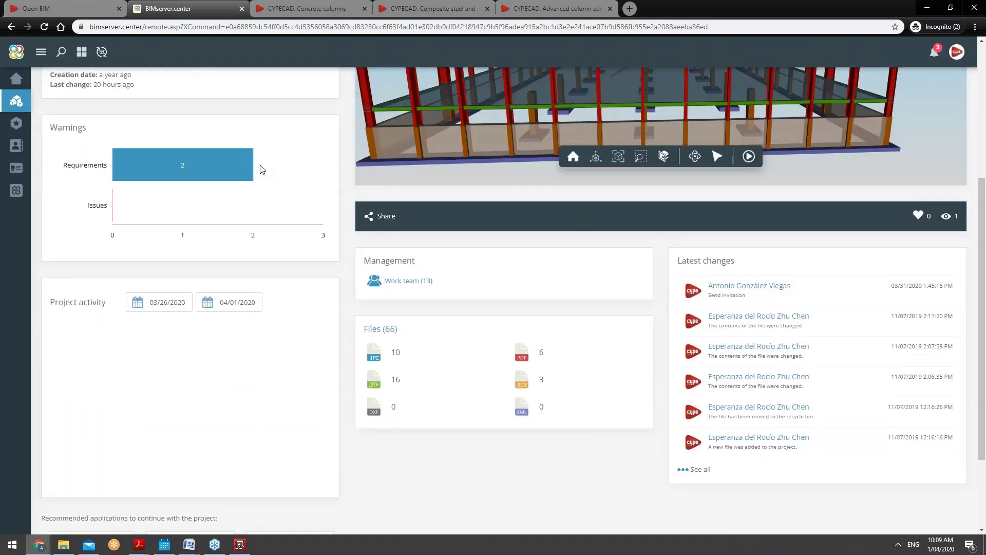
{"action": "scroll", "coordinate": [261, 170], "scroll_direction": "up", "scroll_amount": 3}
{"action": "key", "text": "ctrl+shift+Tab"}
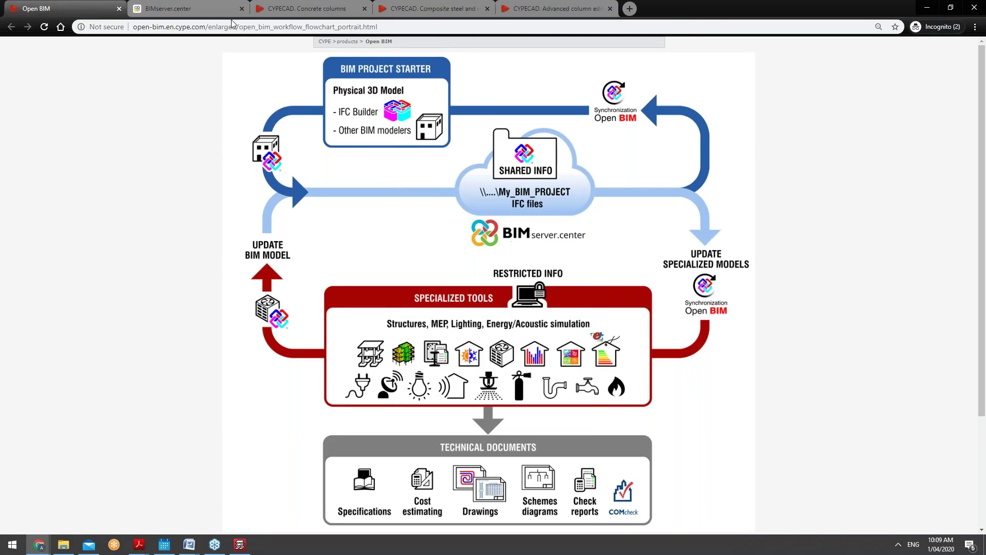
{"action": "left_click", "coordinate": [215, 4]}
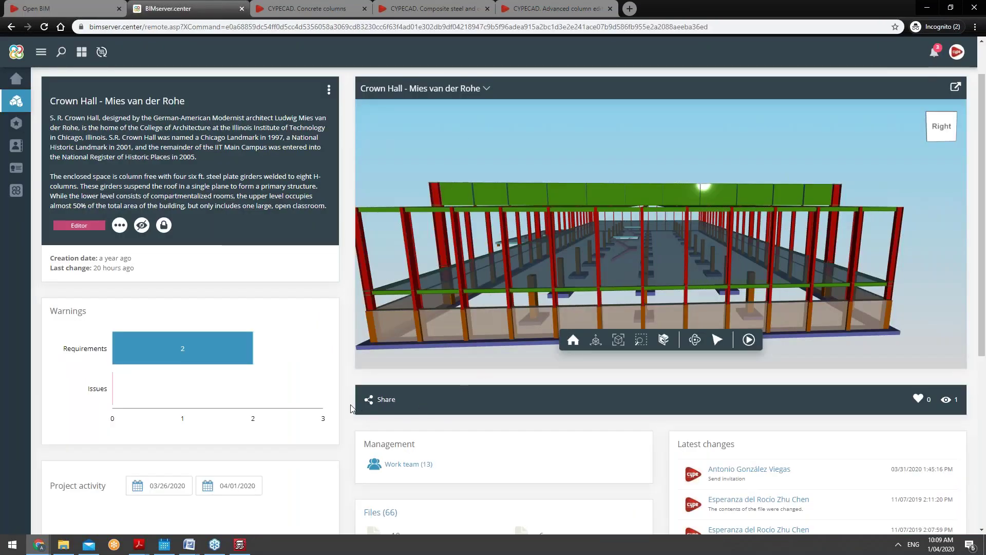
{"action": "scroll", "coordinate": [403, 165], "scroll_direction": "up", "scroll_amount": 1}
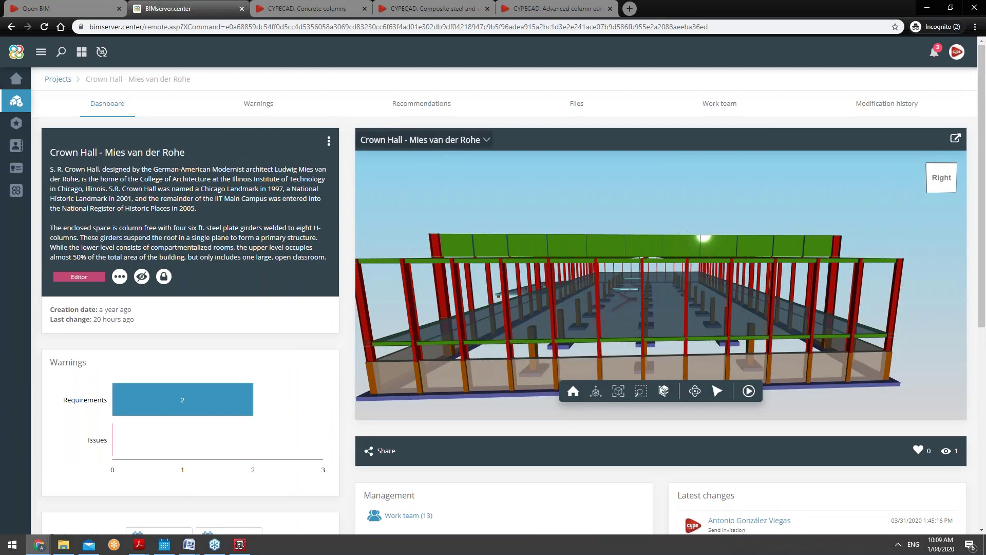
Browse the BIMserver.center Store, viewing the Structural analysis category and clearing that filter again.
{"action": "left_click", "coordinate": [34, 197]}
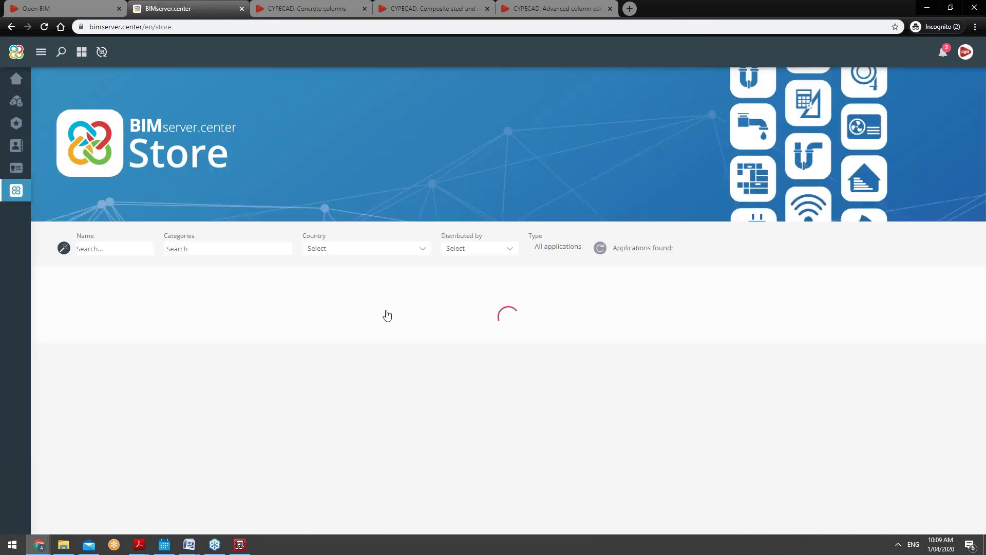
{"action": "scroll", "coordinate": [391, 315], "scroll_direction": "down", "scroll_amount": 3}
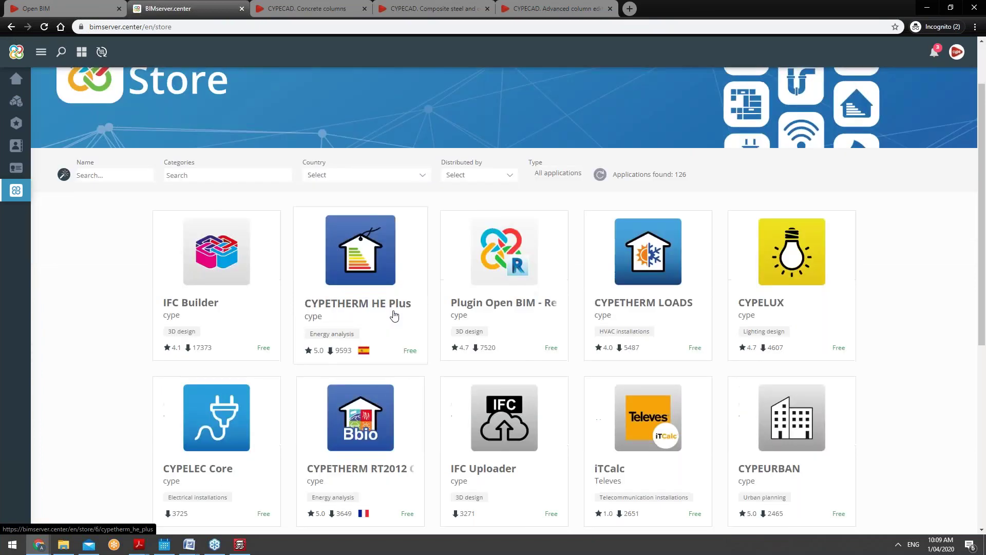
{"action": "left_click", "coordinate": [241, 95]}
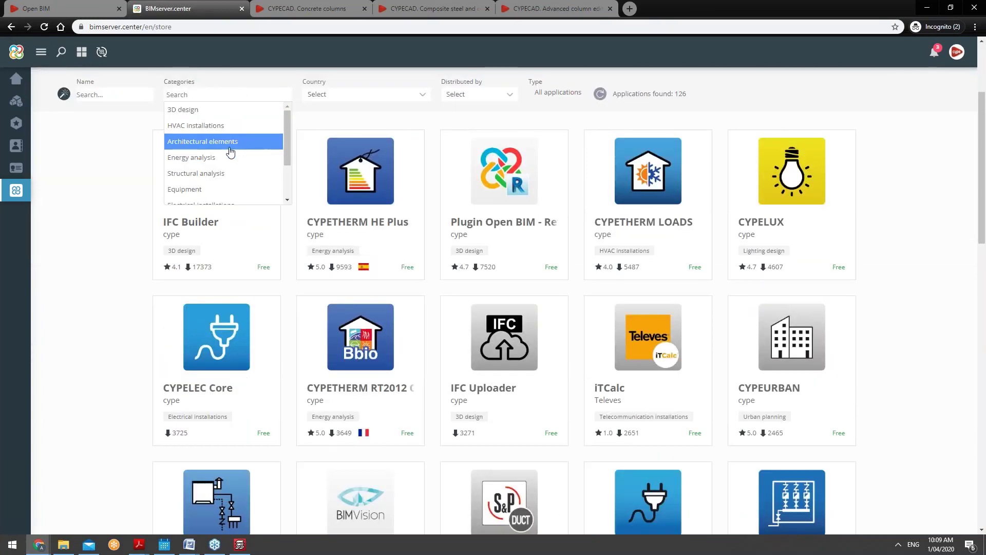
{"action": "left_click", "coordinate": [225, 173]}
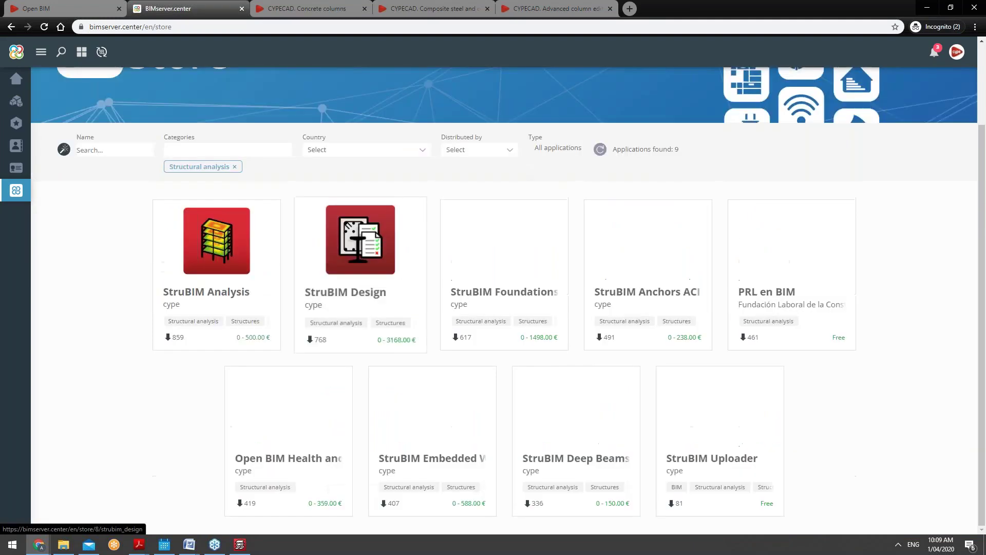
{"action": "scroll", "coordinate": [180, 287], "scroll_direction": "up", "scroll_amount": 2}
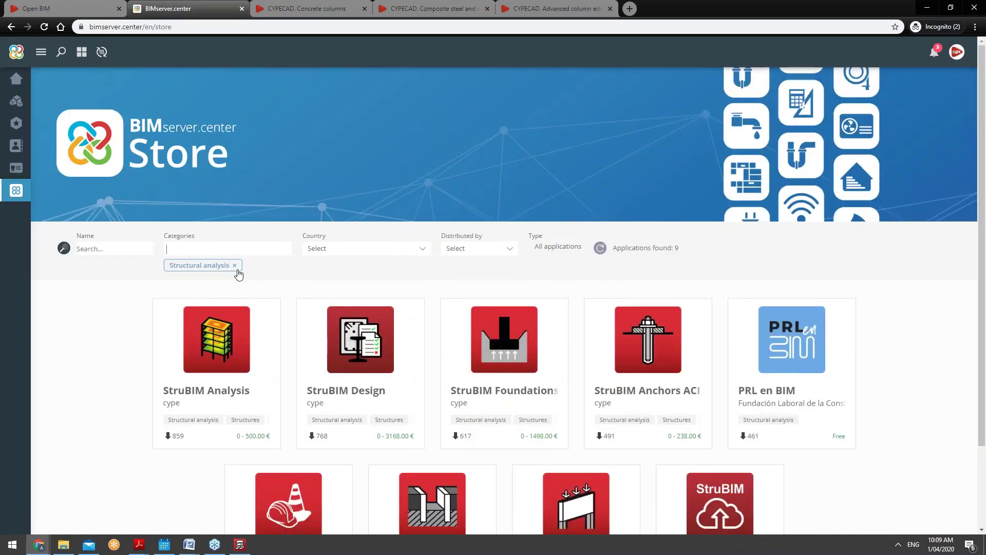
{"action": "left_click", "coordinate": [235, 266]}
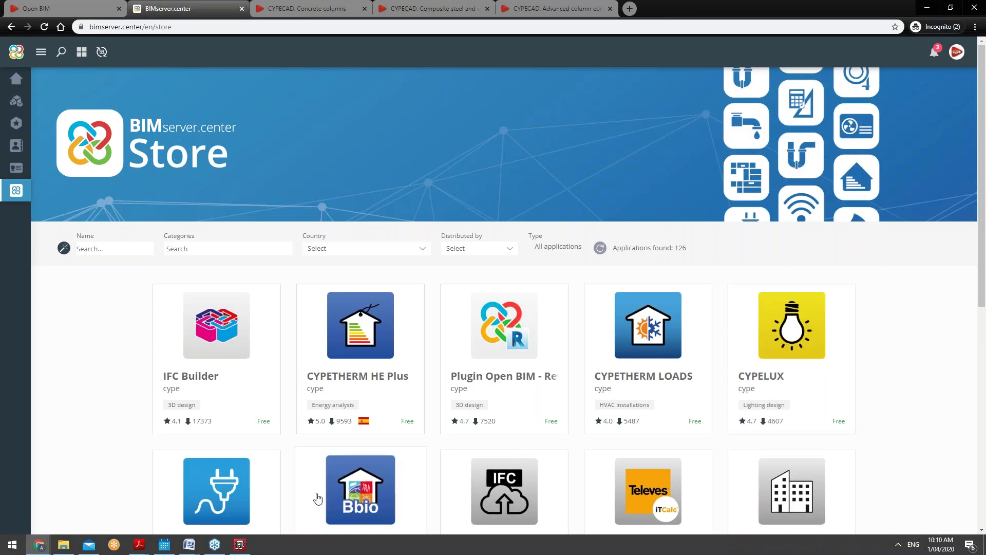
{"action": "scroll", "coordinate": [339, 487], "scroll_direction": "down", "scroll_amount": 1}
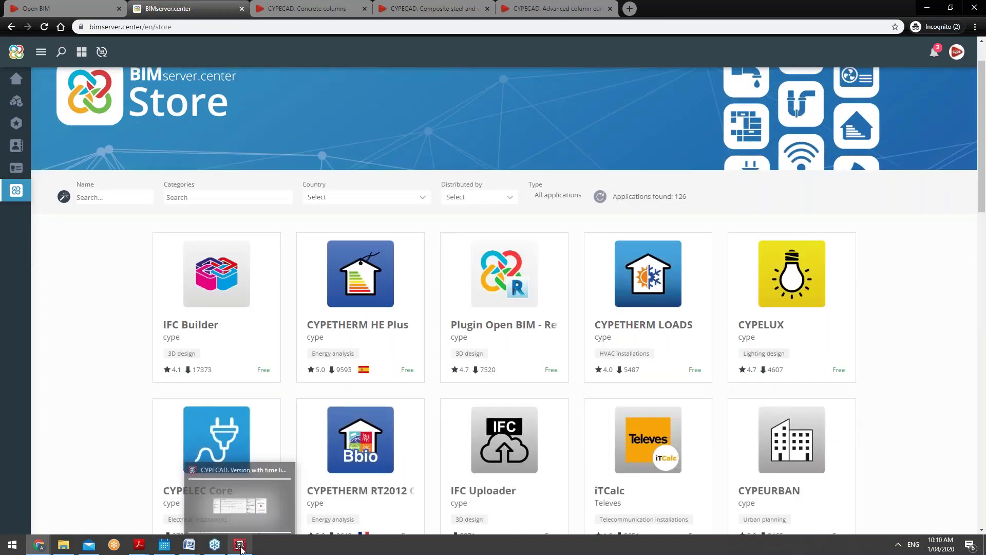
Switch to CYPECAD and create a new project with the file name NewWebinar, declining the import of a BIM model.
{"action": "left_click", "coordinate": [240, 545]}
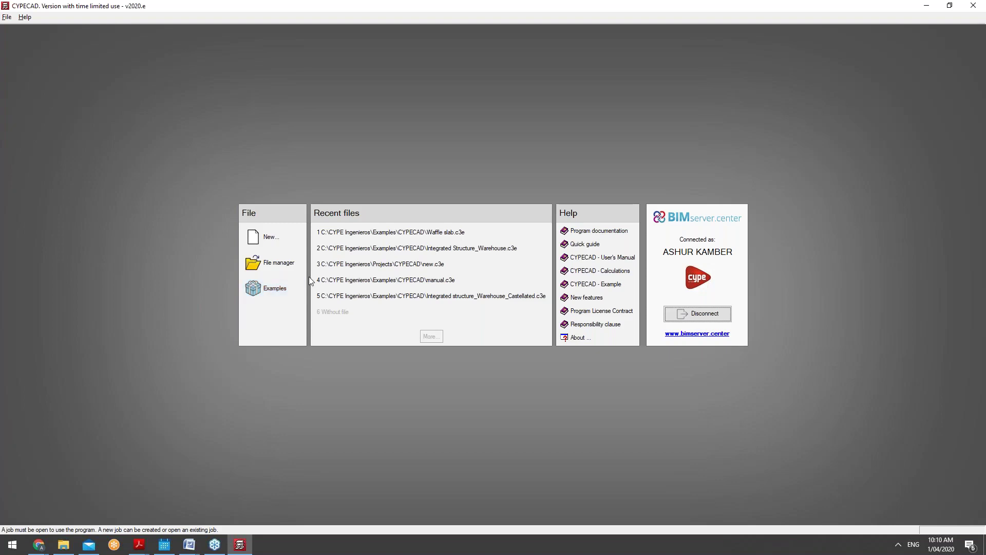
{"action": "left_click", "coordinate": [285, 241]}
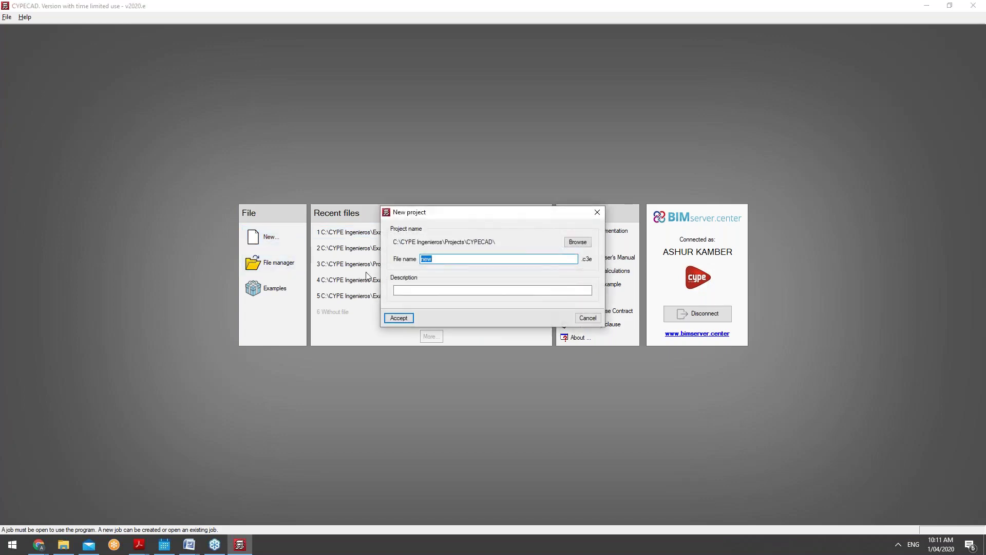
{"action": "type", "text": "NewWebinar"}
{"action": "left_click", "coordinate": [399, 319]}
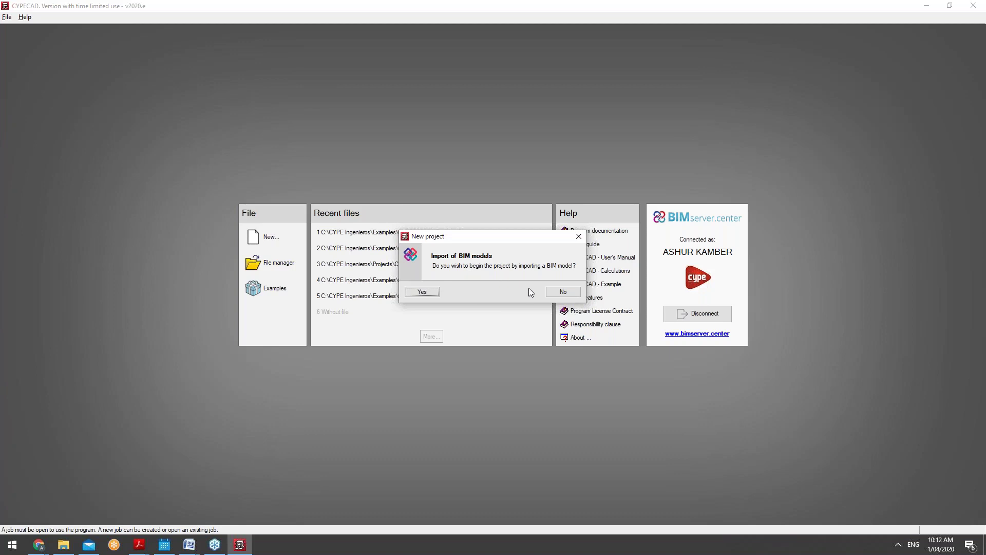
{"action": "left_click", "coordinate": [561, 292]}
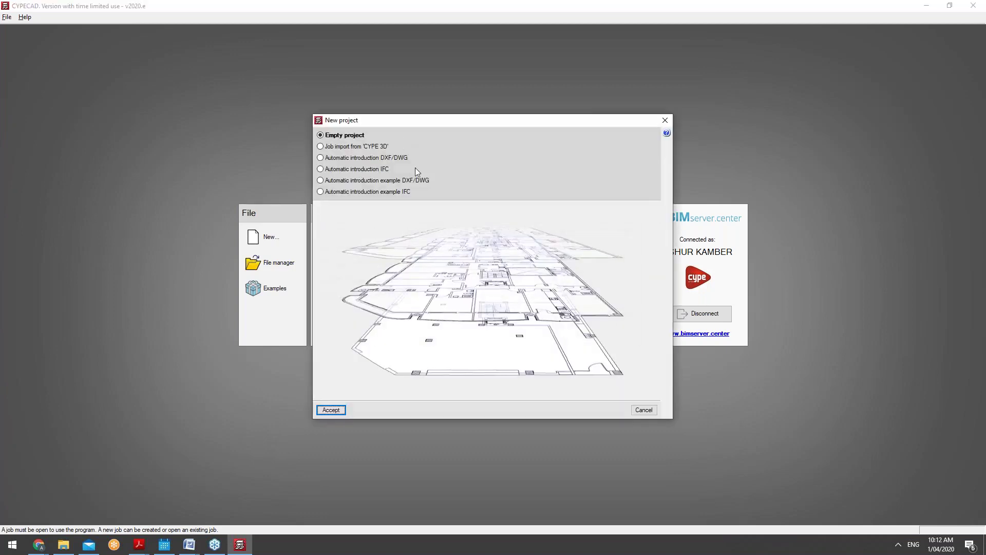
Preview the project start options: CYPE 3D job import, automatic DXF/DWG and IFC introduction, and their example versions.
{"action": "mouse_move", "coordinate": [387, 198]}
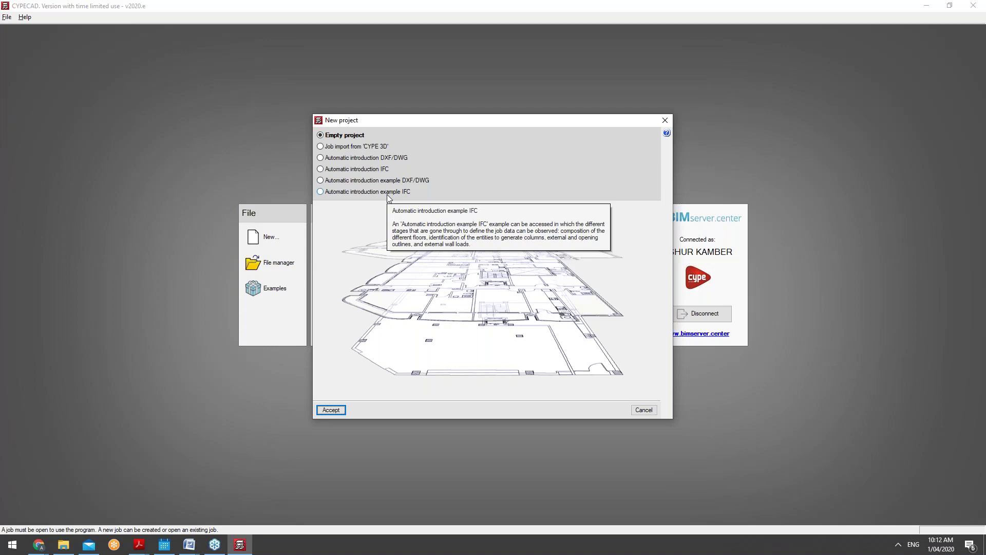
{"action": "mouse_move", "coordinate": [372, 145]}
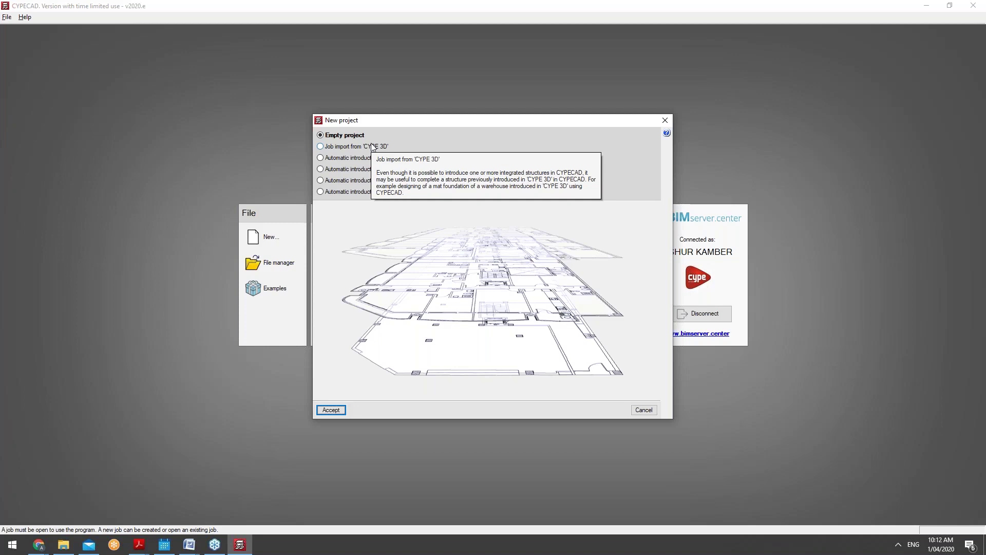
{"action": "left_click", "coordinate": [373, 146]}
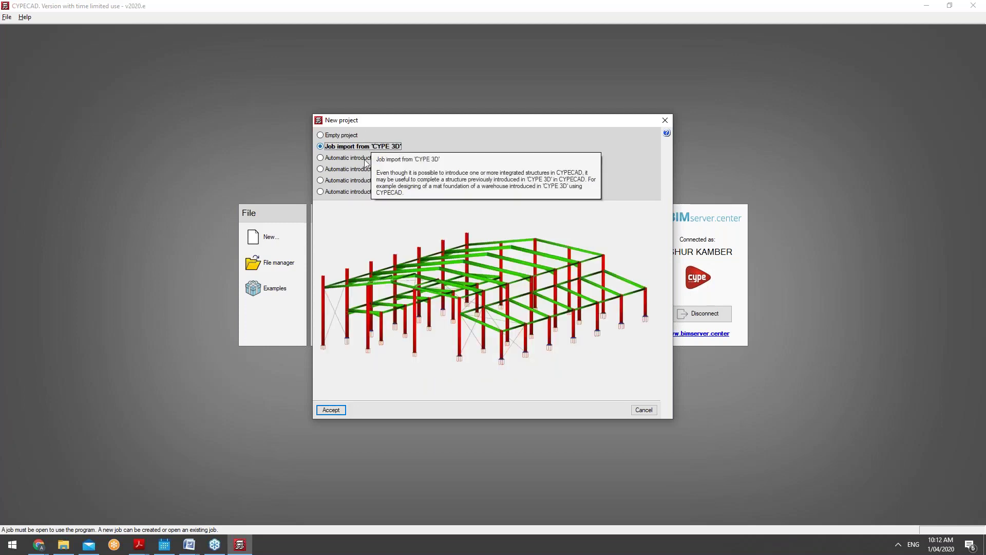
{"action": "left_click", "coordinate": [383, 158]}
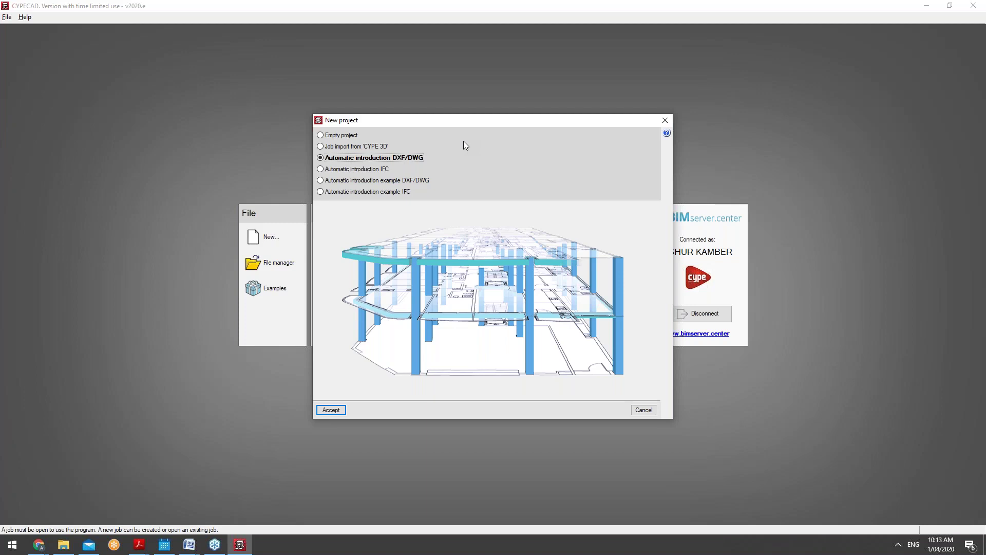
{"action": "left_click", "coordinate": [361, 168]}
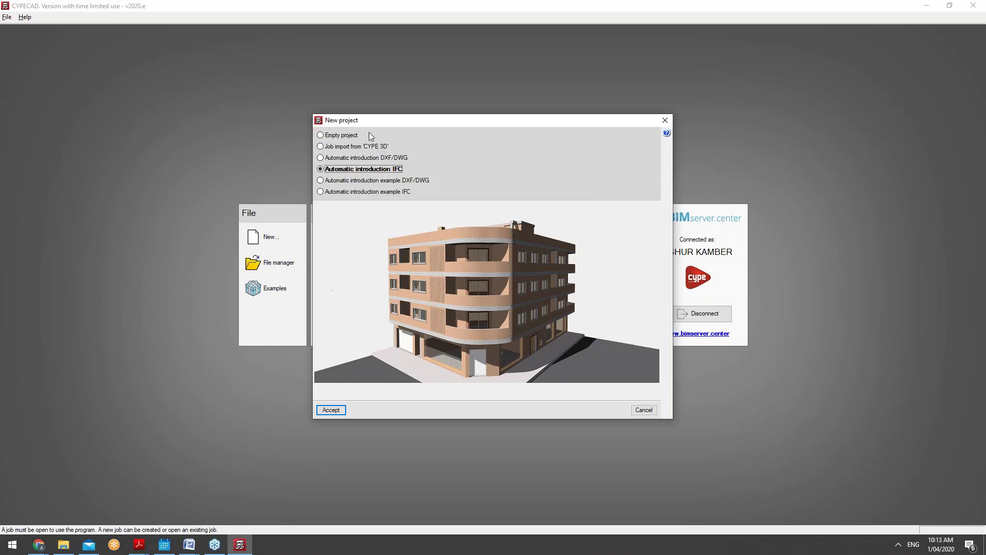
{"action": "left_click", "coordinate": [402, 180]}
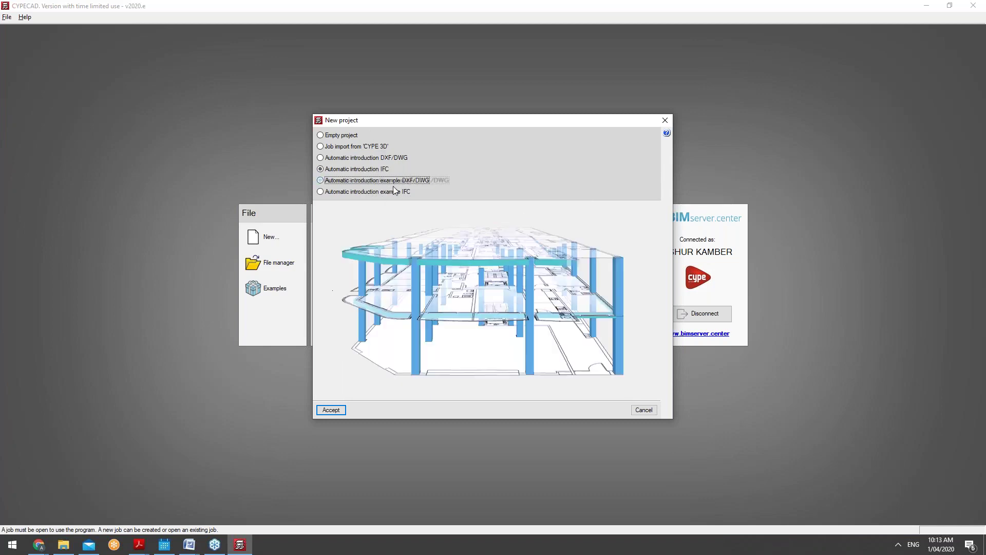
{"action": "left_click", "coordinate": [394, 190]}
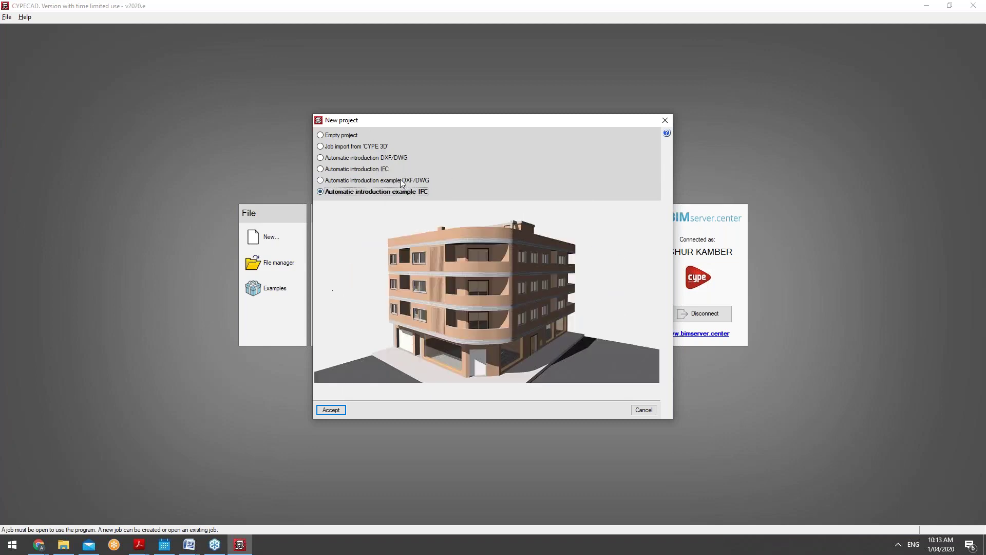
{"action": "left_click", "coordinate": [372, 168]}
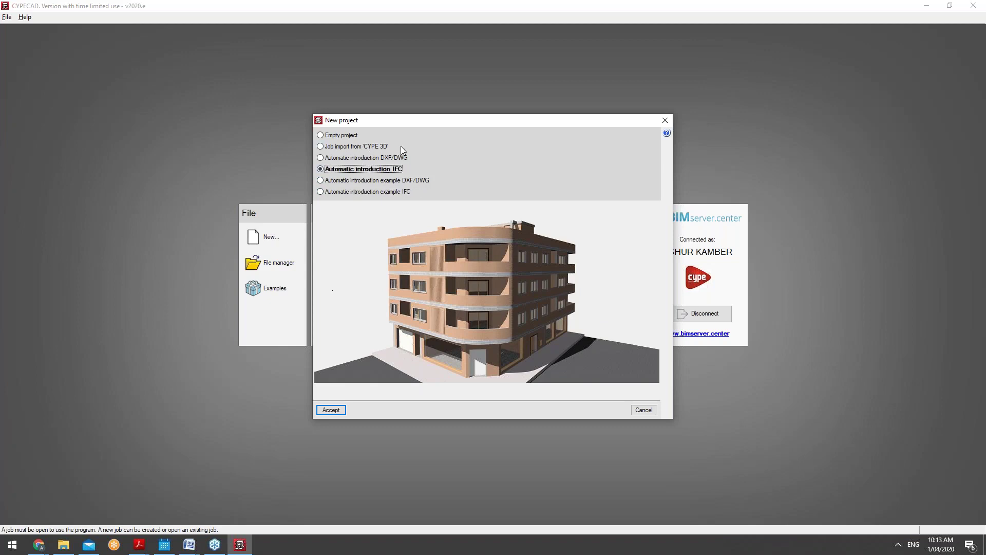
Start the NewWebinar job as an Empty project.
{"action": "mouse_move", "coordinate": [401, 147]}
{"action": "left_click", "coordinate": [354, 135]}
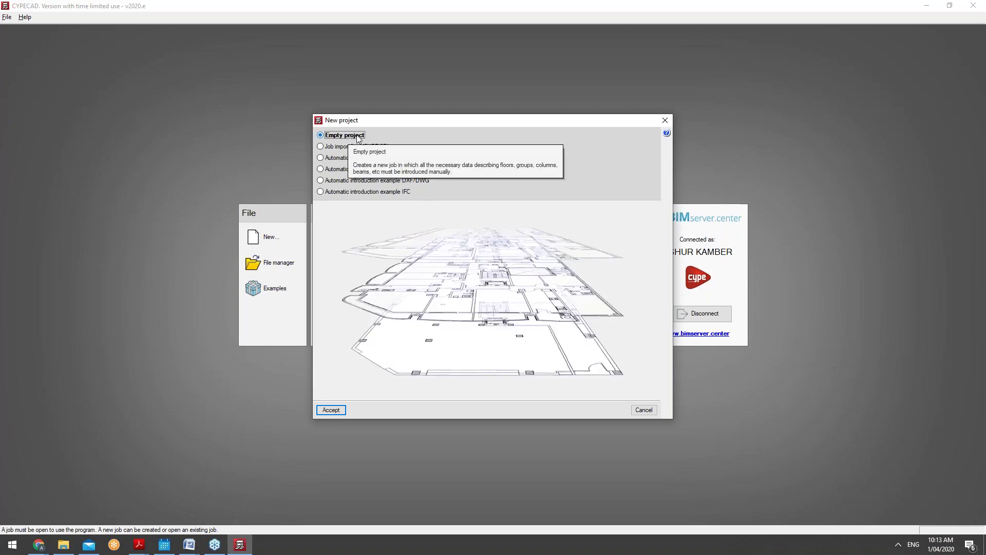
{"action": "left_click", "coordinate": [337, 413]}
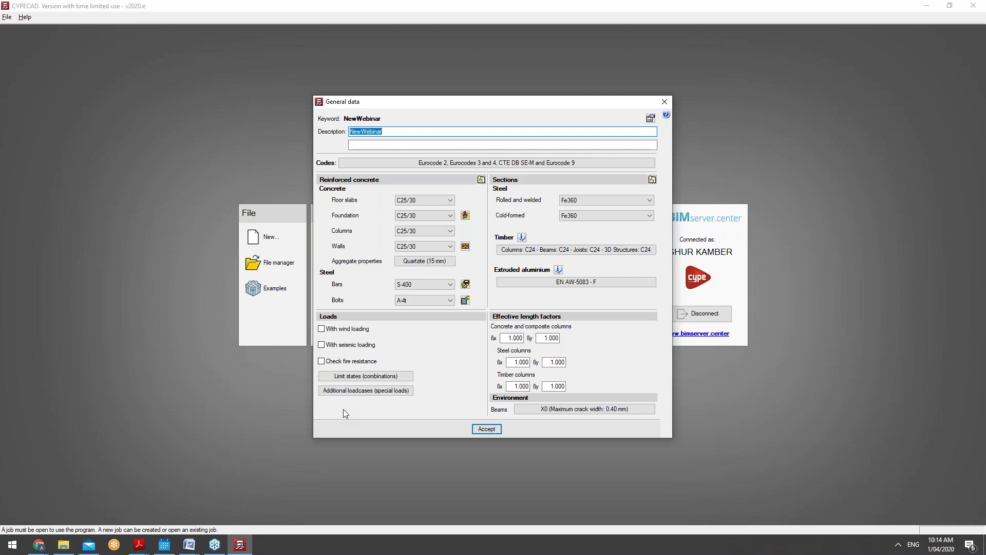
Review the design code selection for concrete, steel, timber and aluminium, browse the concrete codes, and accept it with Eurocode 2 (EU) kept for concrete.
{"action": "left_click", "coordinate": [469, 163]}
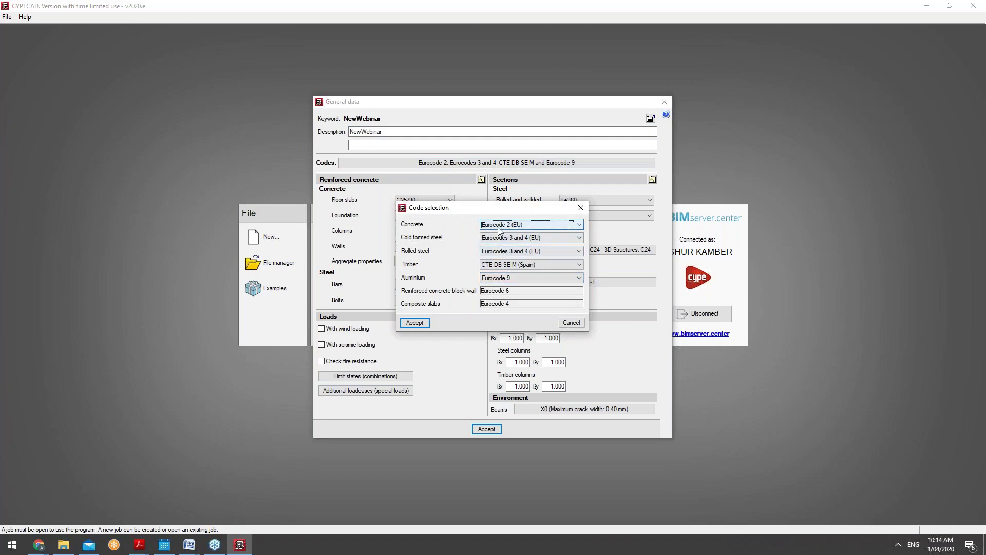
{"action": "left_click", "coordinate": [578, 226]}
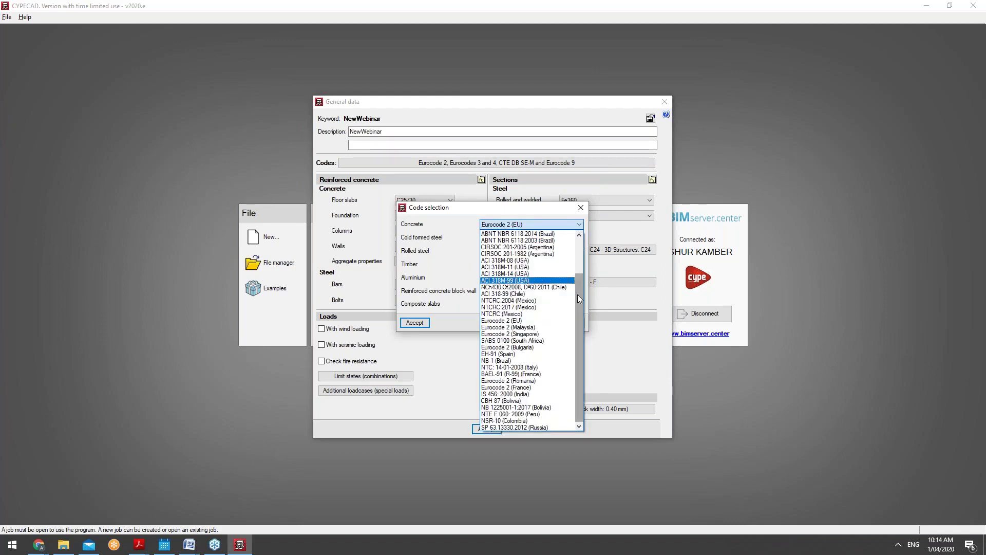
{"action": "left_click_drag", "start_coordinate": [578, 295], "coordinate": [578, 327]}
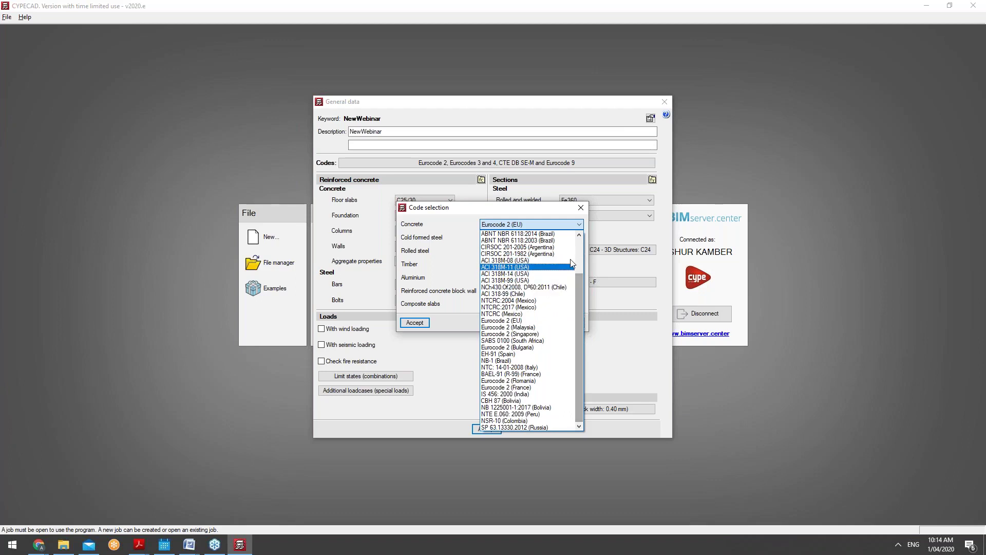
{"action": "left_click", "coordinate": [576, 227]}
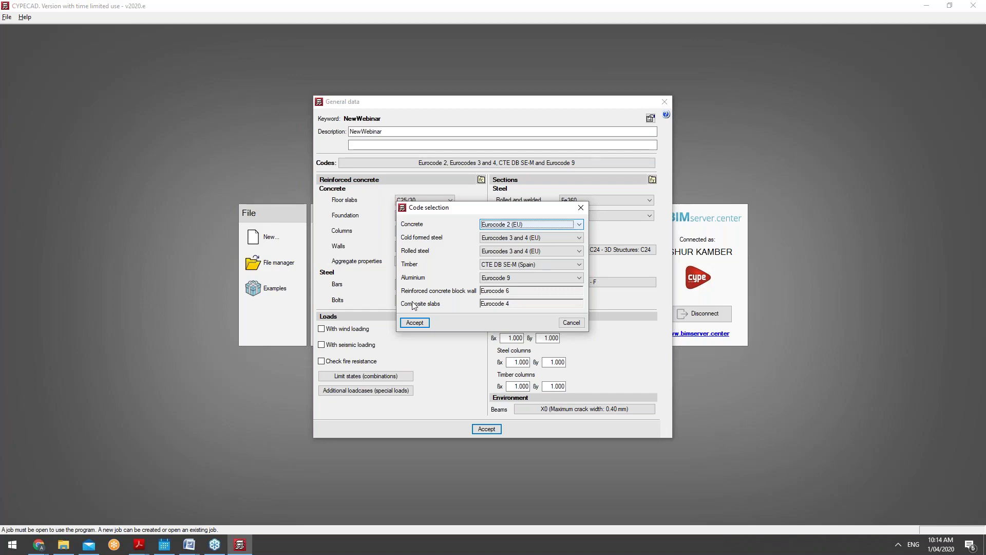
{"action": "double_click", "coordinate": [520, 240]}
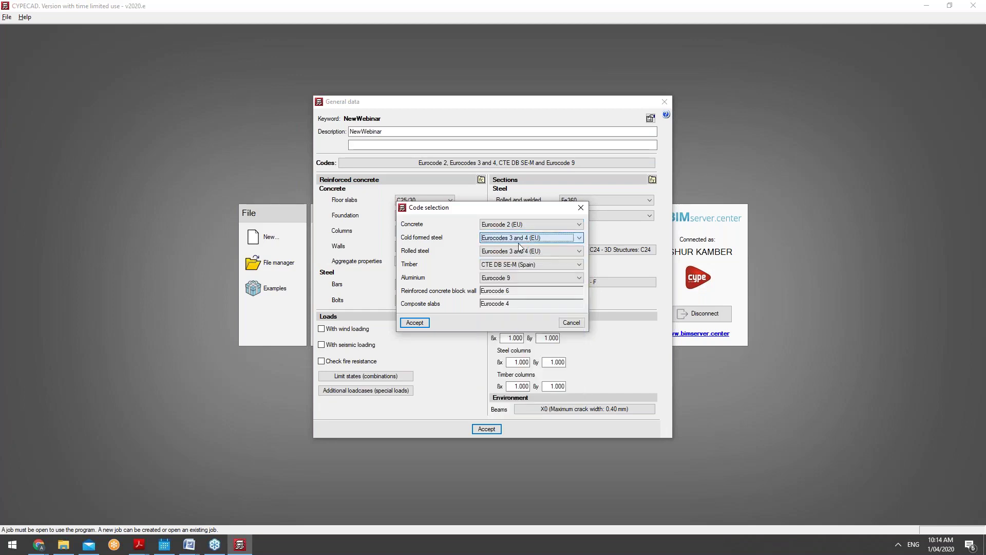
{"action": "left_click", "coordinate": [515, 261]}
{"action": "left_click", "coordinate": [515, 260]}
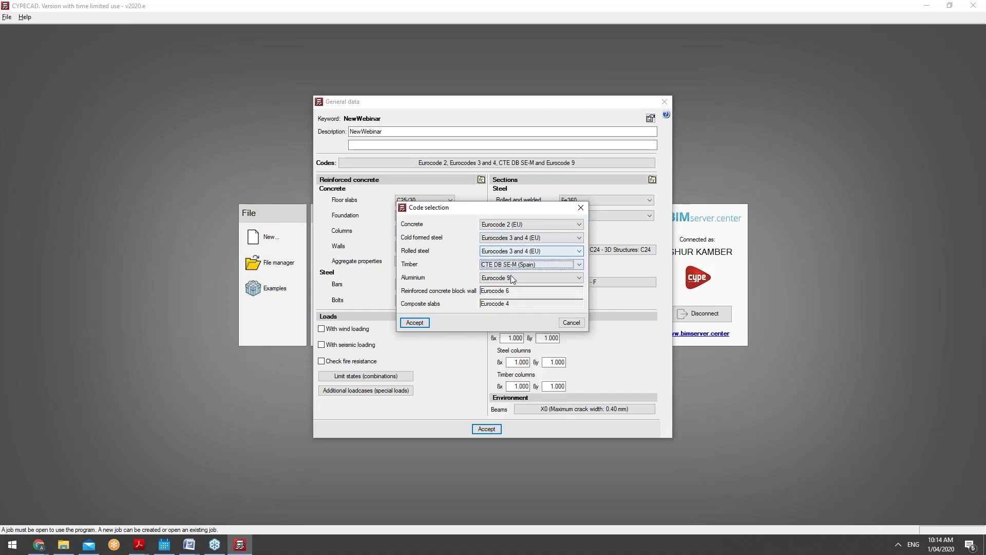
{"action": "left_click", "coordinate": [510, 278]}
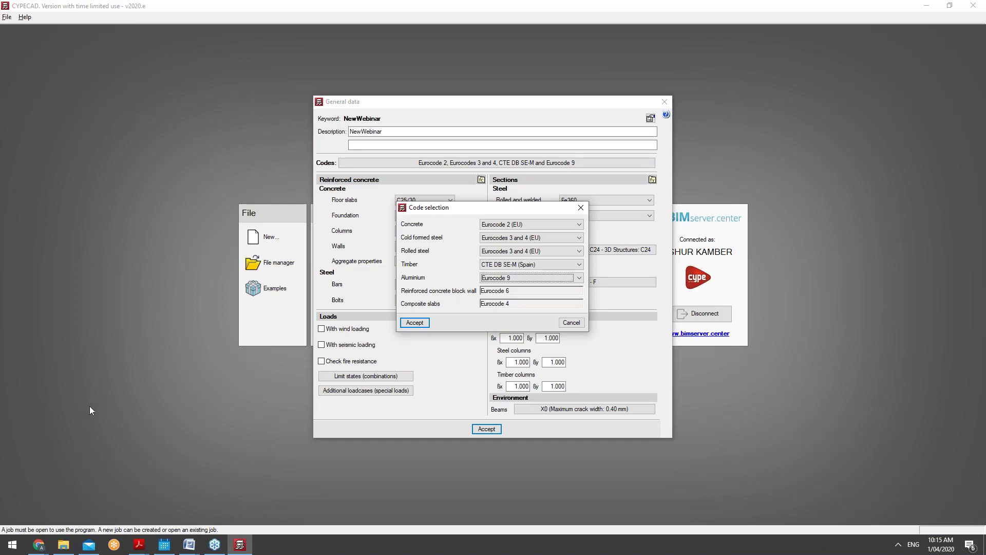
{"action": "left_click", "coordinate": [416, 322]}
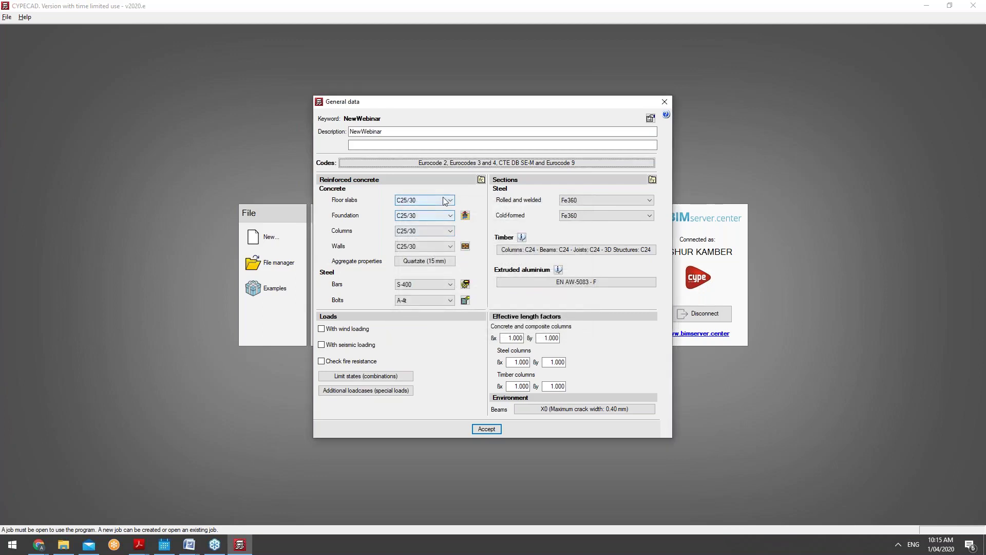
Examine the concrete grades available for the floor slabs and columns, keeping C25/30 for both.
{"action": "left_click", "coordinate": [445, 200]}
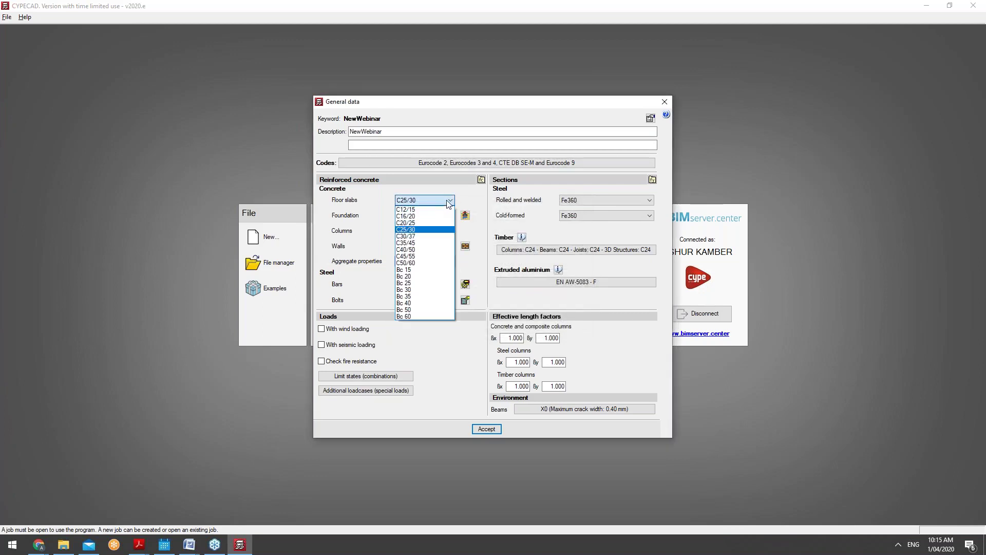
{"action": "left_click", "coordinate": [449, 202]}
{"action": "left_click", "coordinate": [449, 202]}
{"action": "left_click", "coordinate": [448, 201]}
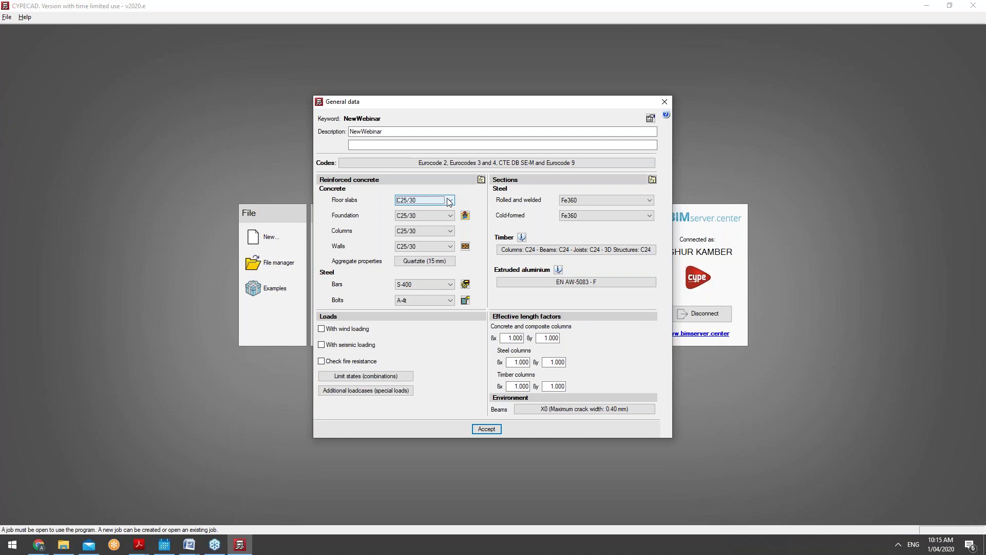
{"action": "left_click", "coordinate": [449, 202]}
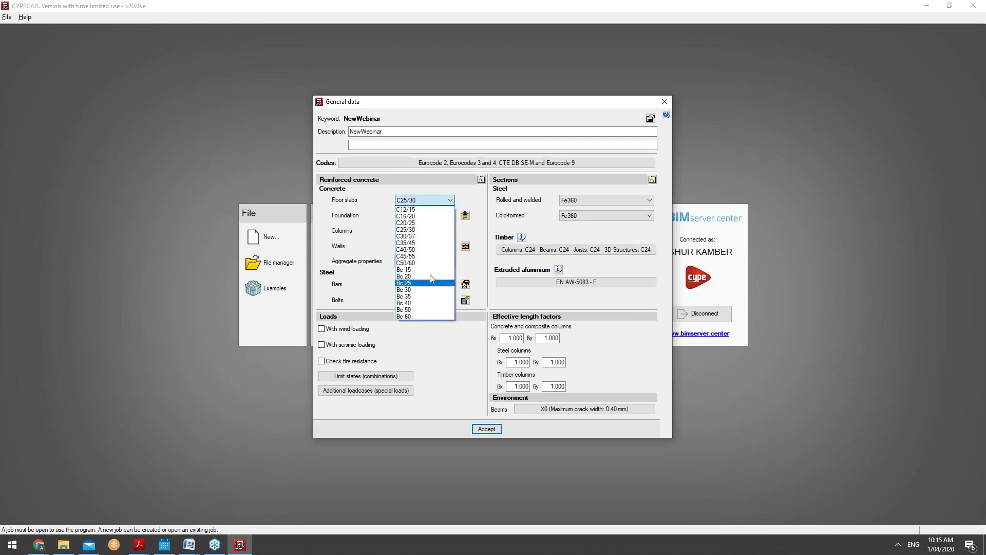
{"action": "left_click", "coordinate": [449, 202]}
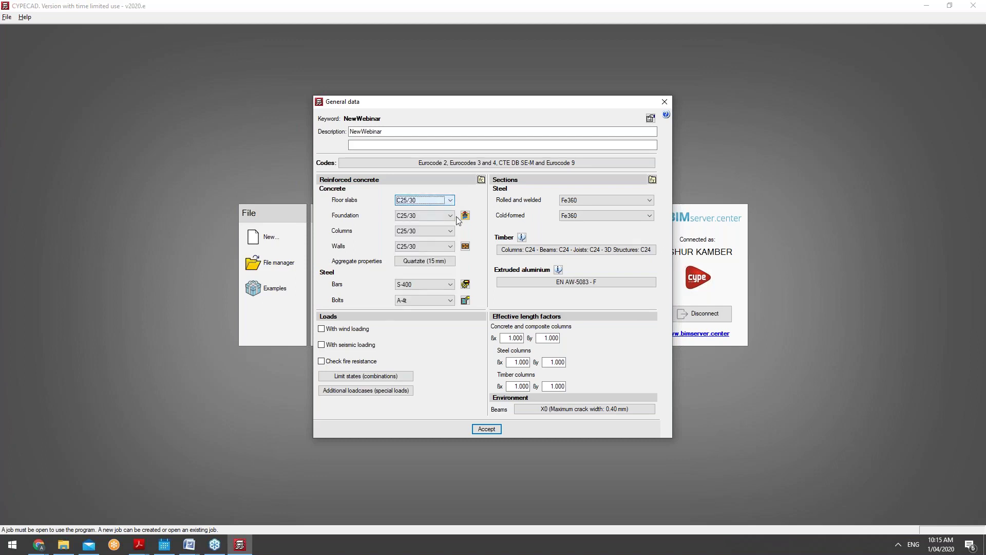
{"action": "left_click", "coordinate": [449, 231]}
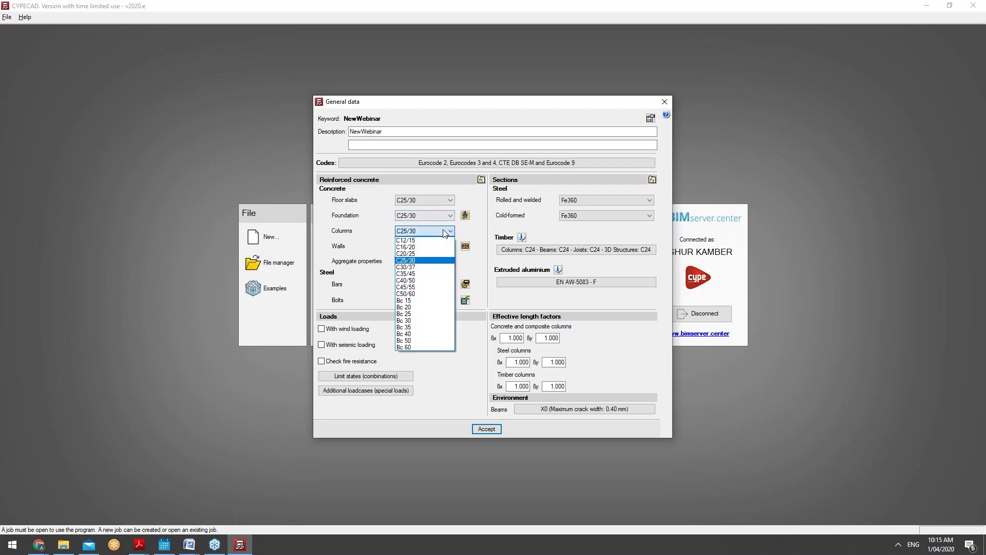
{"action": "left_click", "coordinate": [448, 250]}
Inspect the masonry wall settings, viewing the NORMABLOC materials and the design options, and close them without changes.
{"action": "left_click", "coordinate": [465, 246]}
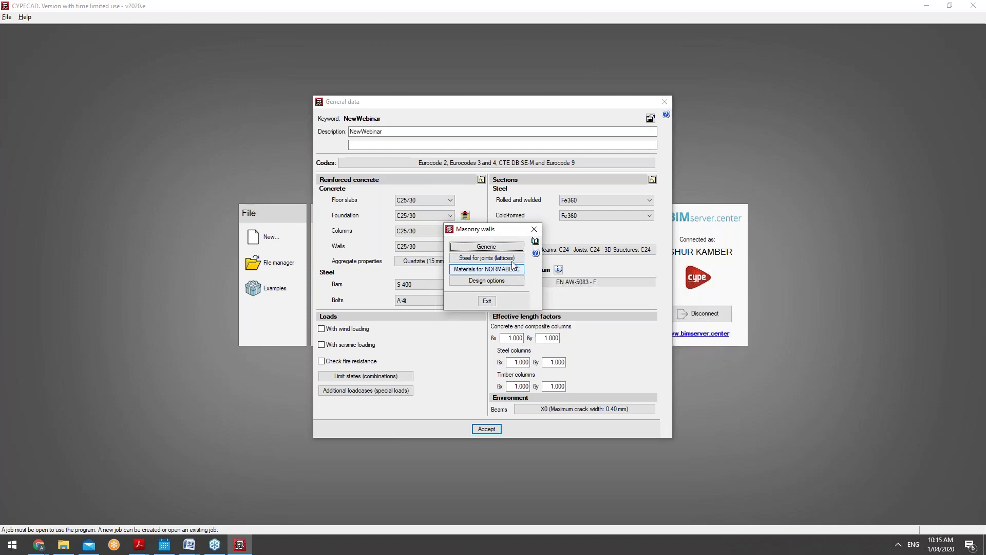
{"action": "left_click", "coordinate": [507, 270]}
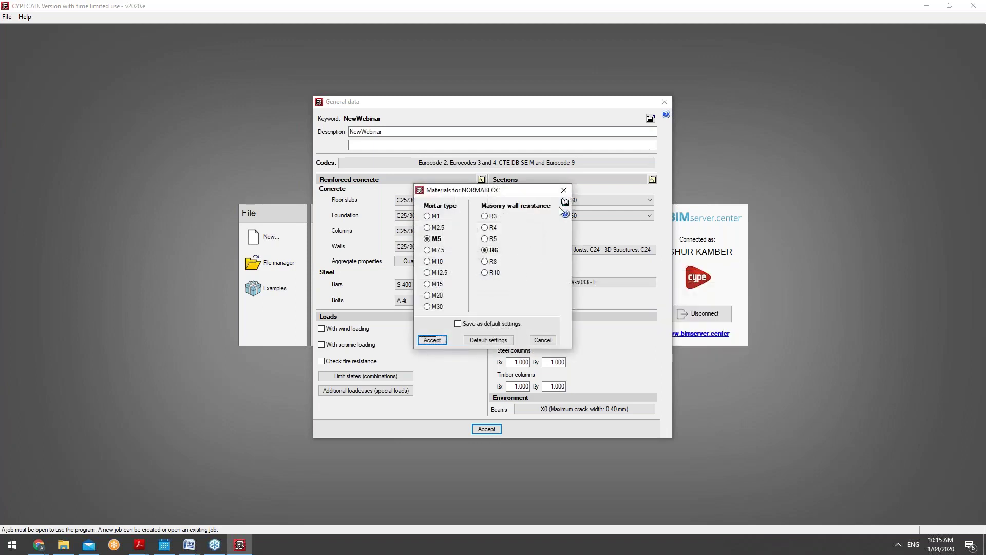
{"action": "left_click", "coordinate": [565, 190]}
{"action": "left_click", "coordinate": [501, 281]}
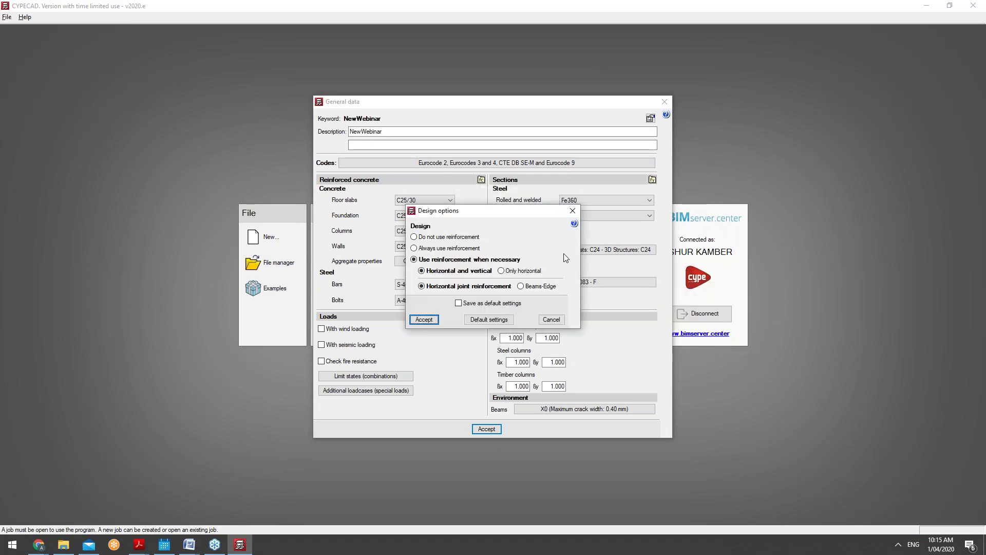
{"action": "left_click", "coordinate": [573, 211]}
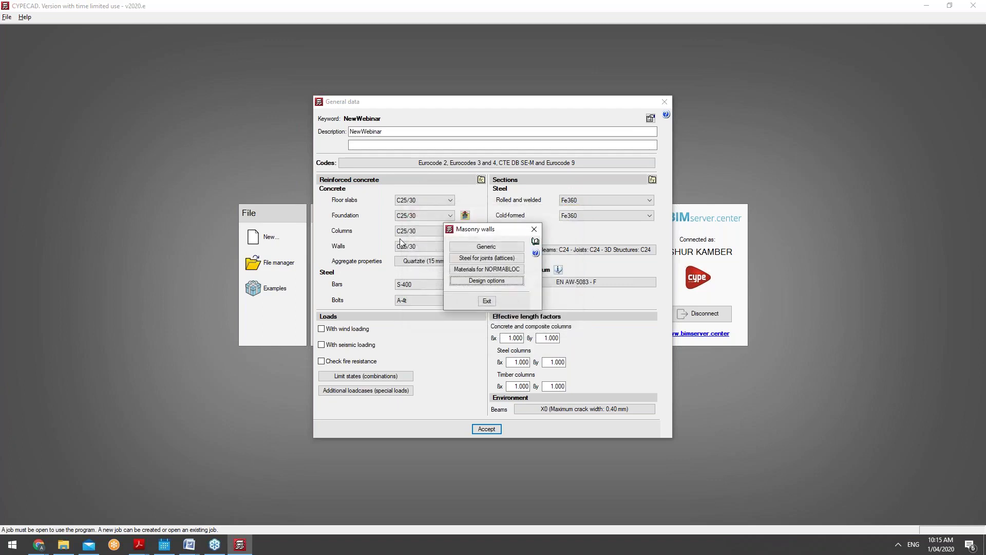
{"action": "left_click", "coordinate": [534, 230]}
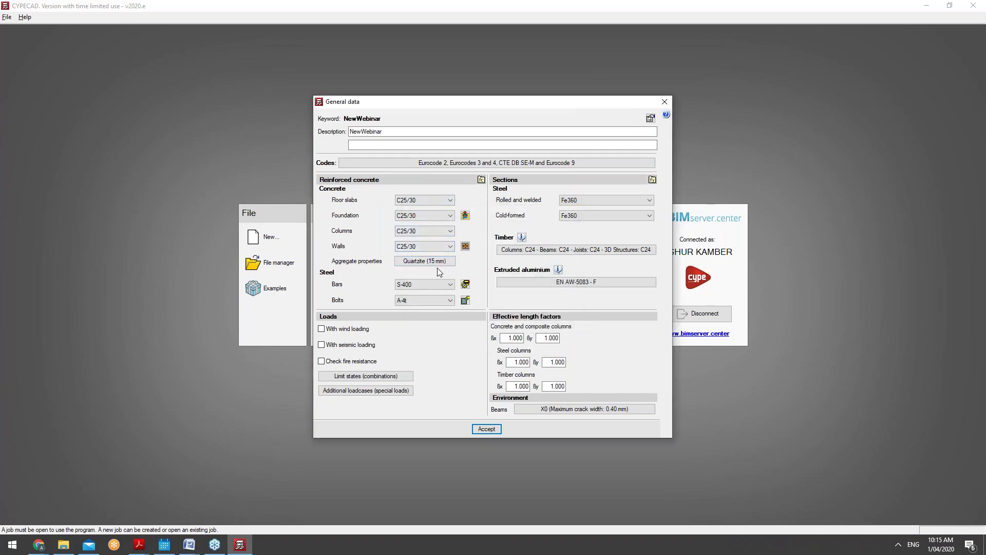
Check the aggregate properties and the reinforcement bar and bolt steel settings without changing them.
{"action": "left_click", "coordinate": [436, 262]}
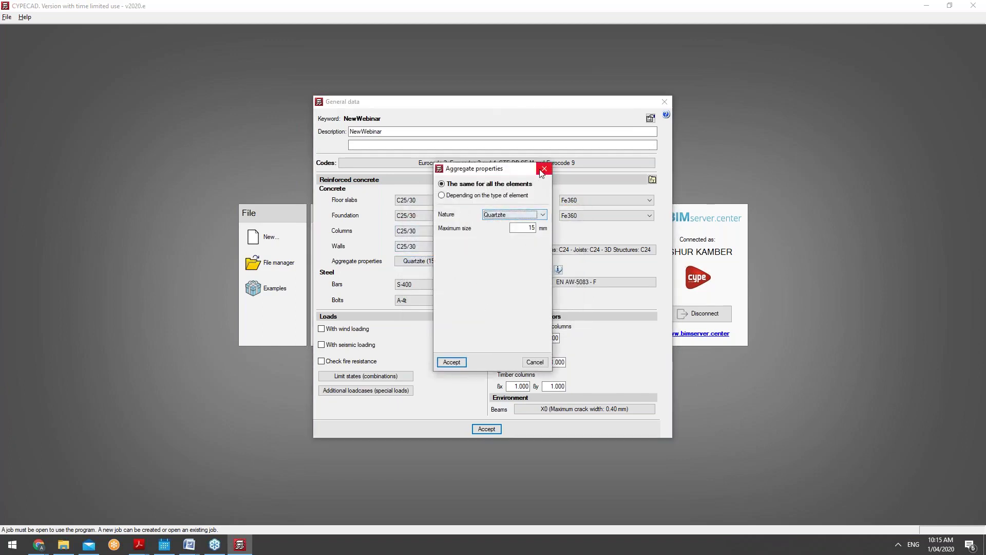
{"action": "left_click", "coordinate": [543, 169]}
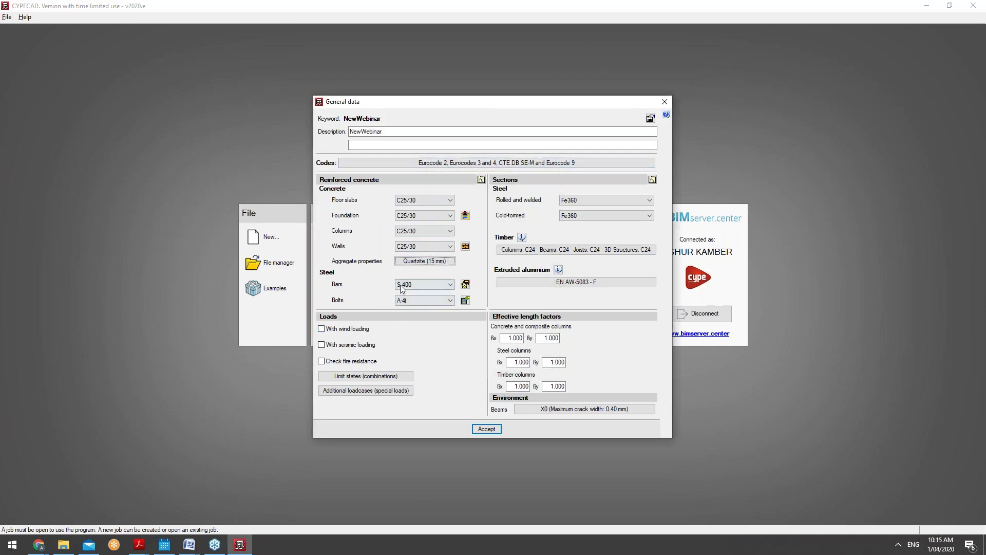
{"action": "left_click", "coordinate": [420, 285]}
{"action": "left_click", "coordinate": [423, 285]}
{"action": "left_click", "coordinate": [465, 300]}
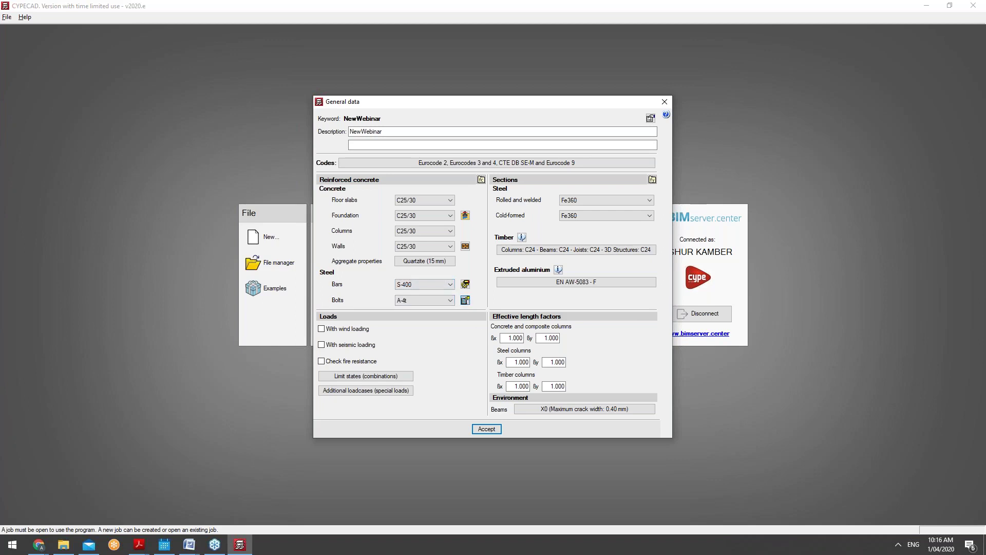
Look at the wind load code and seismic loading code options, closing both without enabling either load.
{"action": "left_click", "coordinate": [570, 196]}
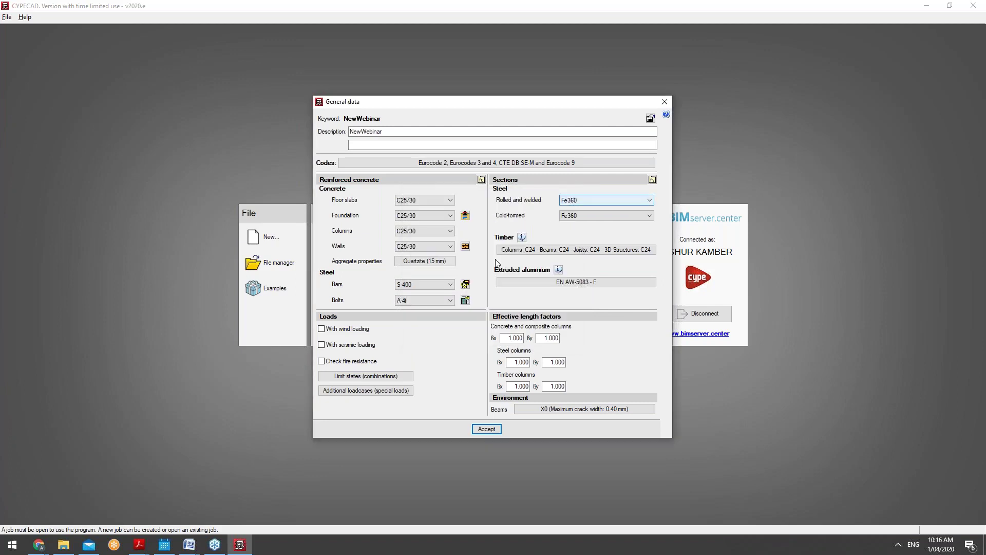
{"action": "left_click", "coordinate": [347, 330]}
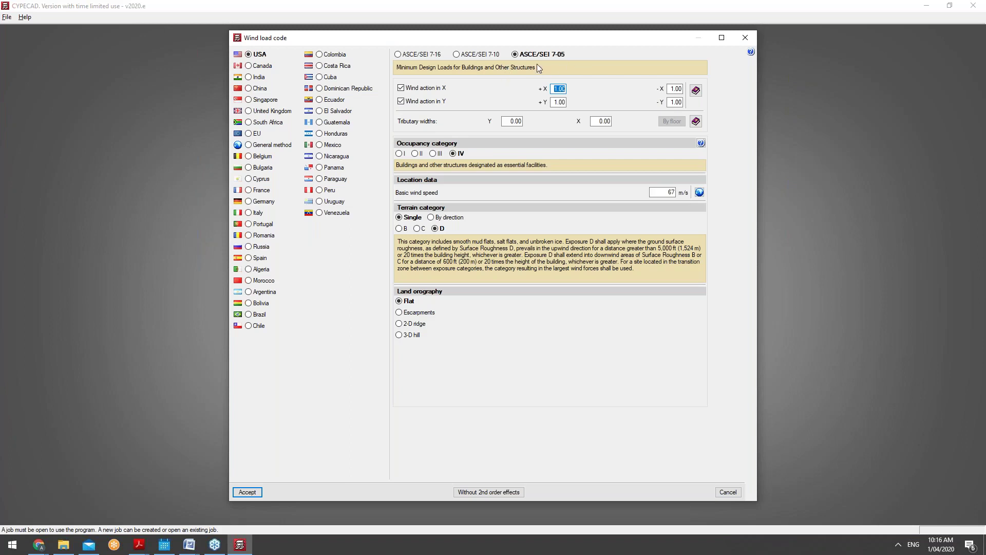
{"action": "left_click", "coordinate": [749, 39]}
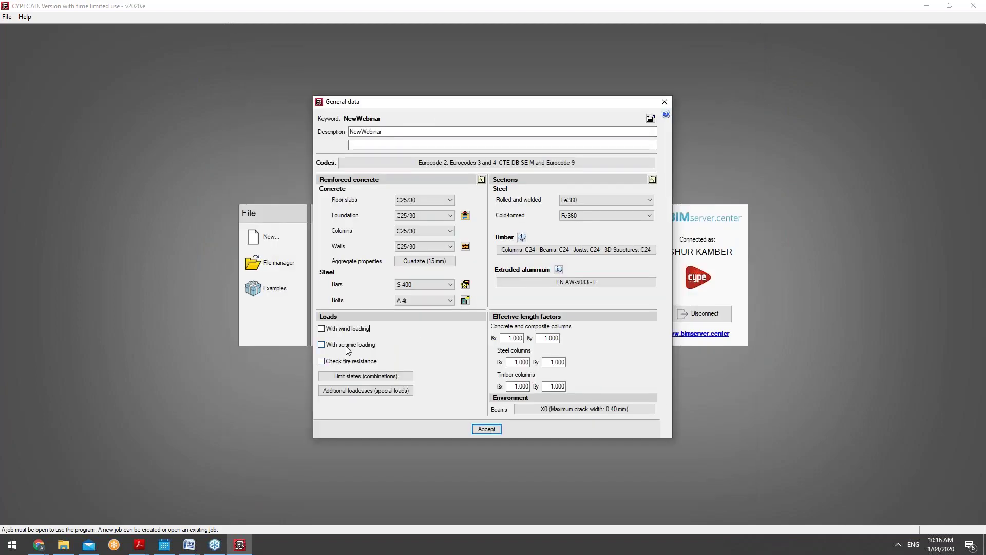
{"action": "left_click", "coordinate": [347, 348]}
{"action": "left_click", "coordinate": [347, 344]}
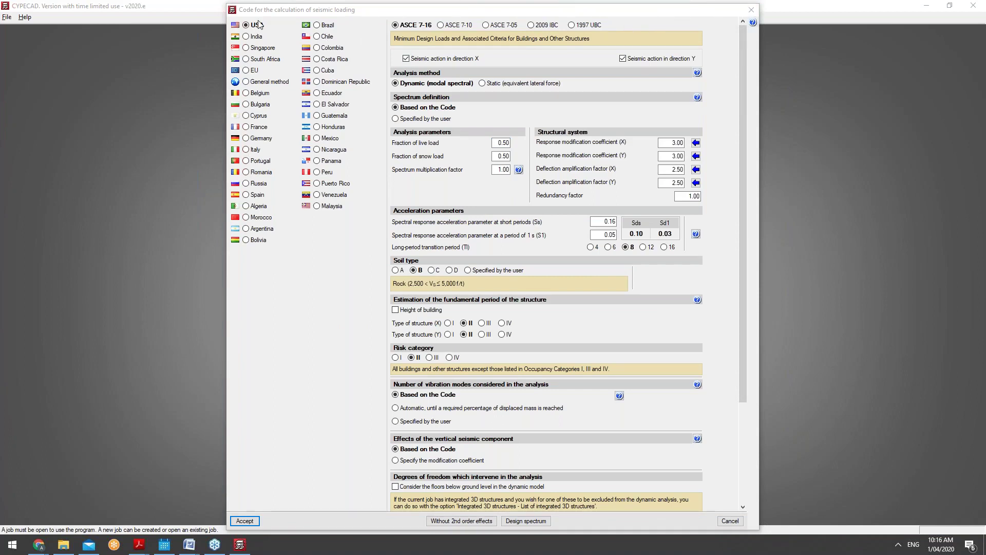
{"action": "left_click", "coordinate": [750, 9]}
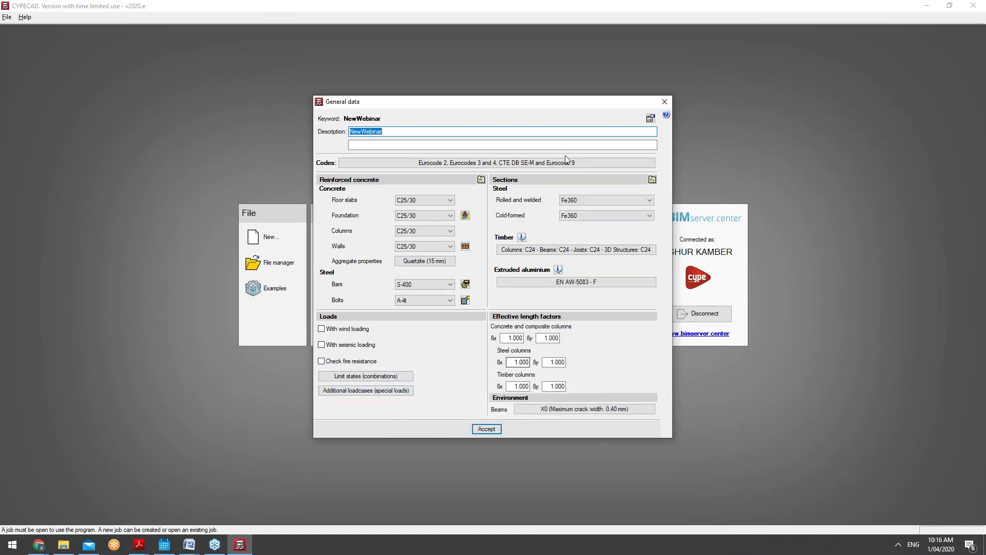
Review the rolled, welded and cold-formed steel grades and the timber material settings, leaving them unchanged.
{"action": "left_click", "coordinate": [596, 203]}
{"action": "left_click", "coordinate": [597, 203]}
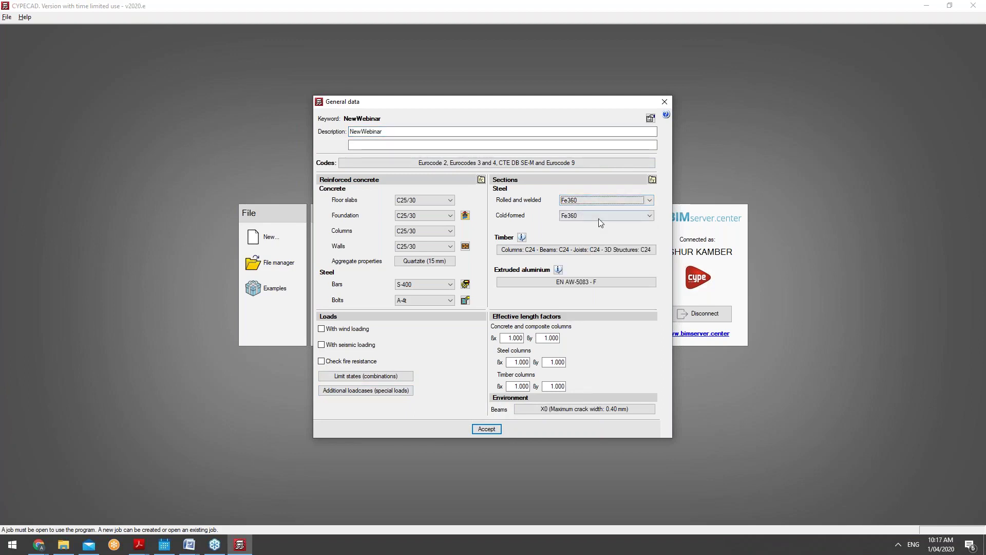
{"action": "left_click", "coordinate": [597, 217]}
{"action": "left_click", "coordinate": [597, 218]}
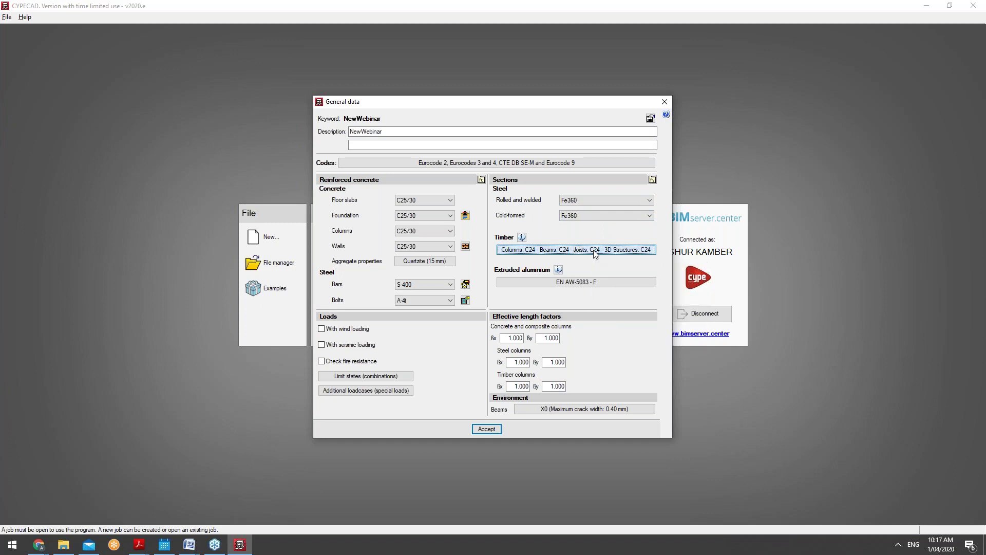
{"action": "left_click", "coordinate": [596, 250]}
{"action": "left_click", "coordinate": [635, 157]}
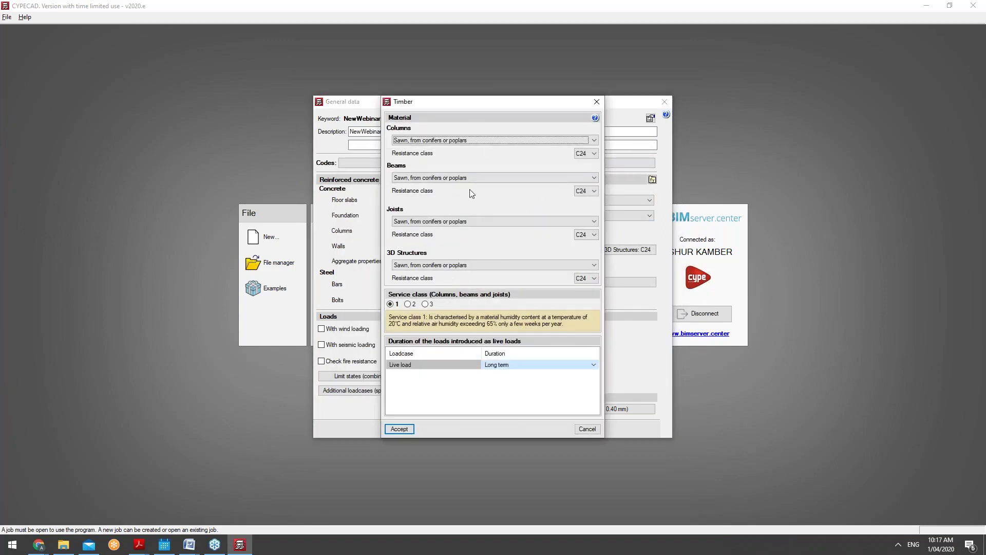
{"action": "left_click", "coordinate": [587, 428]}
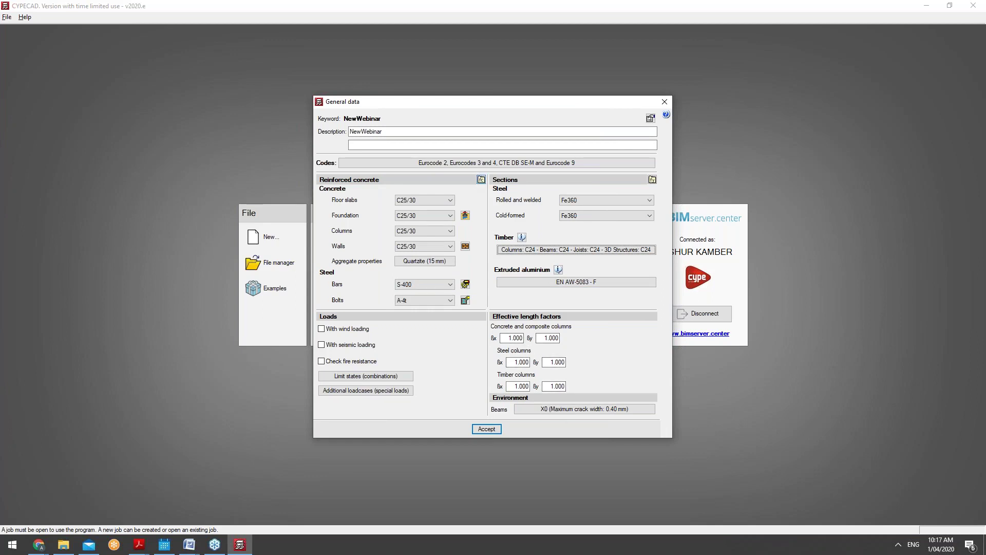
Inspect the user concrete library and the properties required for a new concrete, cancelling without adding one.
{"action": "left_click", "coordinate": [477, 180]}
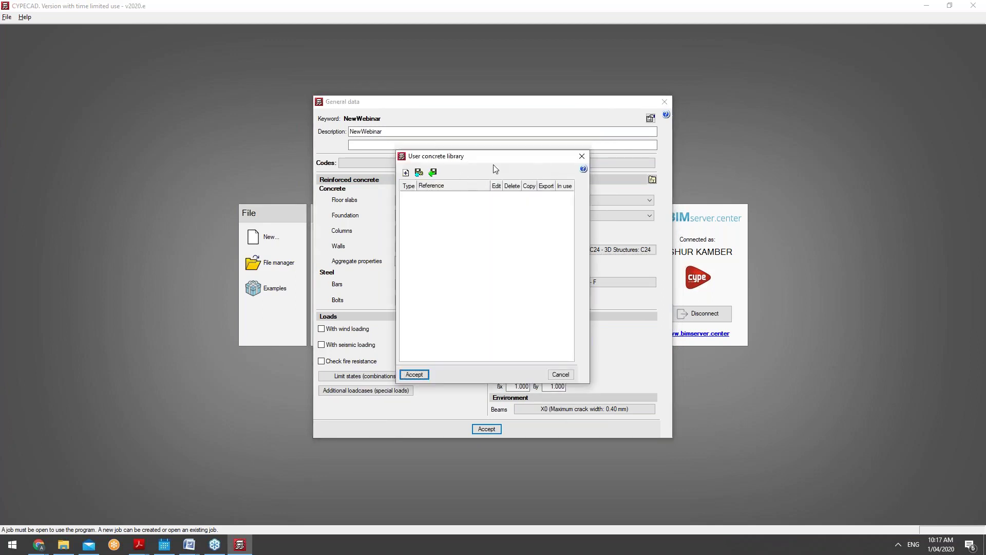
{"action": "left_click", "coordinate": [406, 173]}
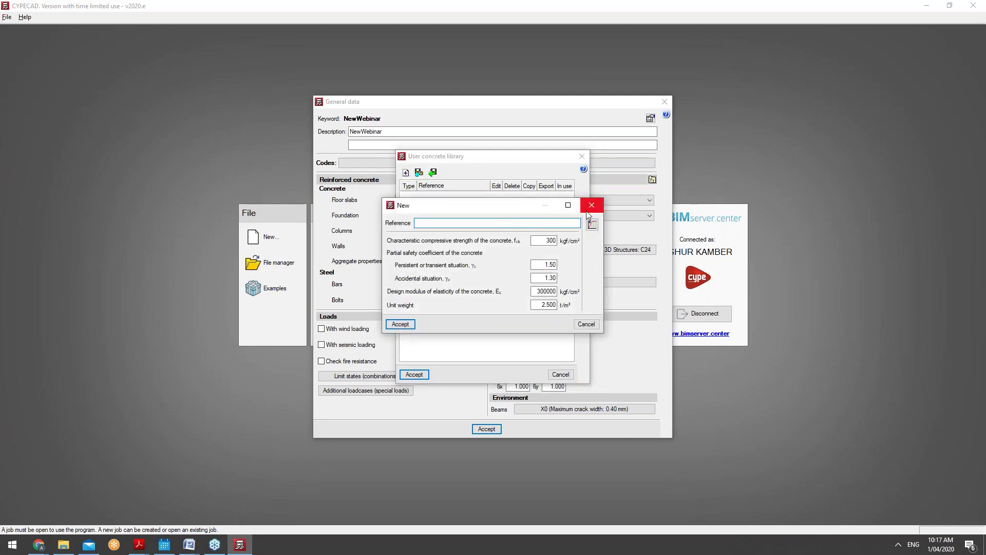
{"action": "left_click", "coordinate": [596, 207]}
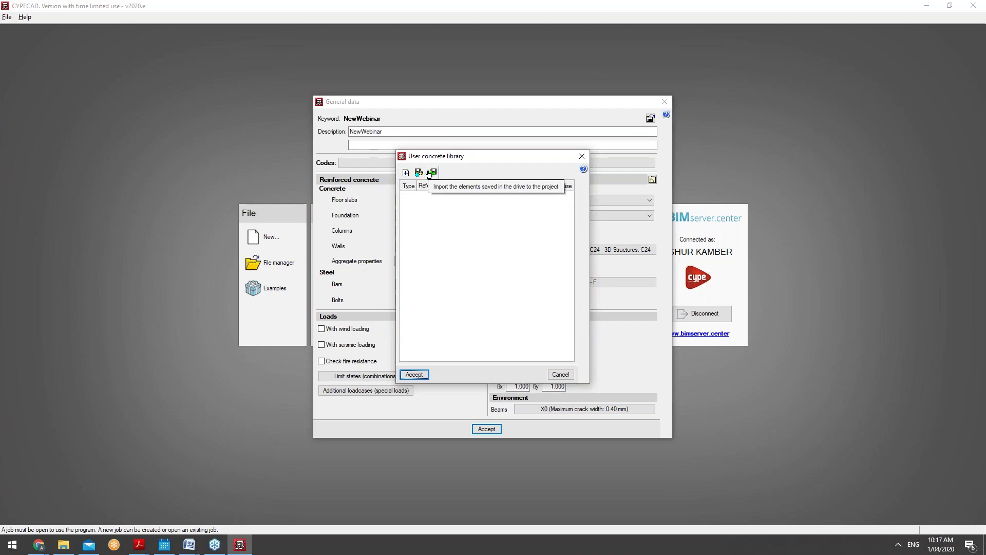
{"action": "left_click", "coordinate": [404, 171]}
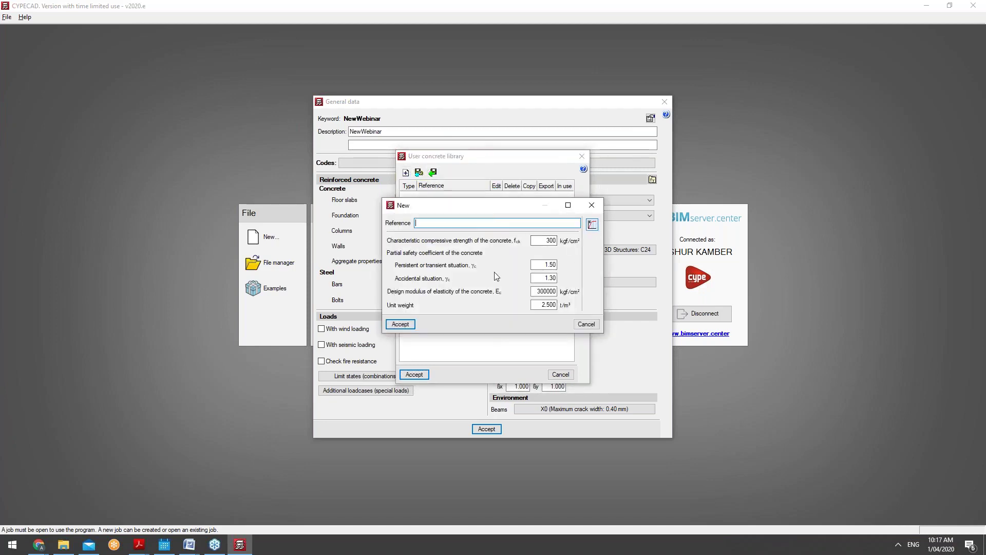
{"action": "left_click", "coordinate": [580, 325]}
{"action": "left_click", "coordinate": [559, 374]}
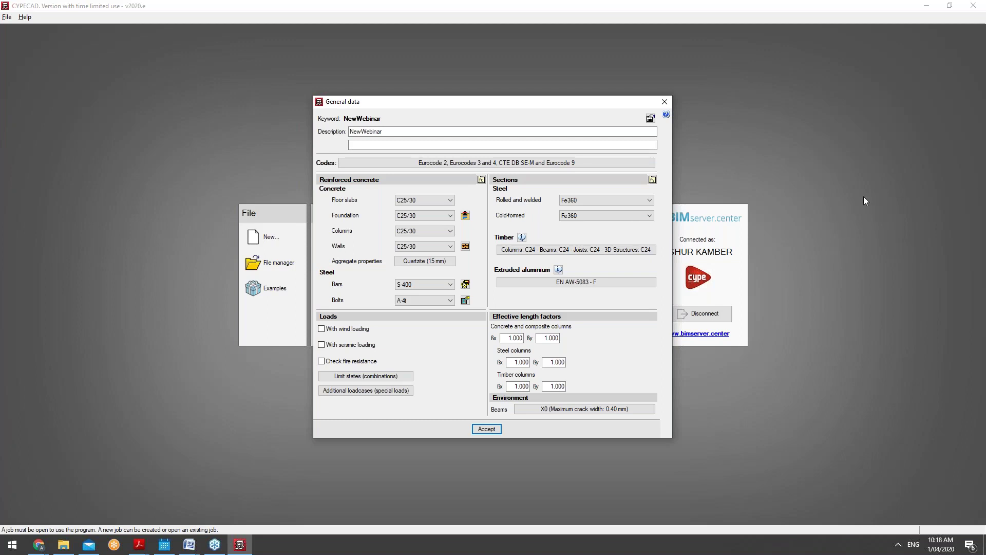
Accept the general data and the default limit states to open the empty project.
{"action": "left_click", "coordinate": [486, 429]}
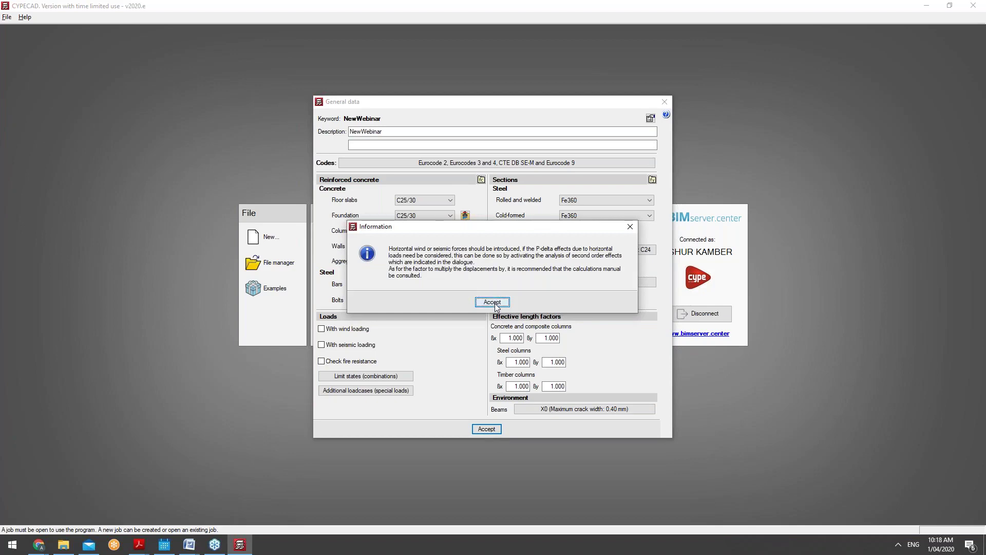
{"action": "left_click", "coordinate": [494, 302]}
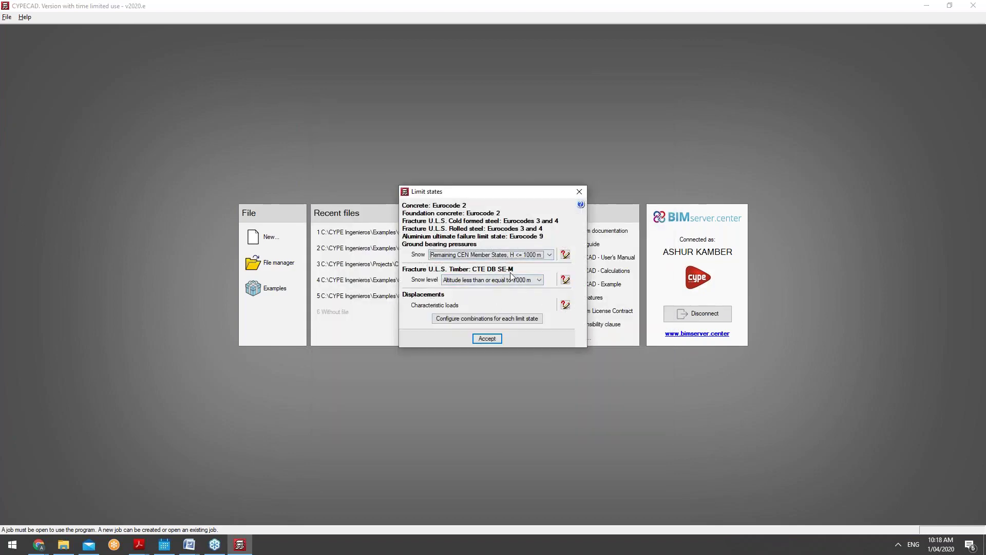
{"action": "left_click", "coordinate": [487, 339]}
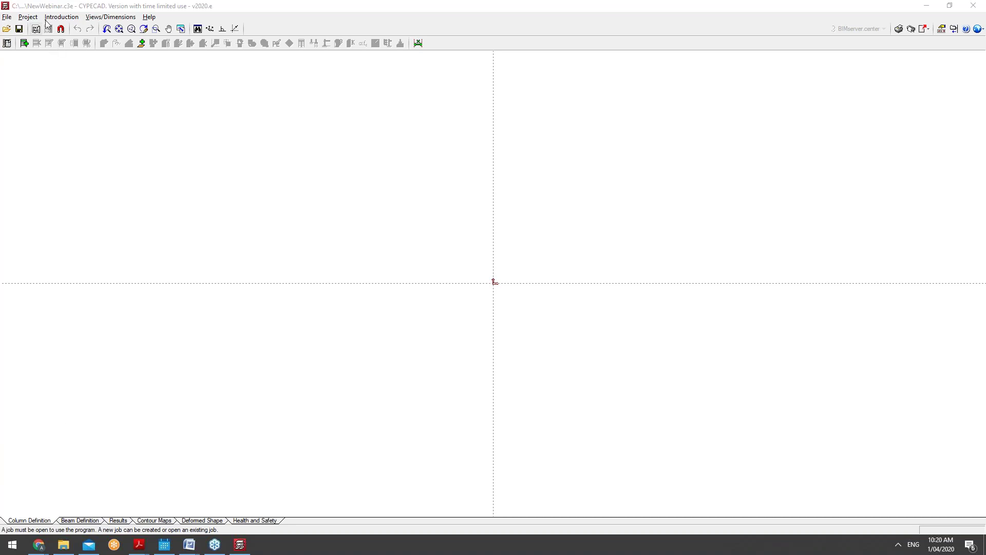
Start inserting two new floors and set the height of Floor 1 and Floor 2 to 3 m each.
{"action": "left_click", "coordinate": [77, 19]}
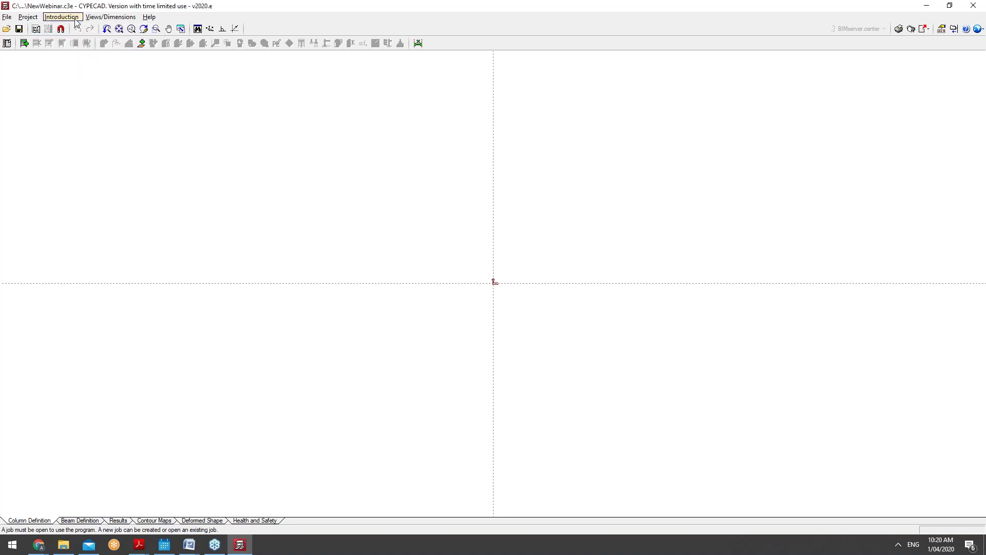
{"action": "left_click", "coordinate": [85, 29]}
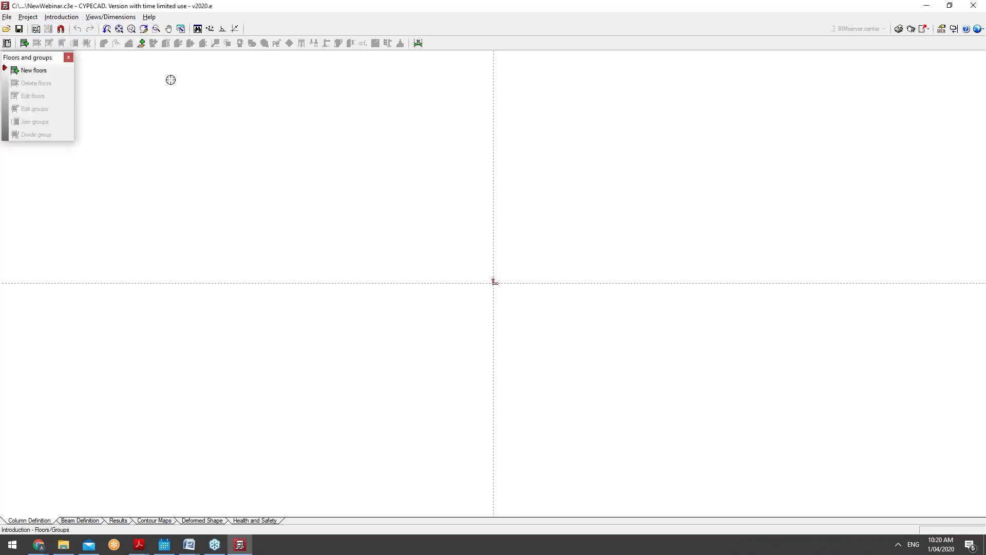
{"action": "left_click", "coordinate": [54, 71]}
{"action": "left_click", "coordinate": [440, 297]}
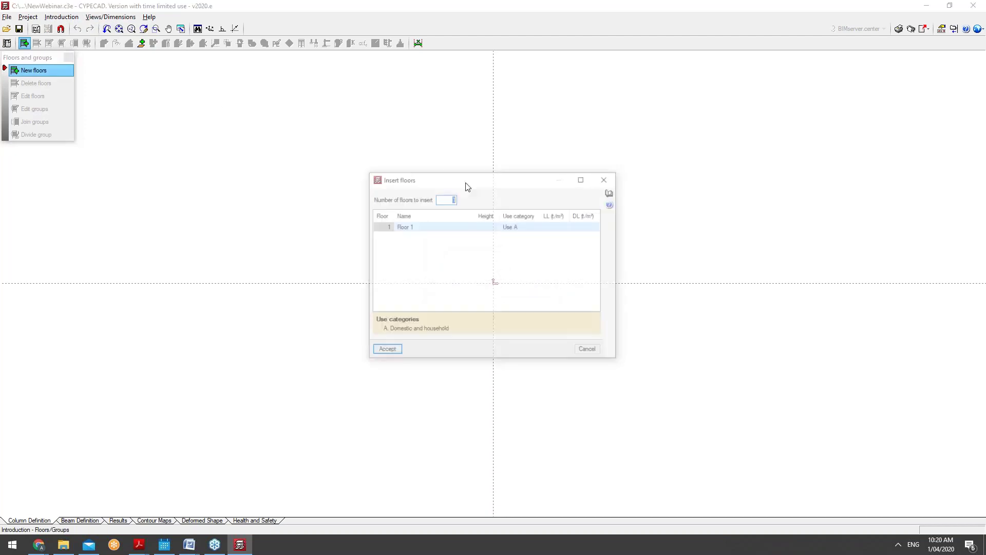
{"action": "type", "text": "2"}
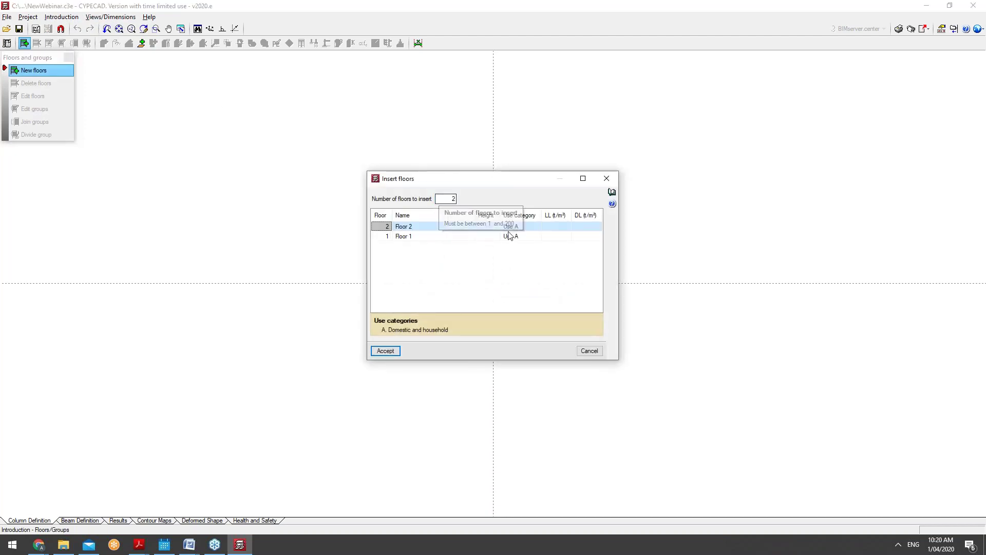
{"action": "left_click", "coordinate": [490, 227]}
{"action": "type", "text": "3"}
{"action": "left_click", "coordinate": [492, 237]}
{"action": "type", "text": "3"}
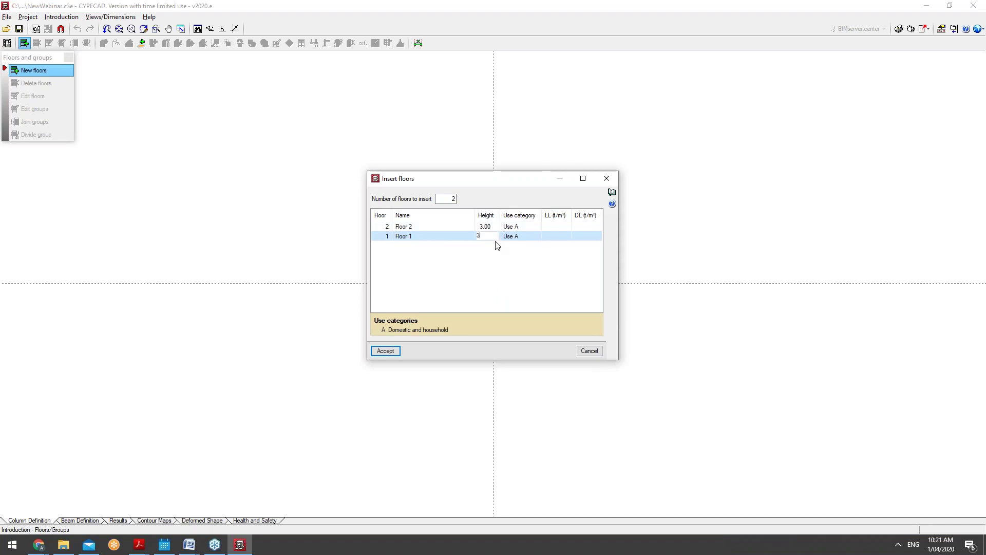
Assign a live load of 2 t/m² and a dead load of 2 t/m² to both floors.
{"action": "left_click", "coordinate": [549, 227]}
{"action": "type", "text": "2"}
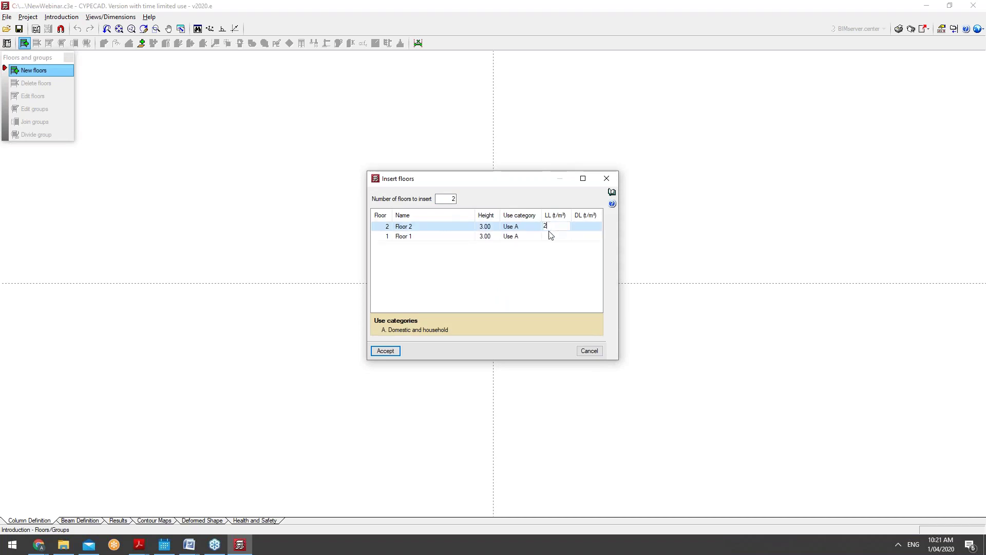
{"action": "left_click", "coordinate": [550, 236]}
{"action": "type", "text": "2"}
{"action": "left_click", "coordinate": [580, 226]}
{"action": "type", "text": "2"}
{"action": "left_click", "coordinate": [589, 239]}
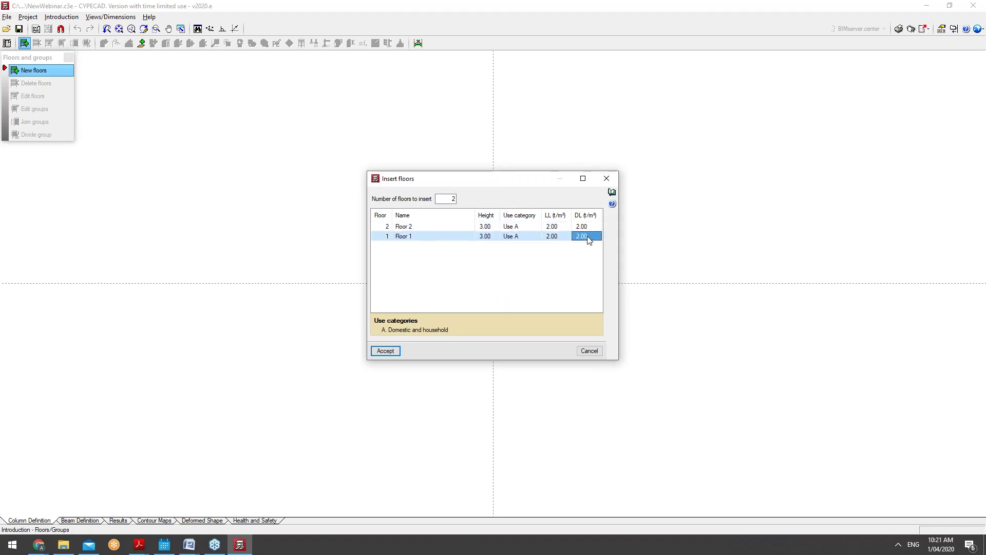
{"action": "type", "text": "2"}
{"action": "key", "text": "Return"}
Change the number of floors to insert to 3 and accept the new floors.
{"action": "double_click", "coordinate": [452, 198]}
{"action": "type", "text": "3"}
{"action": "left_click", "coordinate": [393, 351]}
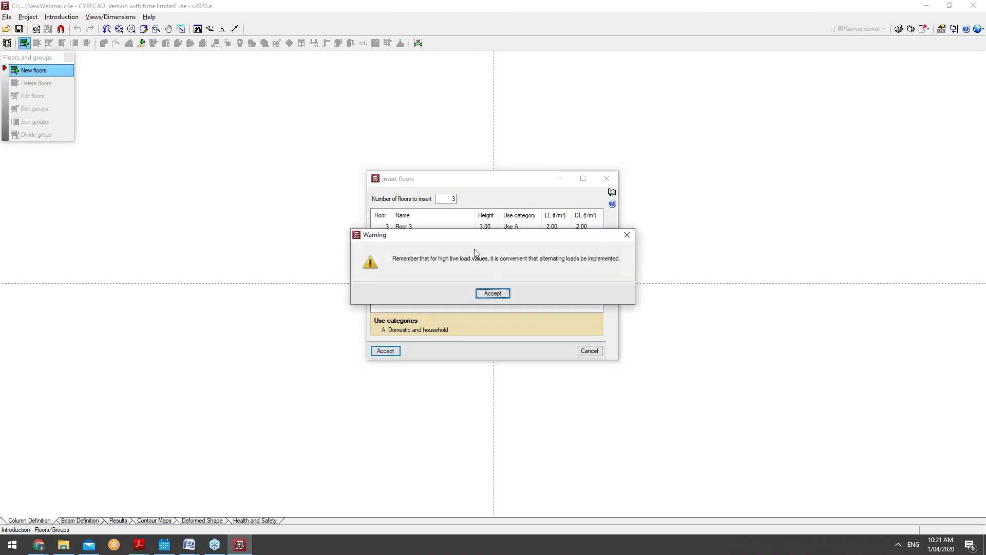
{"action": "left_click", "coordinate": [493, 293]}
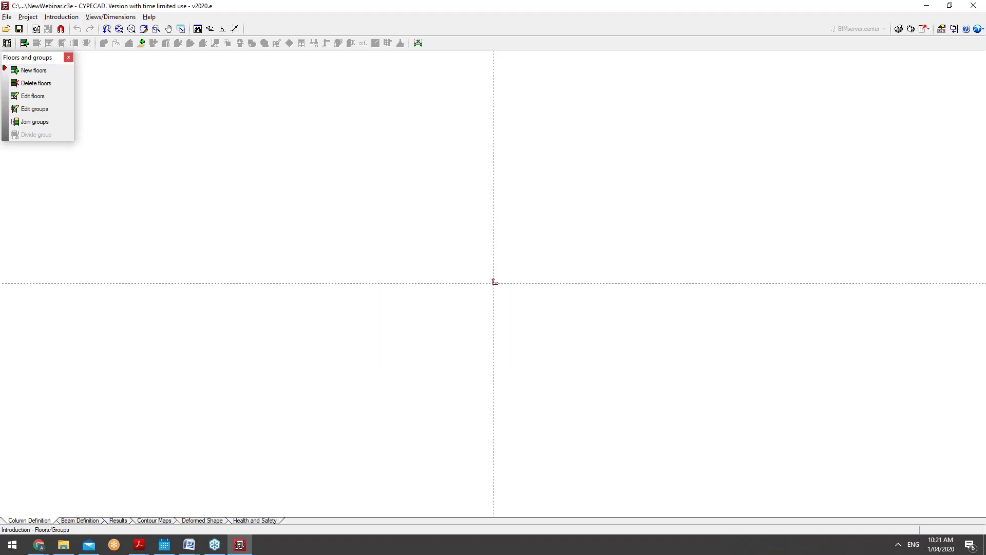
{"action": "left_click", "coordinate": [69, 57]}
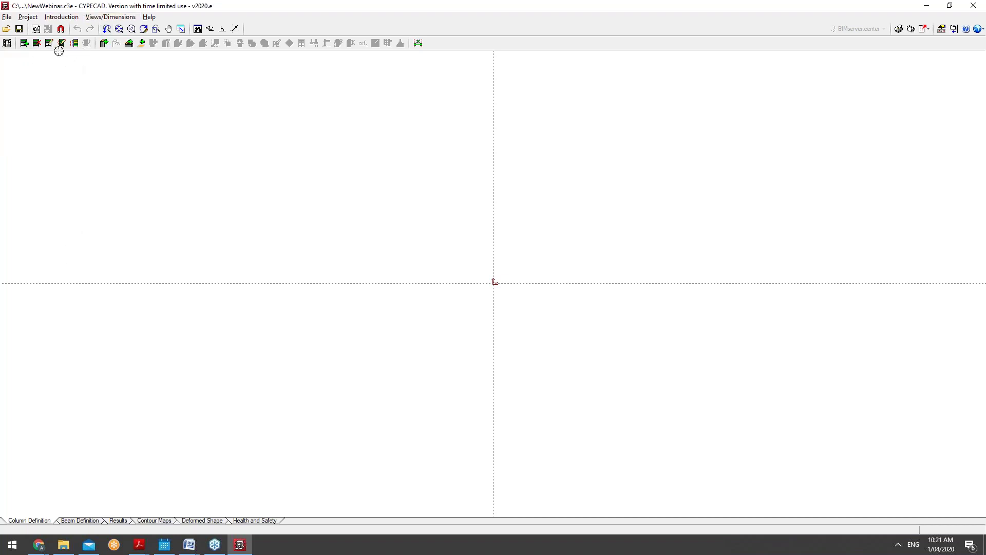
Open the definition of a new column from the commands for columns, shear walls and starts.
{"action": "left_click", "coordinate": [50, 18]}
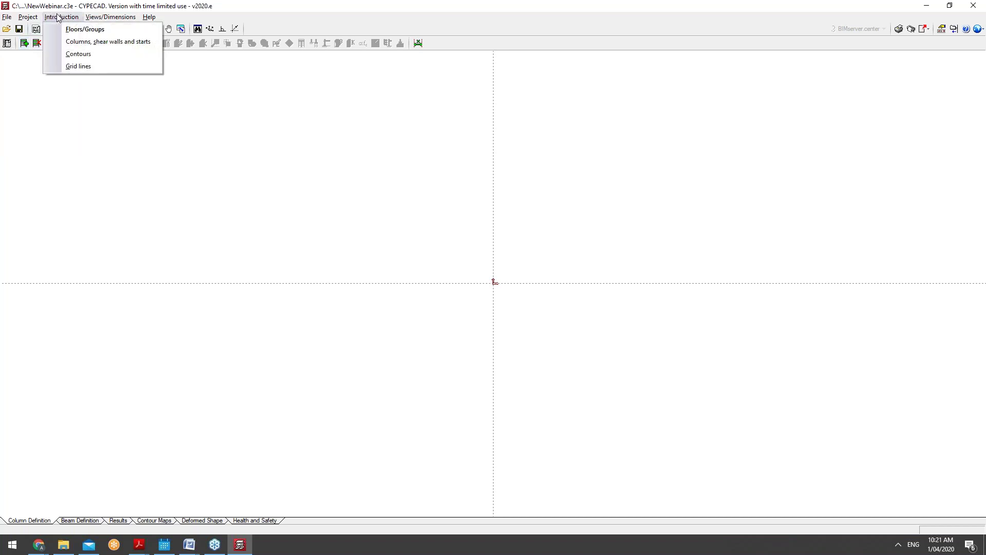
{"action": "left_click", "coordinate": [83, 40]}
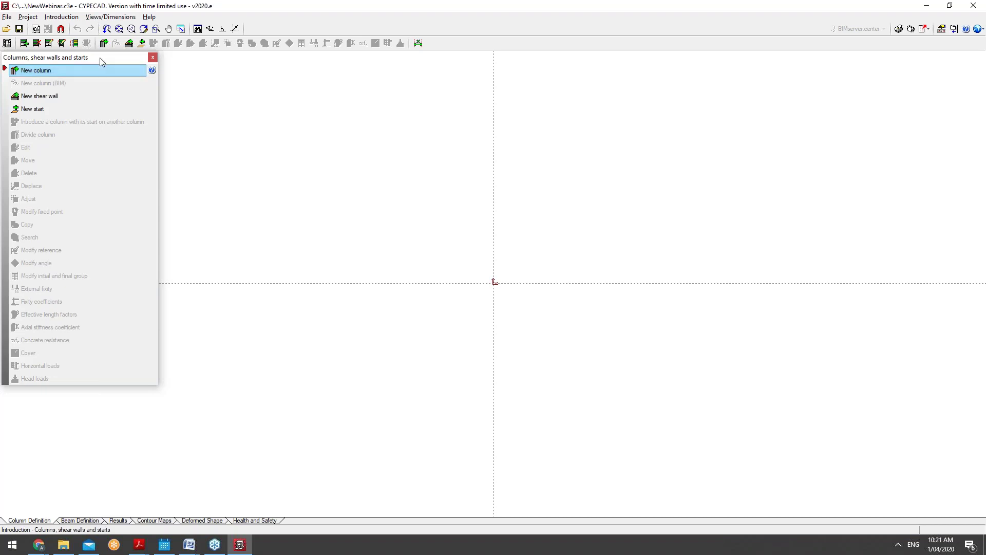
{"action": "left_click", "coordinate": [153, 57]}
{"action": "left_click", "coordinate": [62, 17]}
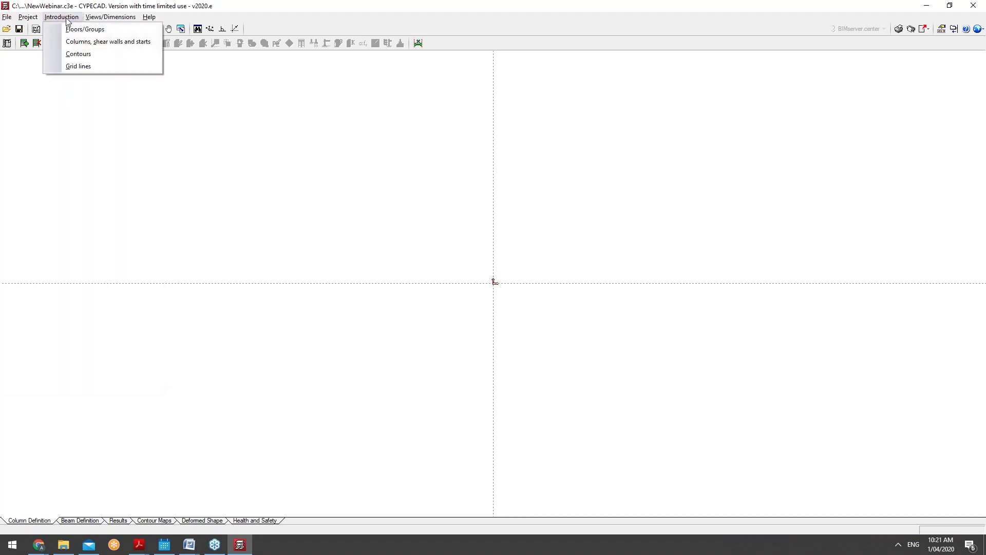
{"action": "left_click", "coordinate": [82, 40]}
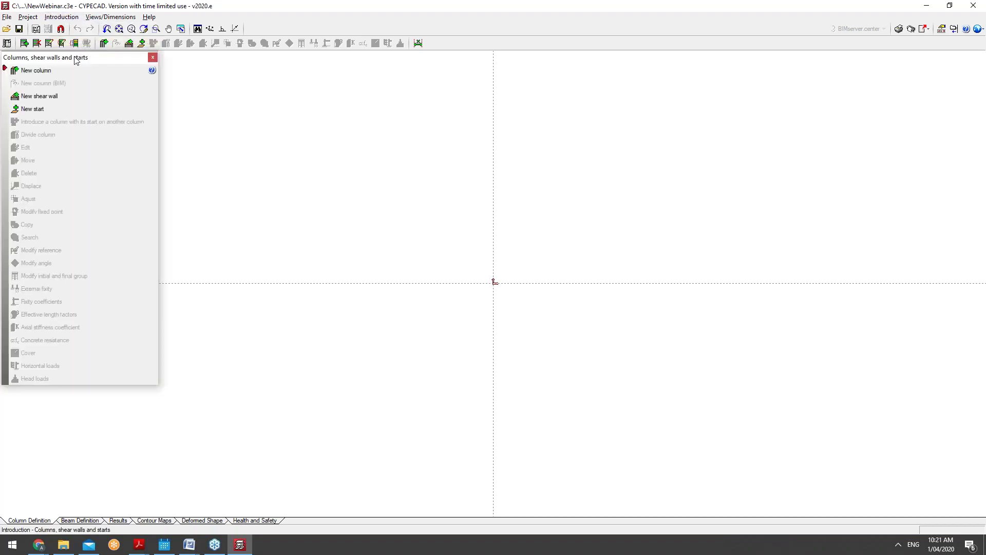
{"action": "left_click", "coordinate": [60, 72]}
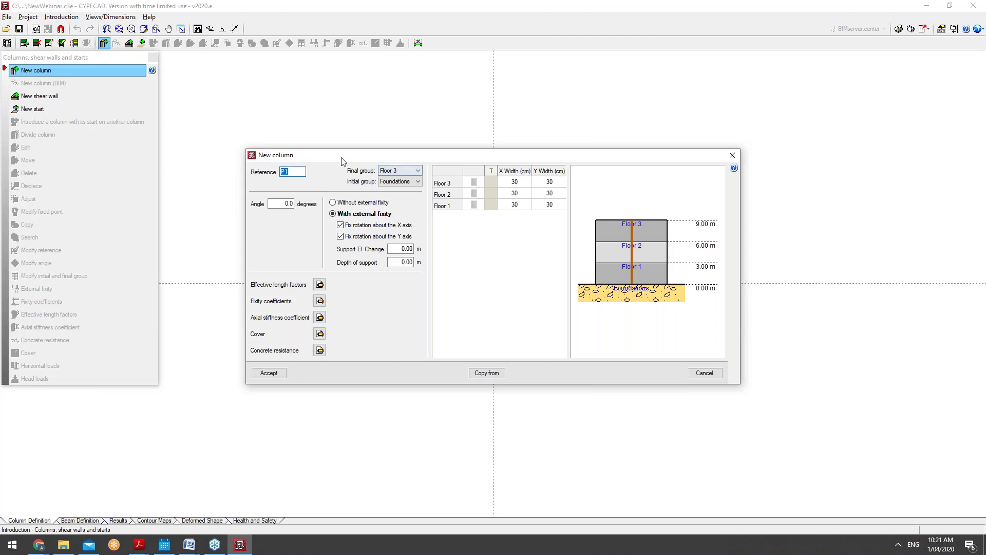
Try Floor 2 and Floor 1 as the new column's initial group and return it to Foundations.
{"action": "left_click", "coordinate": [298, 171]}
{"action": "left_click", "coordinate": [410, 182]}
{"action": "left_click", "coordinate": [397, 205]}
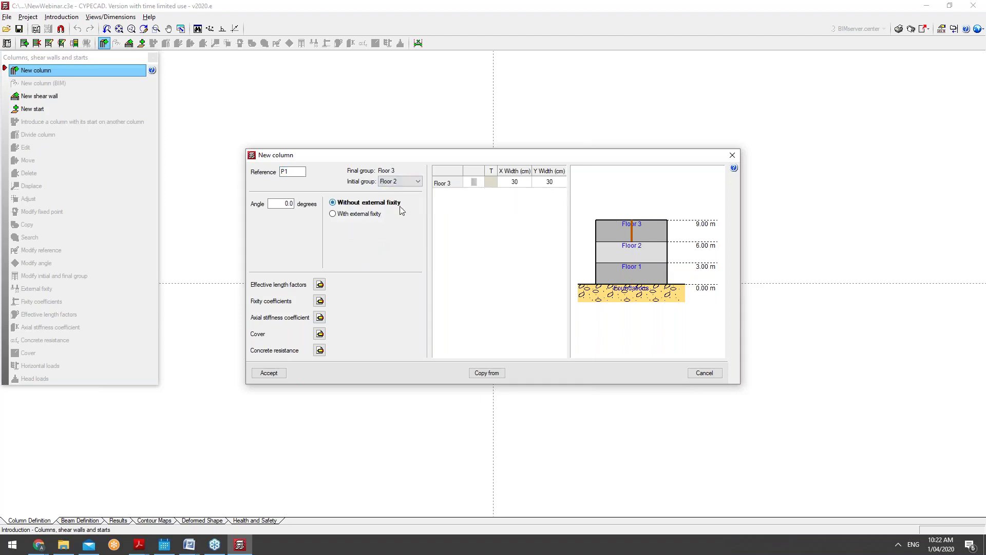
{"action": "left_click", "coordinate": [398, 198]}
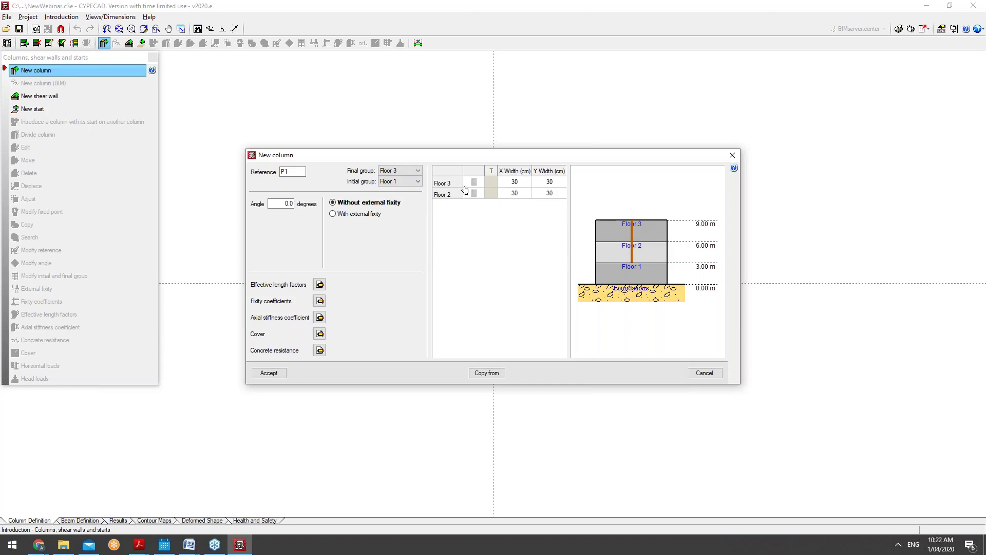
{"action": "left_click", "coordinate": [413, 183]}
{"action": "left_click", "coordinate": [410, 204]}
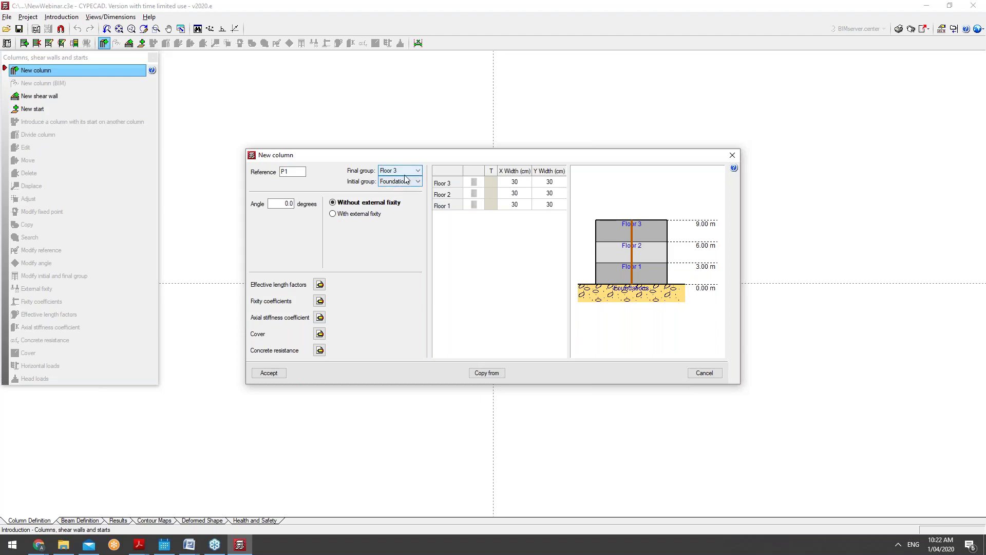
Check the new column's angle field, then try the With external fixity option and return it to Without external fixity.
{"action": "left_click", "coordinate": [295, 204]}
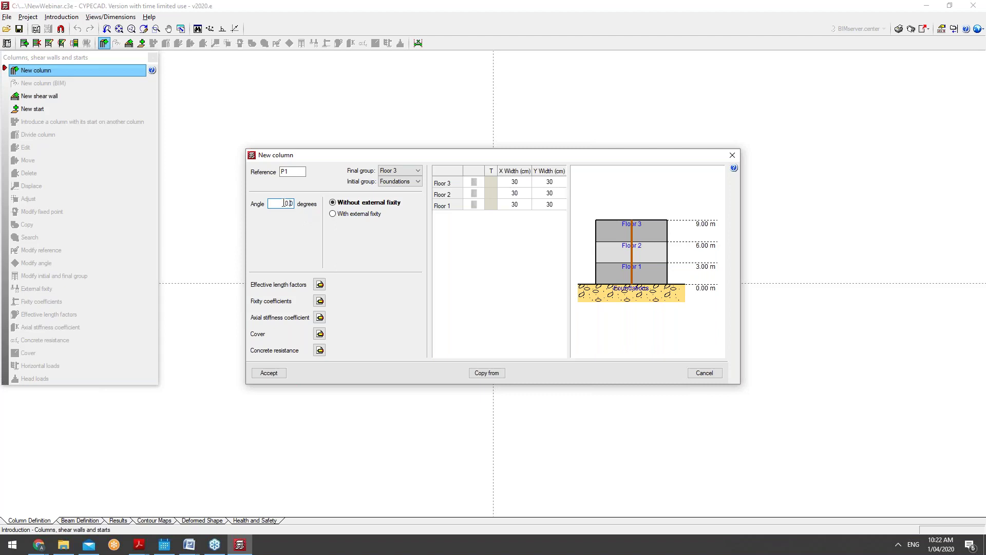
{"action": "left_click", "coordinate": [291, 204]}
{"action": "mouse_move", "coordinate": [376, 219]}
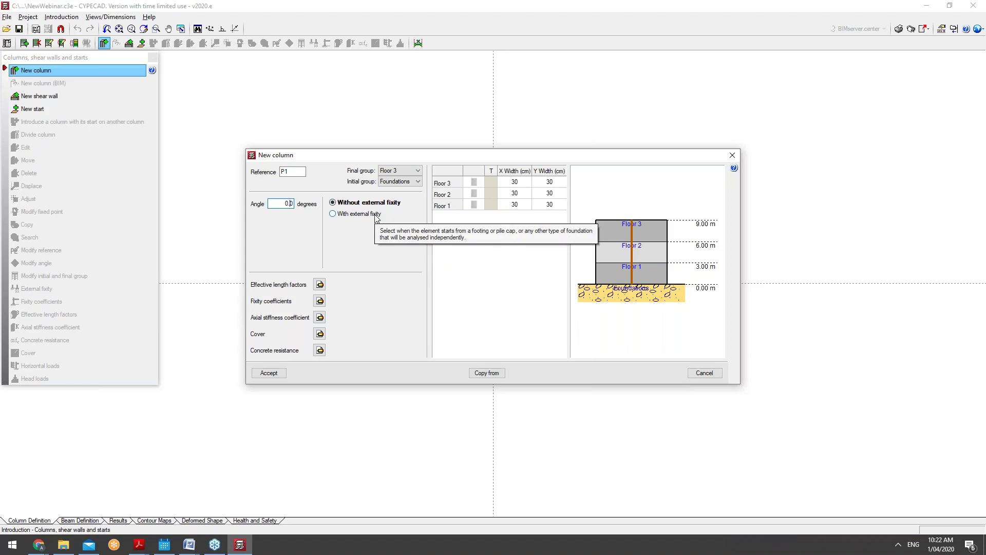
{"action": "left_click", "coordinate": [376, 215]}
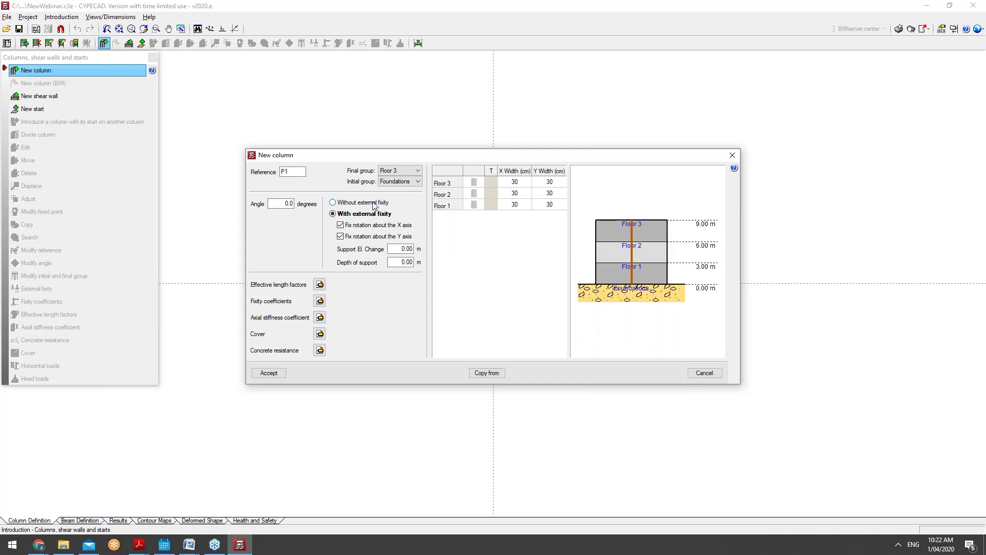
{"action": "mouse_move", "coordinate": [374, 257]}
{"action": "left_click", "coordinate": [370, 204]}
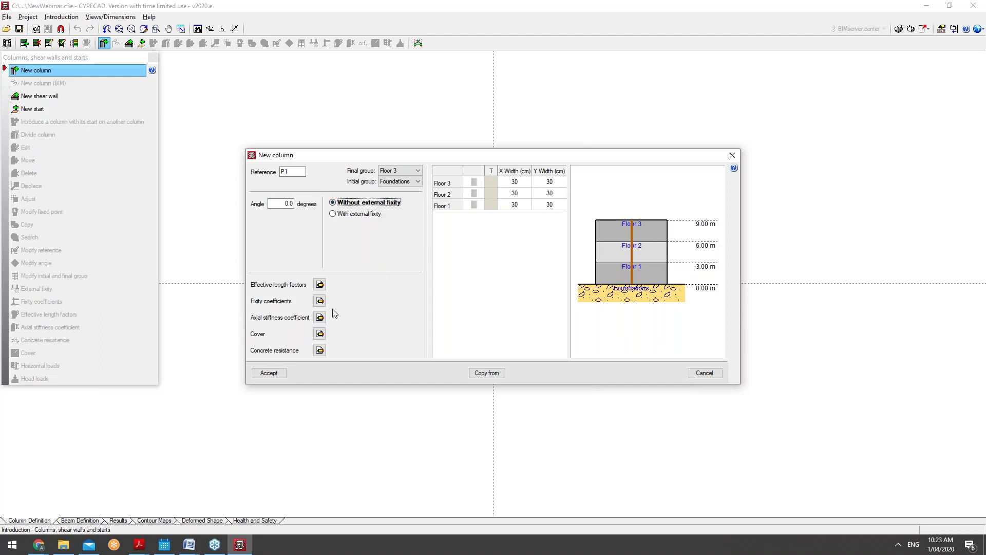
Examine the new column's effective length factors with their help page, and its fixity coefficients for each floor, without changing them.
{"action": "left_click", "coordinate": [320, 284]}
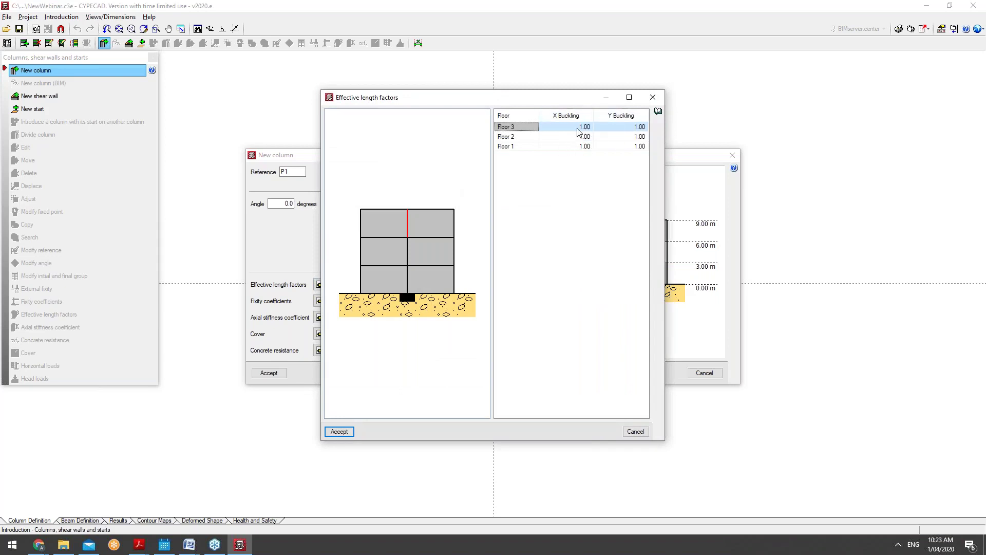
{"action": "left_click", "coordinate": [658, 112]}
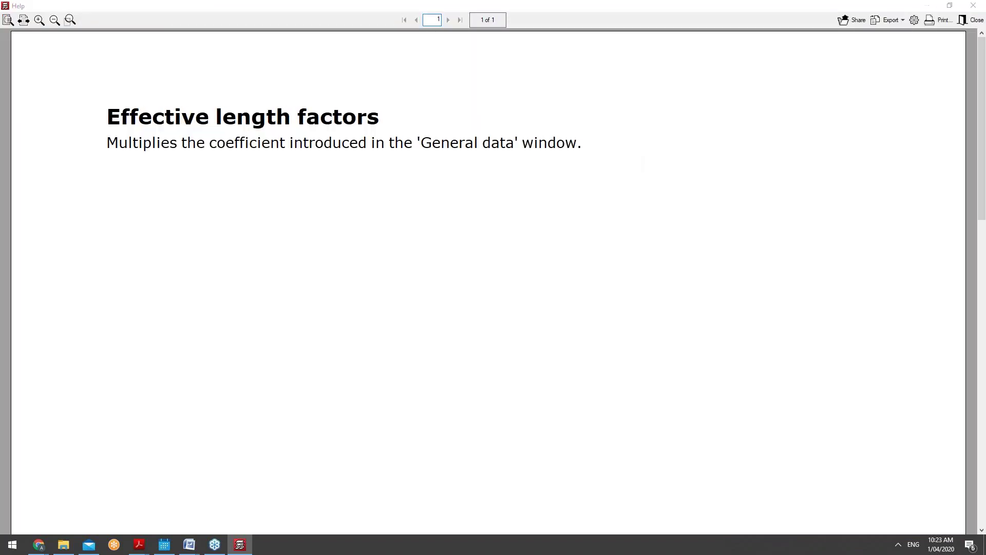
{"action": "left_click", "coordinate": [974, 7]}
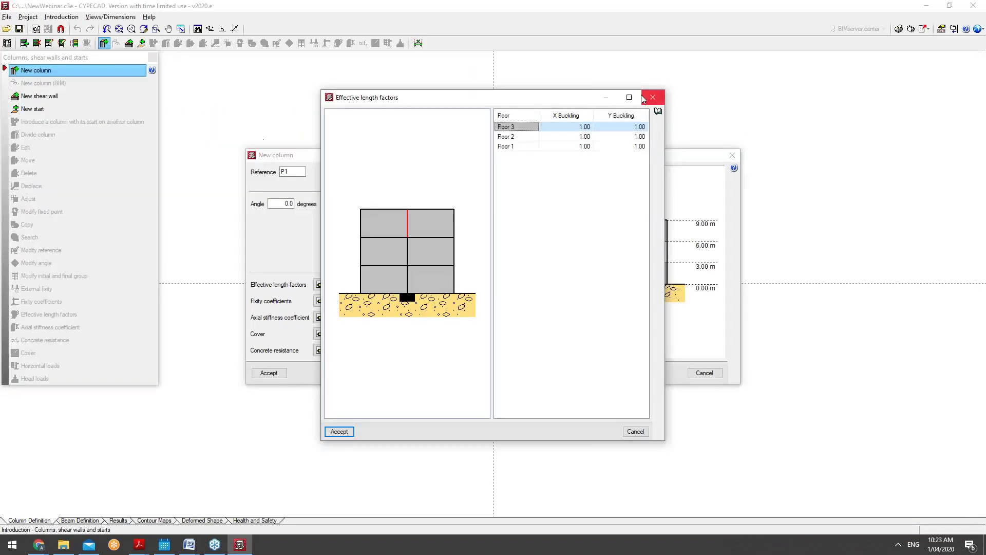
{"action": "left_click", "coordinate": [654, 96]}
{"action": "left_click", "coordinate": [319, 300]}
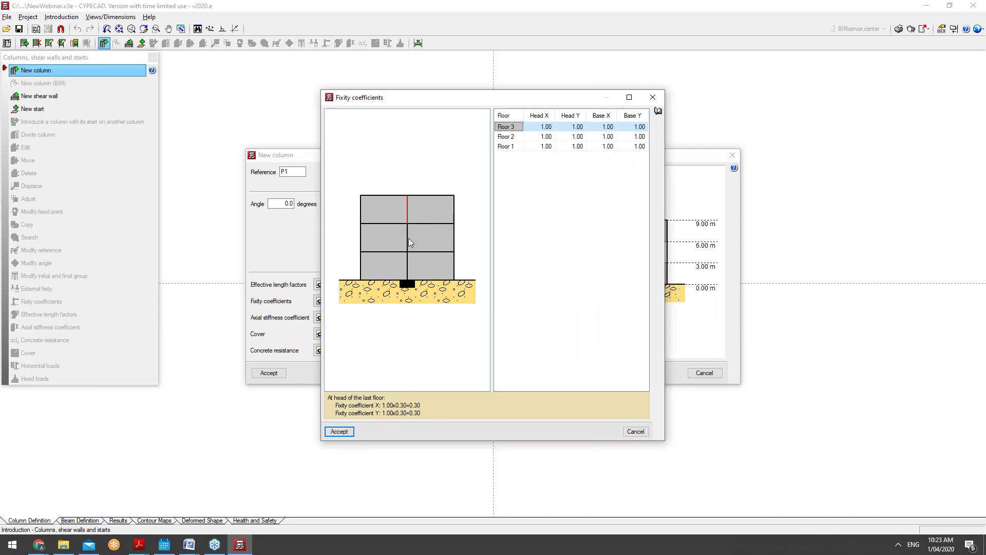
{"action": "left_click", "coordinate": [652, 97]}
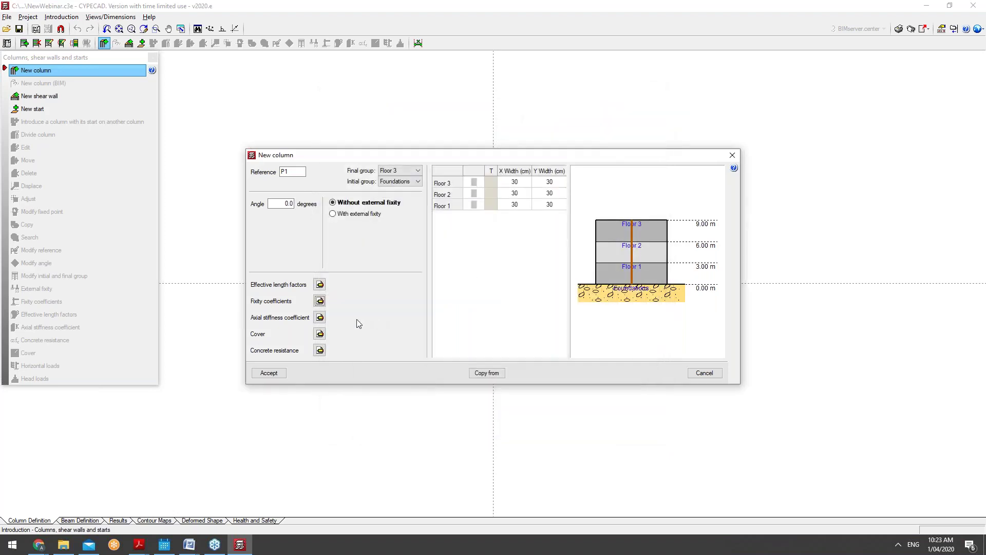
Examine the column's axial stiffness coefficient, including the column-specific values per floor, and its cover settings, leaving both unchanged.
{"action": "left_click", "coordinate": [320, 317]}
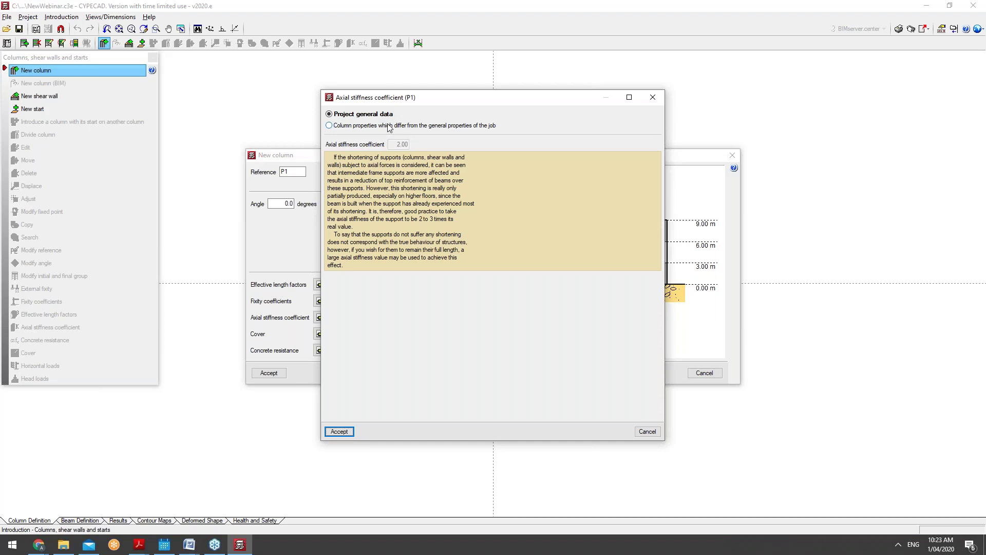
{"action": "left_click", "coordinate": [408, 126]}
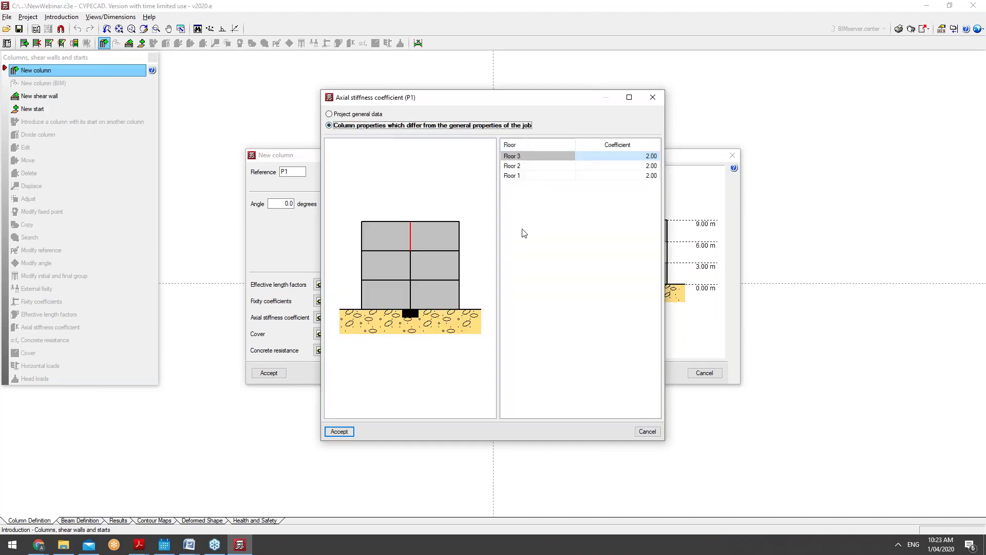
{"action": "left_click", "coordinate": [653, 97]}
{"action": "left_click", "coordinate": [320, 333]}
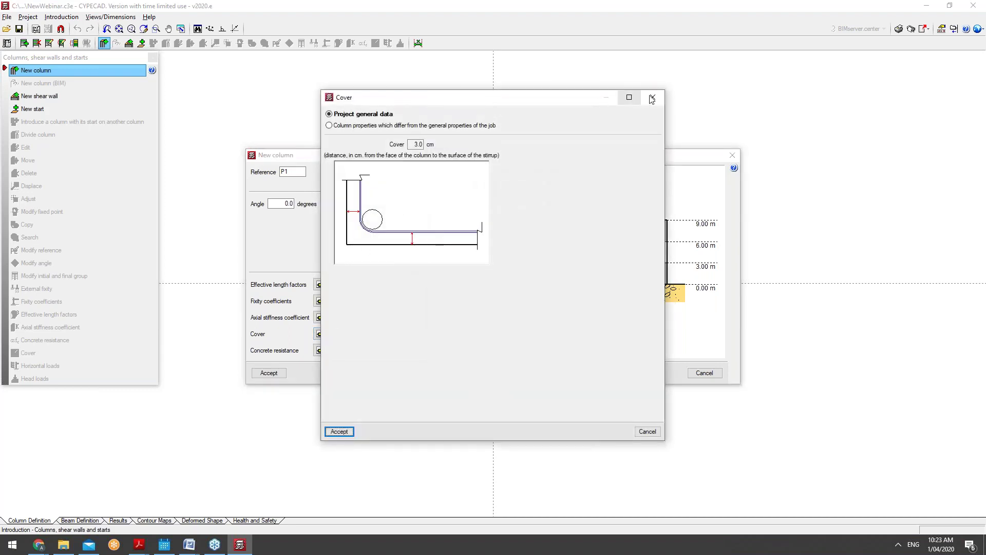
{"action": "left_click", "coordinate": [651, 97]}
Examine the column's concrete resistance under Reduce the concrete resistance and Project general data, and leave it unchanged.
{"action": "left_click", "coordinate": [319, 350]}
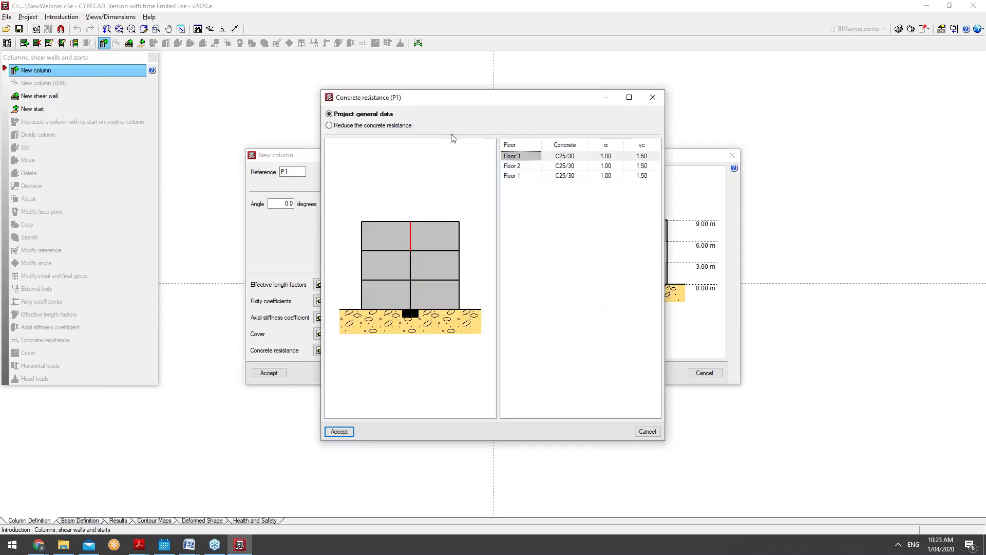
{"action": "left_click", "coordinate": [393, 127]}
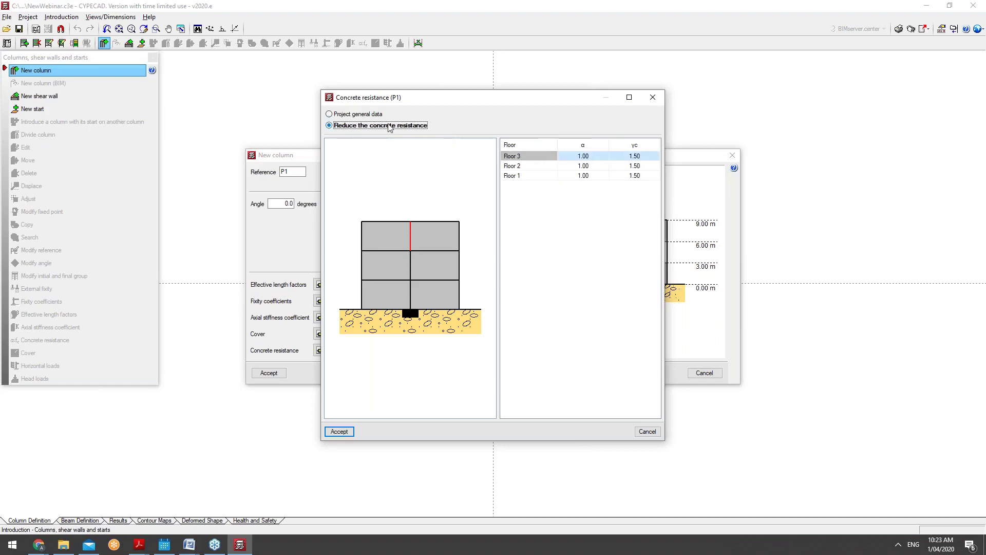
{"action": "left_click", "coordinate": [378, 116]}
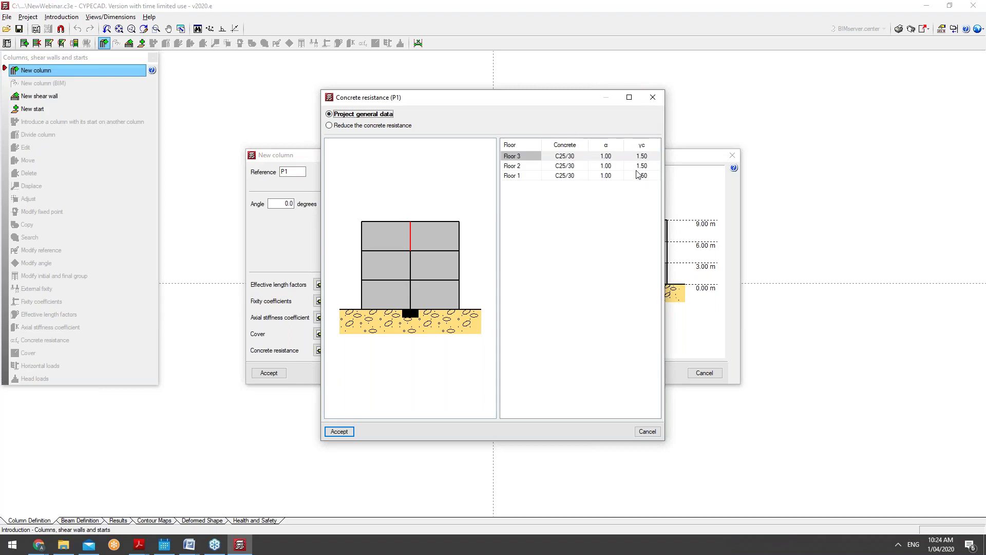
{"action": "left_click", "coordinate": [652, 98]}
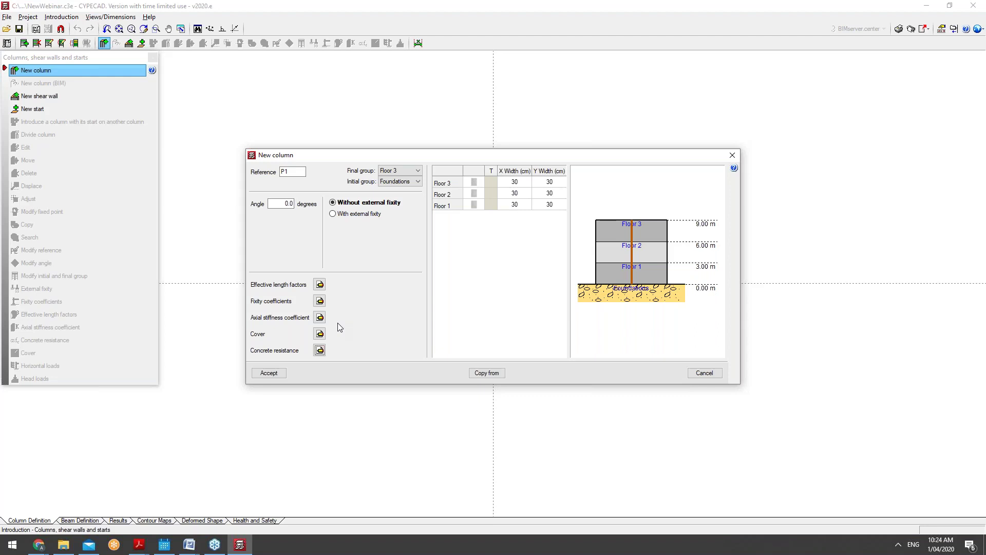
Revisit the external fixity options for rotation and support depth, and reselect Without external fixity for the column.
{"action": "left_click", "coordinate": [381, 213]}
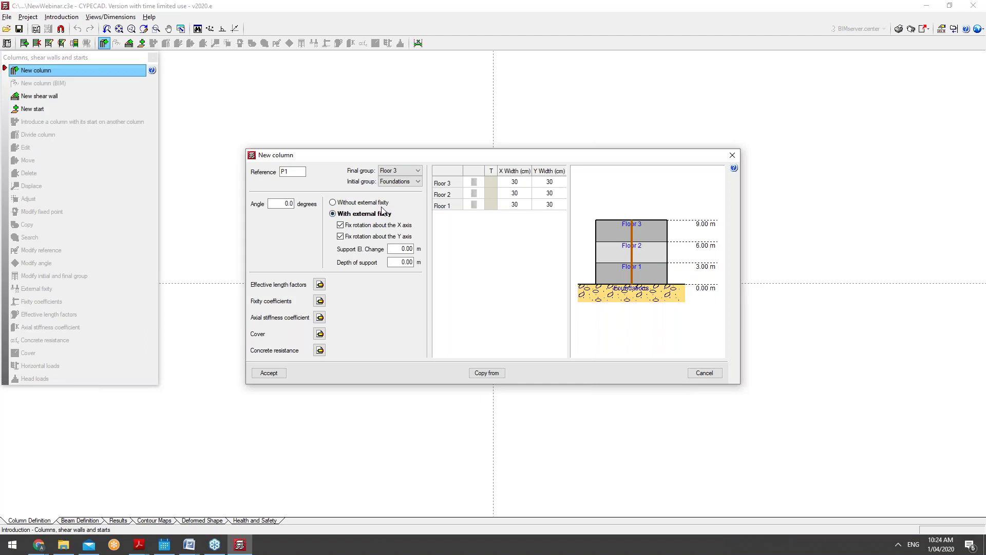
{"action": "mouse_move", "coordinate": [394, 205]}
{"action": "mouse_move", "coordinate": [350, 206]}
{"action": "left_click", "coordinate": [362, 202]}
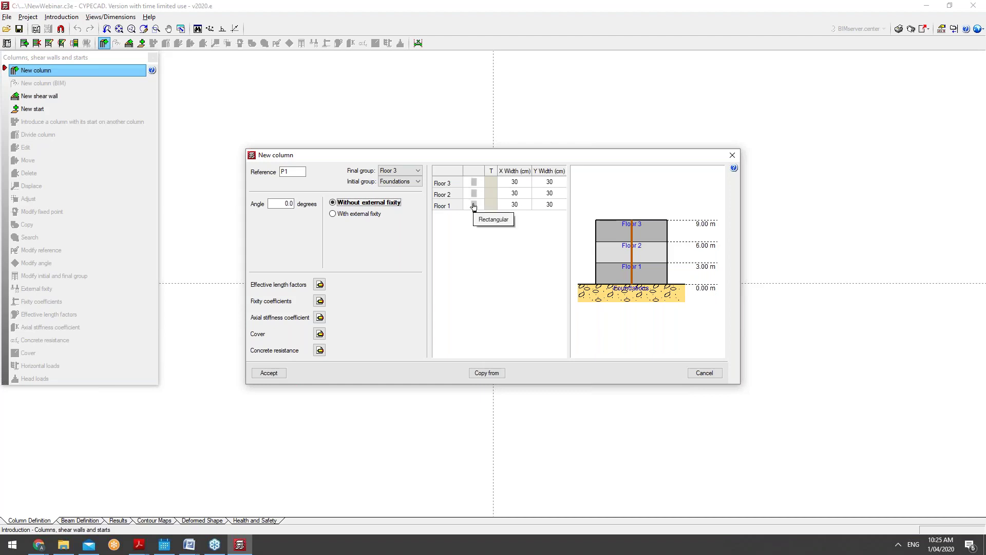
Open the section type of the column at Floor 1 and compare the rectangular, circular and generic concrete sections.
{"action": "left_click", "coordinate": [491, 204]}
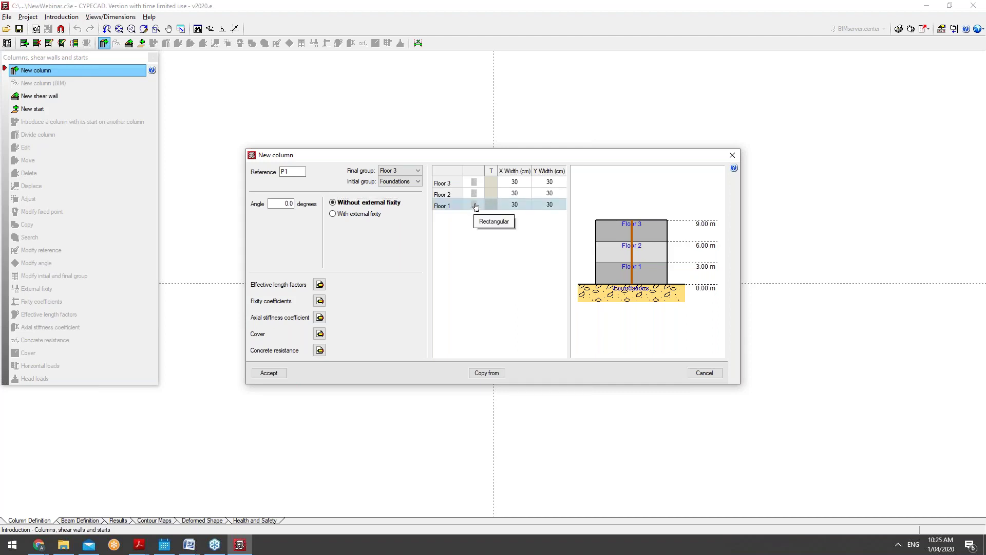
{"action": "left_click", "coordinate": [475, 206]}
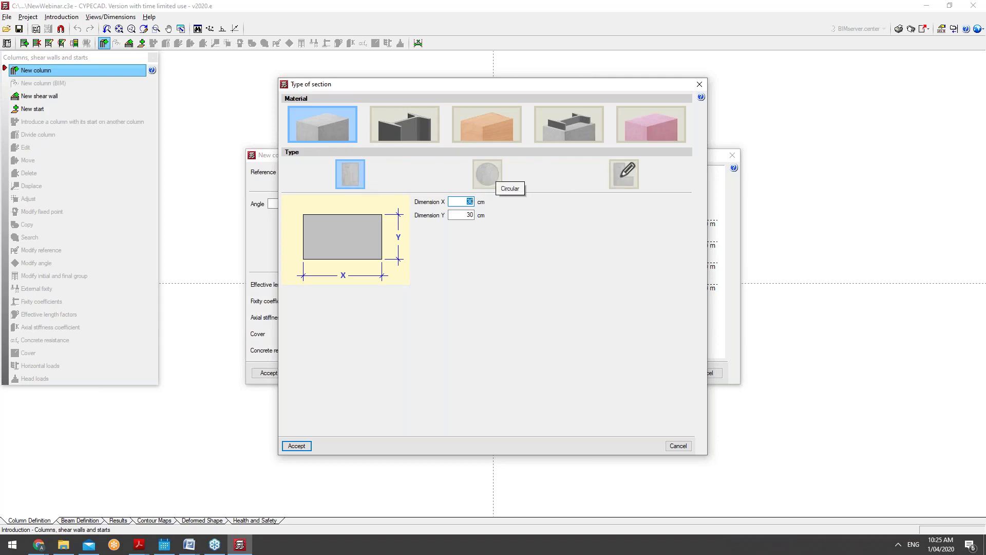
{"action": "left_click", "coordinate": [466, 214]}
{"action": "left_click", "coordinate": [463, 201]}
{"action": "left_click", "coordinate": [487, 181]}
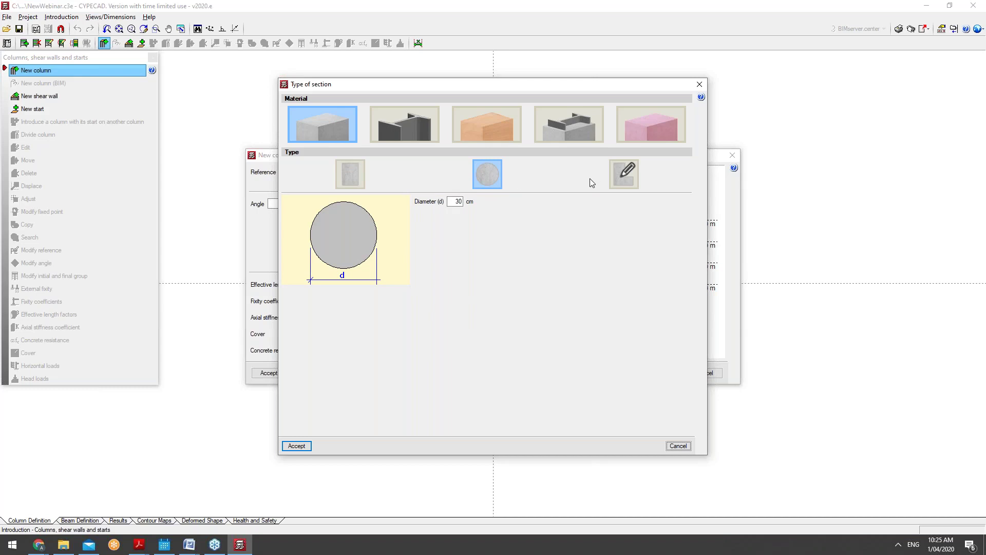
{"action": "left_click", "coordinate": [615, 178]}
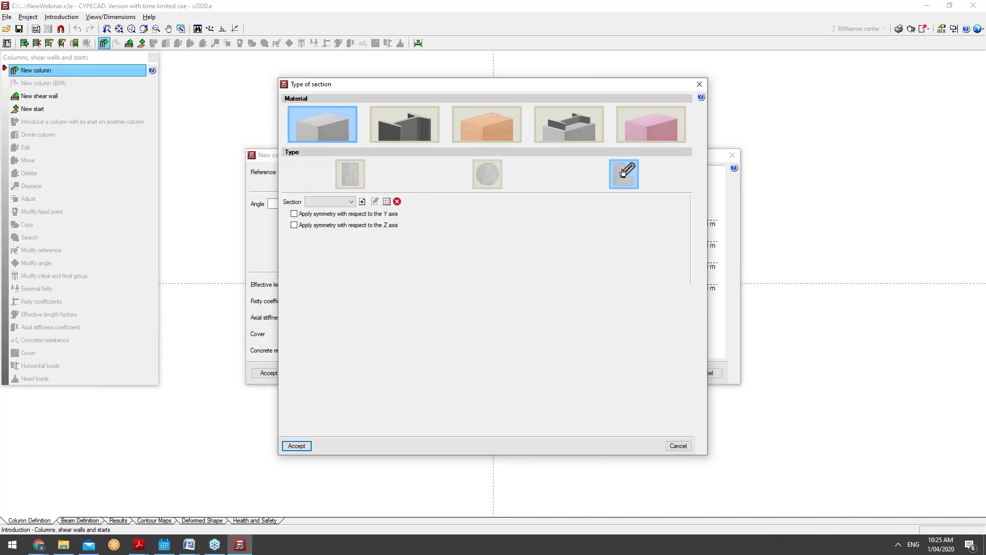
Explore the Sections library's section and opening tools for a new generic section, close it unsaved and return to the rectangular section.
{"action": "left_click", "coordinate": [349, 202]}
{"action": "left_click", "coordinate": [336, 211]}
{"action": "left_click", "coordinate": [362, 202]}
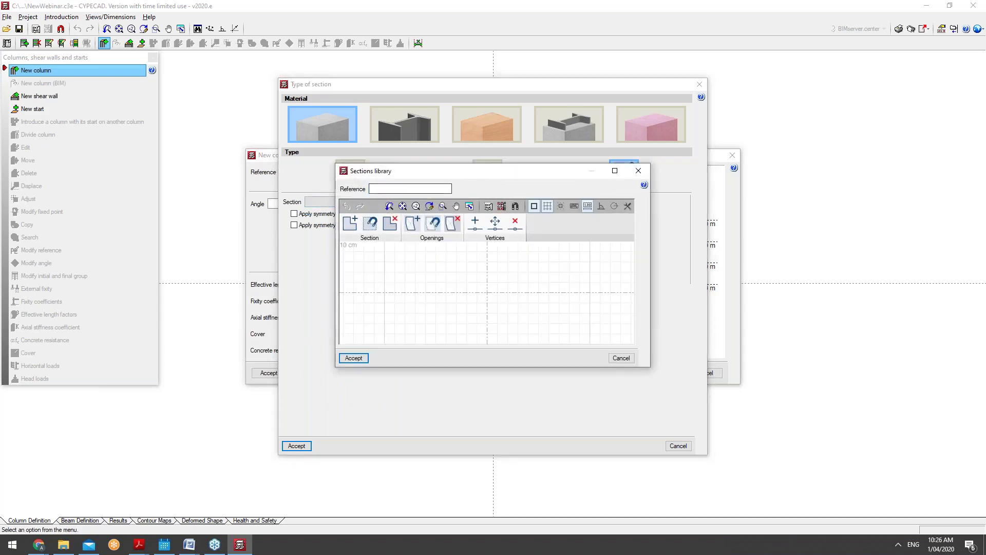
{"action": "double_click", "coordinate": [475, 175]}
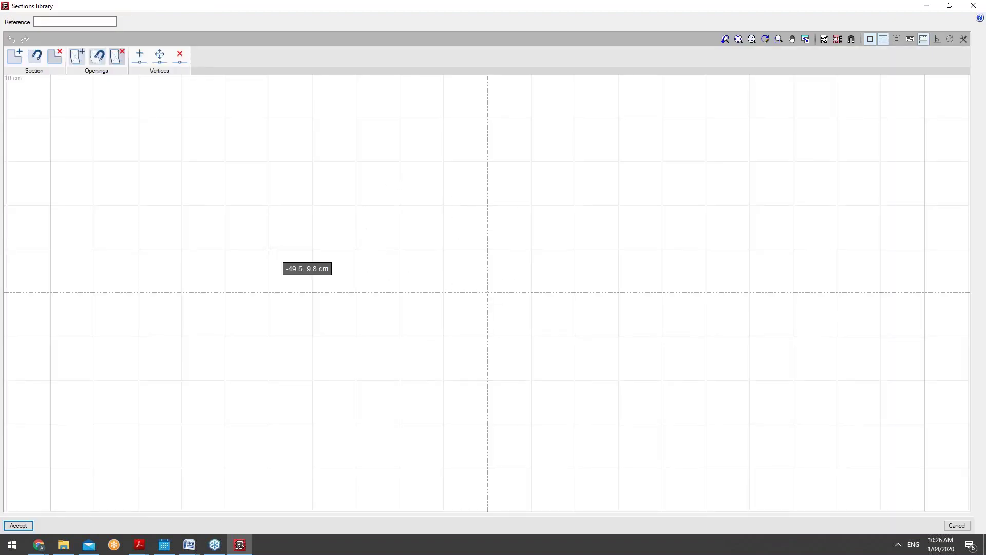
{"action": "left_click", "coordinate": [16, 57]}
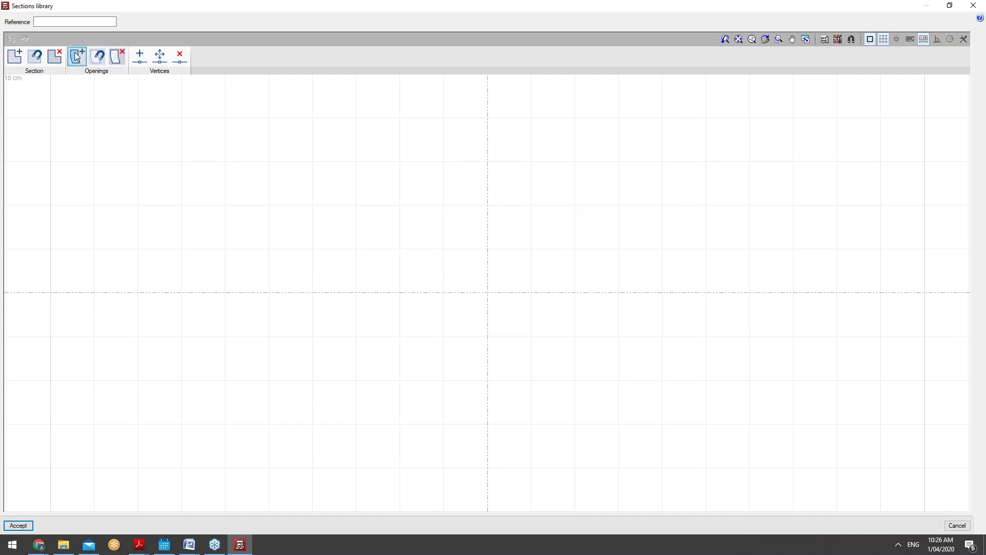
{"action": "left_click", "coordinate": [103, 59]}
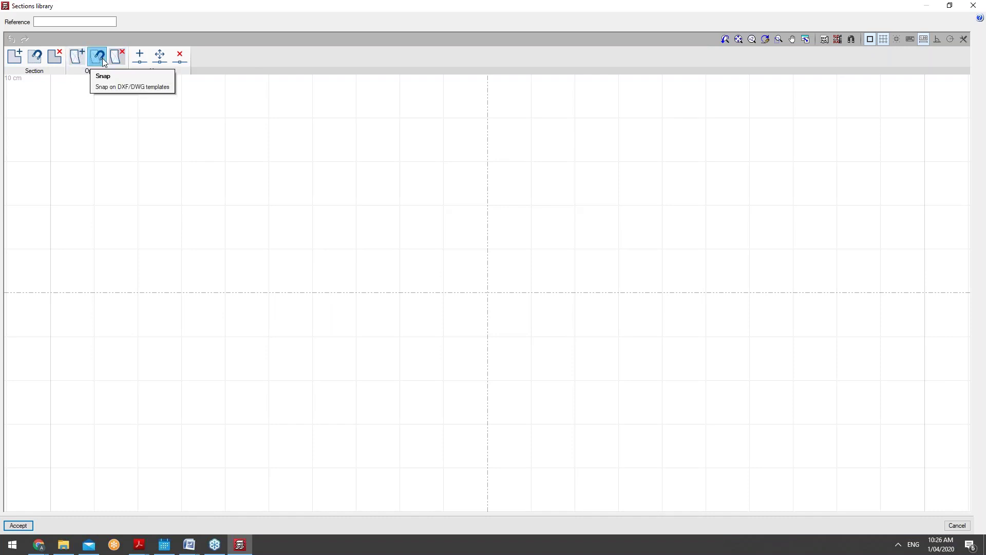
{"action": "left_click", "coordinate": [37, 53]}
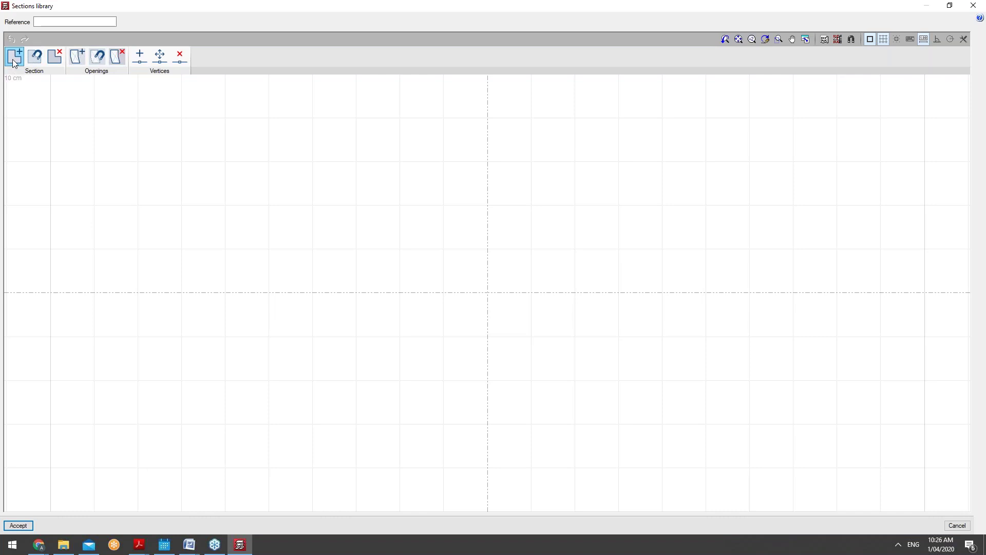
{"action": "left_click", "coordinate": [98, 57]}
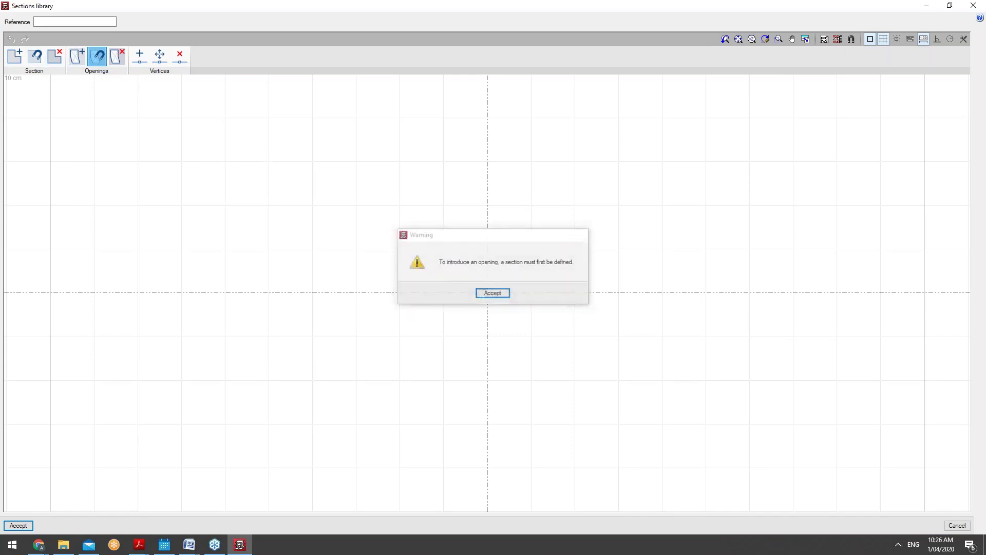
{"action": "key", "text": "Return"}
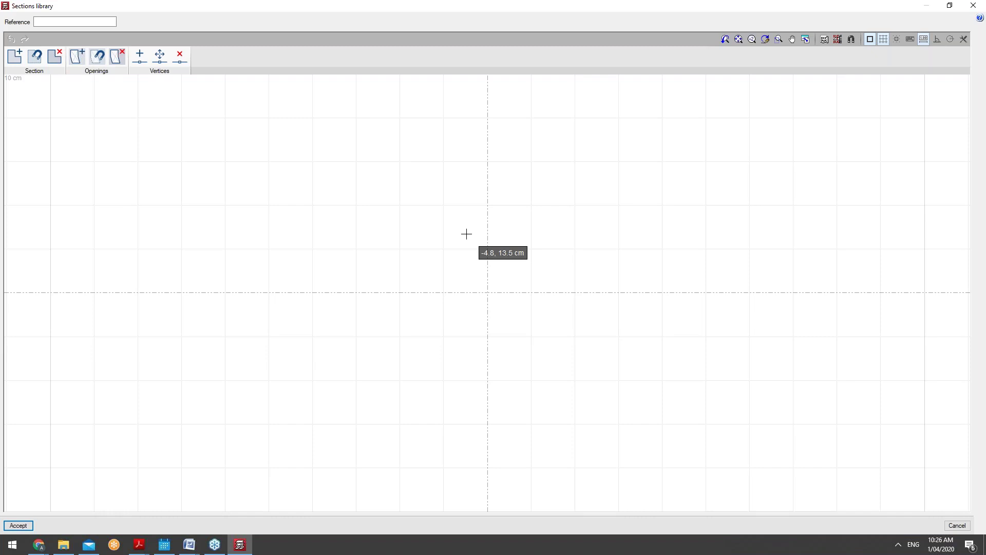
{"action": "left_click", "coordinate": [972, 5]}
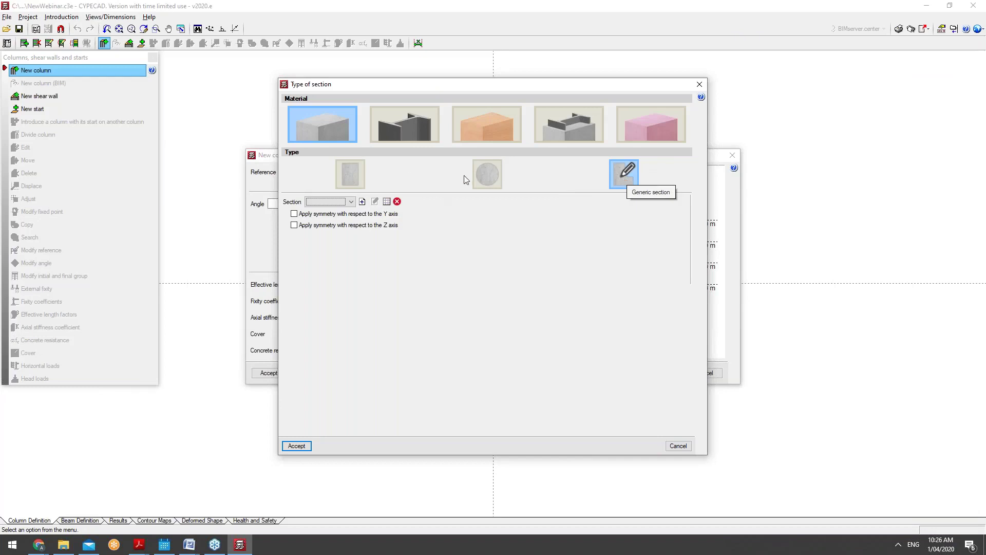
{"action": "left_click", "coordinate": [337, 176]}
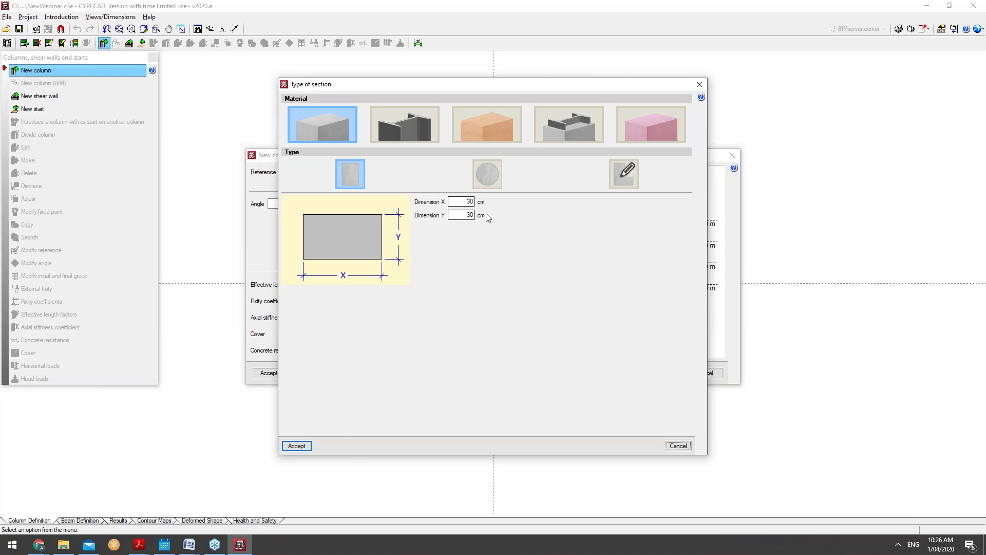
Switch the column to steel, review the IPE section series options, and compare the rolled, built-up and cold-formed sections before returning to rolled.
{"action": "left_click", "coordinate": [427, 120]}
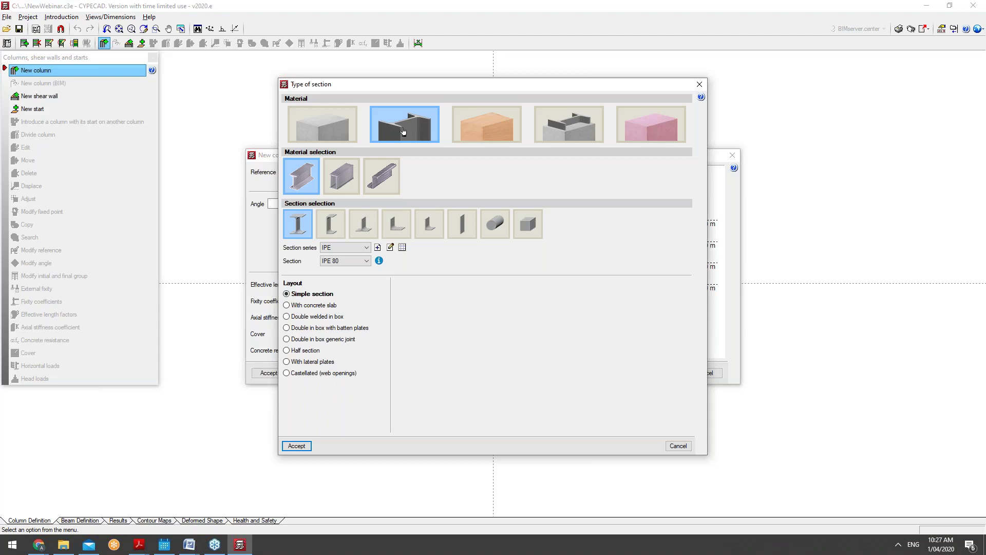
{"action": "left_click", "coordinate": [366, 247]}
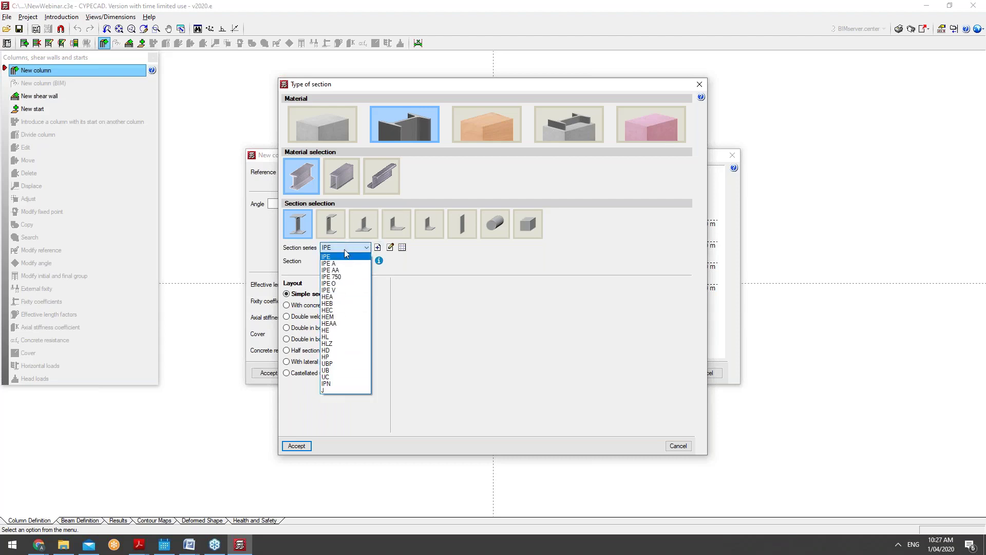
{"action": "left_click", "coordinate": [344, 248]}
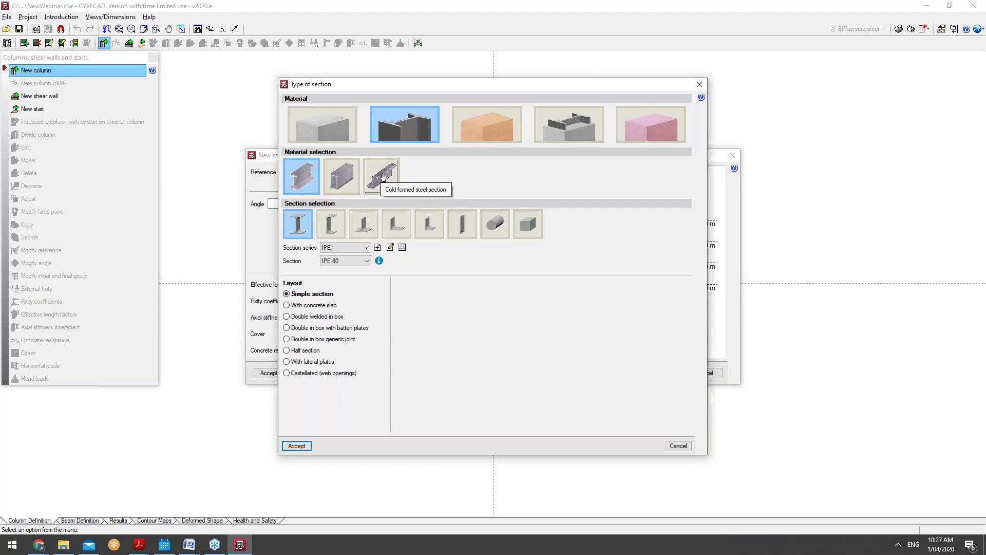
{"action": "left_click", "coordinate": [340, 182]}
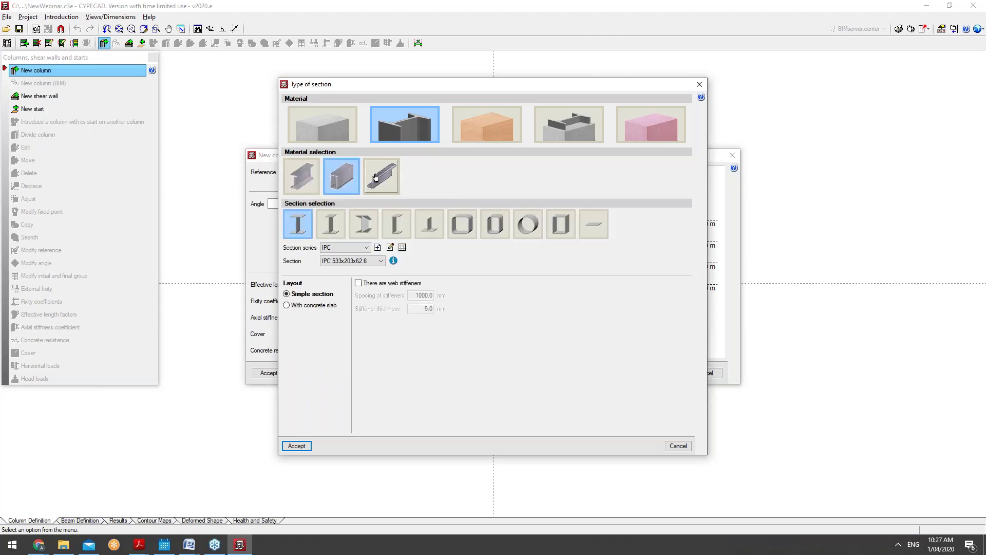
{"action": "left_click", "coordinate": [376, 177]}
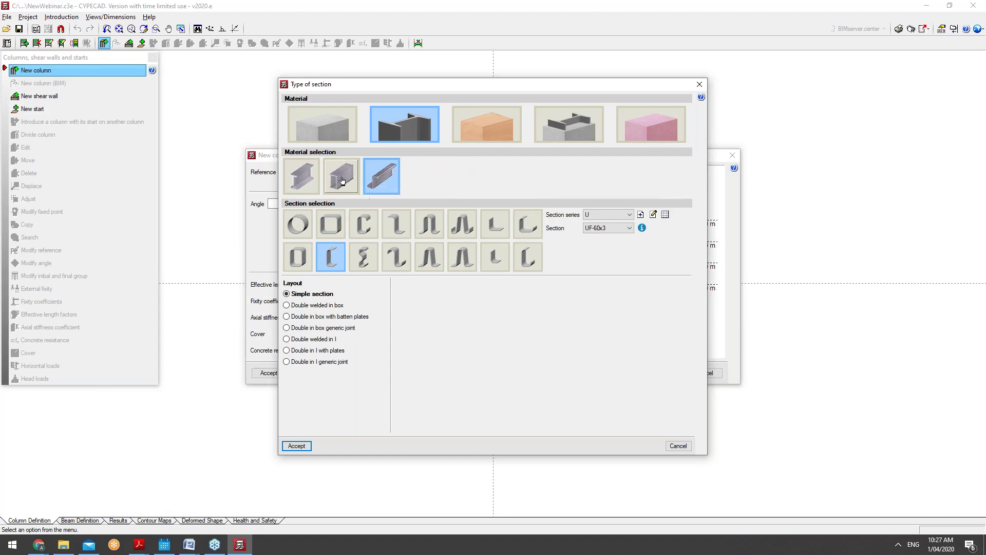
{"action": "left_click", "coordinate": [307, 179]}
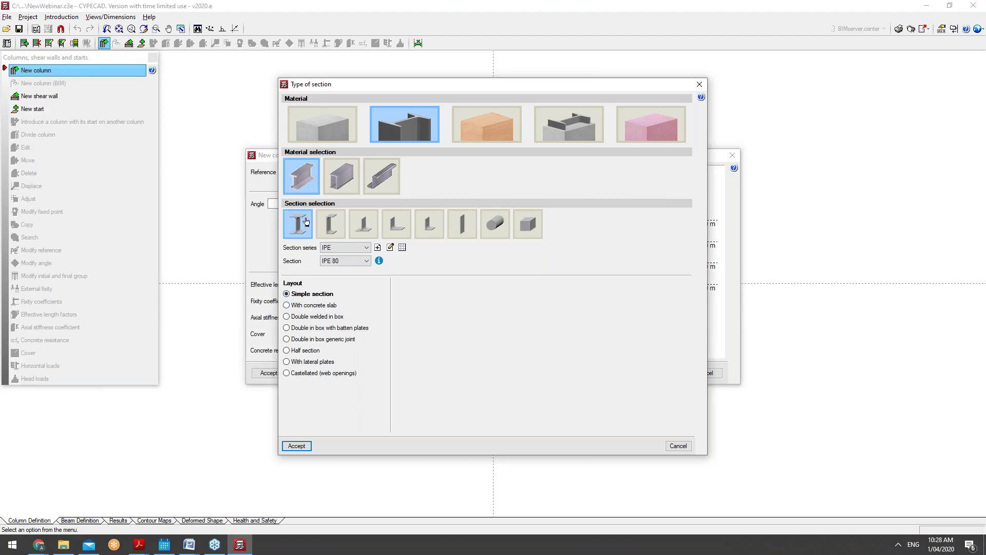
Examine the dimension and property fields for a new rolled I section in a new section series, and cancel both unsaved.
{"action": "left_click", "coordinate": [364, 225]}
{"action": "left_click", "coordinate": [378, 247]}
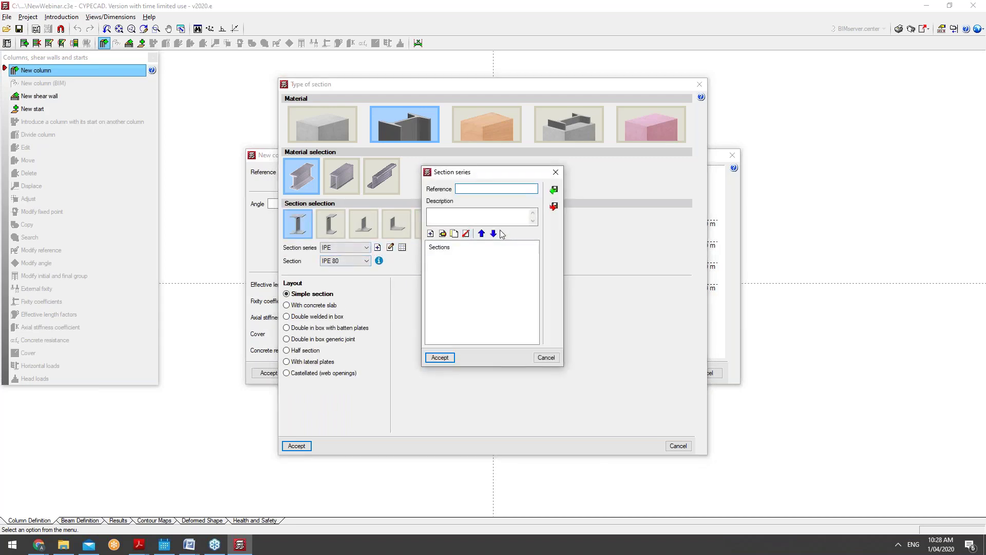
{"action": "left_click", "coordinate": [430, 233]}
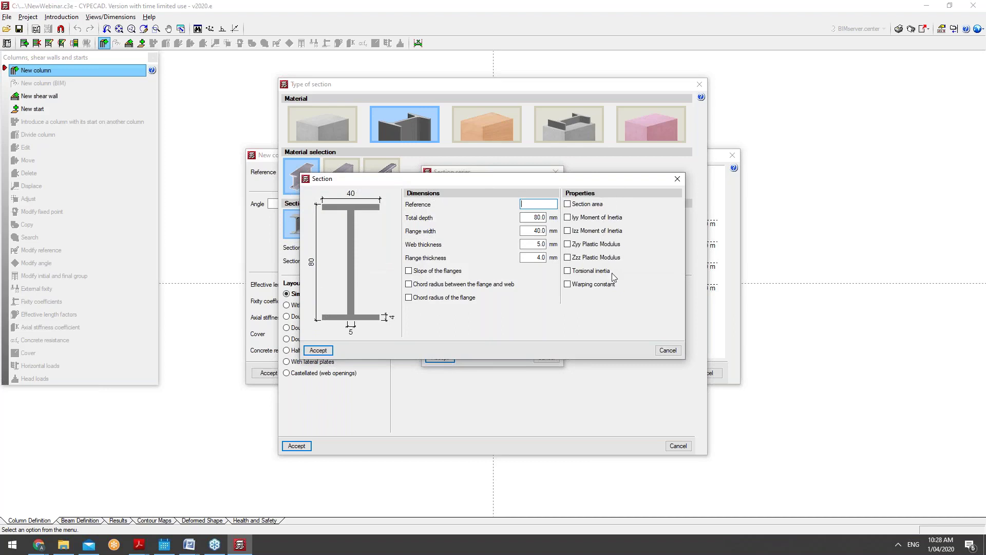
{"action": "left_click", "coordinate": [668, 350]}
{"action": "left_click", "coordinate": [546, 358]}
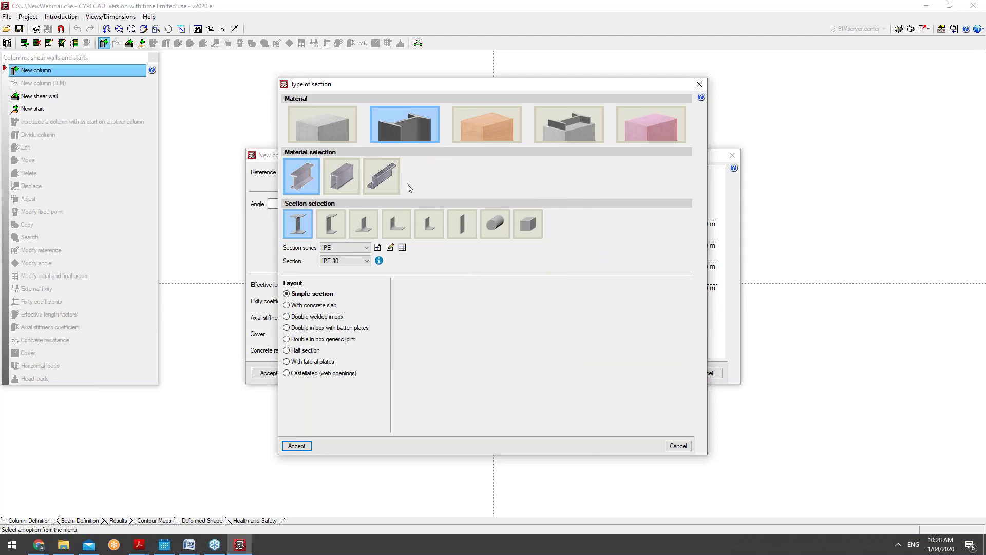
Compare the steel section layouts, including concrete slab, double welded in box, batten plates and castellated, and return to Simple section.
{"action": "left_click", "coordinate": [325, 308]}
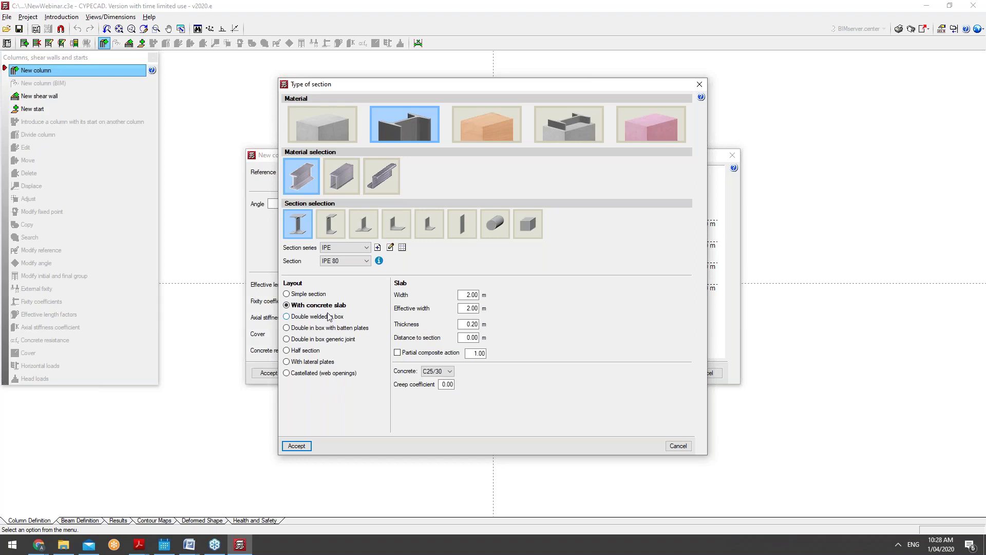
{"action": "left_click", "coordinate": [329, 316]}
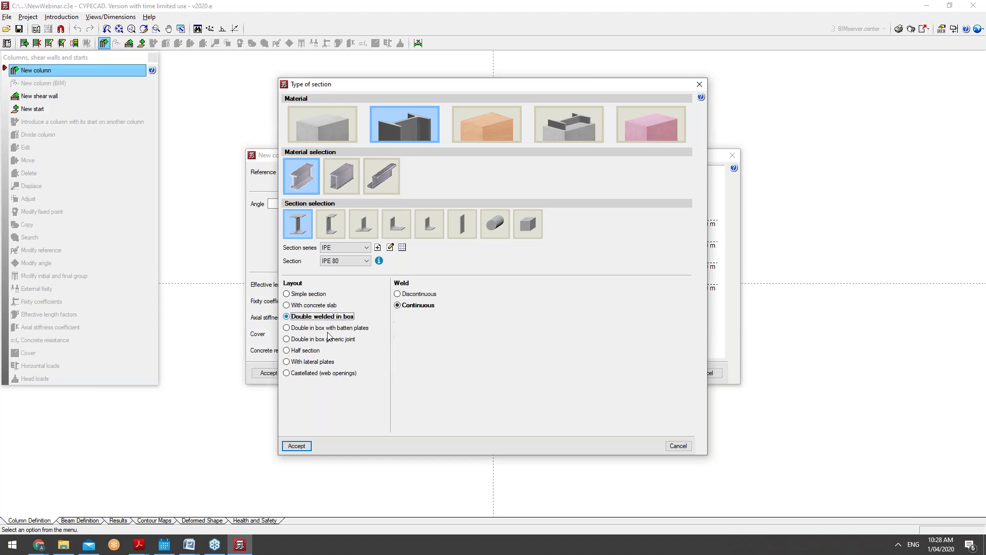
{"action": "left_click", "coordinate": [329, 328]}
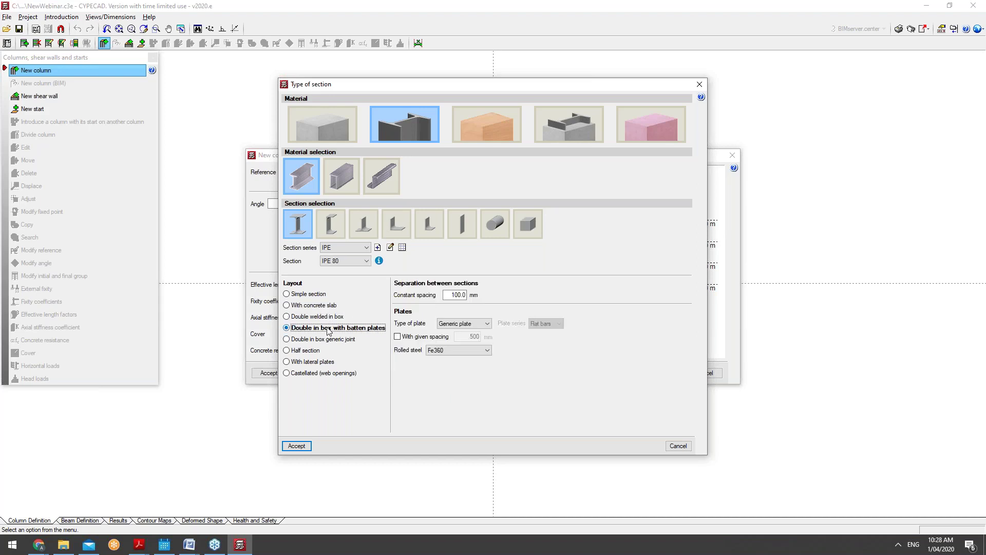
{"action": "left_click", "coordinate": [315, 351]}
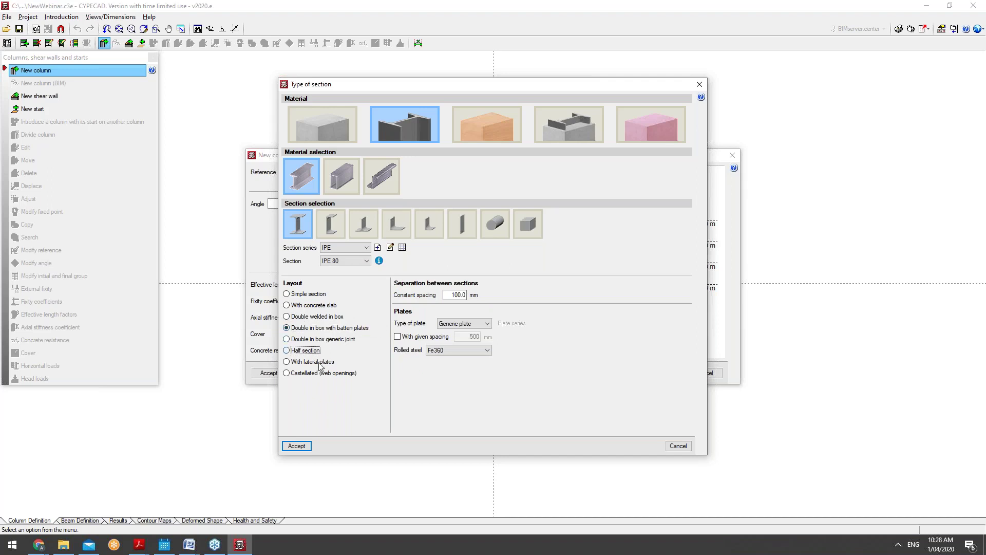
{"action": "left_click", "coordinate": [319, 363]}
{"action": "left_click", "coordinate": [319, 374]}
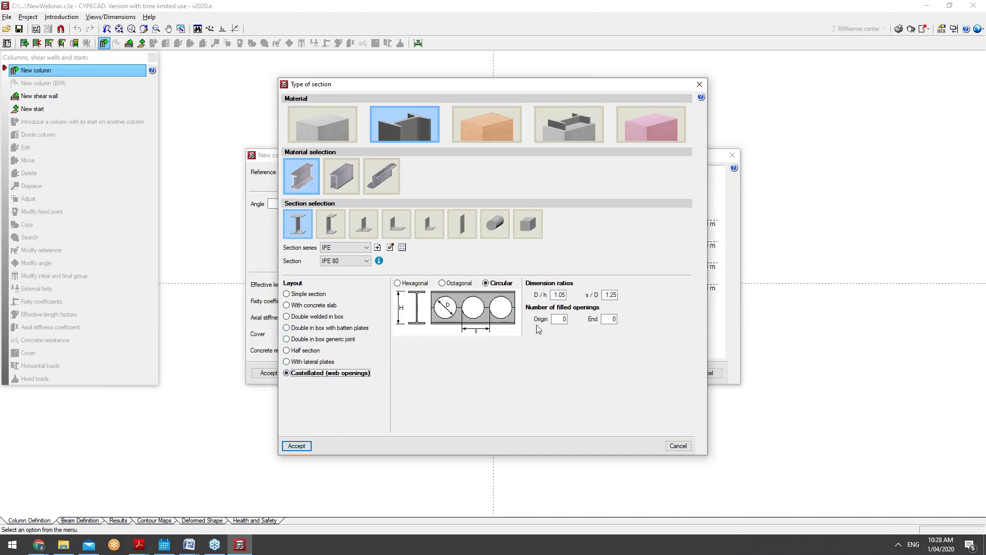
{"action": "left_click", "coordinate": [318, 293]}
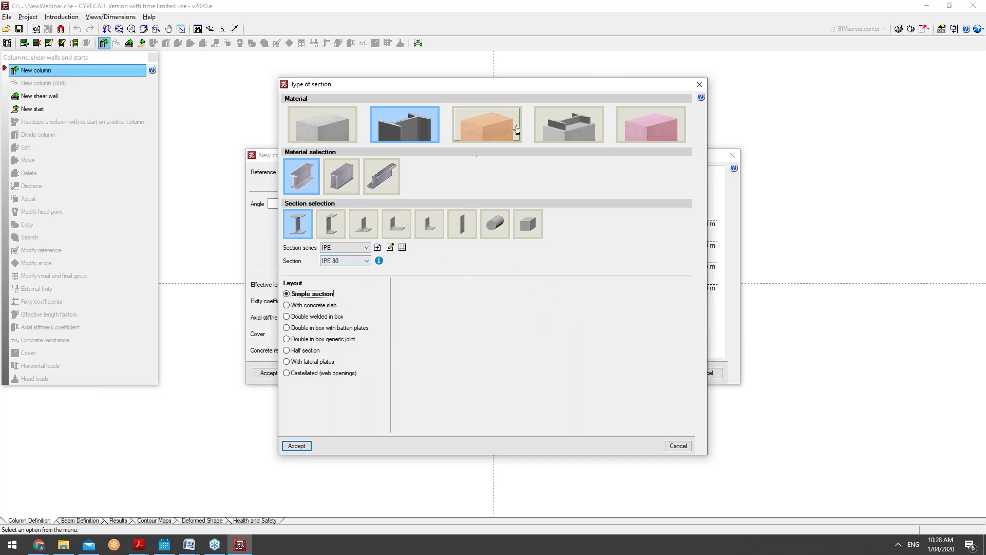
Review the timber section options and compare the composite types, from the encased I section to the filled rectangular and circular steel sections.
{"action": "left_click", "coordinate": [497, 132]}
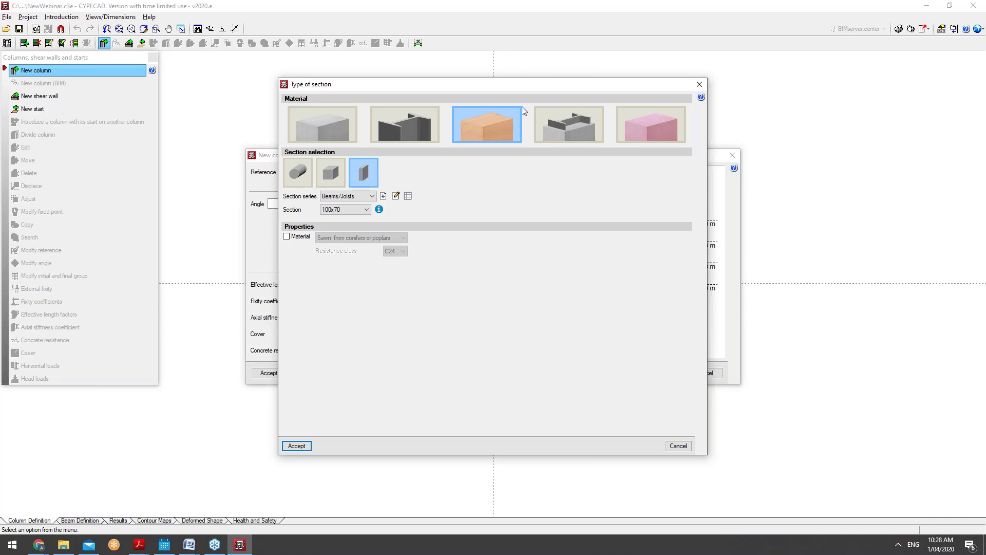
{"action": "left_click", "coordinate": [555, 126]}
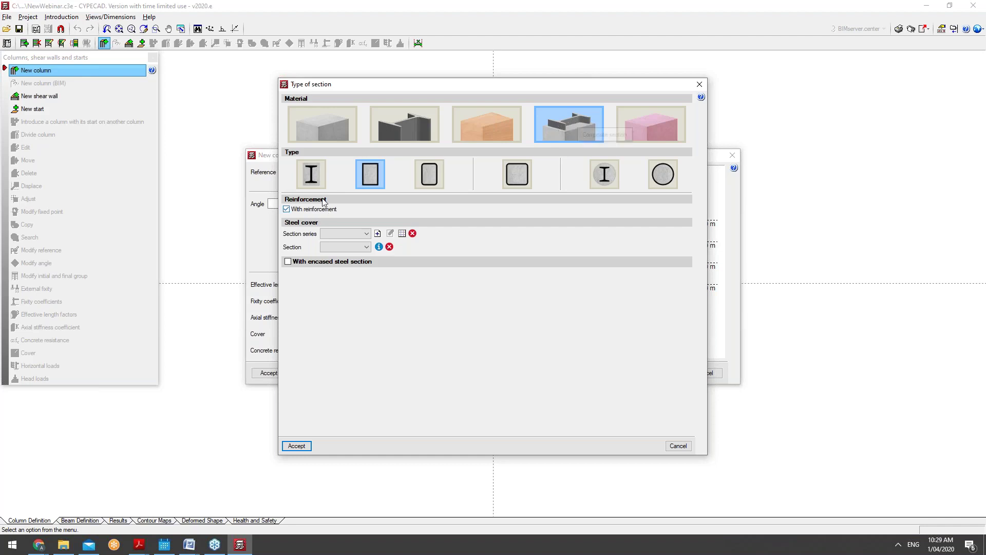
{"action": "left_click", "coordinate": [313, 174]}
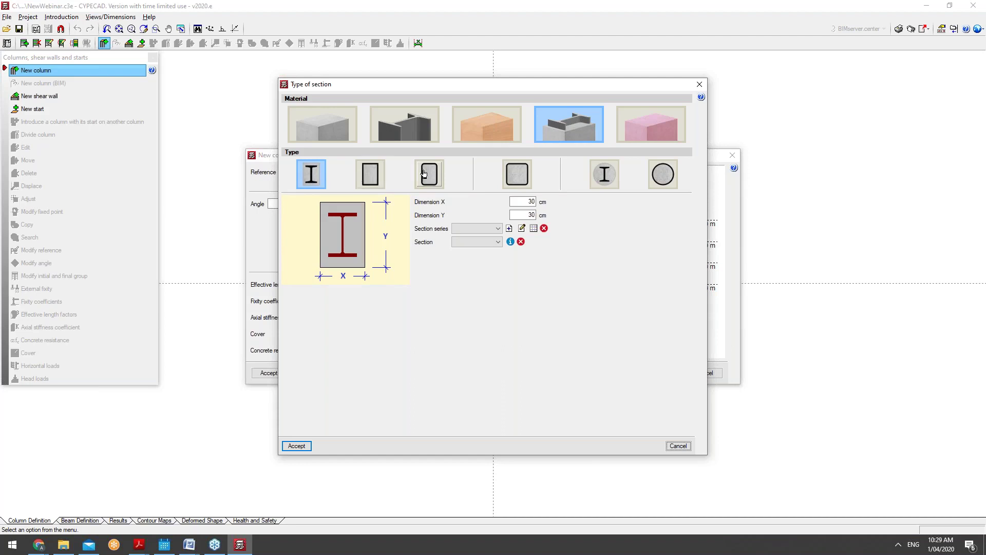
{"action": "left_click", "coordinate": [375, 175]}
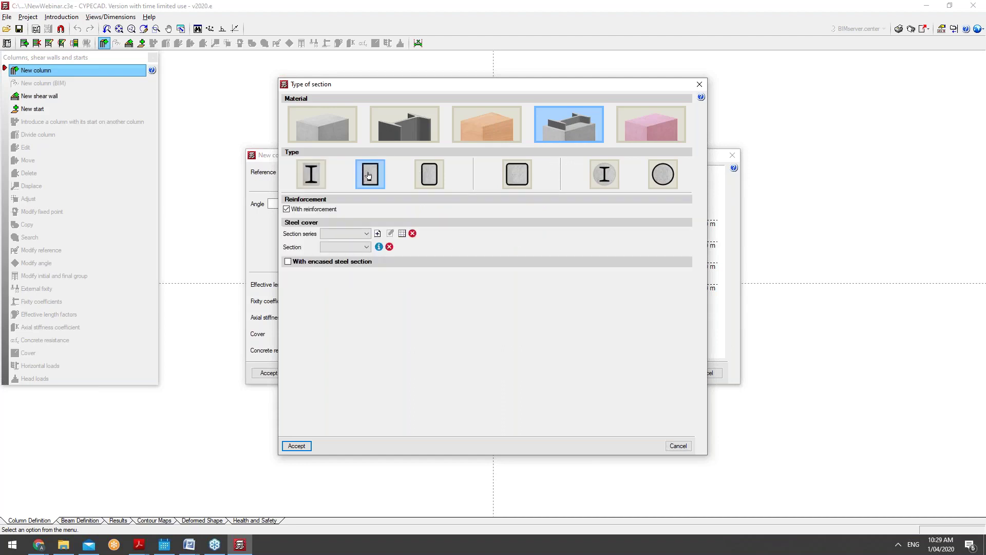
{"action": "left_click", "coordinate": [429, 178]}
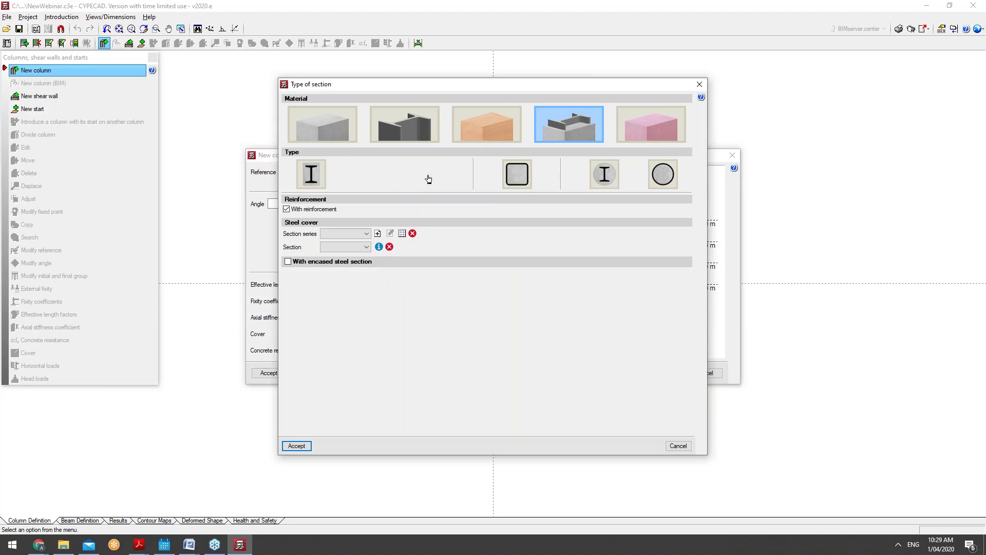
{"action": "left_click", "coordinate": [520, 178]}
{"action": "left_click", "coordinate": [605, 173]}
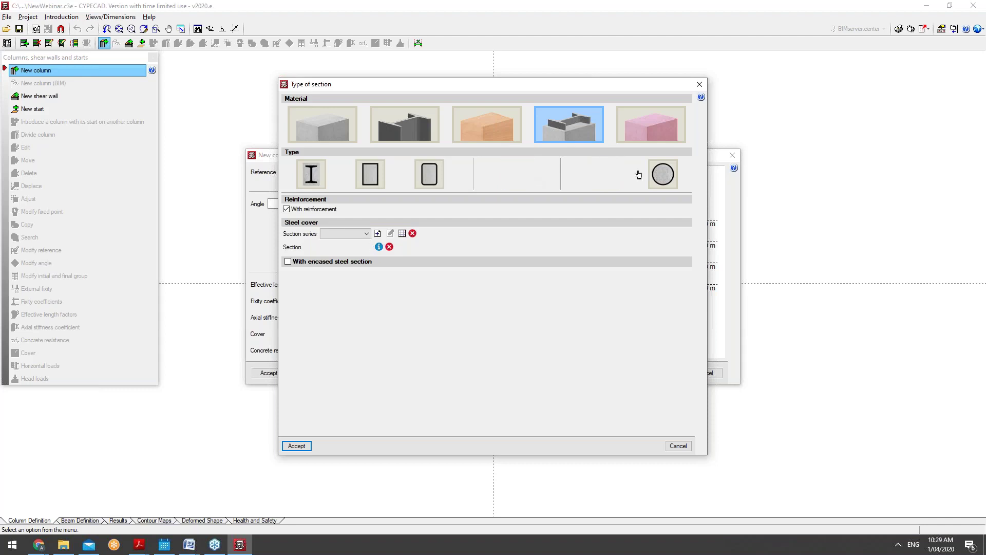
{"action": "left_click", "coordinate": [662, 174]}
Return to the rectangular encased I section, examine the new section form in its section series, and cancel both unsaved.
{"action": "left_click", "coordinate": [318, 178]}
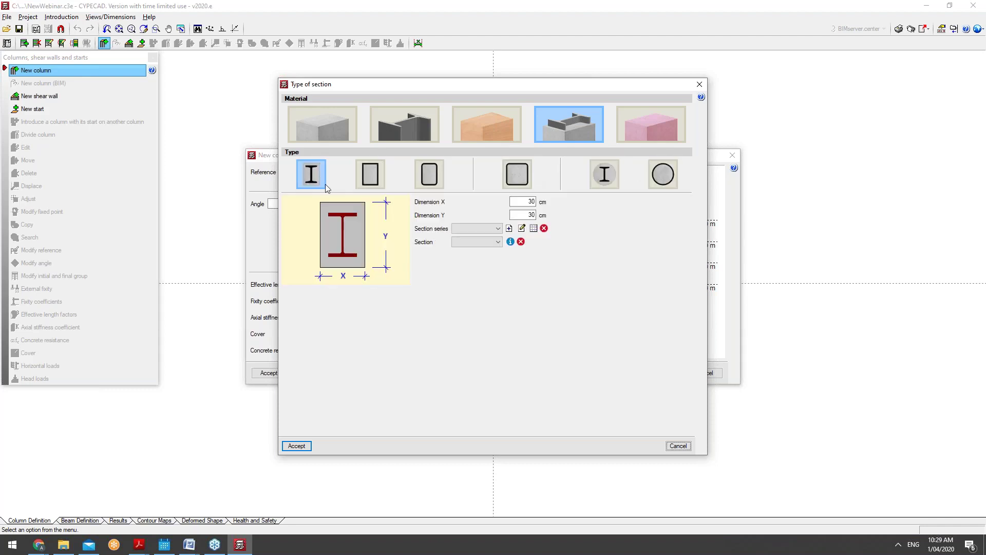
{"action": "left_click", "coordinate": [509, 228]}
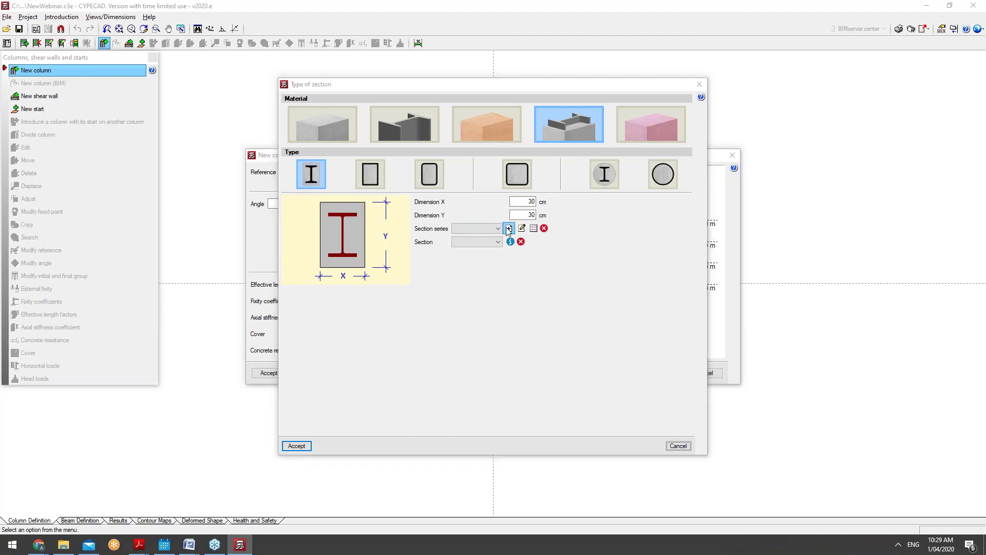
{"action": "left_click", "coordinate": [439, 247]}
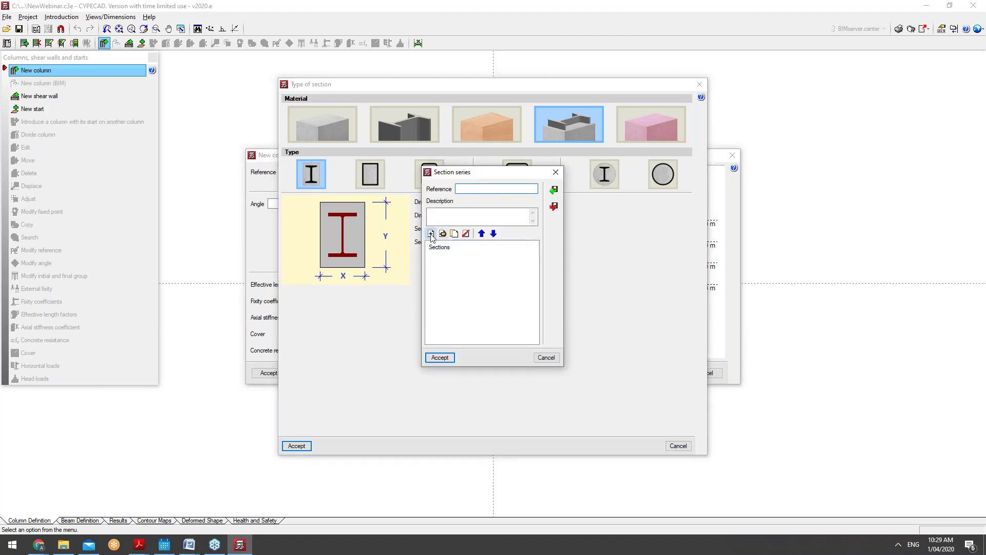
{"action": "left_click", "coordinate": [430, 233]}
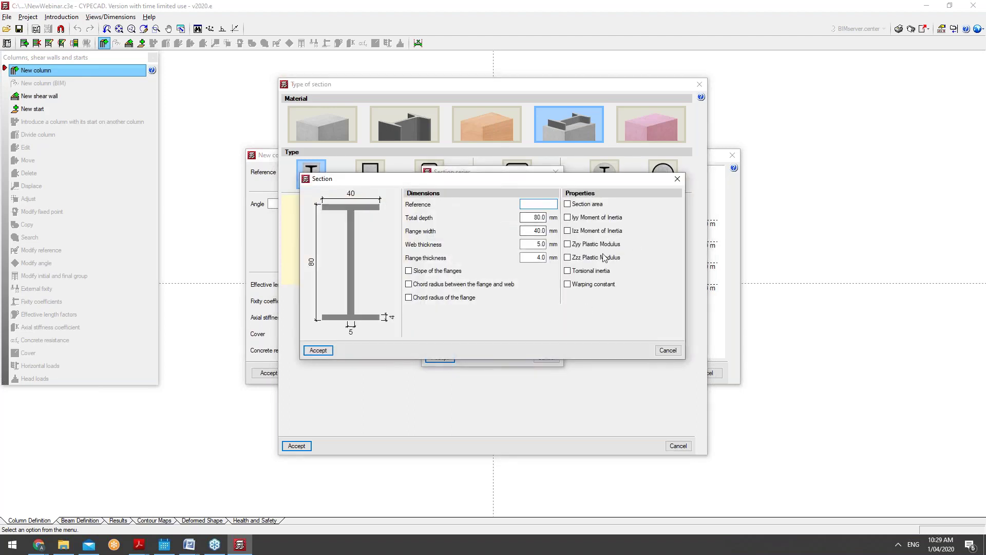
{"action": "left_click", "coordinate": [668, 349]}
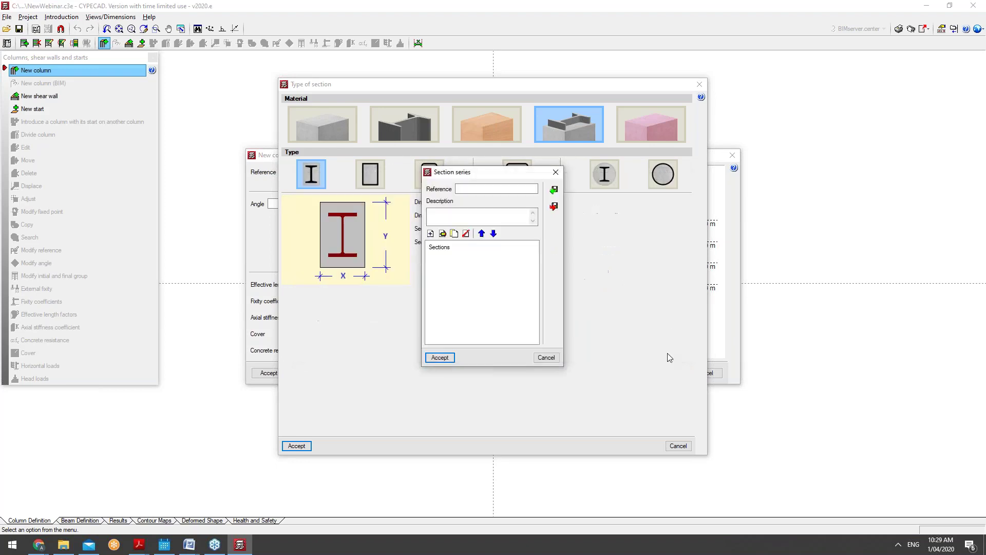
{"action": "left_click", "coordinate": [544, 356]}
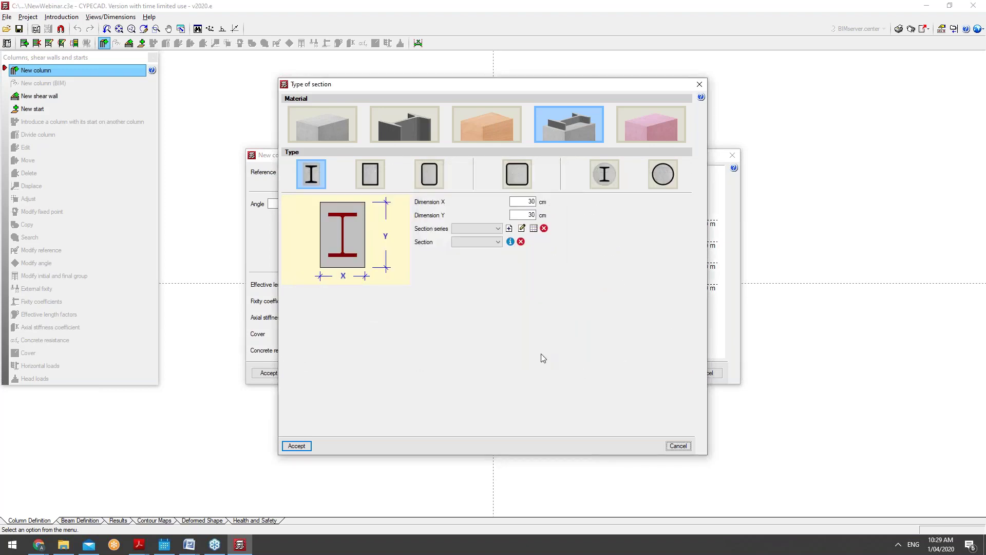
Assign the rolled steel section IPE 80 with Simple section layout to the column at Floor 1, Floor 2 and Floor 3.
{"action": "left_click", "coordinate": [409, 134]}
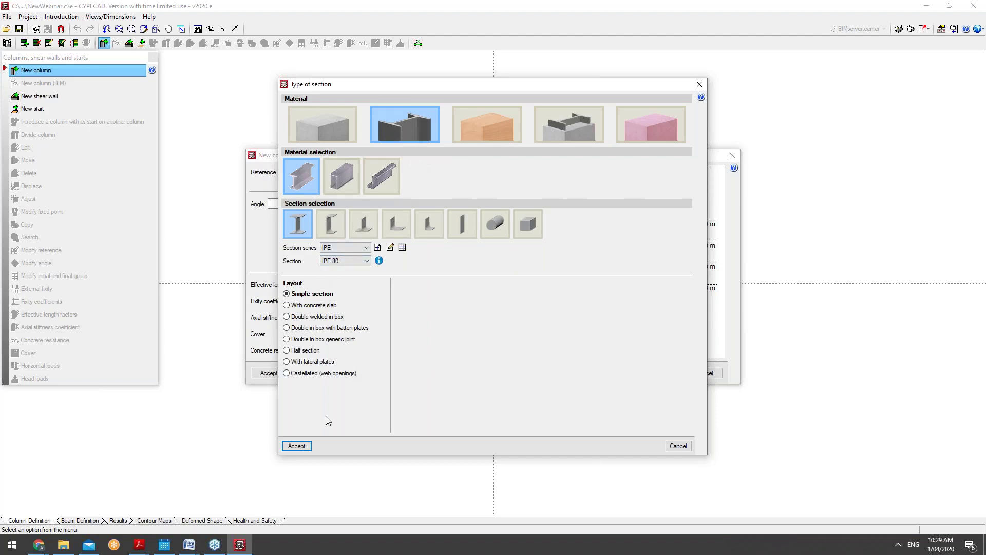
{"action": "left_click", "coordinate": [305, 446]}
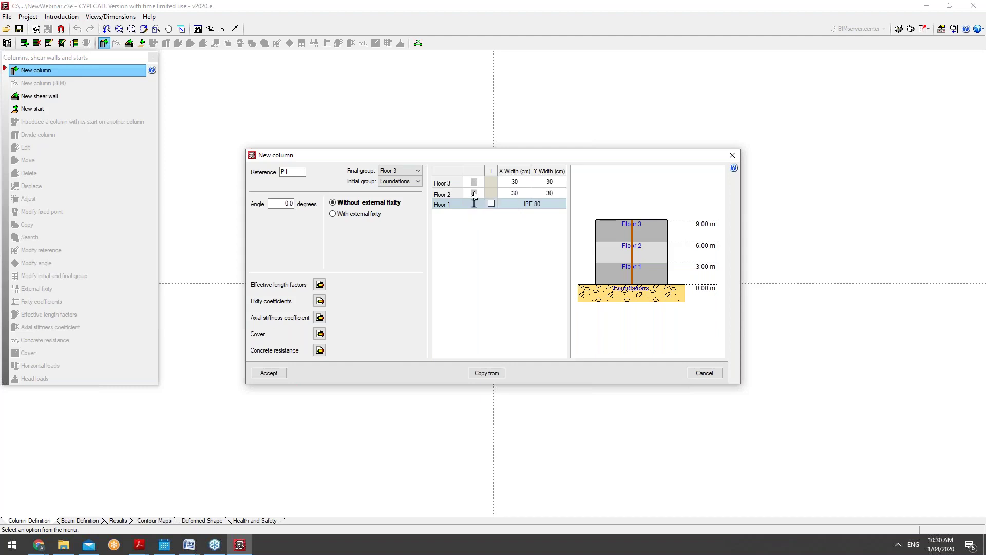
{"action": "left_click", "coordinate": [473, 194]}
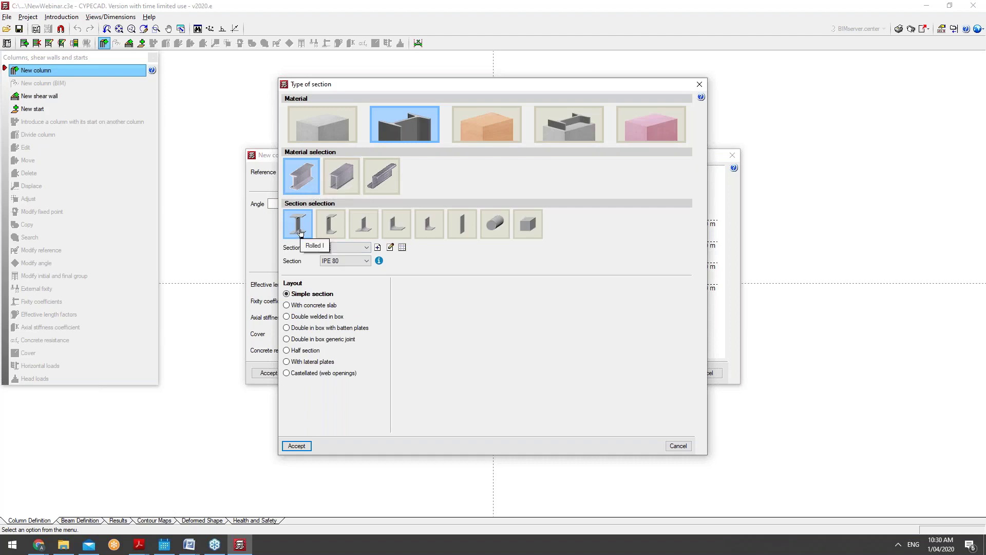
{"action": "left_click", "coordinate": [296, 446]}
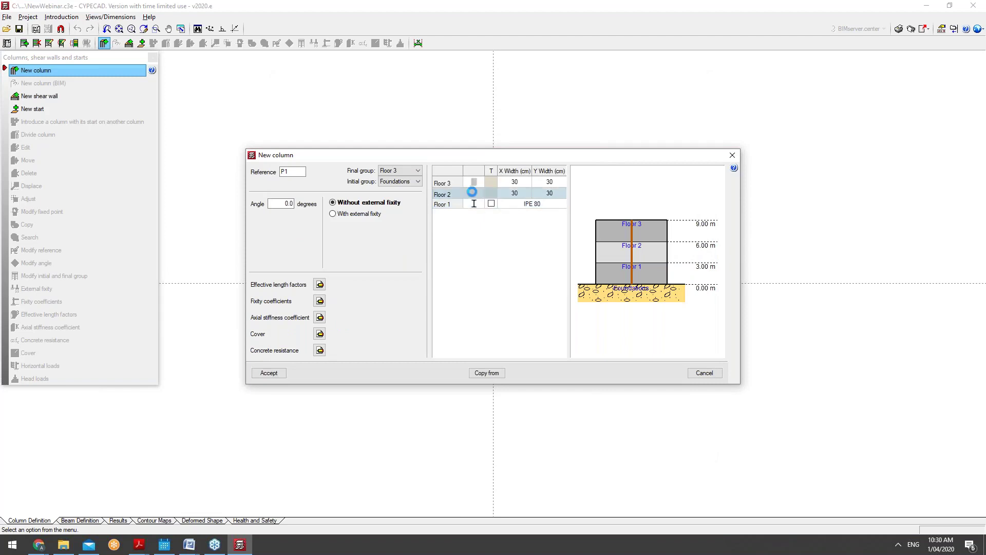
{"action": "left_click", "coordinate": [472, 192]}
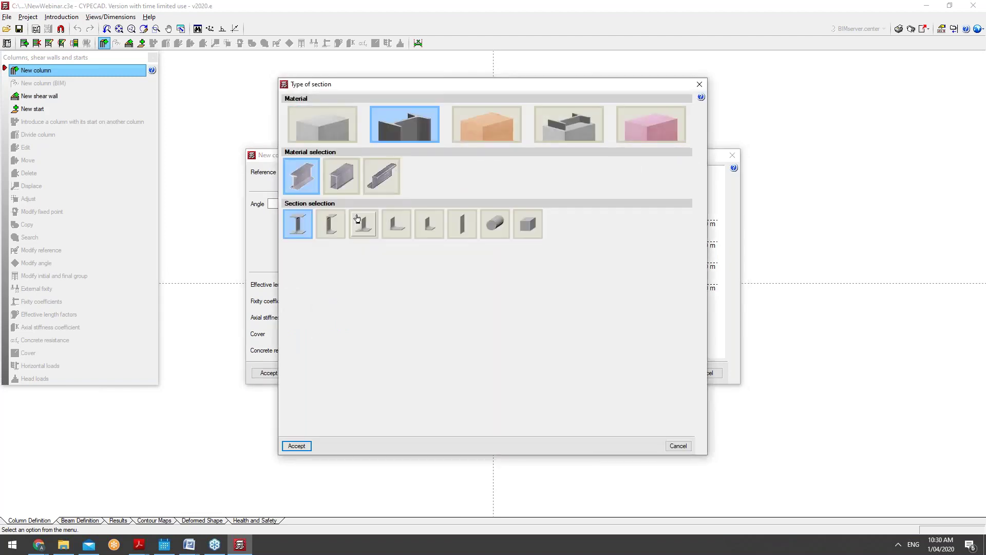
{"action": "left_click", "coordinate": [297, 445]}
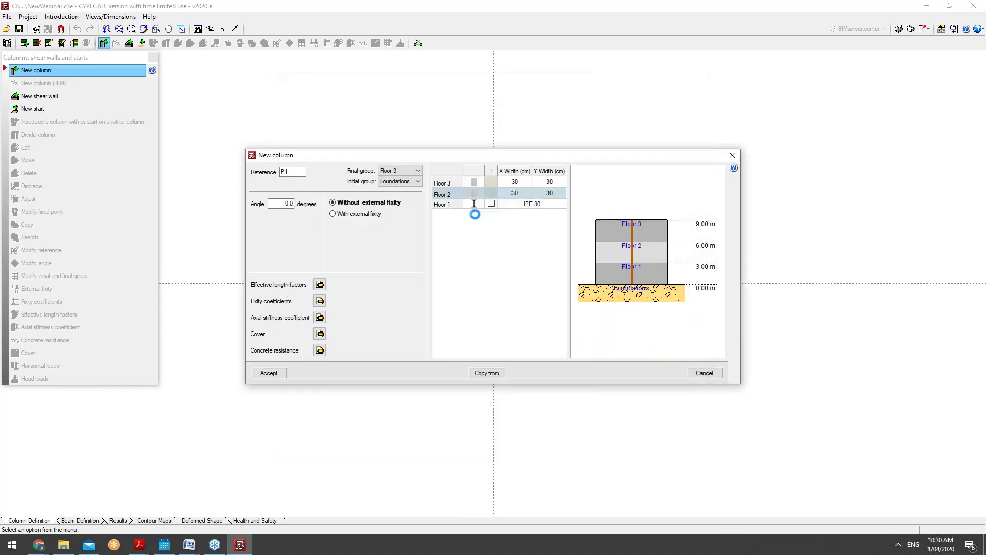
{"action": "left_click", "coordinate": [474, 182]}
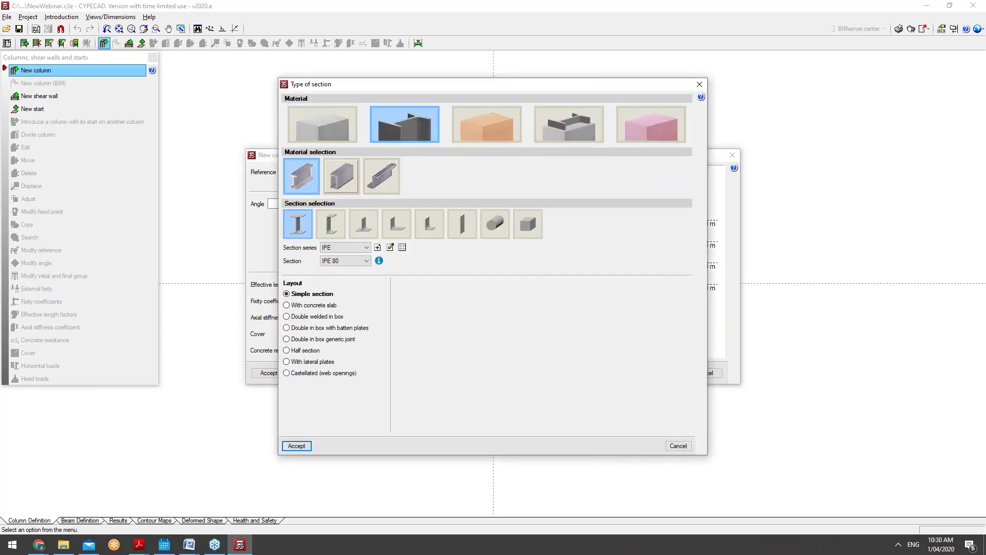
{"action": "left_click", "coordinate": [297, 445]}
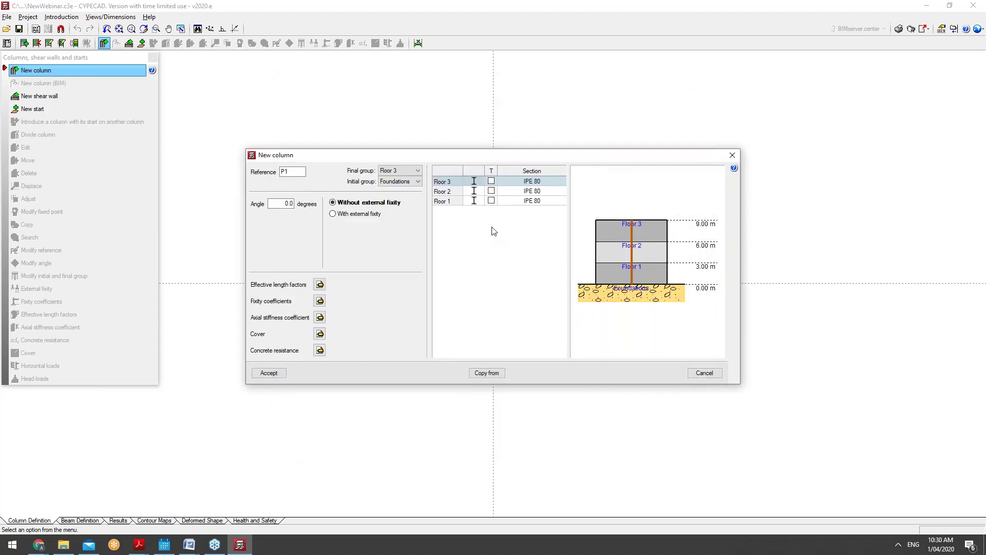
Accept the IPE 80 column definition and place two columns in plan, the second about 9.1 m directly above the first.
{"action": "left_click", "coordinate": [491, 180]}
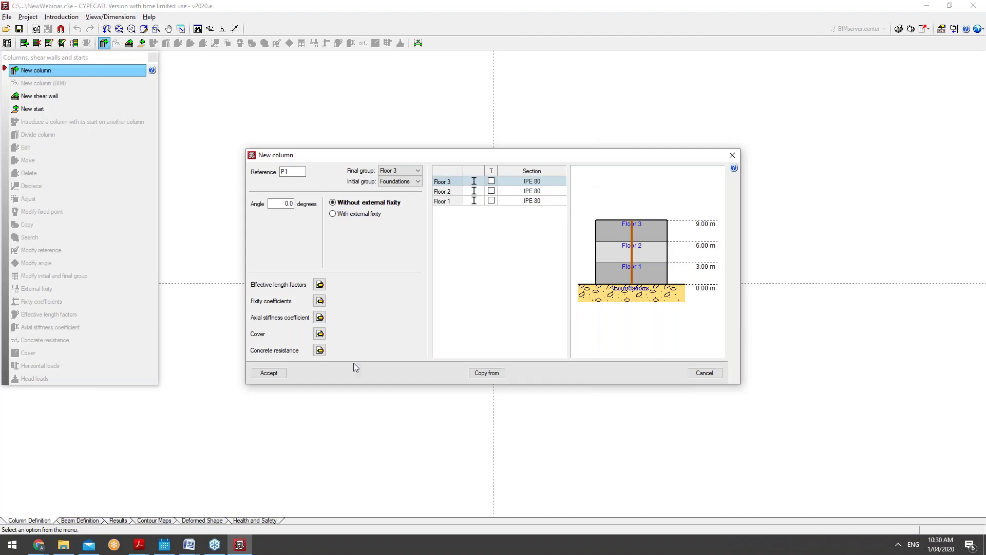
{"action": "left_click", "coordinate": [269, 373]}
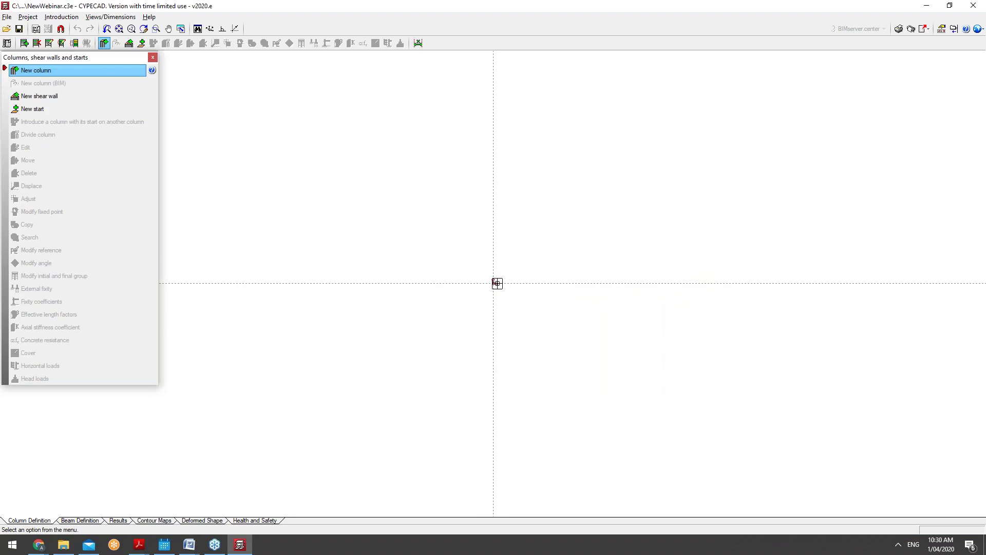
{"action": "left_click", "coordinate": [495, 281]}
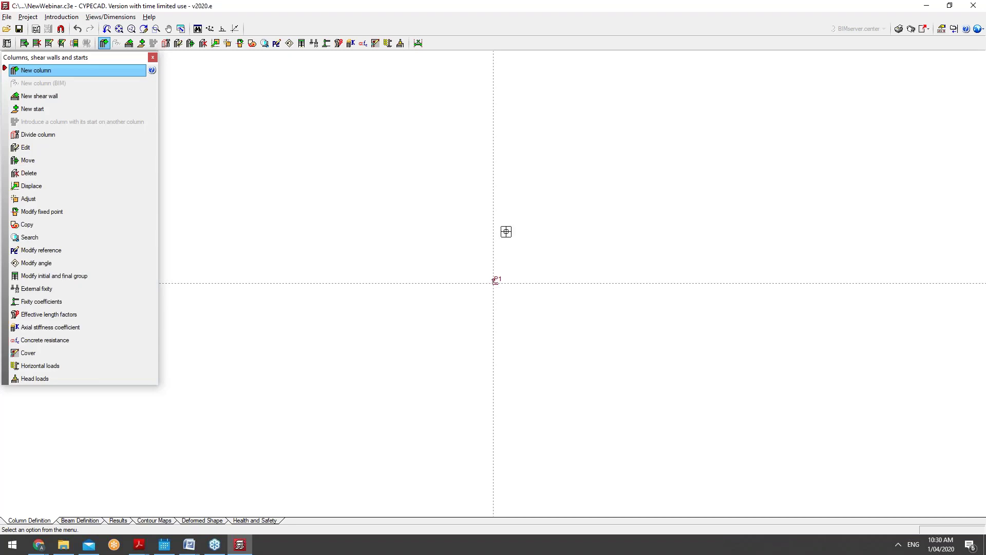
{"action": "scroll", "coordinate": [497, 282], "scroll_direction": "up", "scroll_amount": 1}
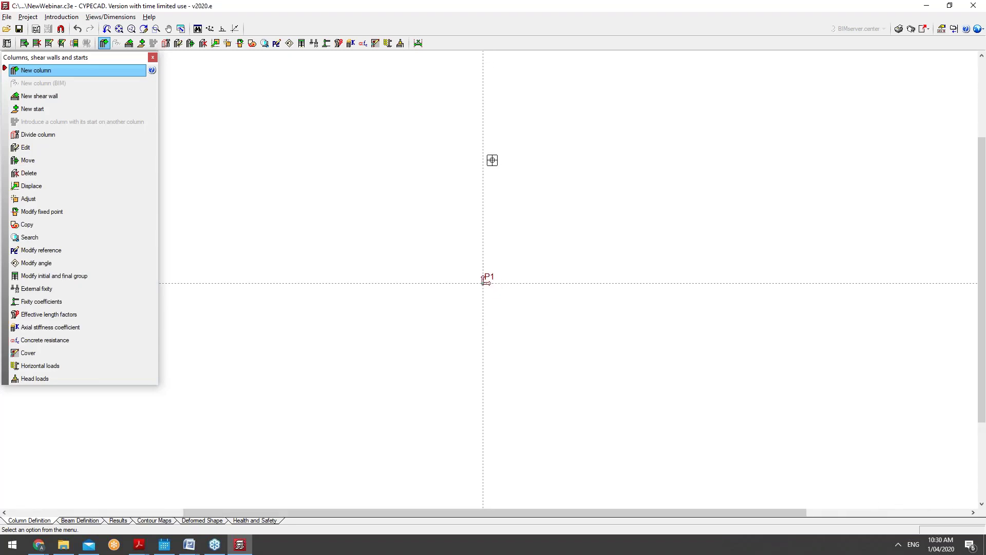
{"action": "scroll", "coordinate": [470, 157], "scroll_direction": "down", "scroll_amount": 1}
{"action": "scroll", "coordinate": [473, 284], "scroll_direction": "down", "scroll_amount": 1}
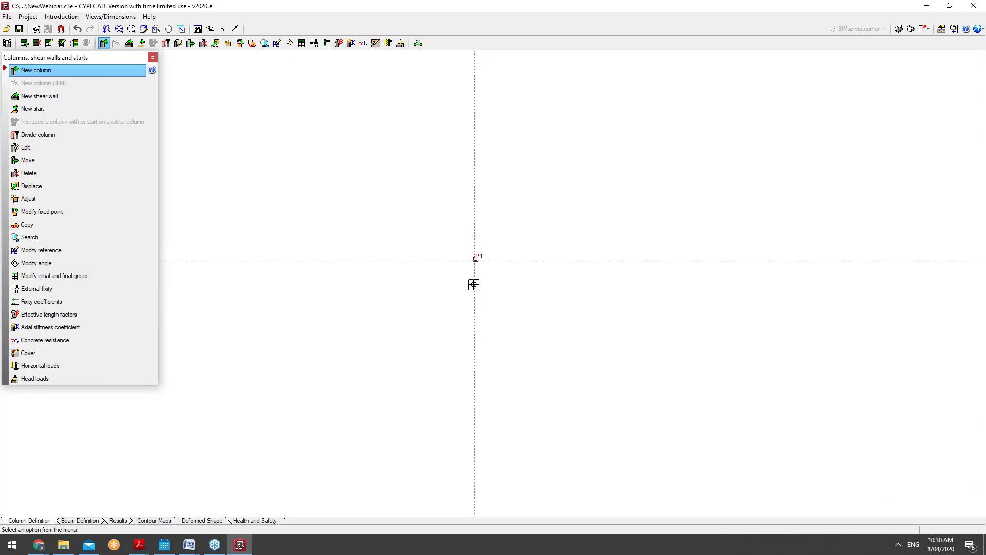
{"action": "key", "text": "Return"}
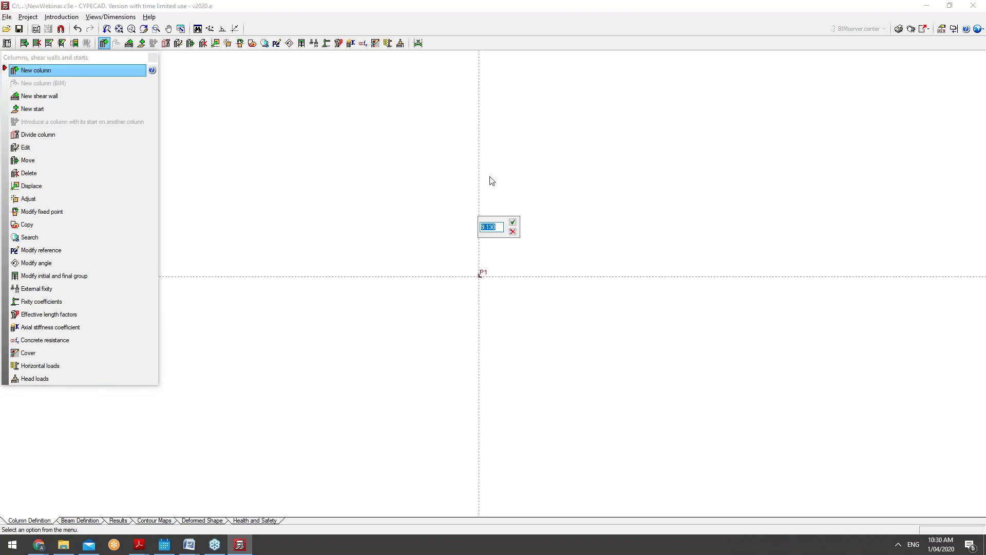
{"action": "left_click", "coordinate": [512, 224]}
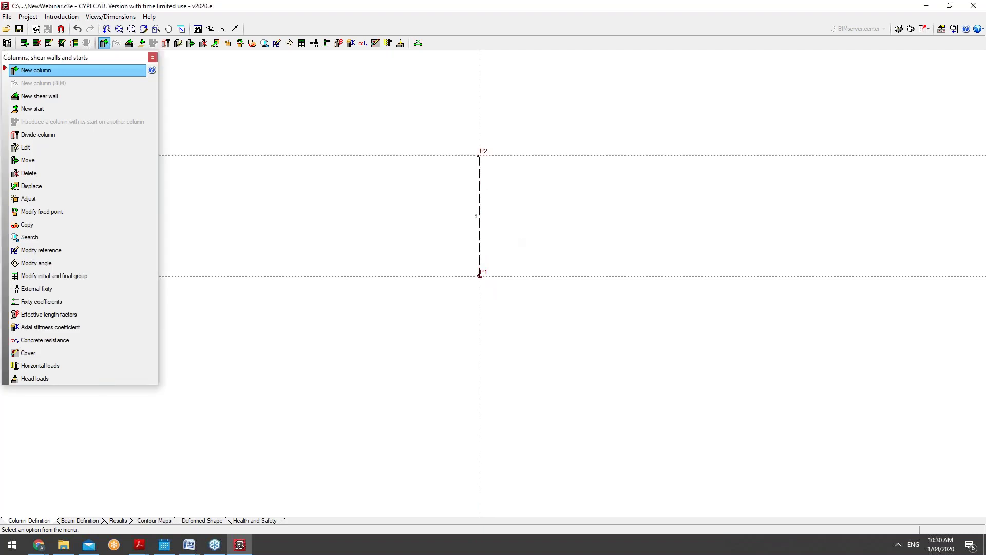
Complete the 3 by 2 column grid with two aligned pairs, spaced about 9.5 m and about 7.9 m further along.
{"action": "left_click", "coordinate": [605, 154]}
{"action": "left_click", "coordinate": [579, 161]}
{"action": "left_click", "coordinate": [606, 276]}
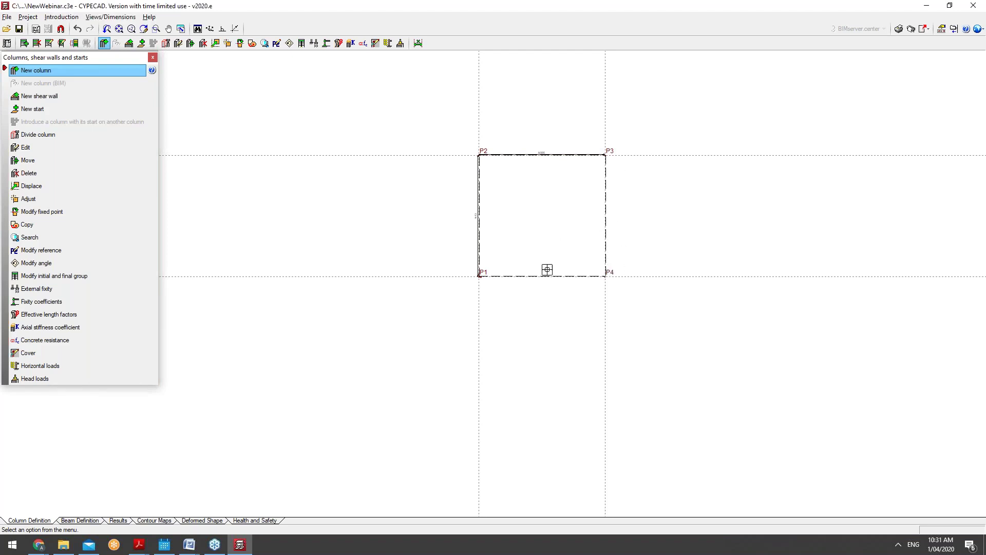
{"action": "scroll", "coordinate": [546, 269], "scroll_direction": "down", "scroll_amount": 1}
{"action": "scroll", "coordinate": [606, 103], "scroll_direction": "up", "scroll_amount": 2}
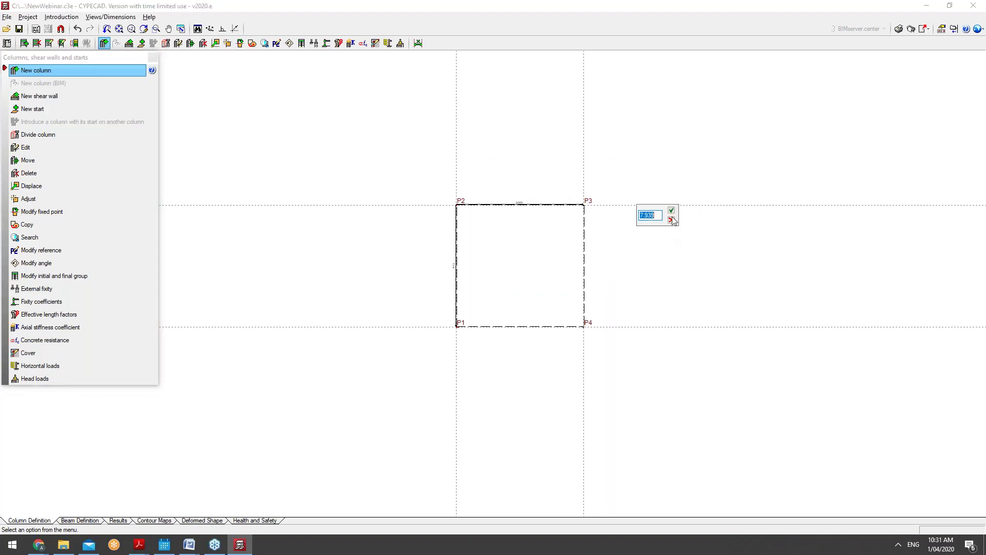
{"action": "left_click", "coordinate": [690, 205]}
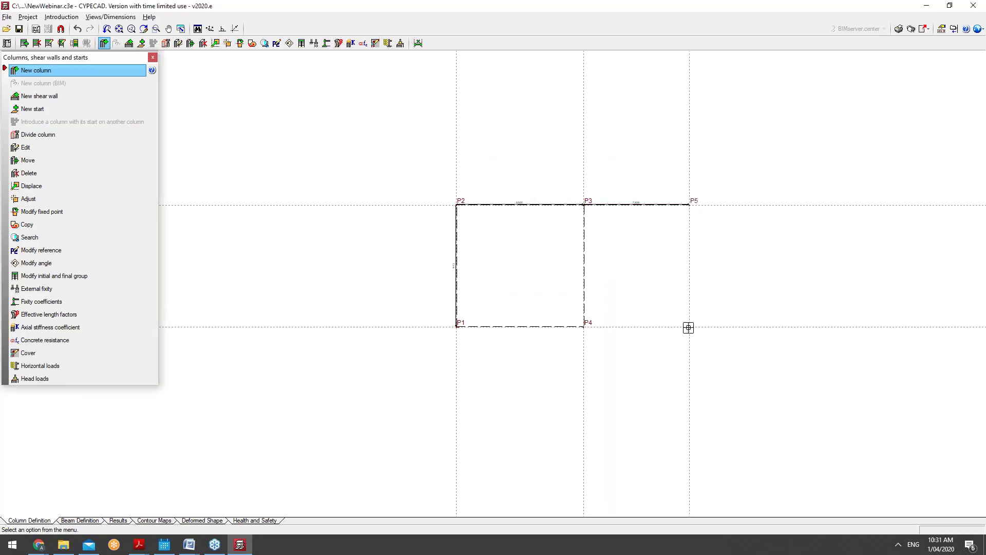
{"action": "scroll", "coordinate": [691, 279], "scroll_direction": "up", "scroll_amount": 2}
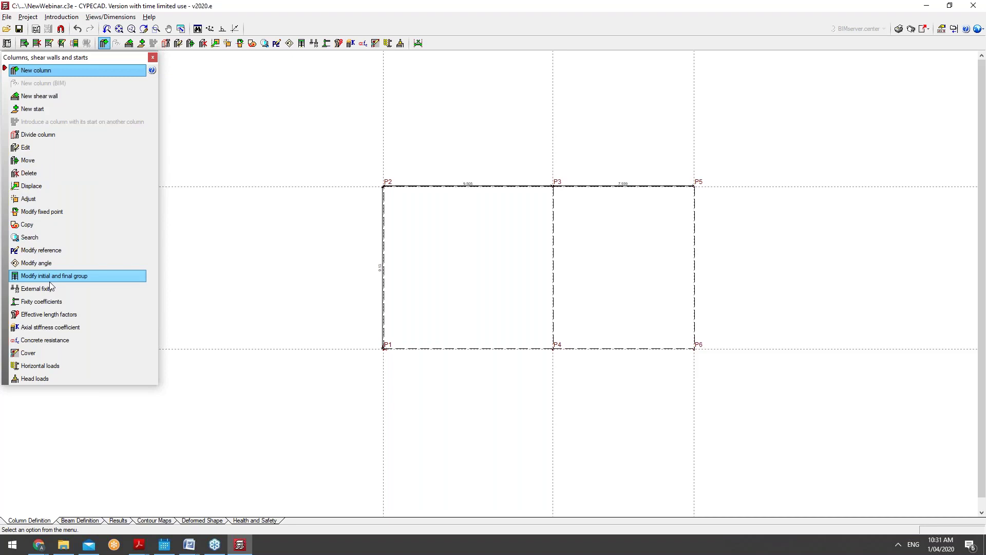
Examine the option for modifying the column angle and close it without assigning an angle.
{"action": "left_click", "coordinate": [4, 66]}
{"action": "left_click", "coordinate": [4, 67]}
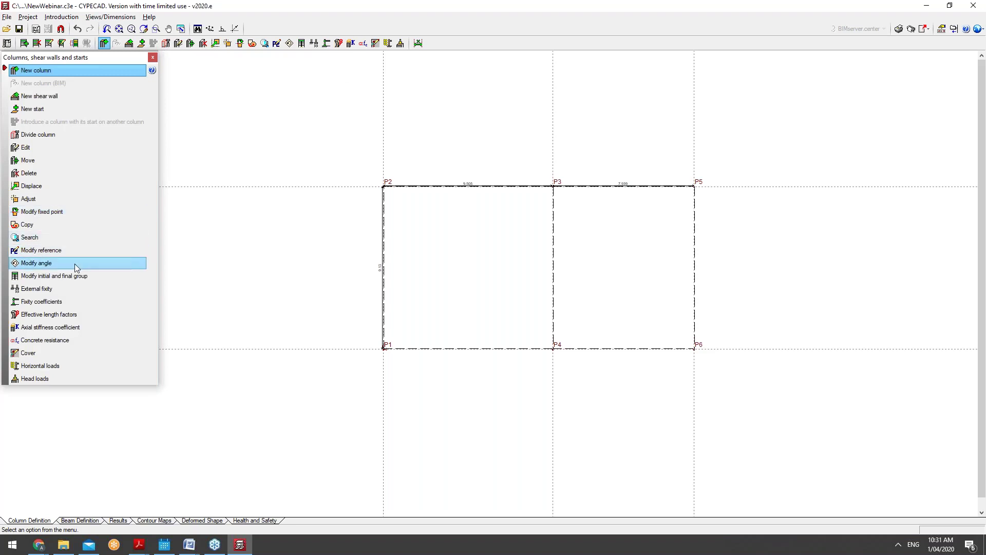
{"action": "left_click", "coordinate": [75, 263]}
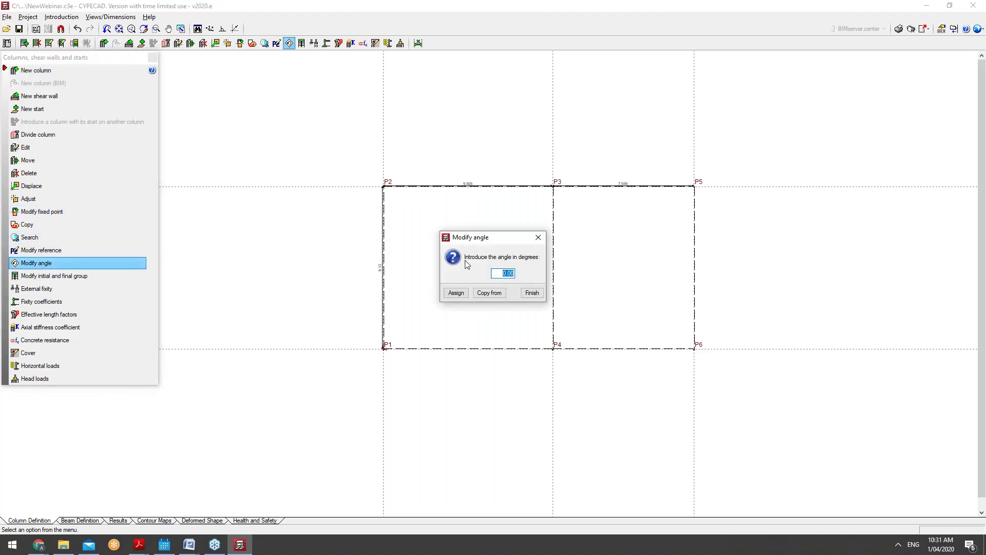
{"action": "left_click", "coordinate": [538, 237]}
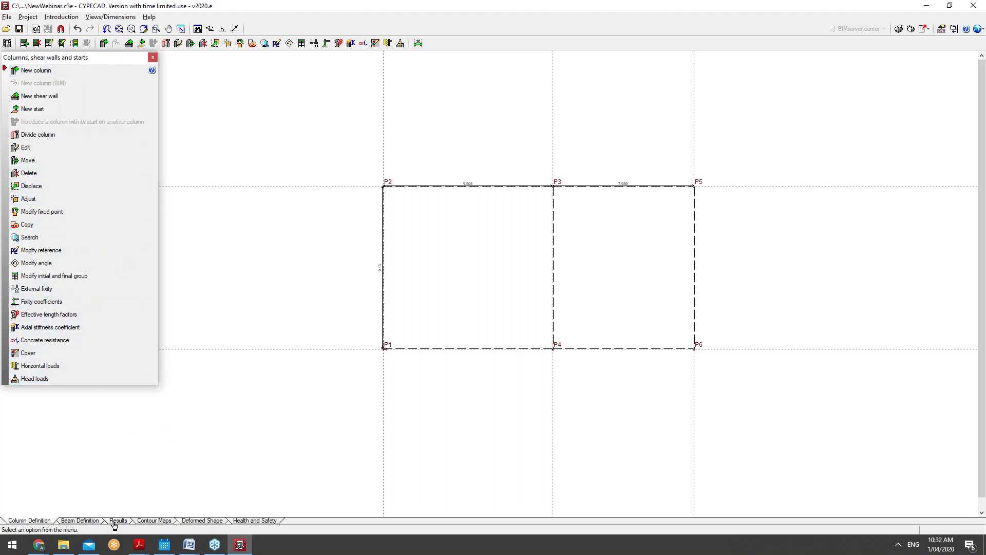
Inspect the columns in Beam Definition, go to the Foundations group and look at the foundation options.
{"action": "left_click", "coordinate": [79, 521]}
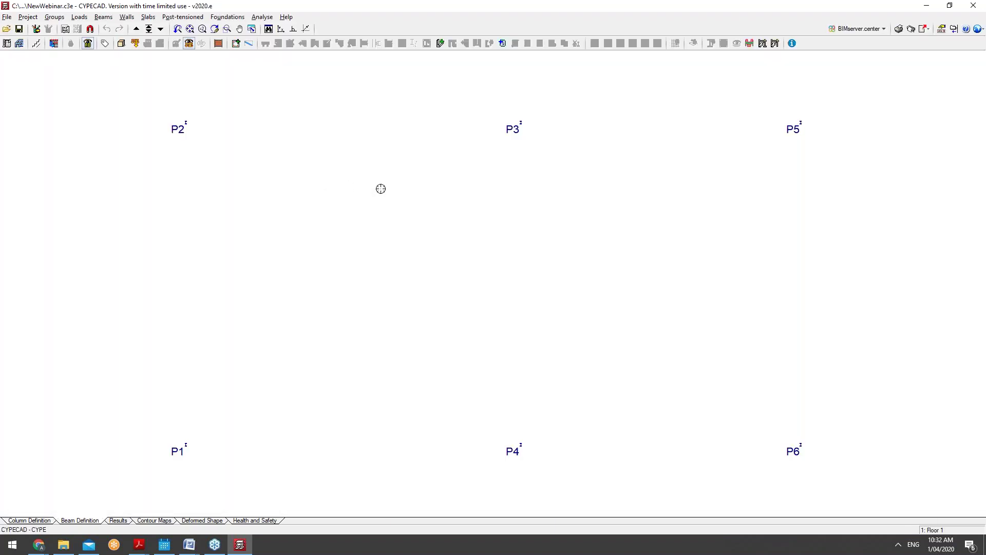
{"action": "scroll", "coordinate": [401, 216], "scroll_direction": "down", "scroll_amount": 1}
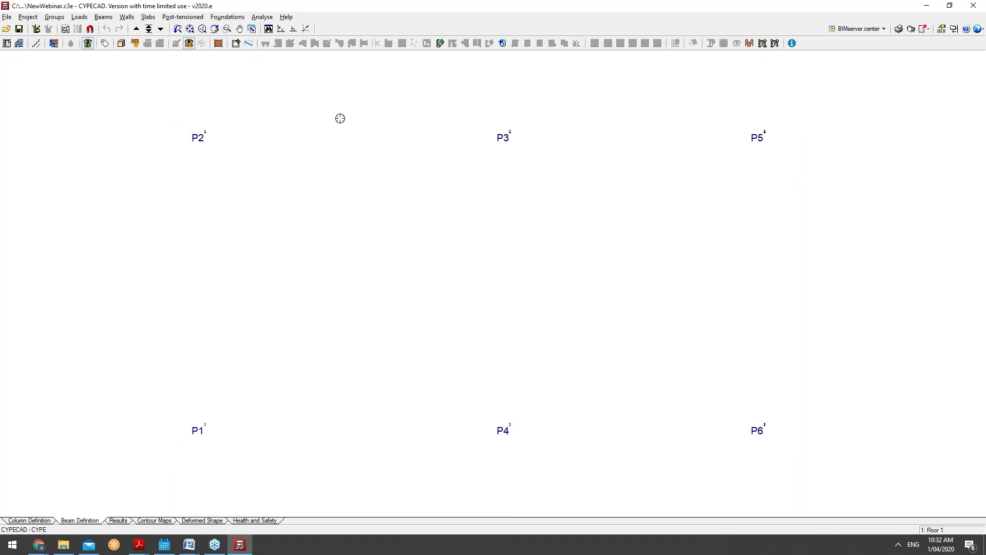
{"action": "left_click", "coordinate": [224, 17]}
{"action": "left_click", "coordinate": [226, 29]}
{"action": "left_click", "coordinate": [160, 29]}
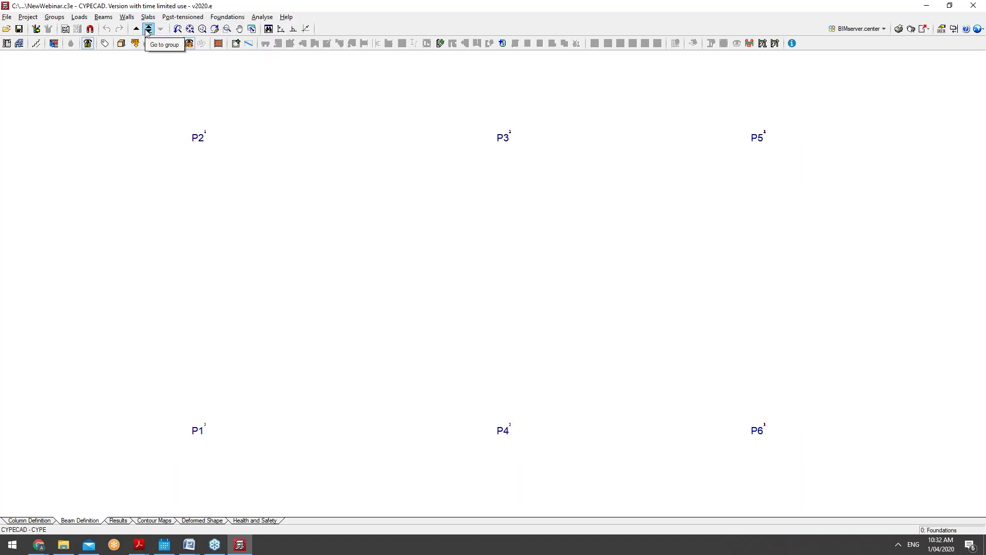
{"action": "left_click", "coordinate": [147, 30]}
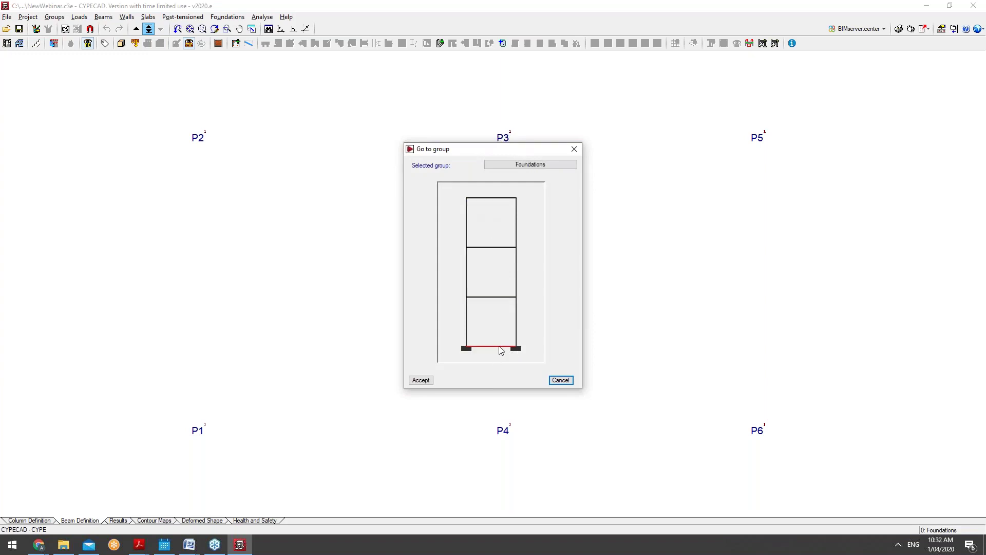
{"action": "left_click", "coordinate": [421, 380]}
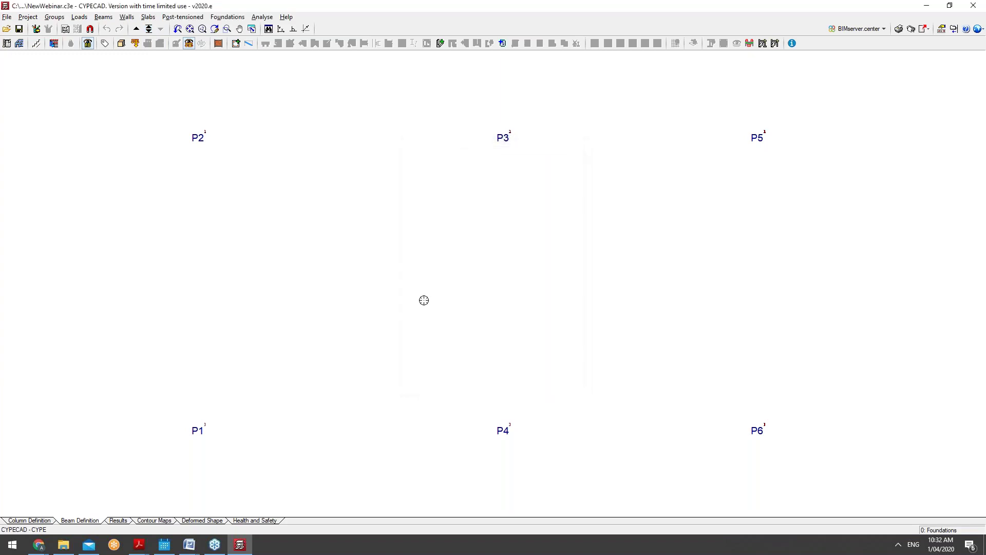
{"action": "left_click", "coordinate": [227, 17]}
{"action": "left_click", "coordinate": [230, 18]}
Return to Column Definition, cancel the floor deletion, and delete all six steel columns.
{"action": "left_click", "coordinate": [28, 522]}
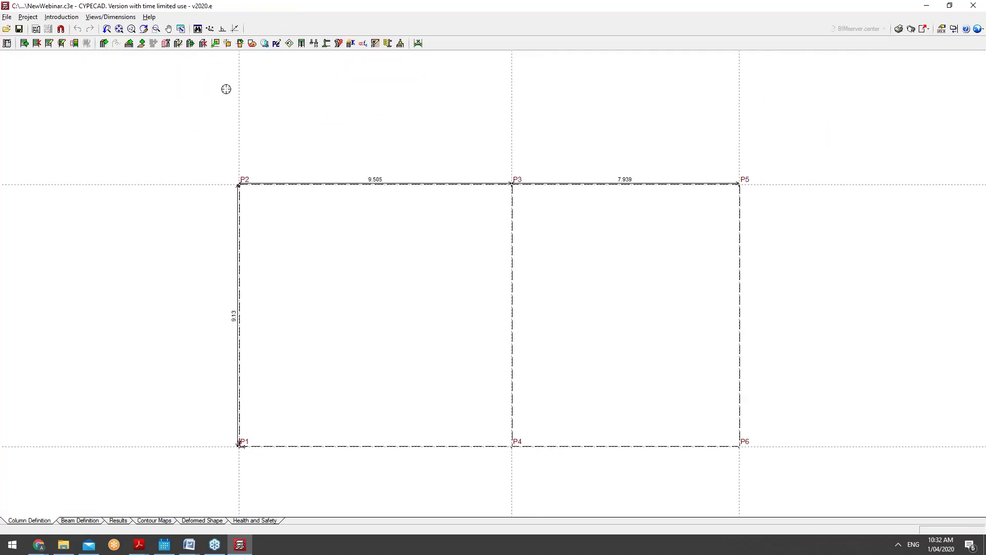
{"action": "left_click", "coordinate": [36, 43]}
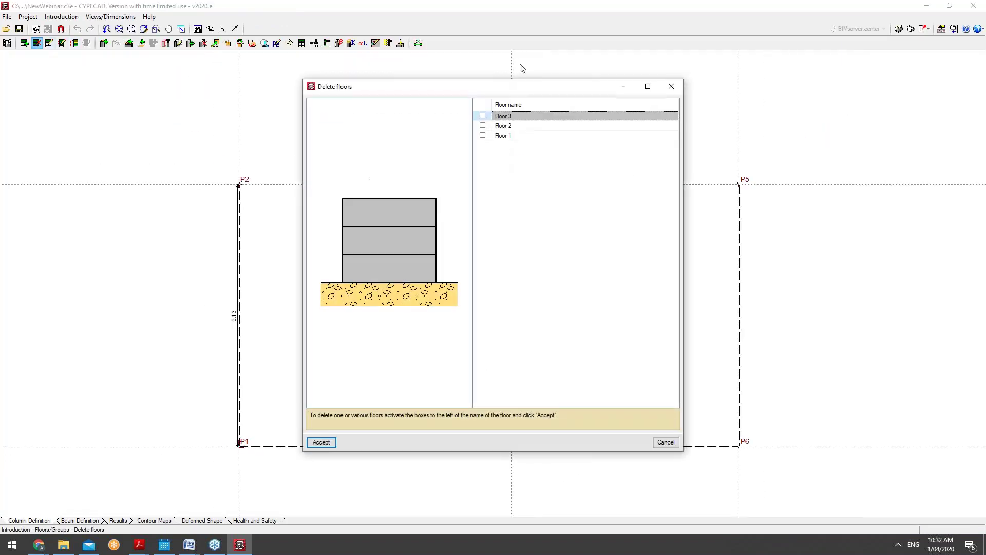
{"action": "left_click", "coordinate": [671, 86]}
{"action": "left_click", "coordinate": [72, 17]}
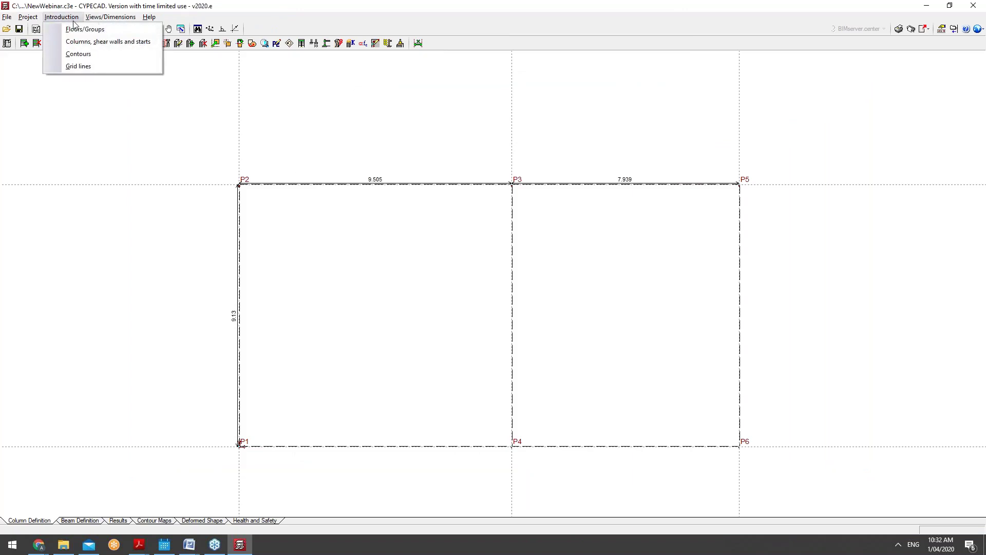
{"action": "left_click", "coordinate": [102, 42]}
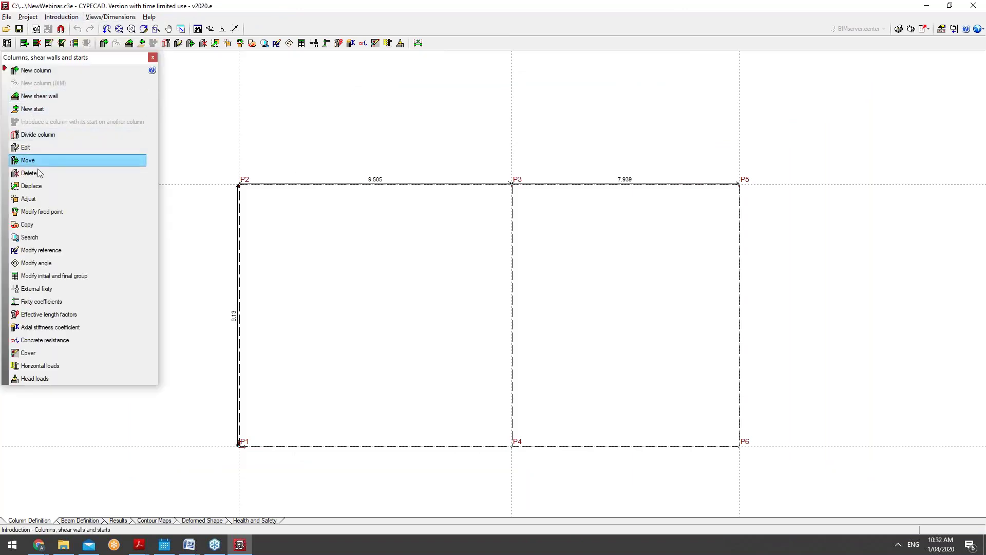
{"action": "left_click", "coordinate": [39, 173]}
{"action": "left_click", "coordinate": [194, 145]}
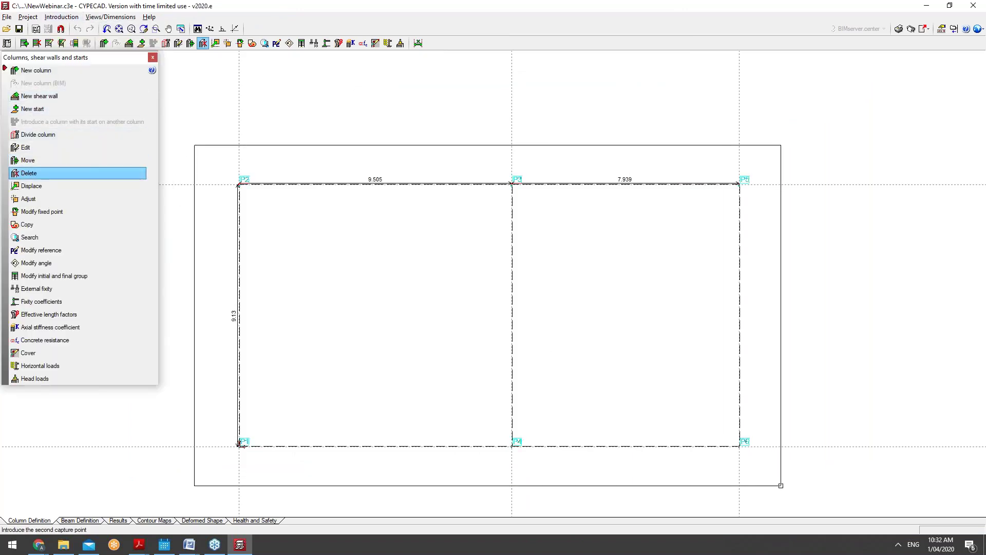
{"action": "left_click", "coordinate": [780, 484]}
Define a new column with a rectangular concrete section of 30 x 30 cm on Floor 3, Floor 2 and Floor 1.
{"action": "left_click", "coordinate": [49, 70]}
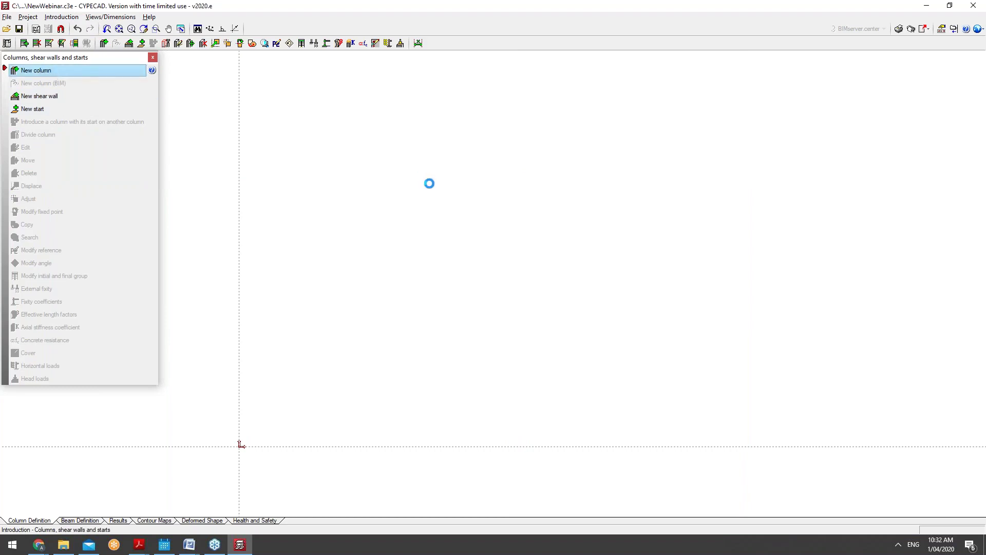
{"action": "left_click", "coordinate": [512, 201]}
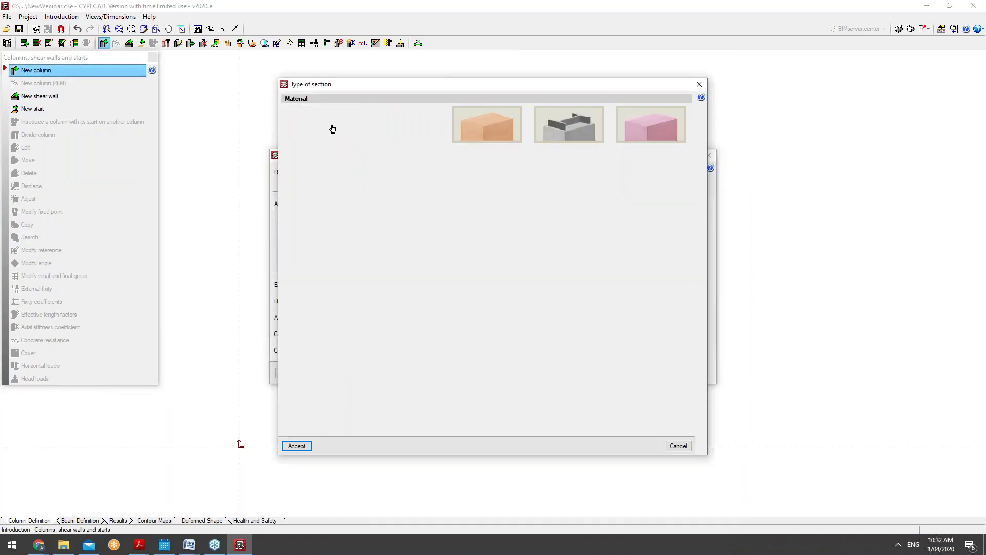
{"action": "left_click", "coordinate": [298, 446]}
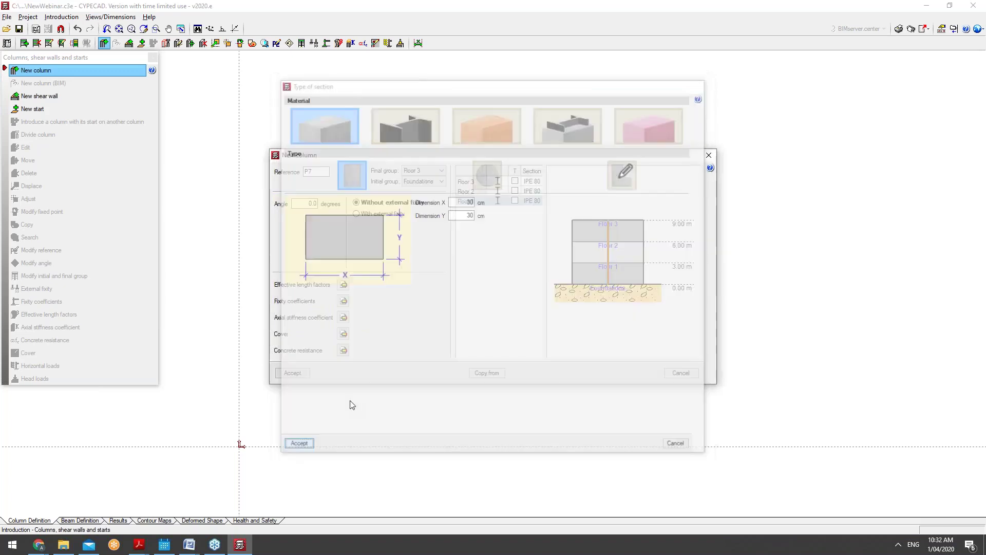
{"action": "left_click", "coordinate": [472, 190]}
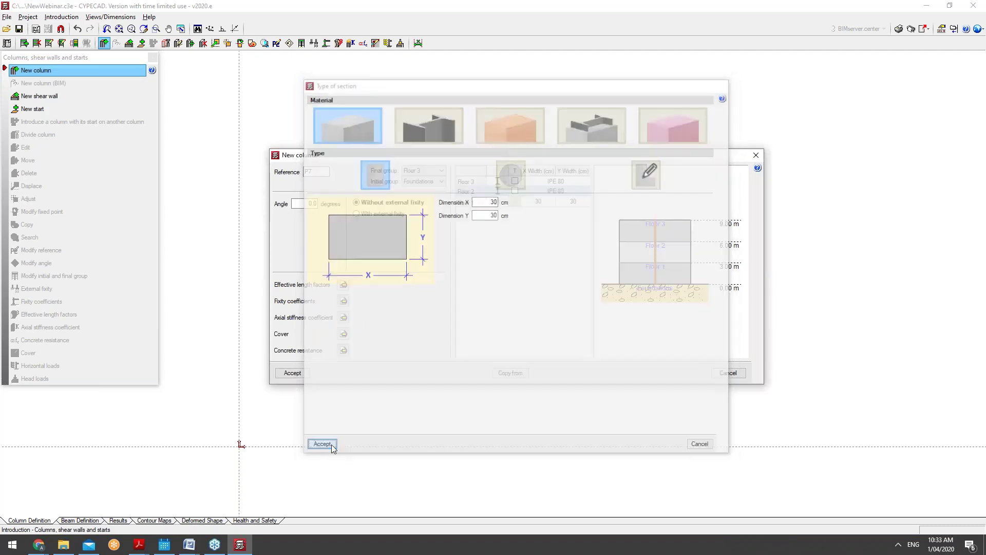
{"action": "left_click", "coordinate": [331, 445]}
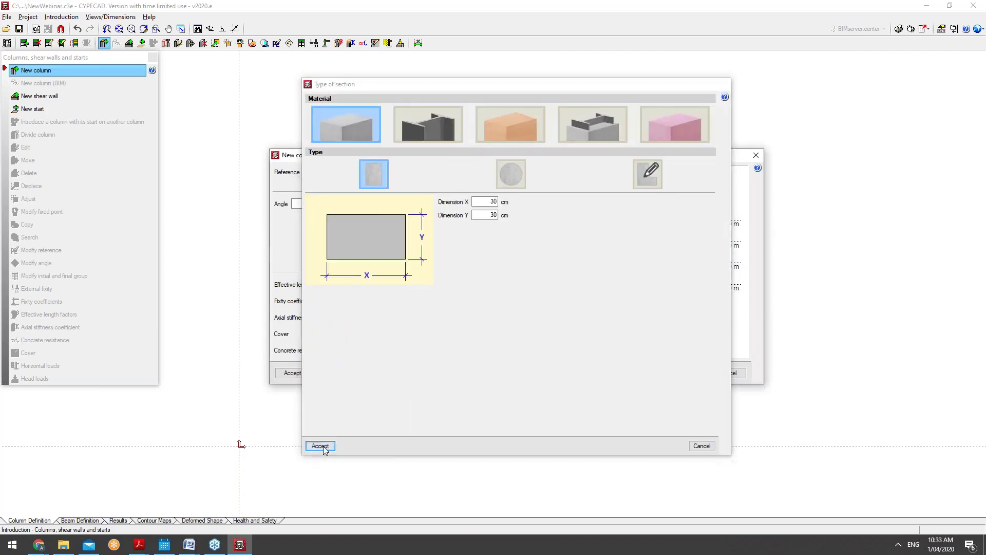
{"action": "left_click", "coordinate": [322, 445]}
{"action": "left_click", "coordinate": [293, 372]}
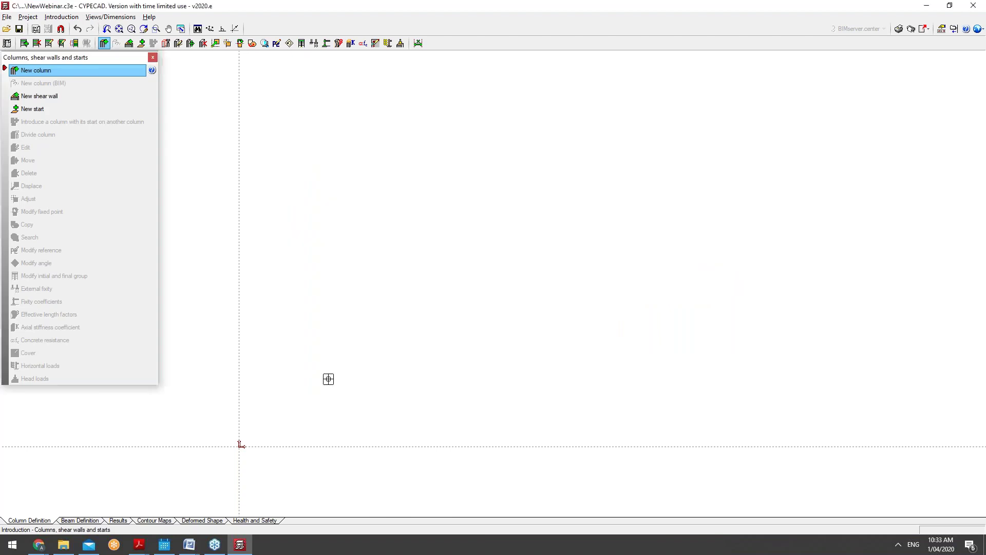
Place the first concrete column and a second one aligned vertically above it, about 7.96 m away.
{"action": "left_click", "coordinate": [387, 431]}
{"action": "left_click", "coordinate": [387, 259]}
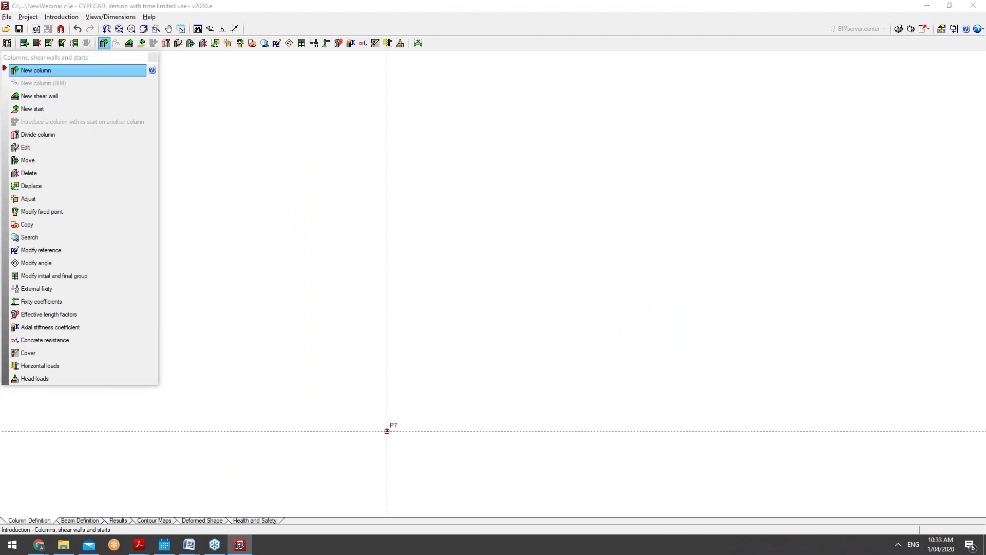
{"action": "left_click", "coordinate": [421, 360]}
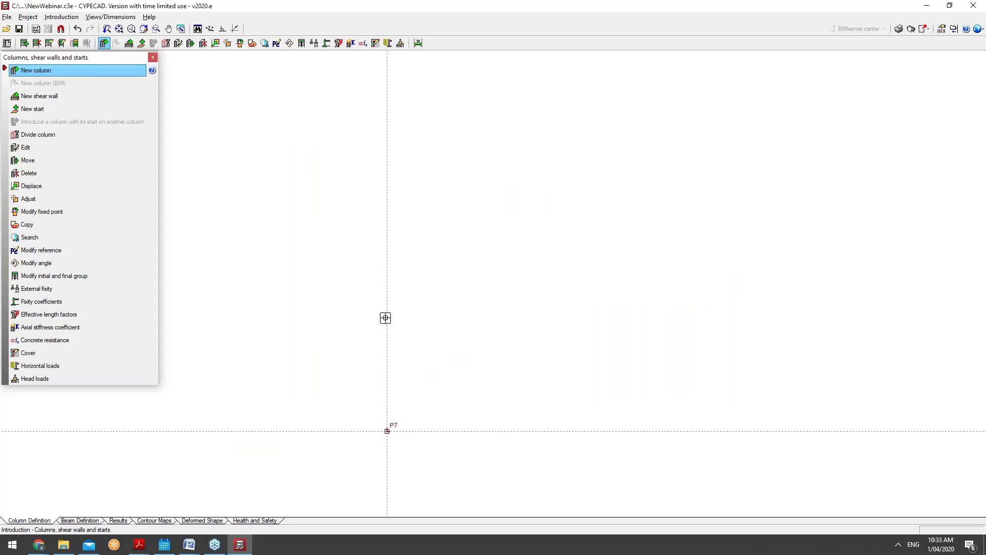
{"action": "left_click", "coordinate": [387, 324]}
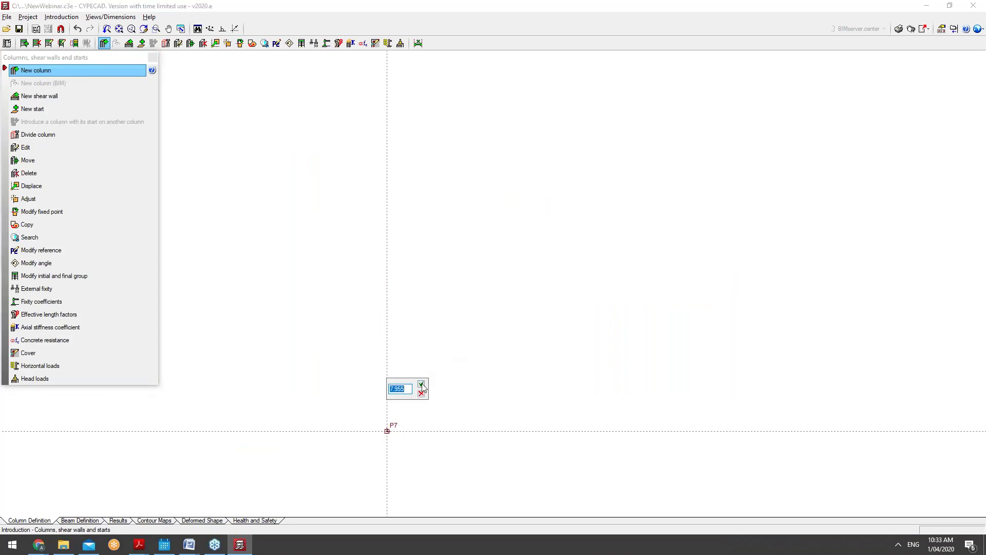
{"action": "left_click", "coordinate": [421, 385]}
Add two more columns along the lower row, spaced about 8.43 m and 6.65 m apart.
{"action": "left_click", "coordinate": [501, 432]}
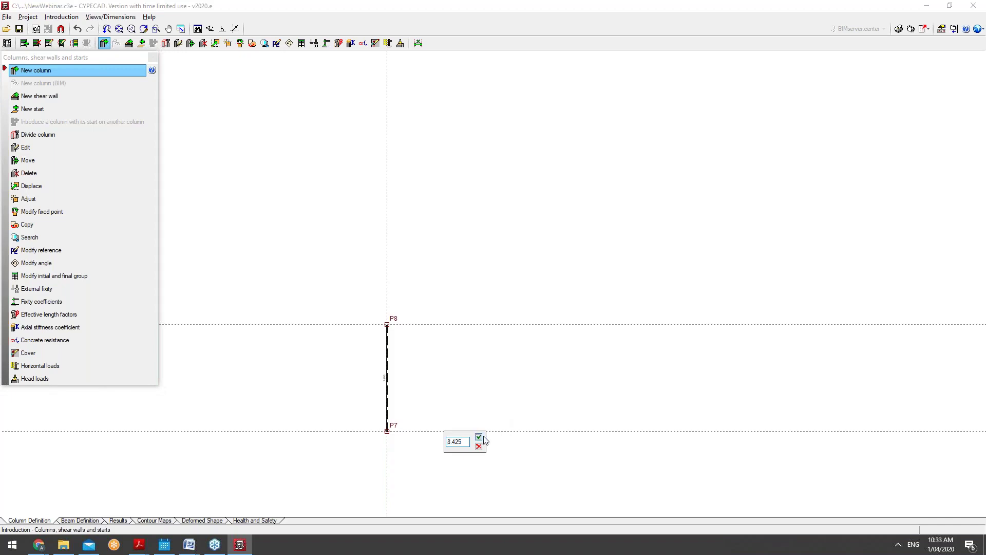
{"action": "left_click", "coordinate": [480, 437]}
{"action": "left_click", "coordinate": [591, 435]}
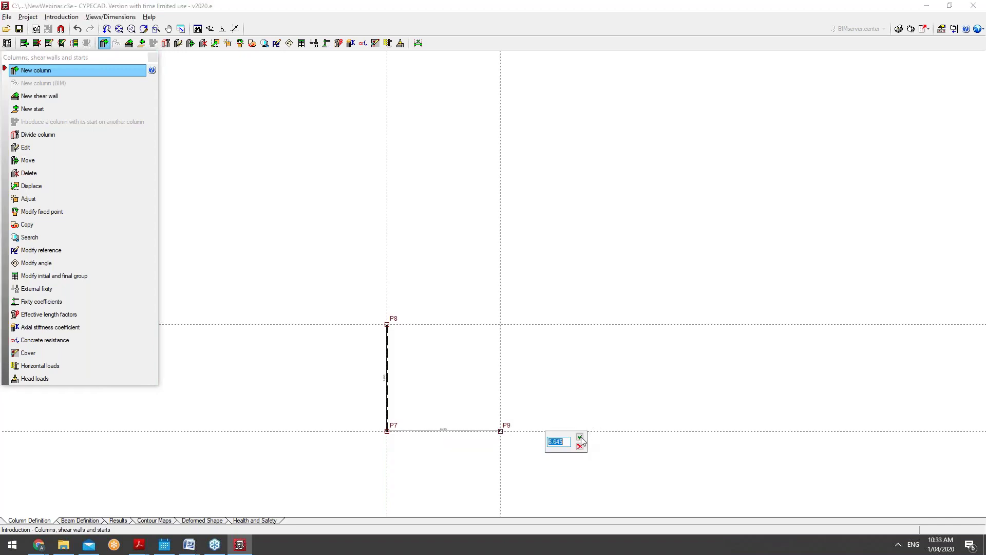
{"action": "left_click", "coordinate": [580, 436]}
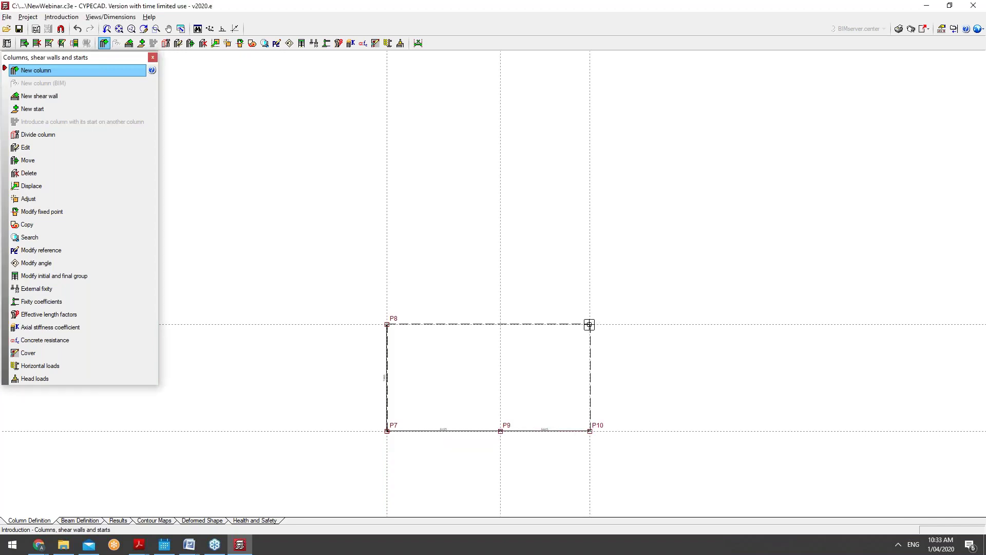
Complete the upper row above the lower columns, add a fourth column pair about 6.66 m farther along, and finish placing columns.
{"action": "left_click", "coordinate": [589, 325]}
{"action": "left_click", "coordinate": [499, 324]}
{"action": "scroll", "coordinate": [320, 313], "scroll_direction": "down", "scroll_amount": 2}
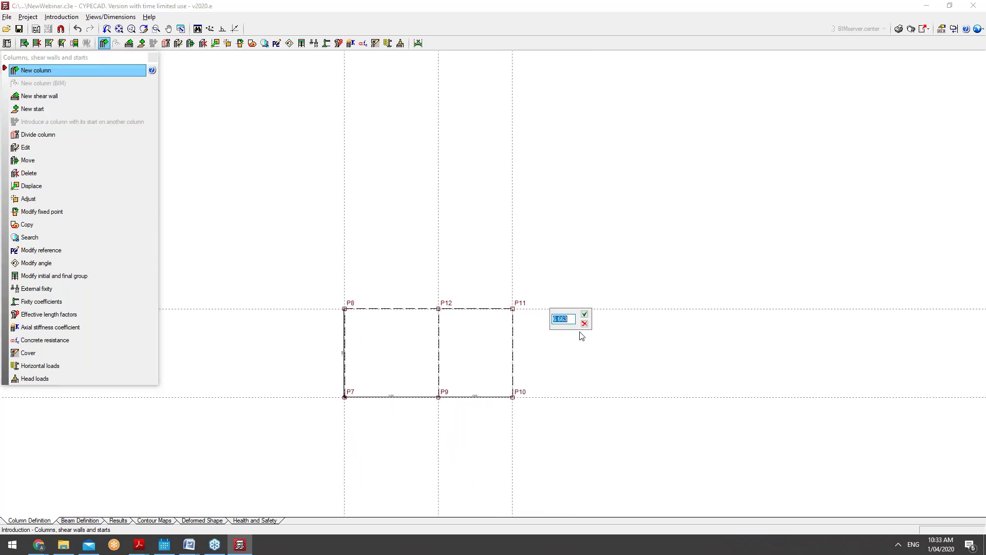
{"action": "left_click", "coordinate": [586, 309]}
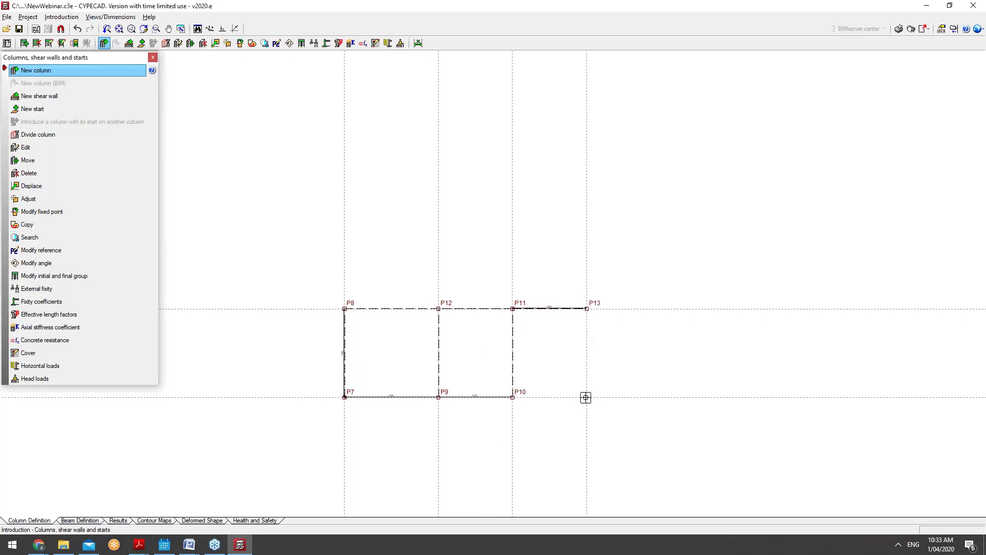
{"action": "left_click", "coordinate": [587, 397]}
{"action": "right_click", "coordinate": [517, 322]}
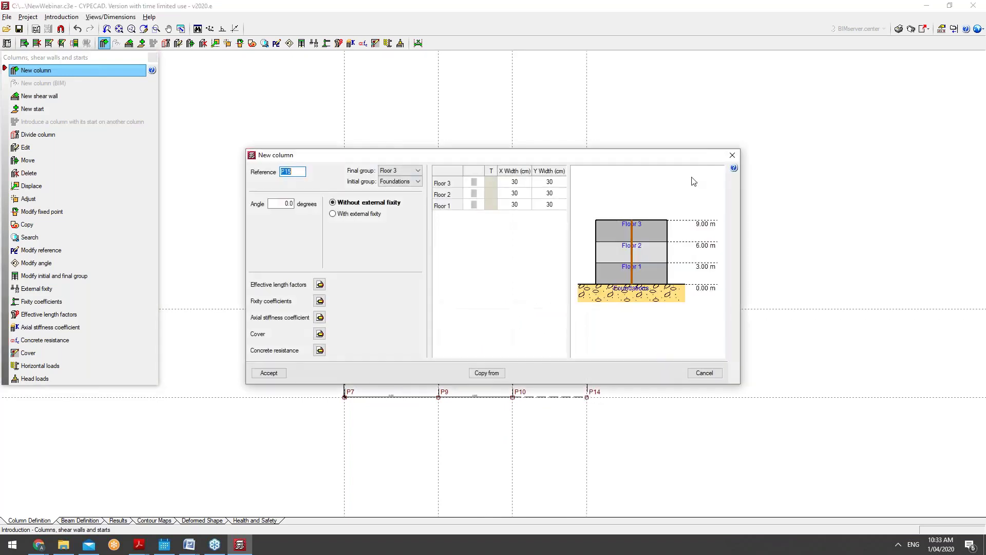
{"action": "left_click", "coordinate": [732, 155]}
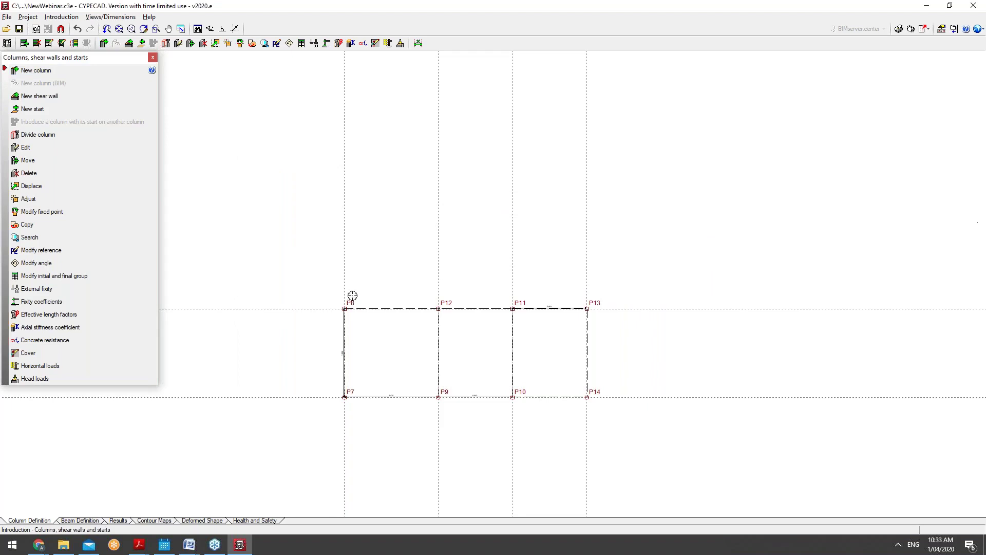
Inspect the concrete column grid in Beam Definition and examine the foundation options for the Foundations group.
{"action": "left_click", "coordinate": [78, 521]}
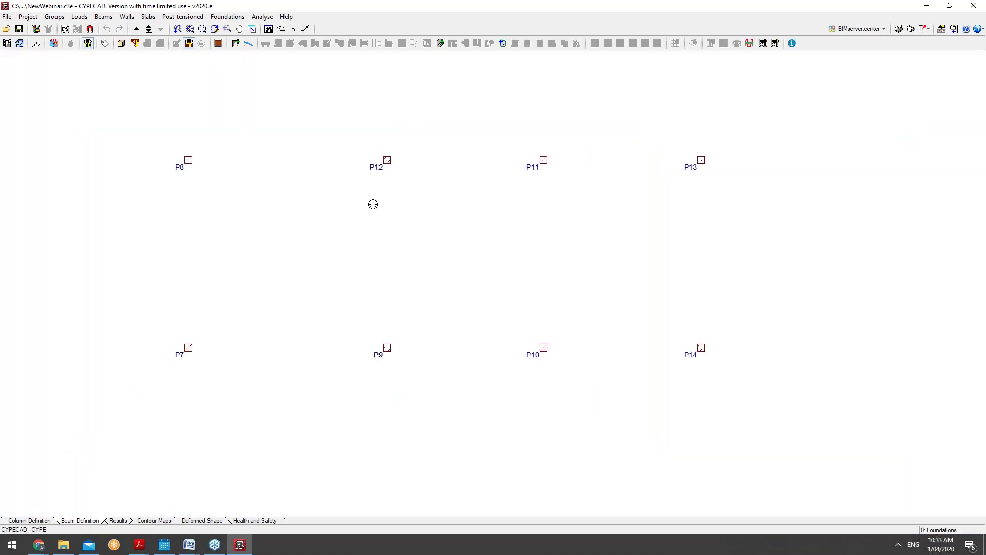
{"action": "scroll", "coordinate": [768, 364], "scroll_direction": "down", "scroll_amount": 1}
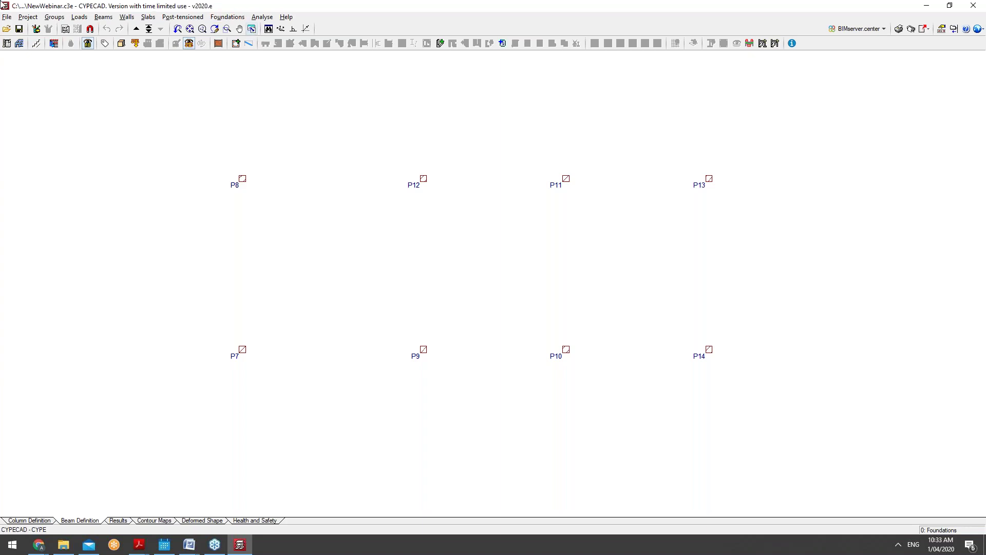
{"action": "left_click", "coordinate": [171, 17]}
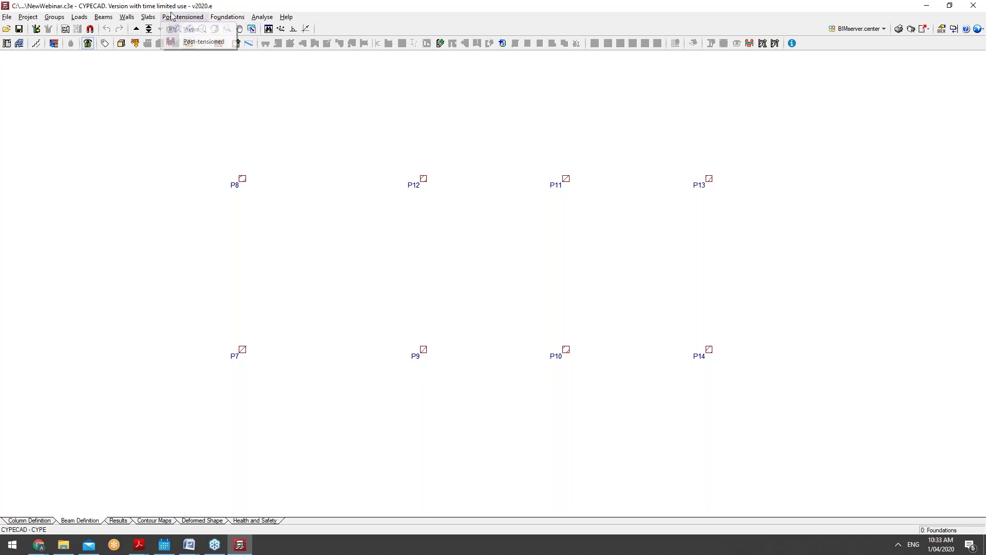
{"action": "left_click", "coordinate": [228, 17]}
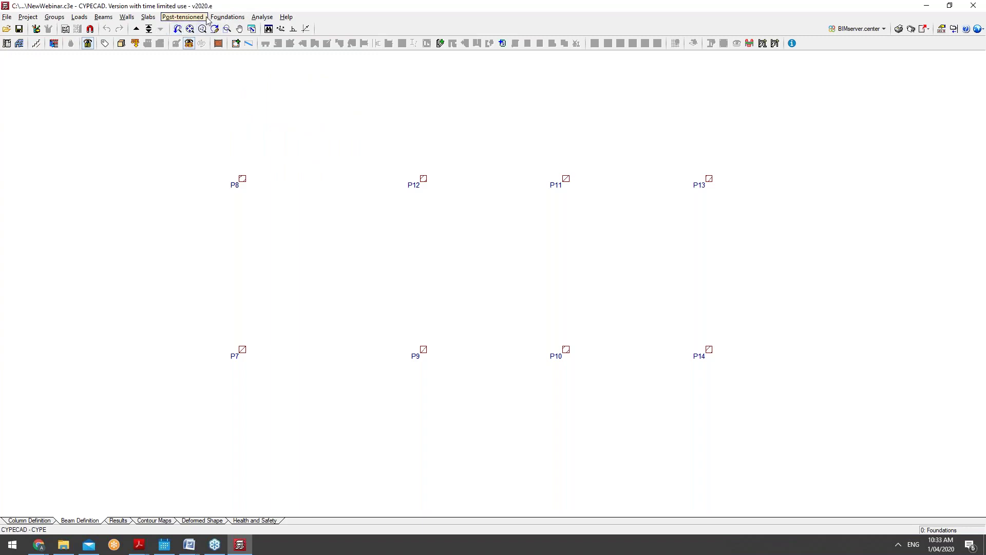
{"action": "left_click", "coordinate": [227, 17]}
{"action": "left_click", "coordinate": [220, 139]}
{"action": "scroll", "coordinate": [242, 171], "scroll_direction": "down", "scroll_amount": 2}
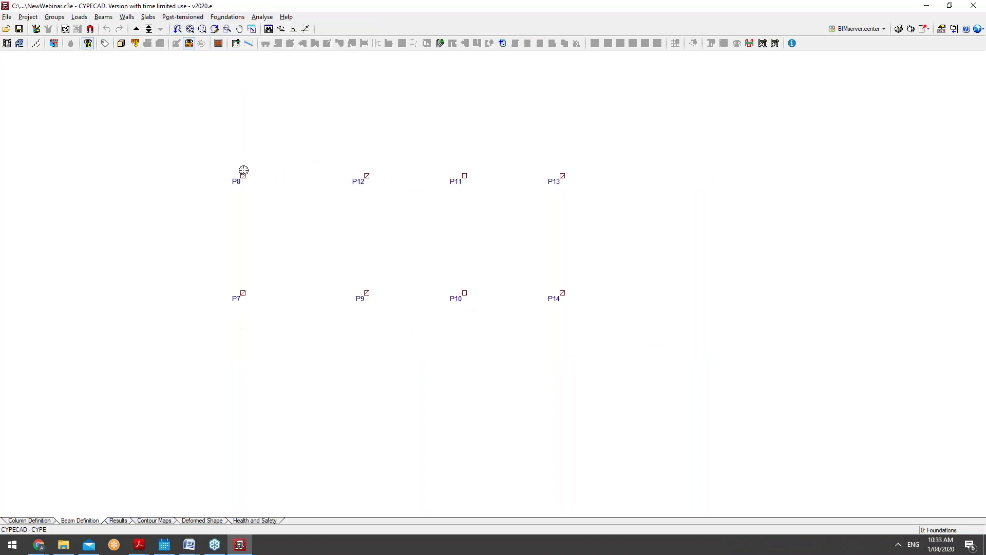
{"action": "left_click", "coordinate": [227, 17]}
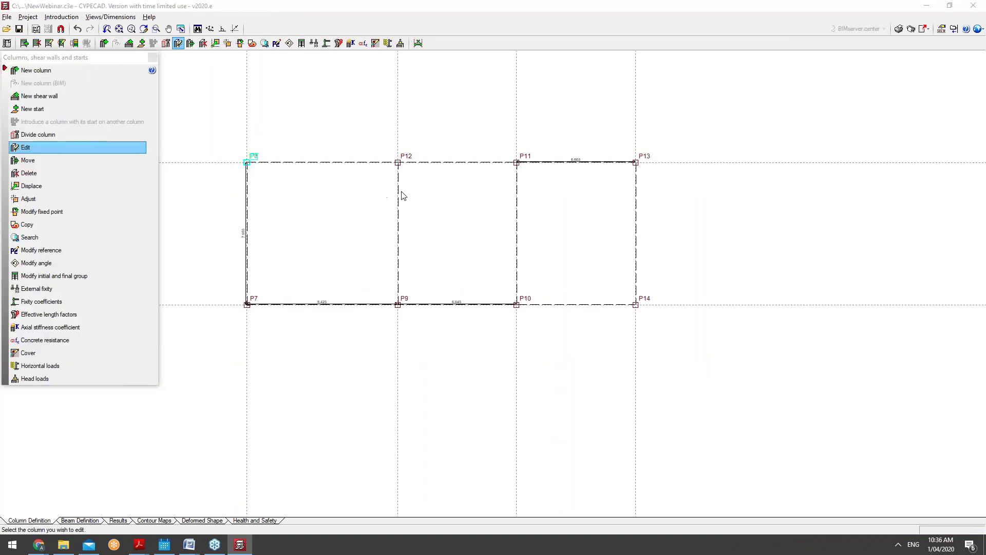
Open the upper-left corner column P8 for editing in Column Definition.
{"action": "left_click", "coordinate": [247, 162]}
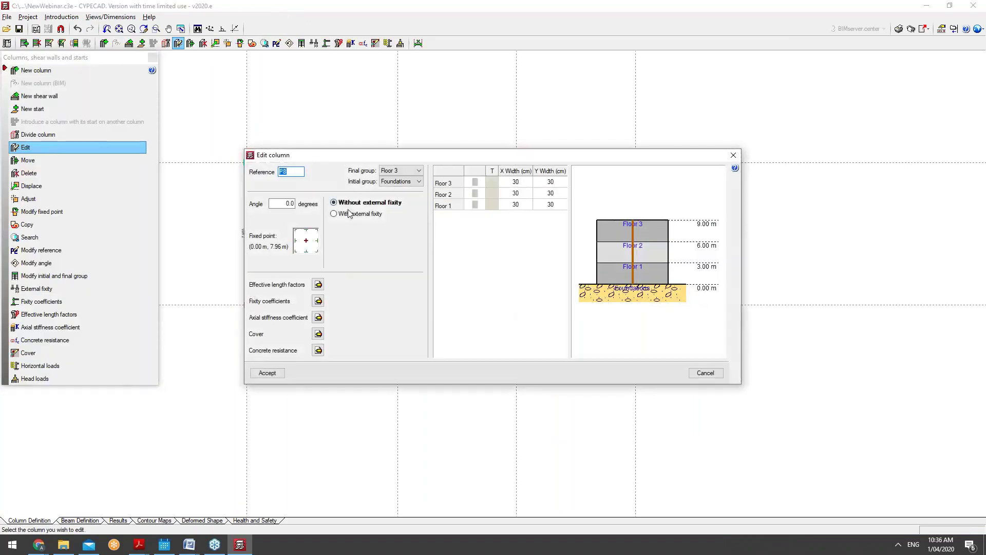
Assign external fixity to columns P8, P7 and P9, with rotation fixed about the X and Y axes.
{"action": "left_click", "coordinate": [332, 212]}
{"action": "left_click", "coordinate": [267, 373]}
{"action": "left_click", "coordinate": [245, 306]}
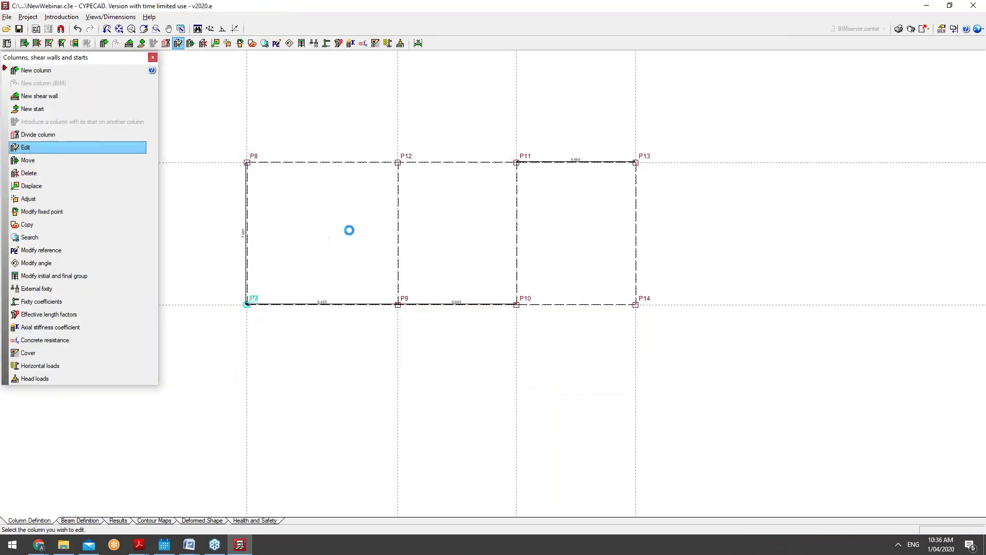
{"action": "left_click", "coordinate": [334, 213]}
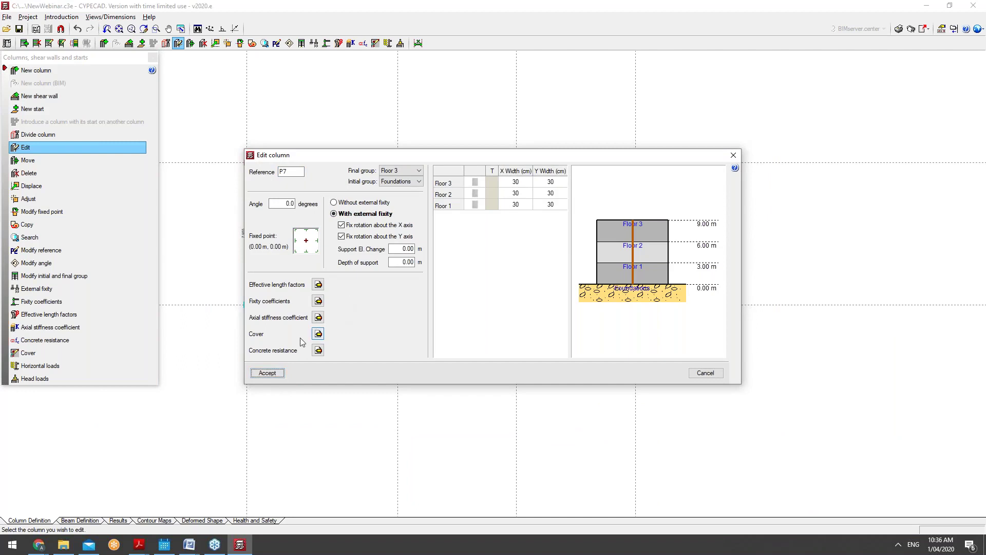
{"action": "left_click", "coordinate": [267, 373]}
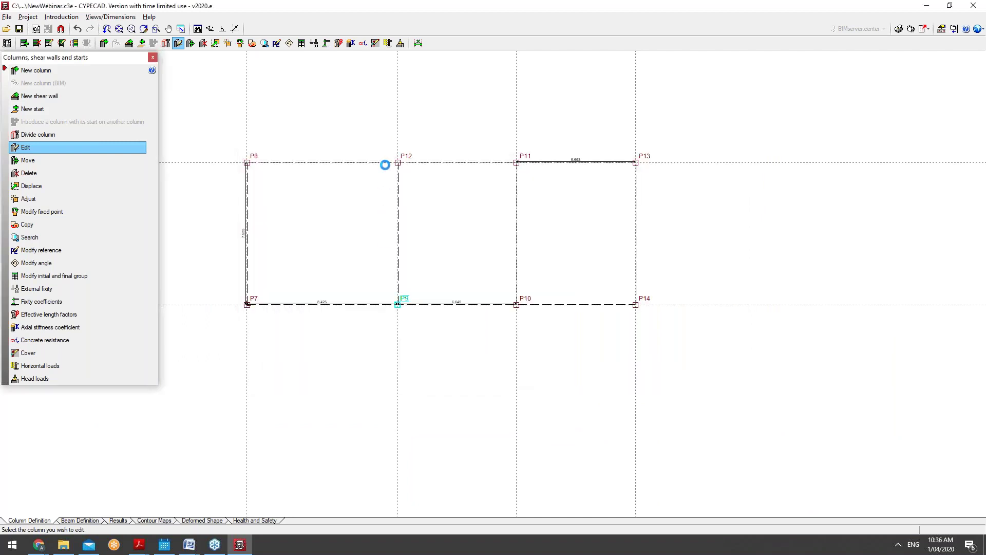
{"action": "left_click", "coordinate": [334, 213]}
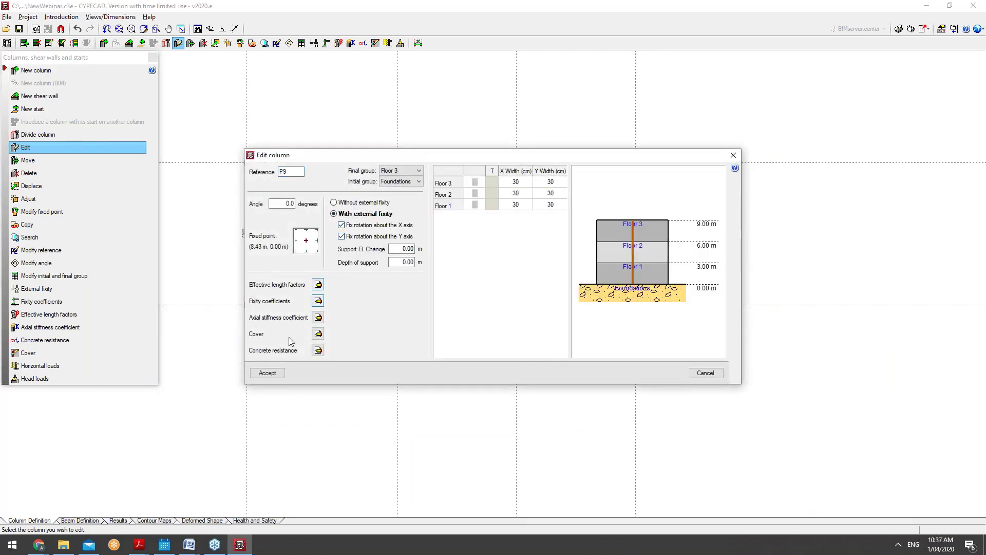
{"action": "left_click", "coordinate": [267, 373]}
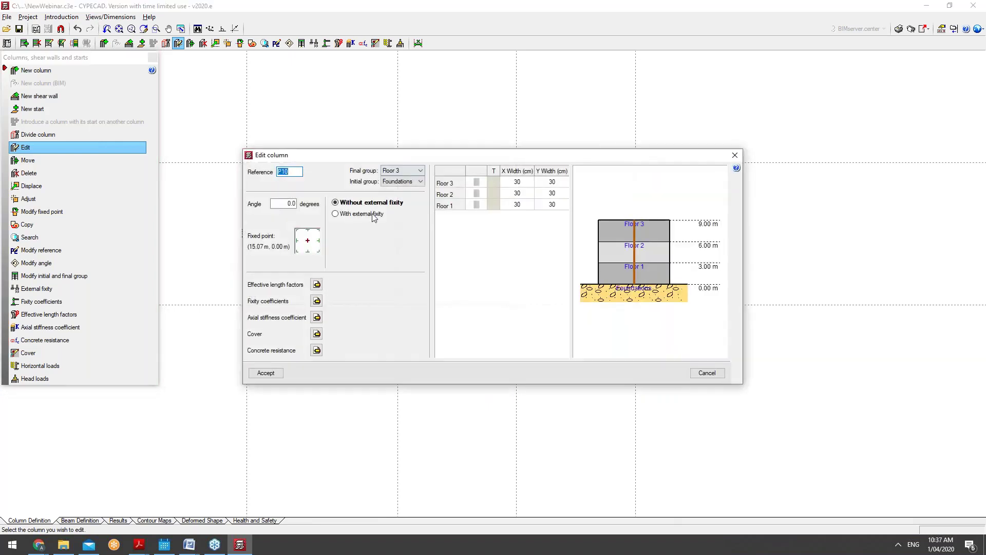
Assign external fixity to columns P10 and P11, with rotation fixed about both axes.
{"action": "left_click", "coordinate": [367, 214]}
{"action": "left_click", "coordinate": [267, 373]}
{"action": "left_click", "coordinate": [521, 158]}
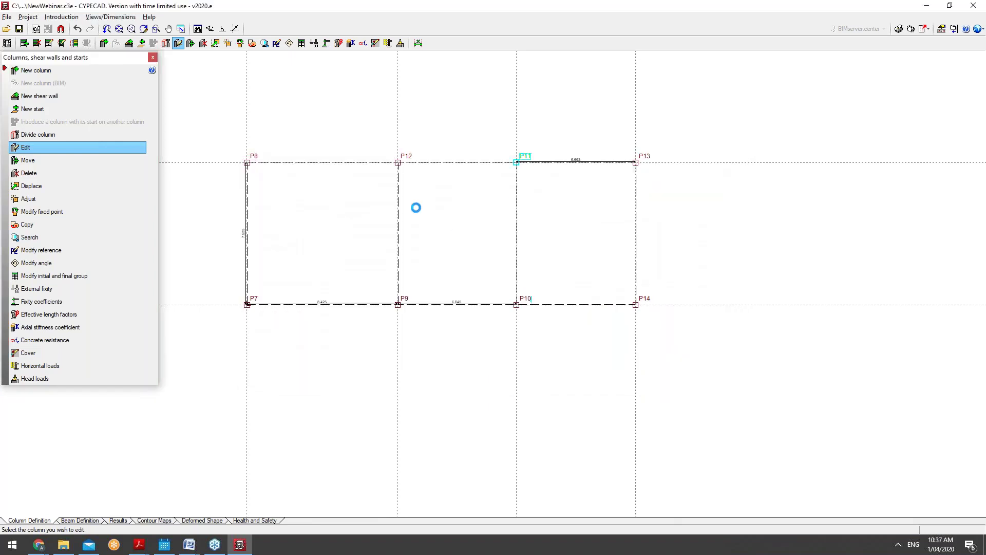
{"action": "left_click", "coordinate": [374, 215]}
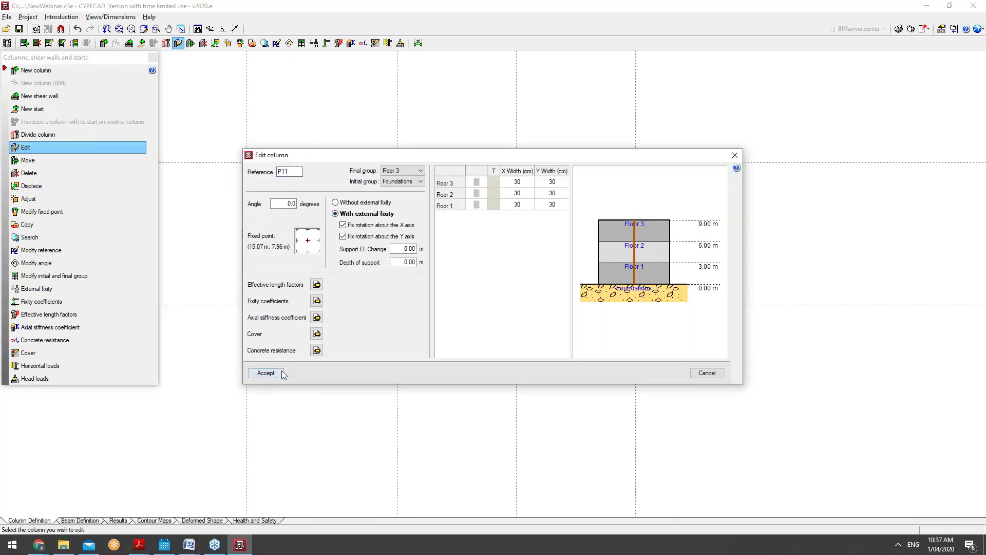
{"action": "left_click", "coordinate": [282, 372]}
Assign external fixity to columns P14 and P13, then recheck the fixity setting of column P11.
{"action": "left_click", "coordinate": [638, 302]}
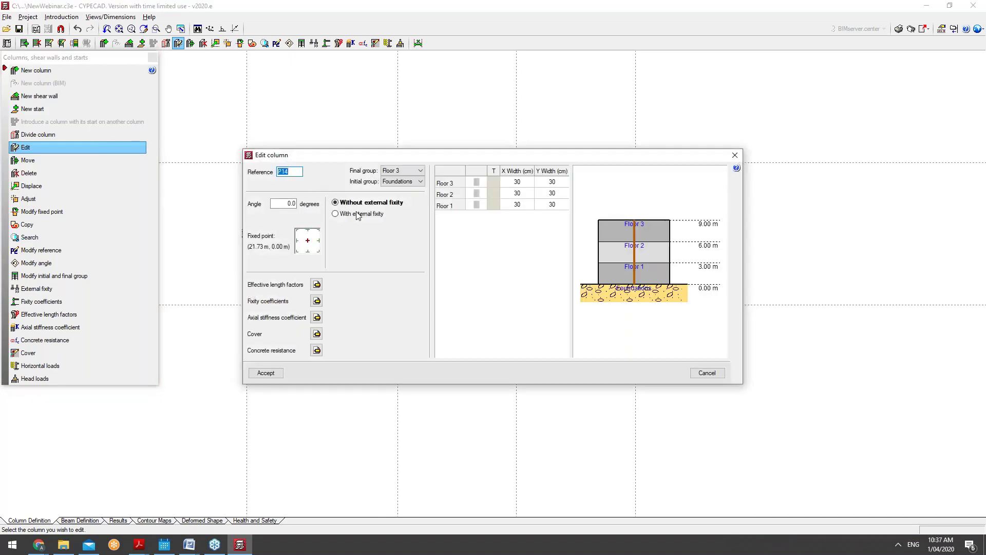
{"action": "left_click", "coordinate": [358, 215]}
{"action": "left_click", "coordinate": [269, 373]}
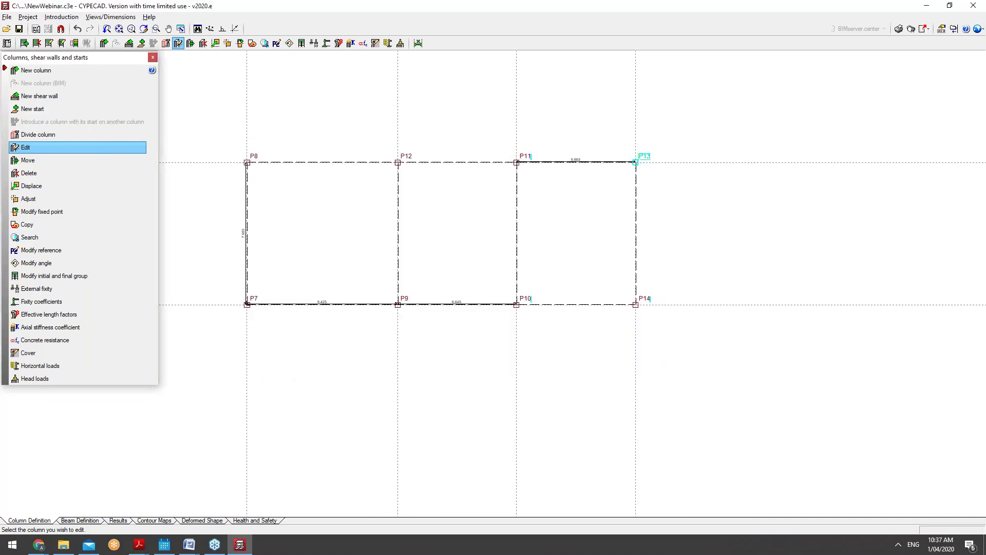
{"action": "left_click", "coordinate": [636, 165]}
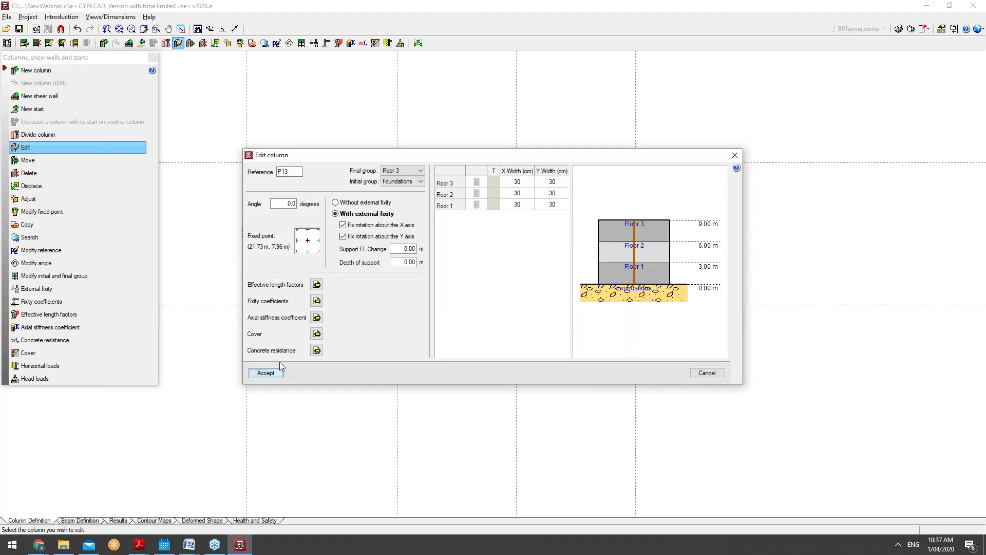
{"action": "left_click", "coordinate": [277, 371]}
{"action": "left_click", "coordinate": [516, 162]}
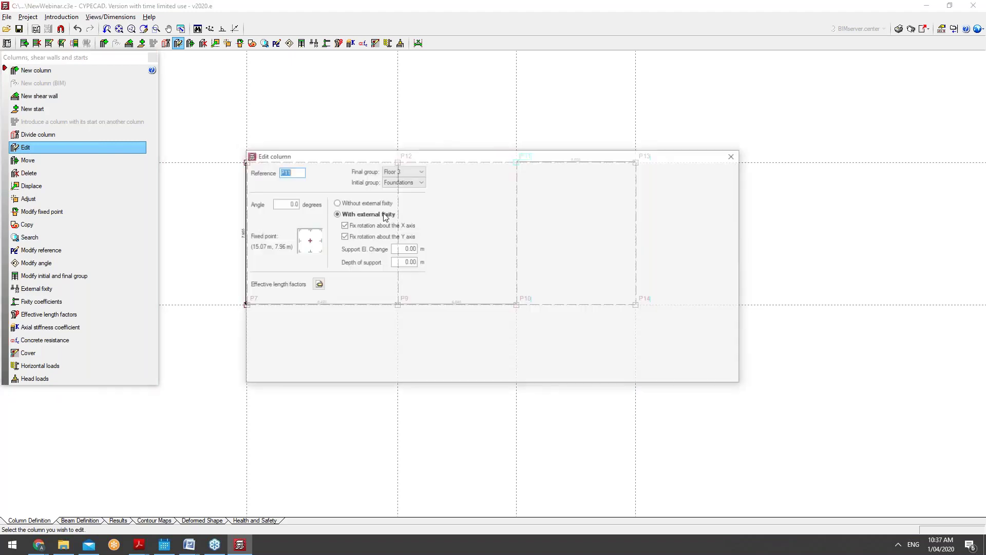
{"action": "left_click", "coordinate": [263, 372]}
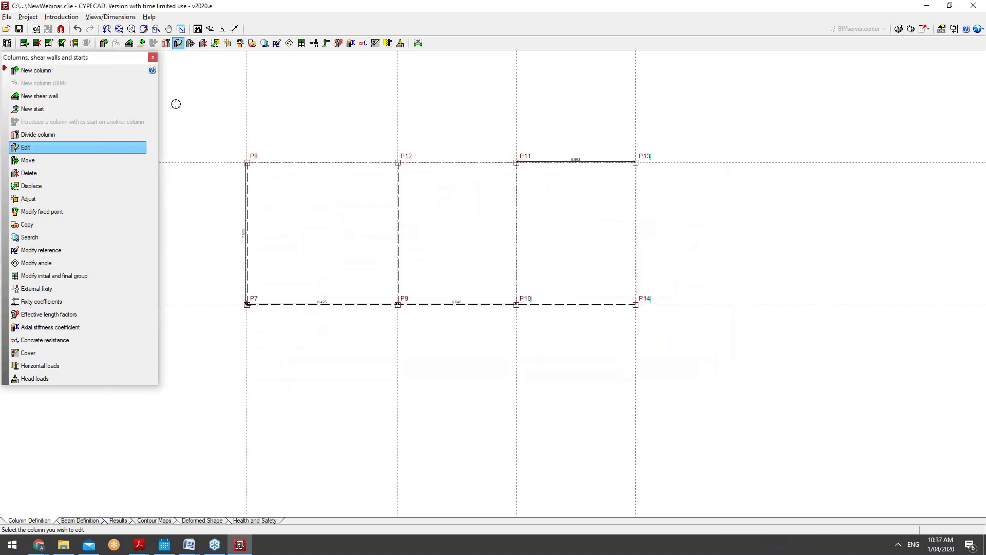
In the foundation plan of the beam definition, generate footings under the columns using a vision distance of 1 m.
{"action": "left_click", "coordinate": [80, 520]}
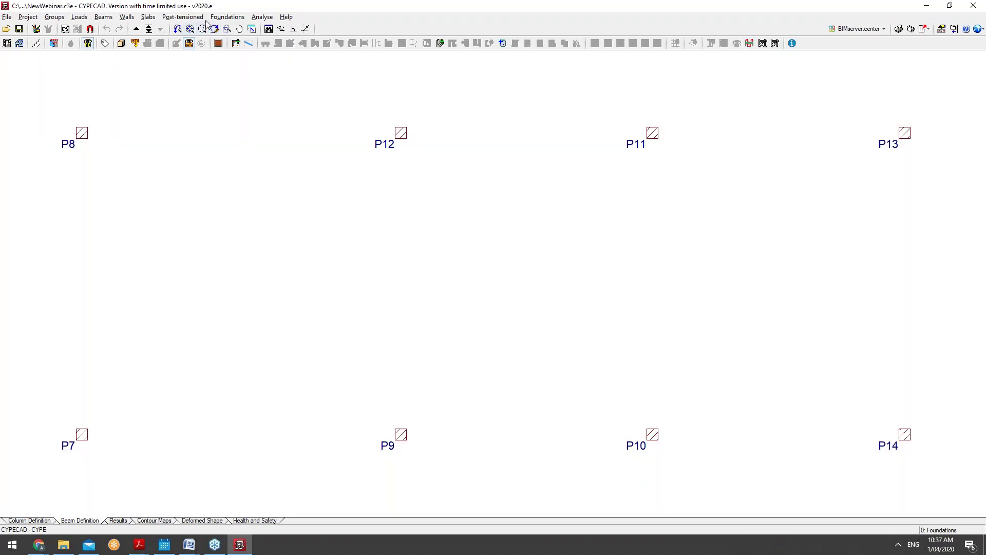
{"action": "left_click", "coordinate": [212, 18]}
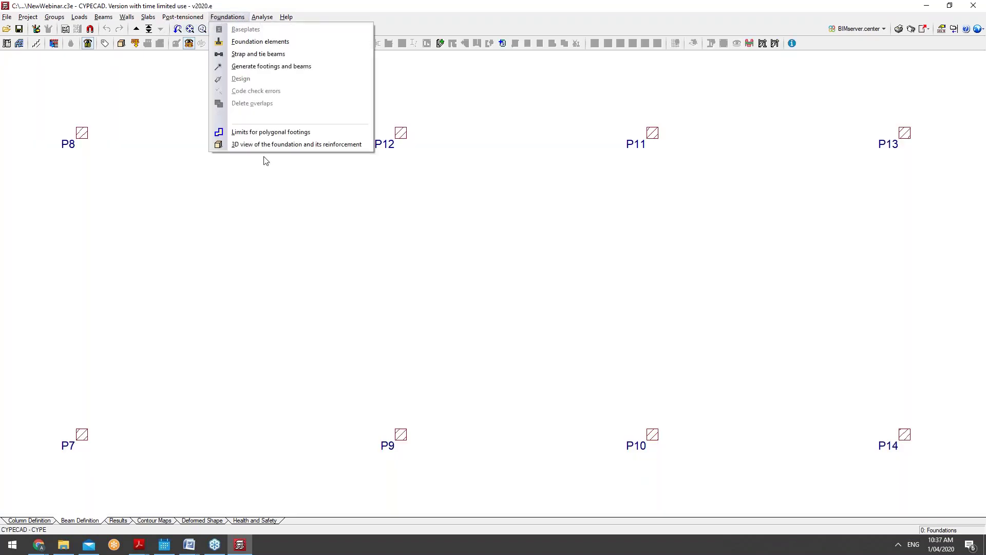
{"action": "left_click", "coordinate": [304, 227]}
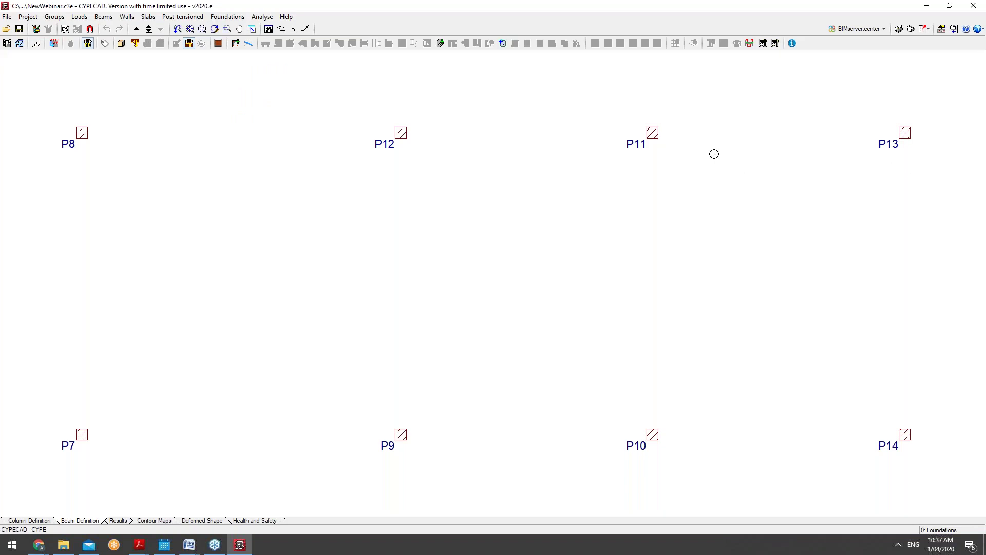
{"action": "scroll", "coordinate": [486, 196], "scroll_direction": "down", "scroll_amount": 1}
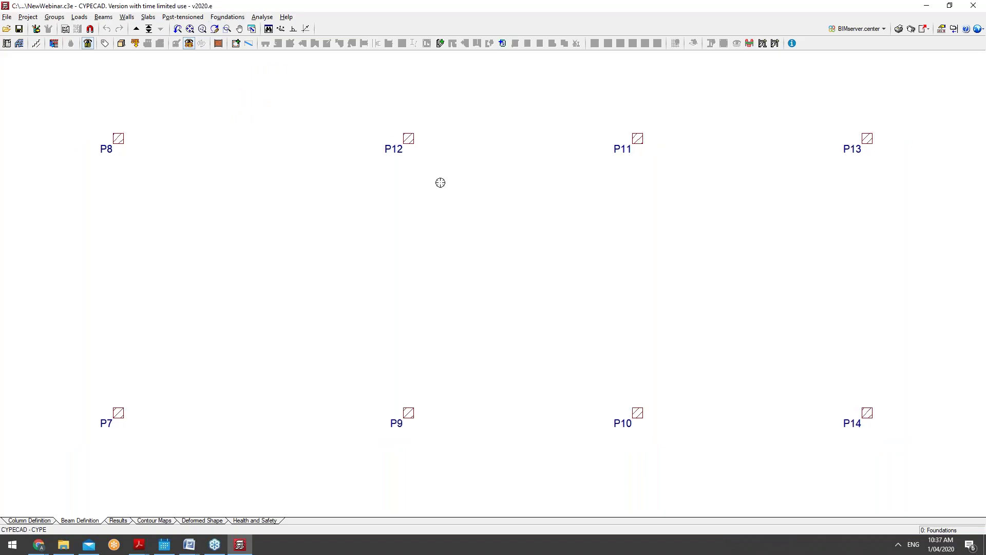
{"action": "left_click", "coordinate": [239, 20]}
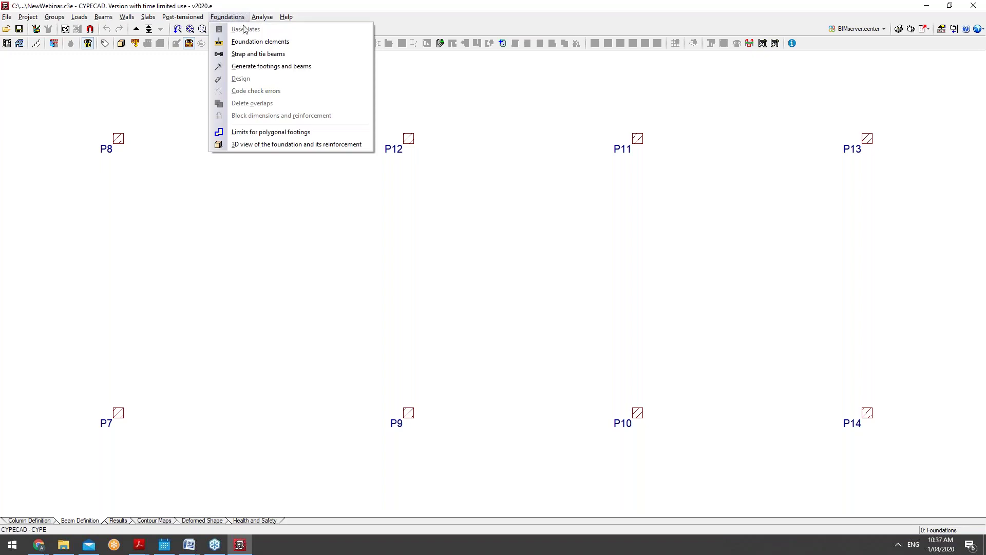
{"action": "left_click", "coordinate": [258, 67]}
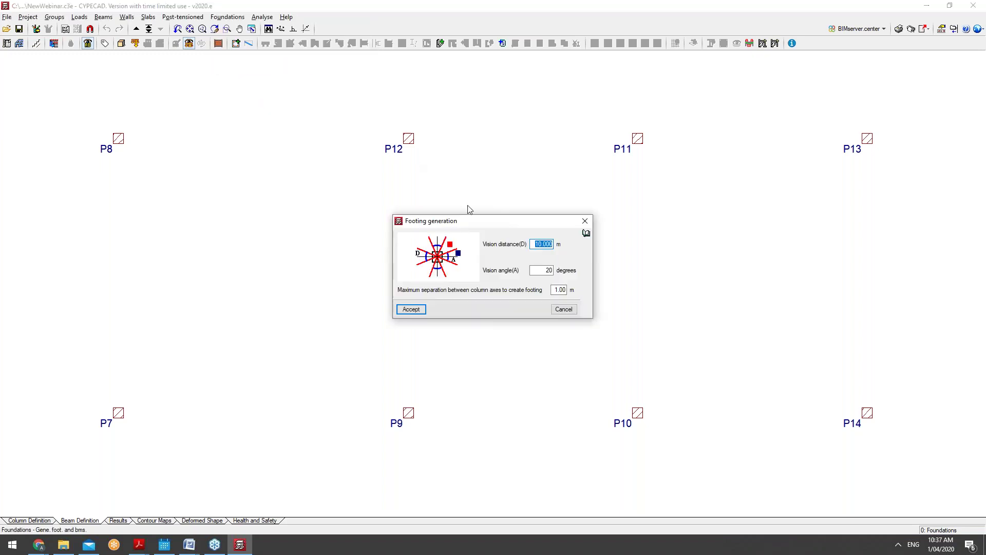
{"action": "type", "text": "1"}
{"action": "left_click", "coordinate": [424, 311]}
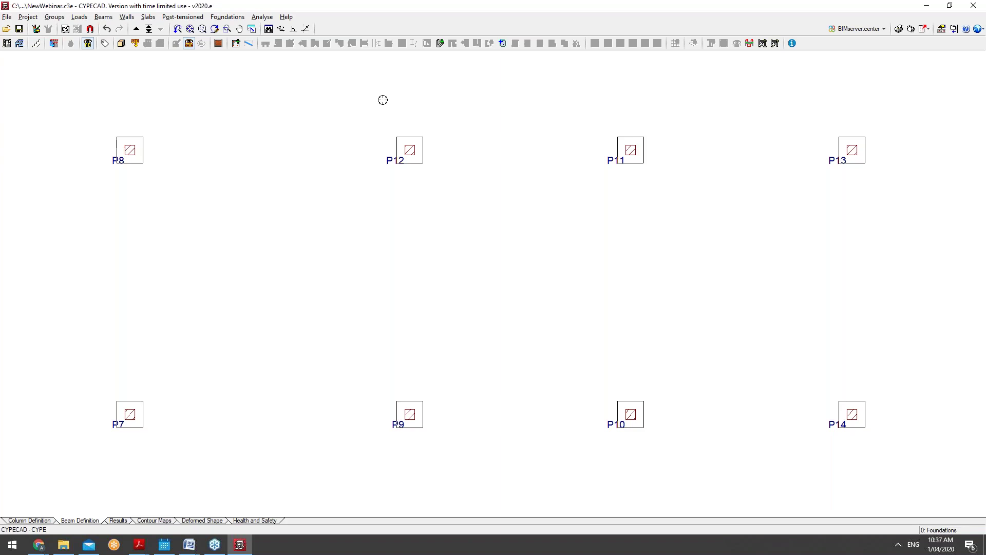
Start defining foundation beams as tie beams, using the type CB.1.1.
{"action": "left_click", "coordinate": [228, 17]}
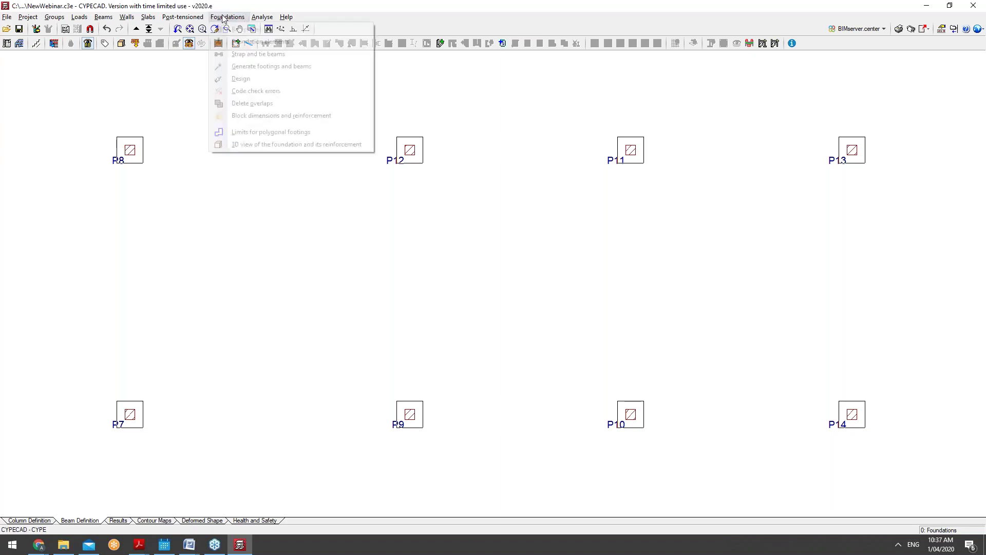
{"action": "left_click", "coordinate": [237, 54]}
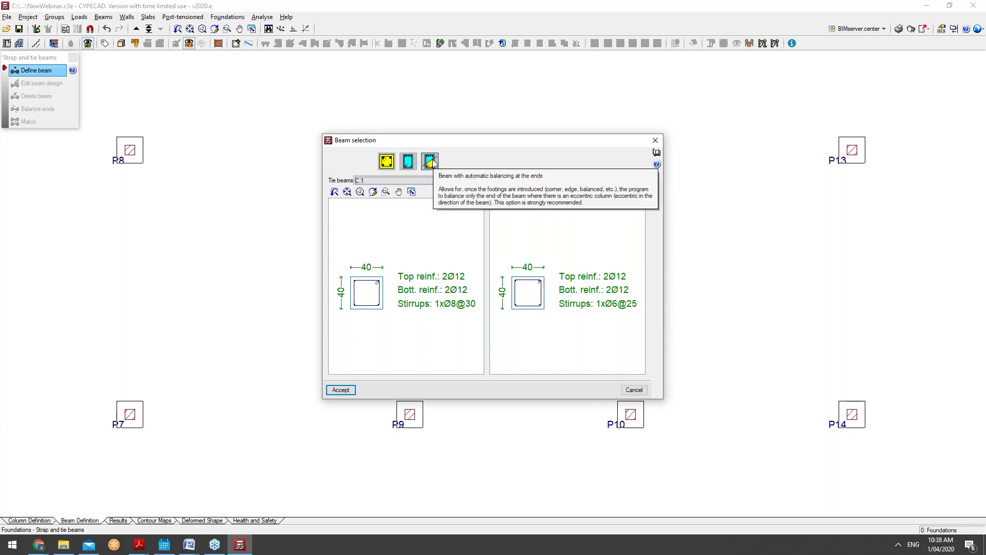
{"action": "left_click", "coordinate": [386, 162]}
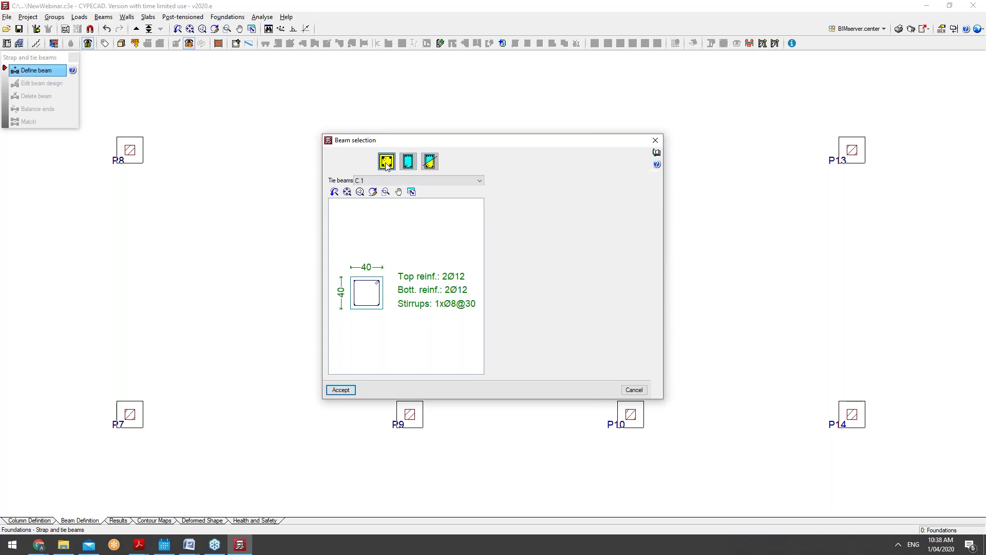
{"action": "left_click", "coordinate": [396, 179]}
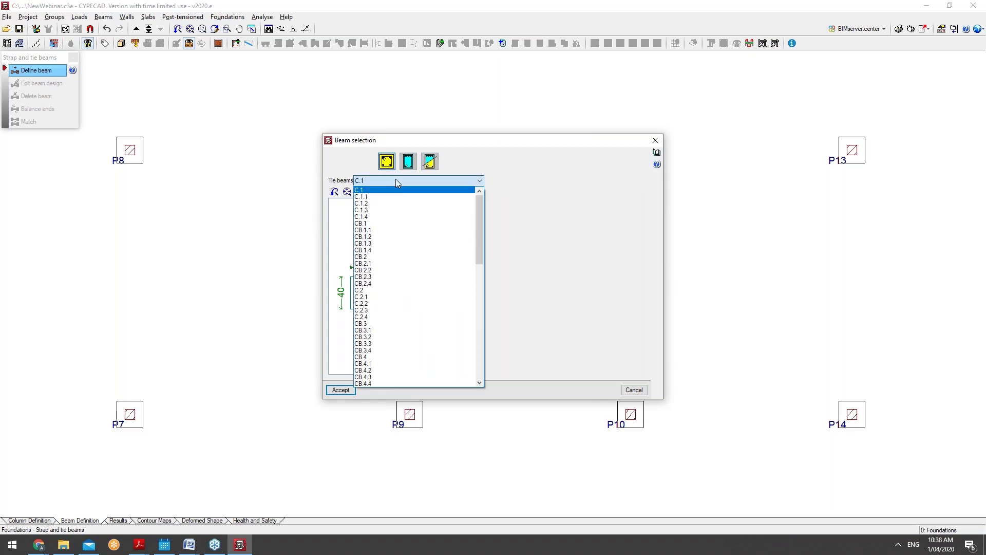
{"action": "mouse_move", "coordinate": [479, 241]}
{"action": "left_mouse_down"}
{"action": "mouse_move", "coordinate": [480, 340]}
{"action": "mouse_move", "coordinate": [485, 223]}
{"action": "left_mouse_up"}
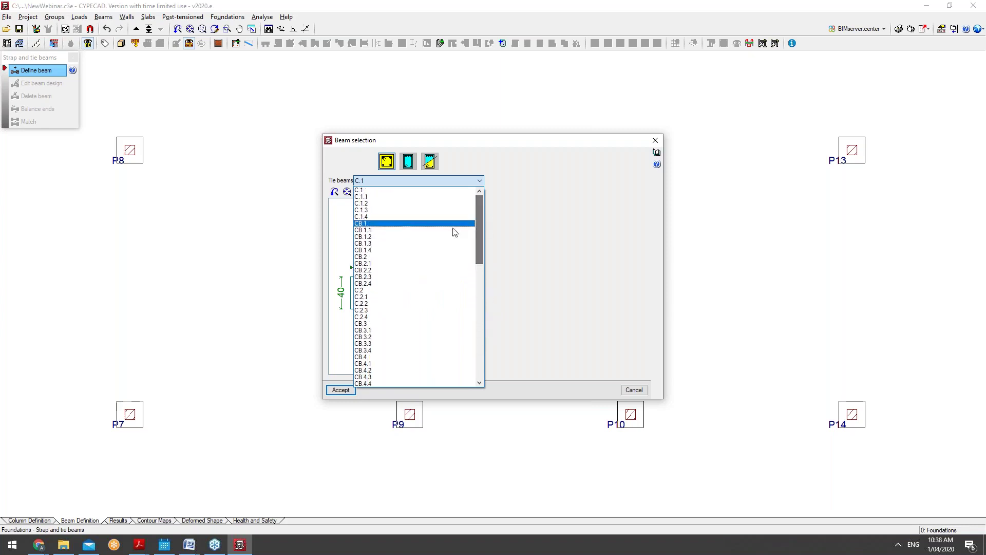
{"action": "left_click", "coordinate": [425, 236]}
{"action": "left_click", "coordinate": [342, 390]}
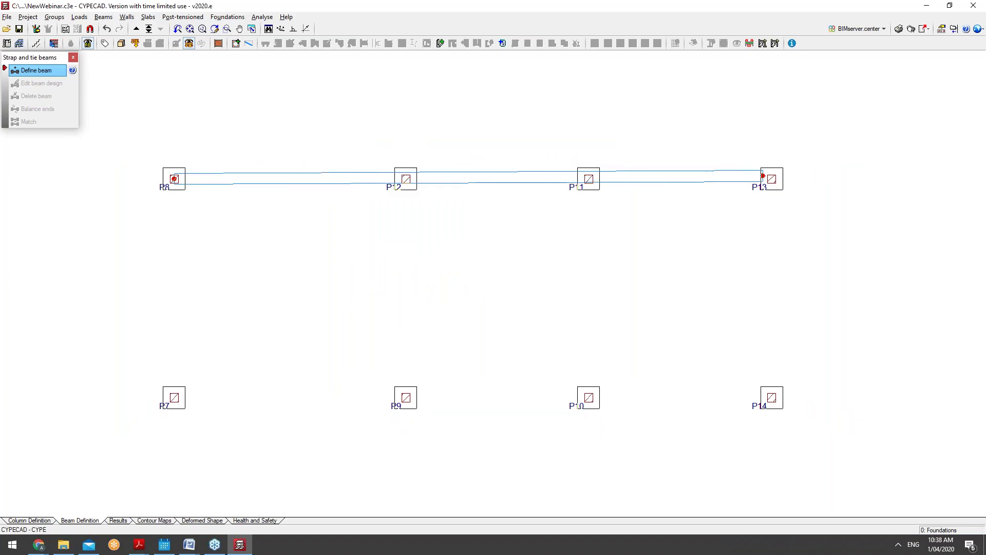
Draw CB.1.1 tie beams around the foundation perimeter, linking the footings from P8 through P13, P14 and P7 back to P8.
{"action": "left_click", "coordinate": [772, 179]}
{"action": "right_click", "coordinate": [772, 179]}
{"action": "left_click", "coordinate": [772, 179]}
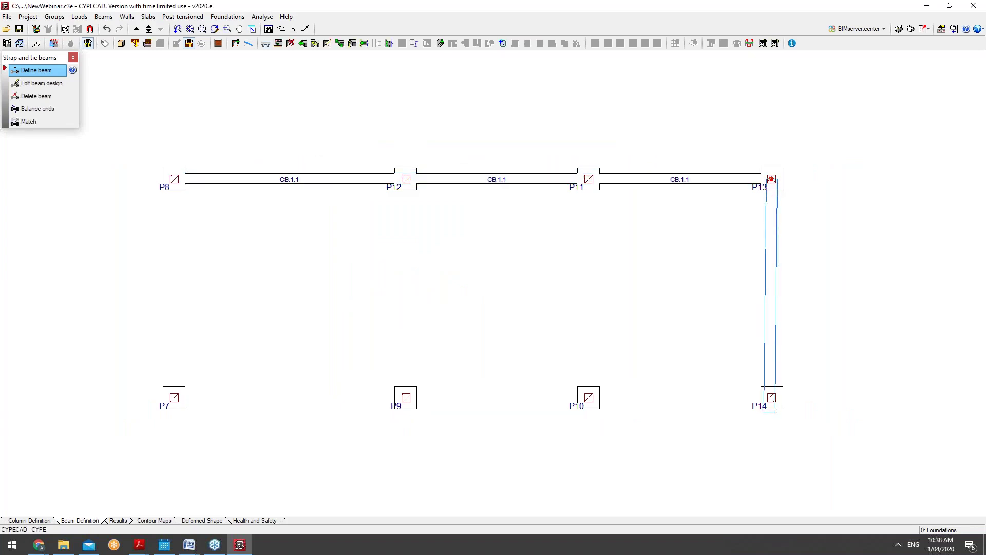
{"action": "left_click", "coordinate": [772, 397]}
{"action": "right_click", "coordinate": [771, 397]}
{"action": "left_click", "coordinate": [772, 397]}
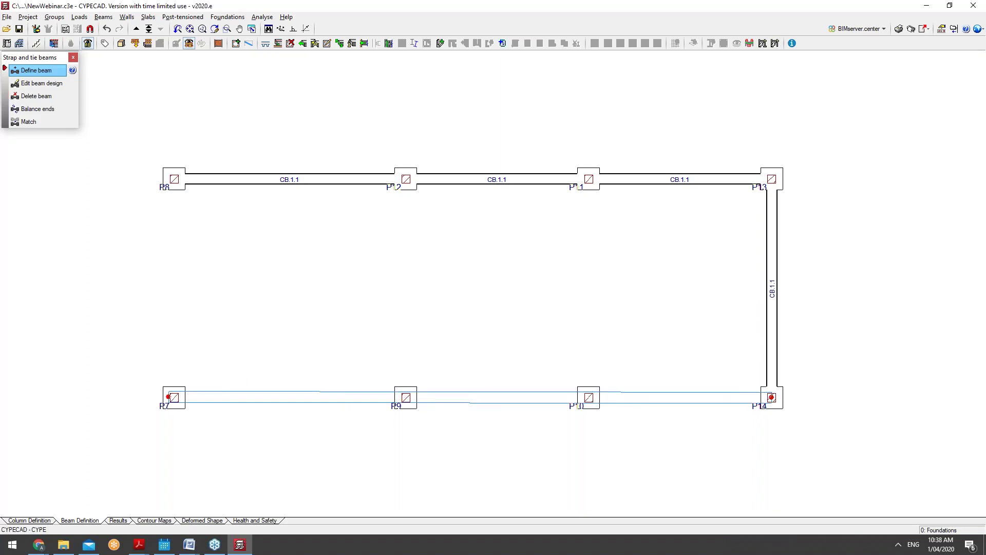
{"action": "left_click", "coordinate": [168, 396]}
{"action": "right_click", "coordinate": [168, 397]}
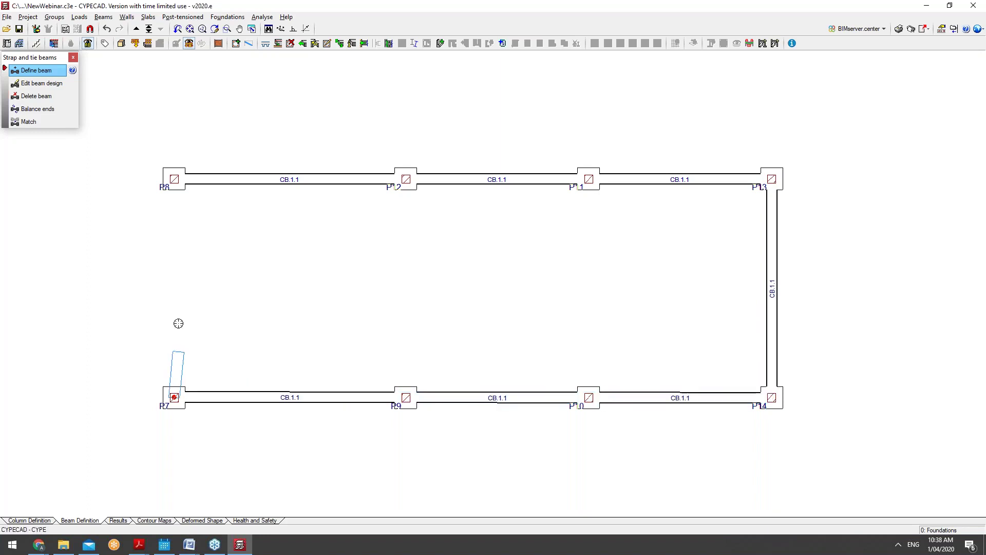
{"action": "left_click", "coordinate": [174, 179]}
{"action": "right_click", "coordinate": [174, 179]}
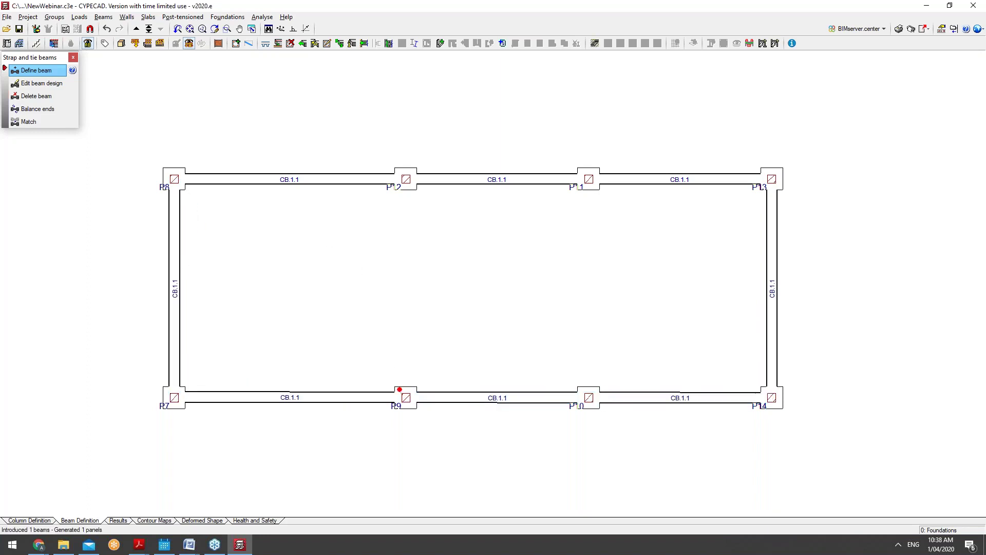
Add two interior CB.1.1 tie beams, from footing P9 to P12 and from footing P10 to P11.
{"action": "left_click", "coordinate": [400, 390]}
{"action": "left_click", "coordinate": [406, 179]}
{"action": "right_click", "coordinate": [405, 179]}
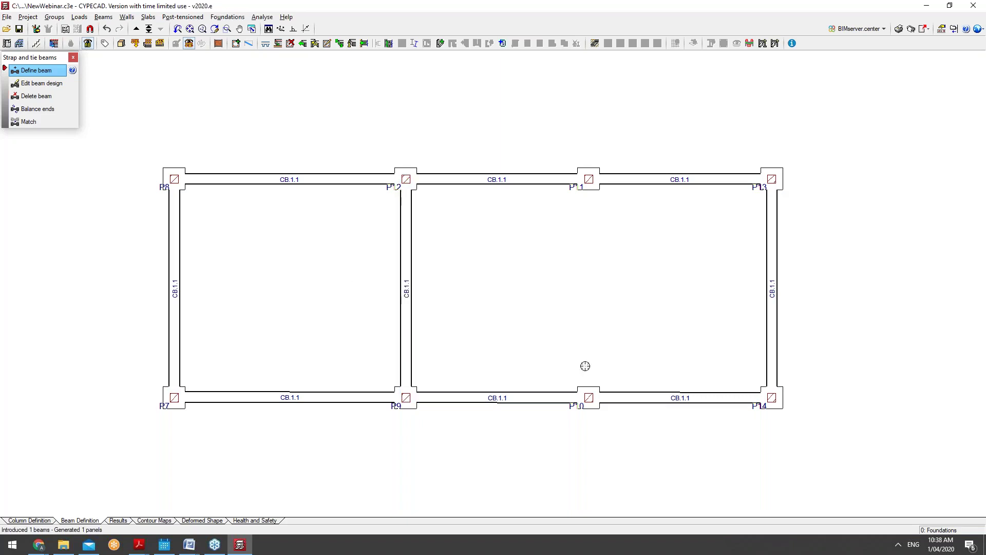
{"action": "left_click", "coordinate": [588, 390]}
{"action": "left_click", "coordinate": [588, 179]}
{"action": "right_click", "coordinate": [589, 179]}
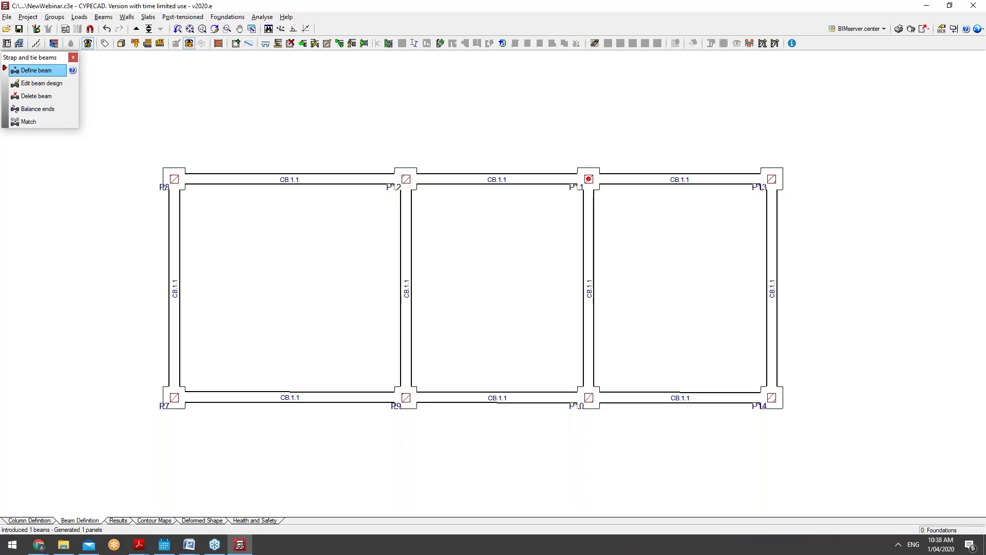
{"action": "left_click", "coordinate": [229, 18]}
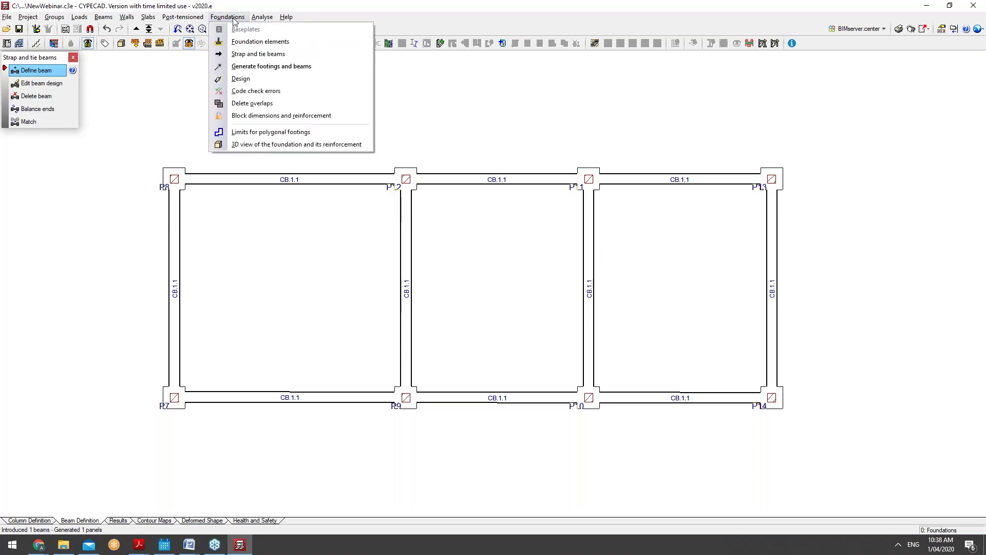
{"action": "left_click", "coordinate": [237, 19]}
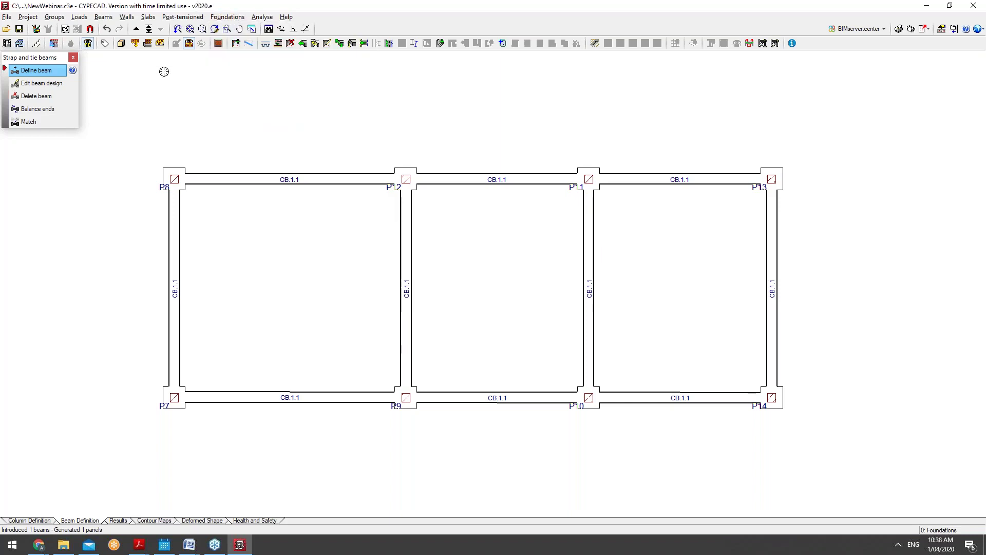
Go up to Floor 1 and start defining beams with a section 25 cm wide and 15 cm deep.
{"action": "left_click", "coordinate": [135, 28]}
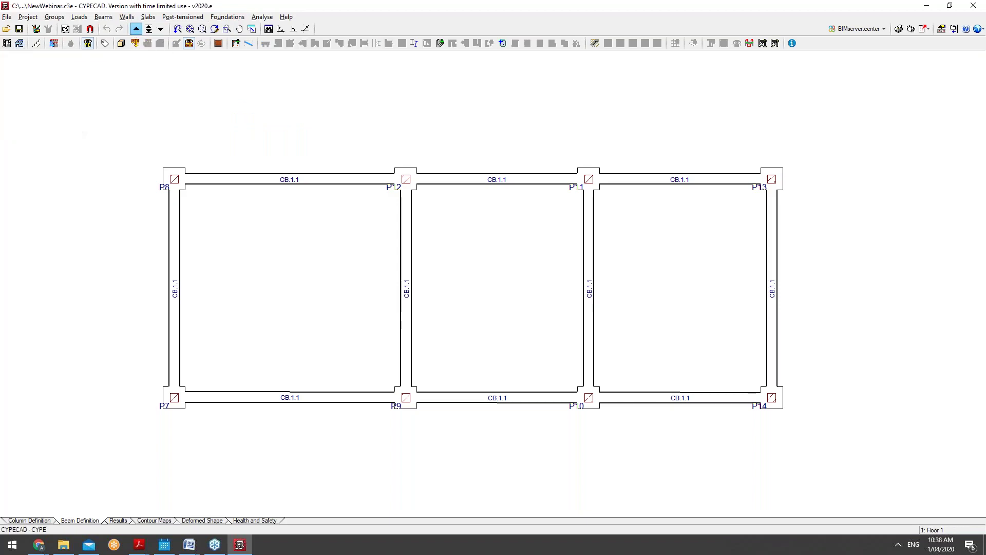
{"action": "left_click", "coordinate": [127, 19]}
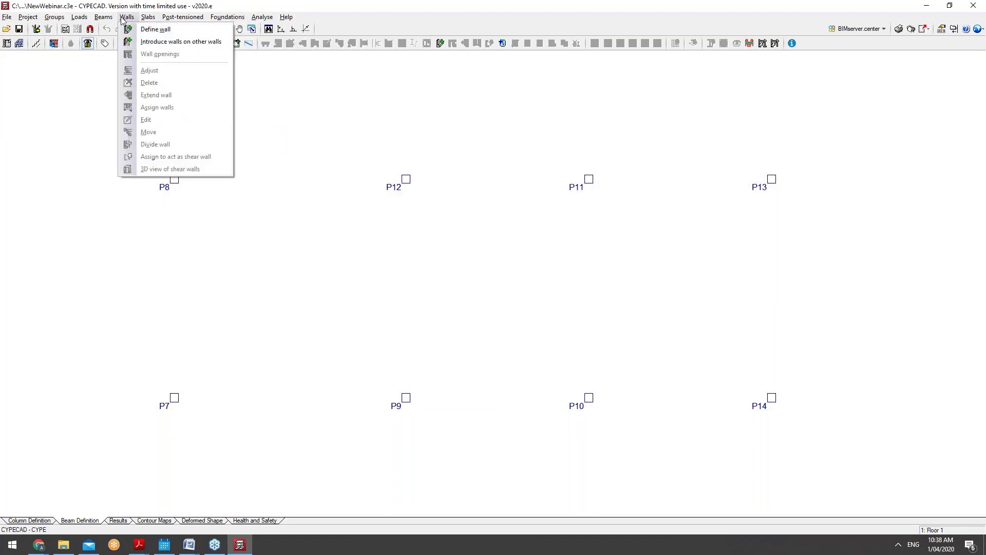
{"action": "mouse_move", "coordinate": [102, 17]}
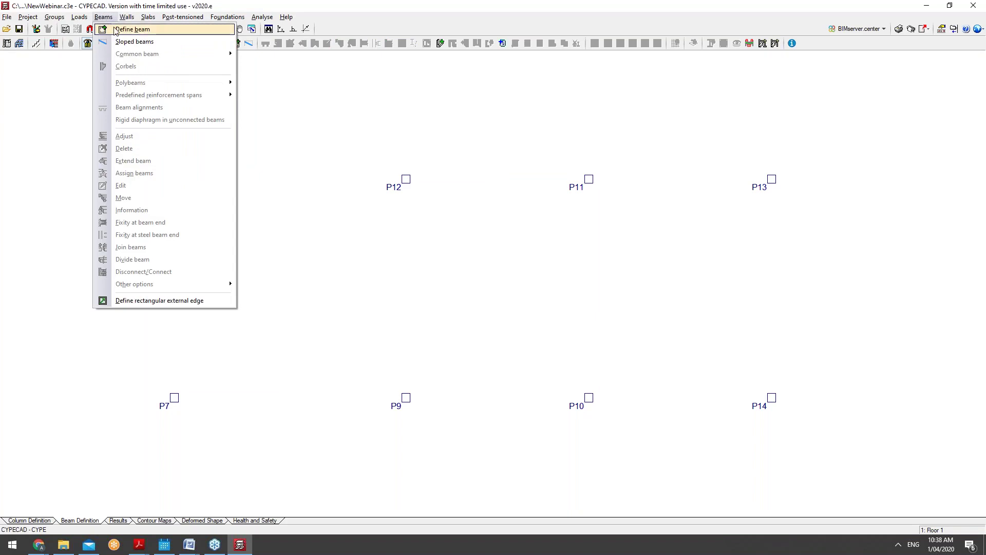
{"action": "left_click", "coordinate": [115, 31]}
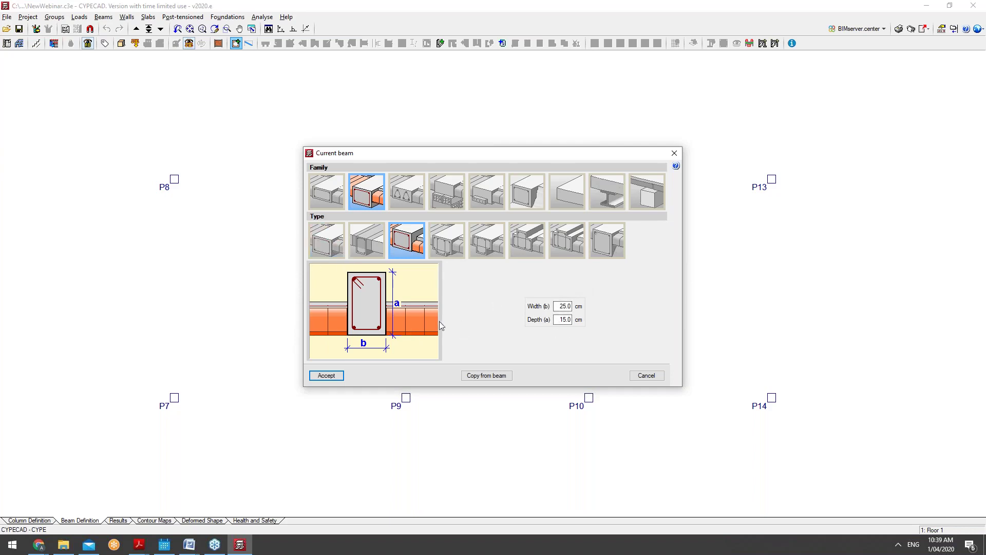
{"action": "left_click", "coordinate": [326, 375]}
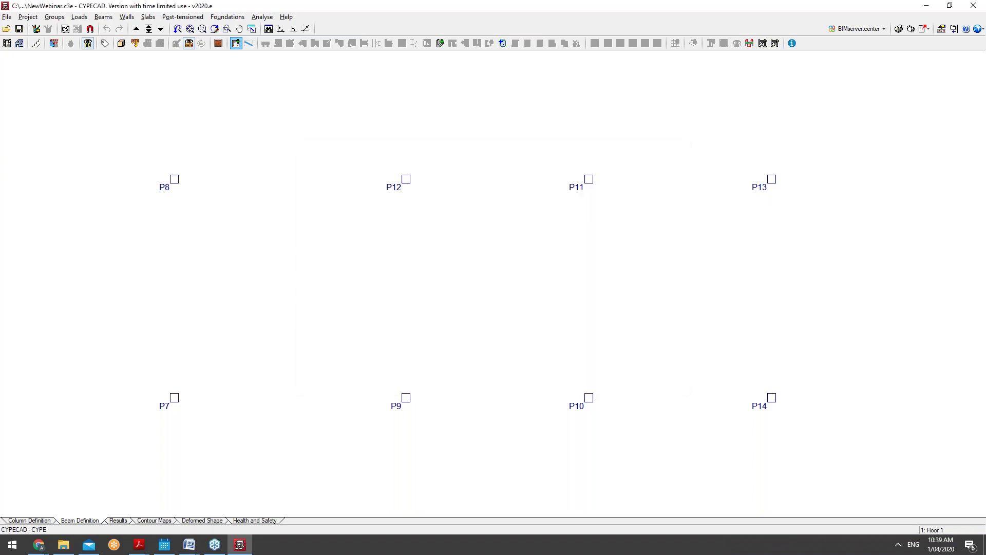
Draw 25x15 beams around the Floor 1 perimeter, linking columns P8, P13, P14 and P7 back to P8.
{"action": "left_click", "coordinate": [175, 180]}
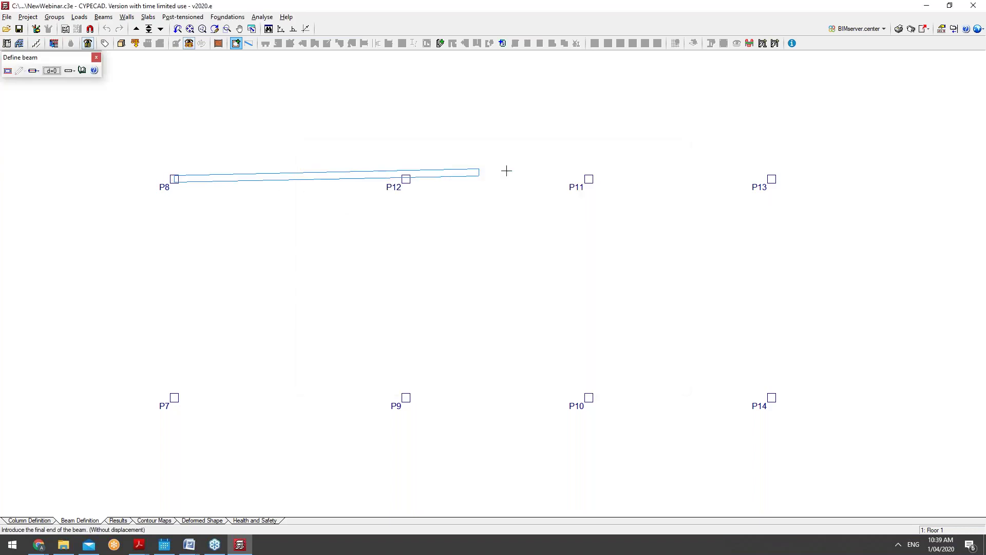
{"action": "left_click", "coordinate": [771, 179]}
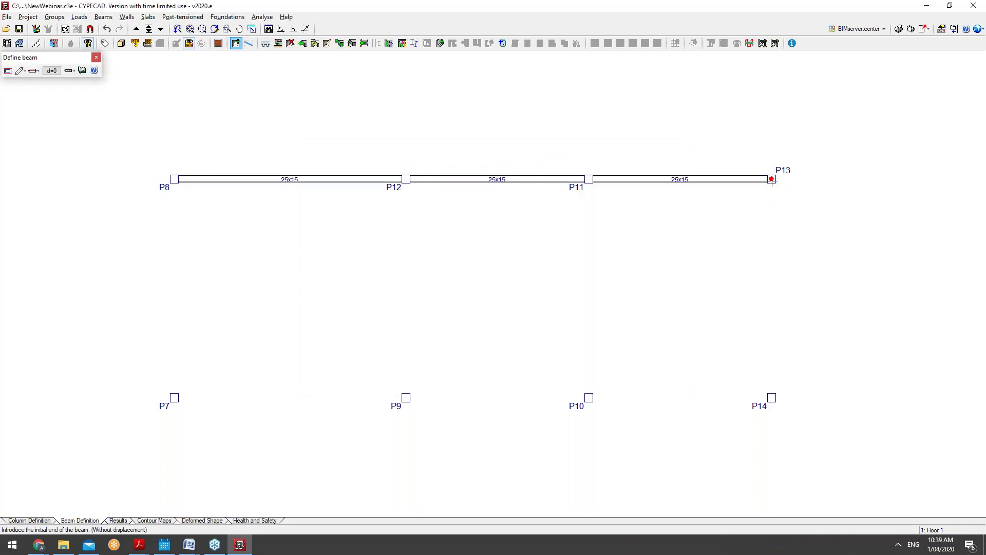
{"action": "left_click", "coordinate": [772, 179]}
{"action": "left_click", "coordinate": [771, 397]}
{"action": "left_click", "coordinate": [772, 397]}
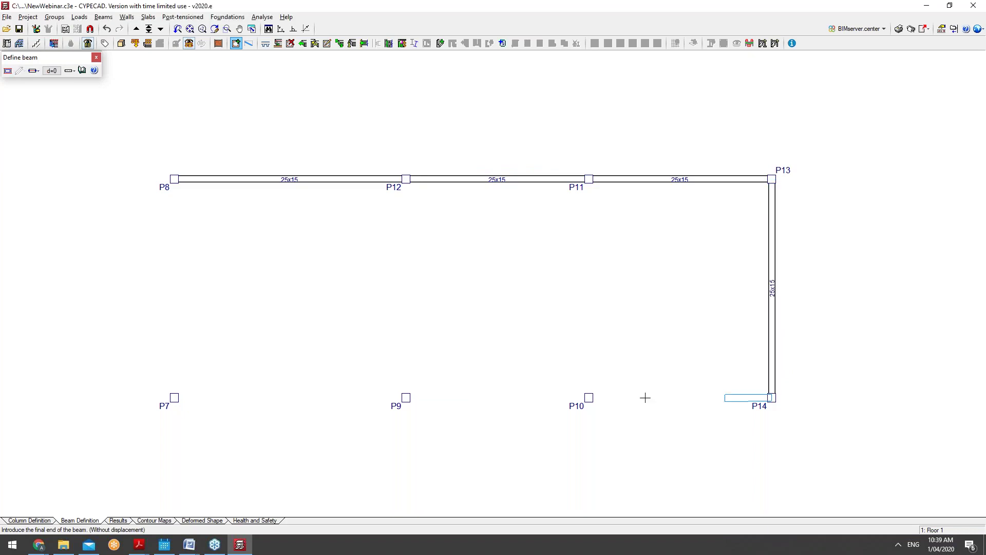
{"action": "left_click", "coordinate": [174, 397]}
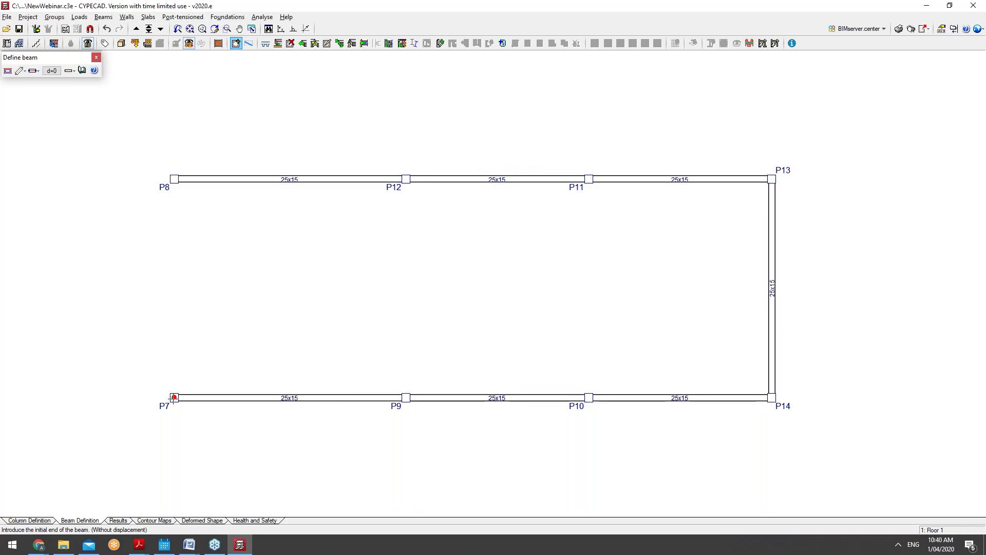
{"action": "left_click", "coordinate": [174, 397]}
{"action": "left_click", "coordinate": [175, 180]}
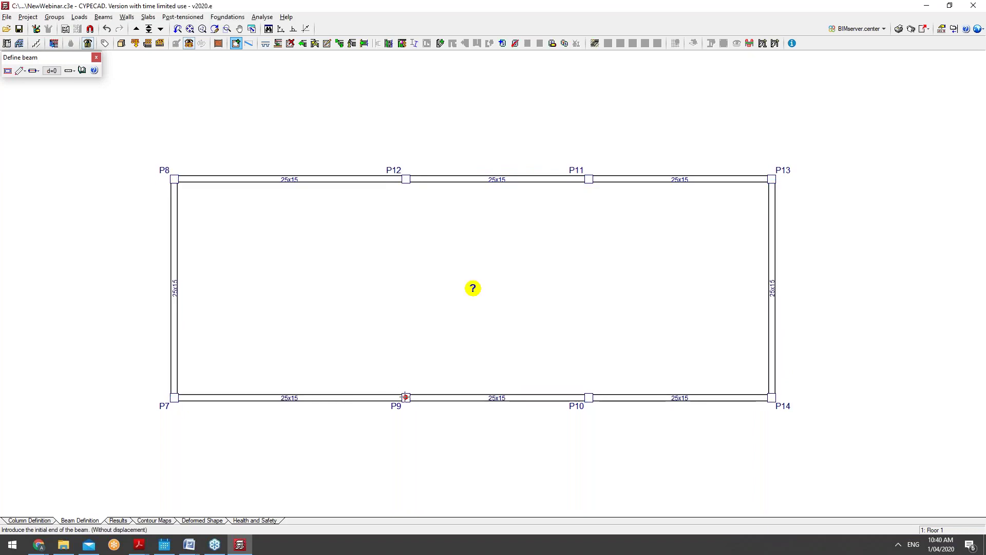
Add two interior 25x15 beams on Floor 1, from column P9 to P12 and from P10 to P11.
{"action": "left_click", "coordinate": [406, 397]}
{"action": "left_click", "coordinate": [406, 179]}
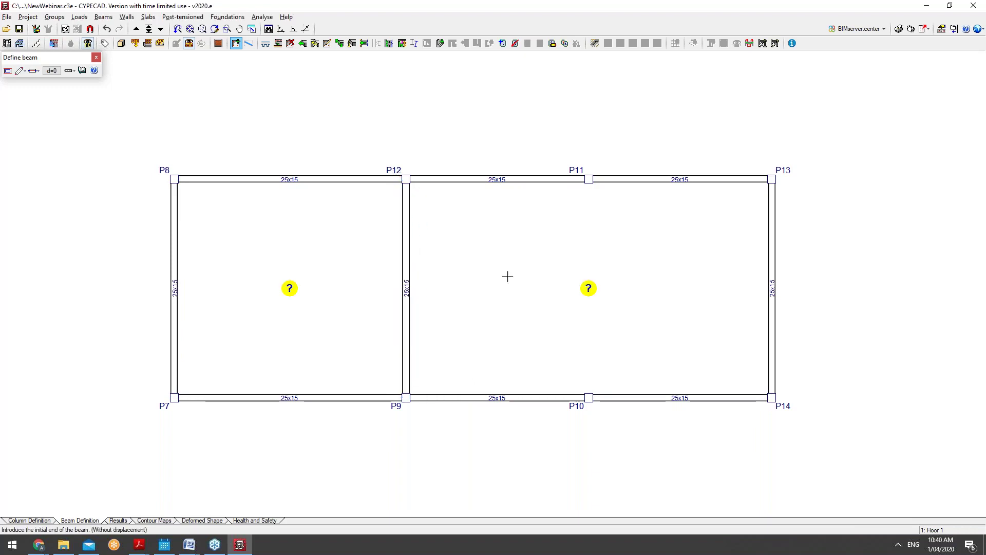
{"action": "left_click", "coordinate": [589, 397]}
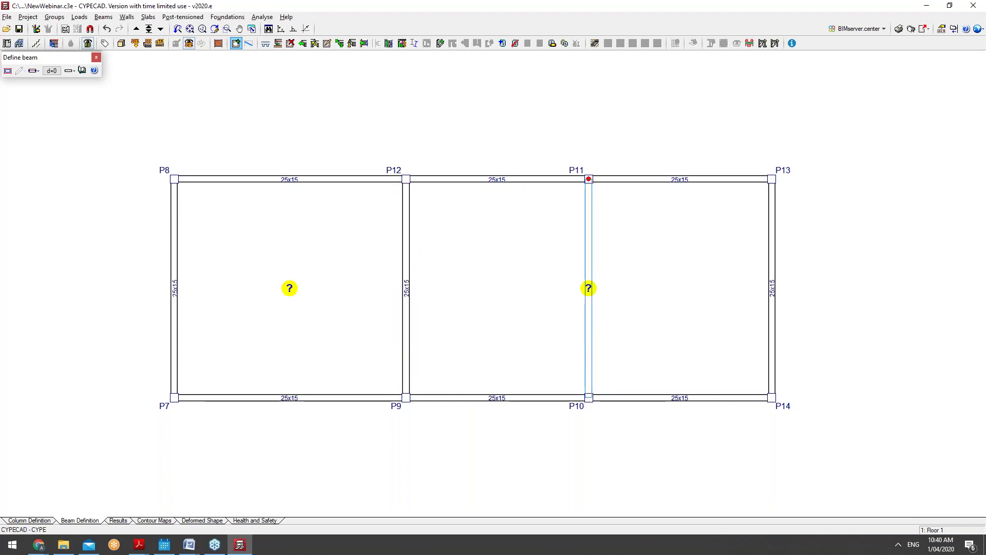
{"action": "left_click", "coordinate": [589, 178]}
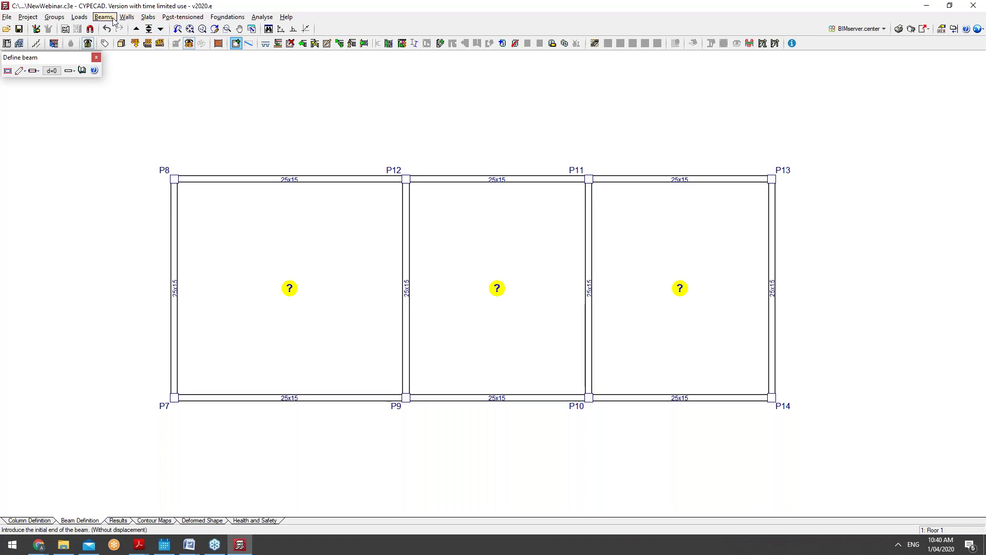
Define the three Floor 1 panels as 15 cm deep flat slabs, with reinforcement parallel to the beams P7-P8, P9-P12 and P10-P11.
{"action": "left_click", "coordinate": [155, 20]}
{"action": "left_click", "coordinate": [160, 28]}
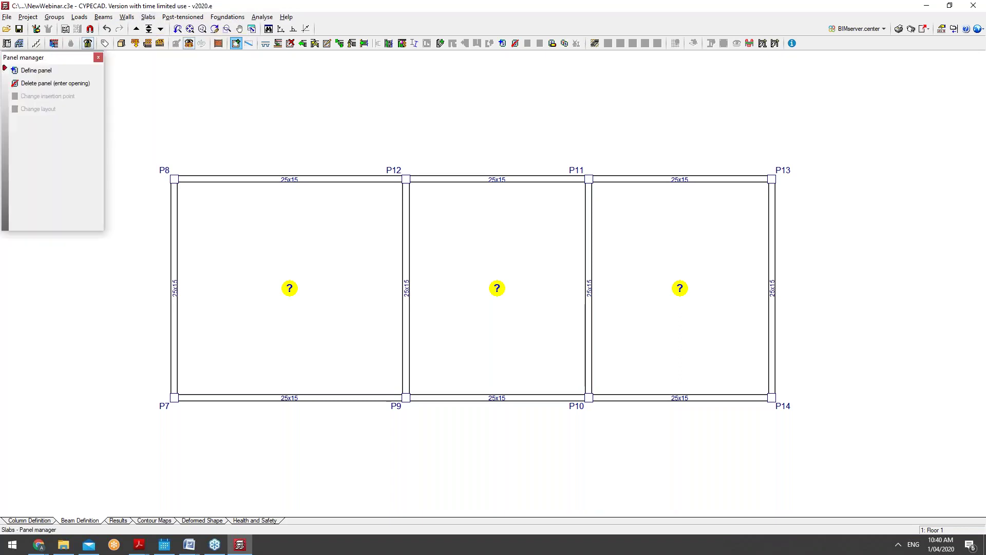
{"action": "left_click", "coordinate": [36, 69]}
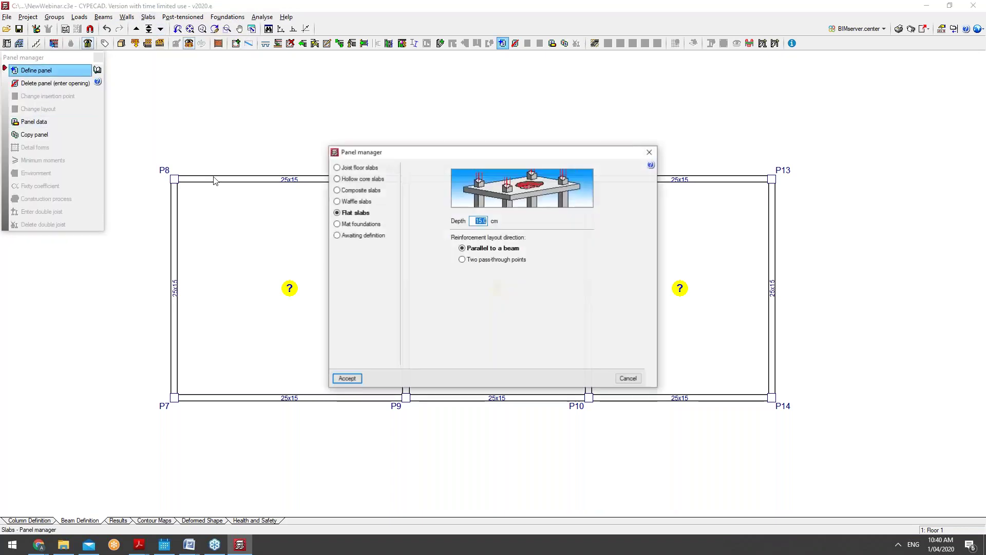
{"action": "left_click_drag", "start_coordinate": [427, 157], "coordinate": [413, 198]}
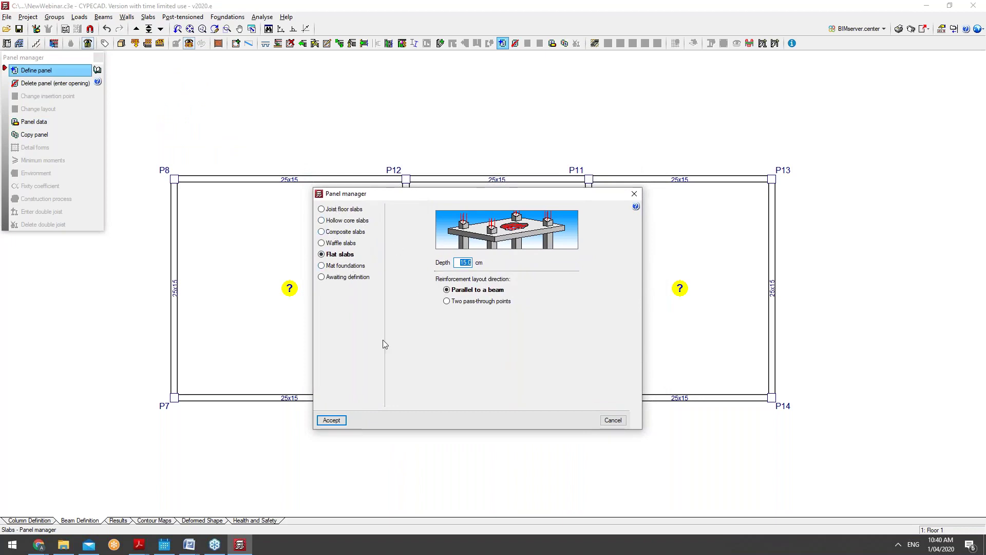
{"action": "left_click", "coordinate": [328, 419]}
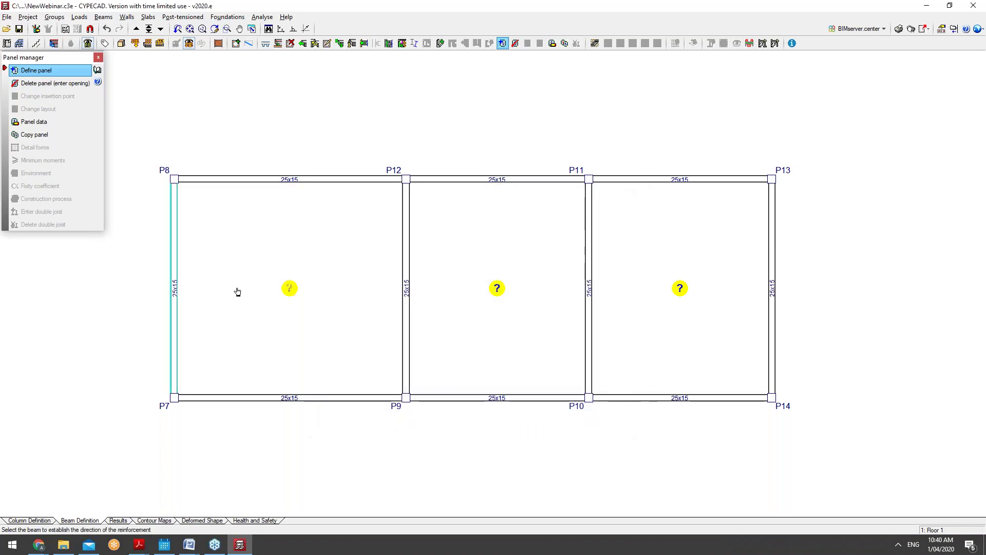
{"action": "left_click", "coordinate": [175, 277]}
{"action": "left_click", "coordinate": [410, 277]}
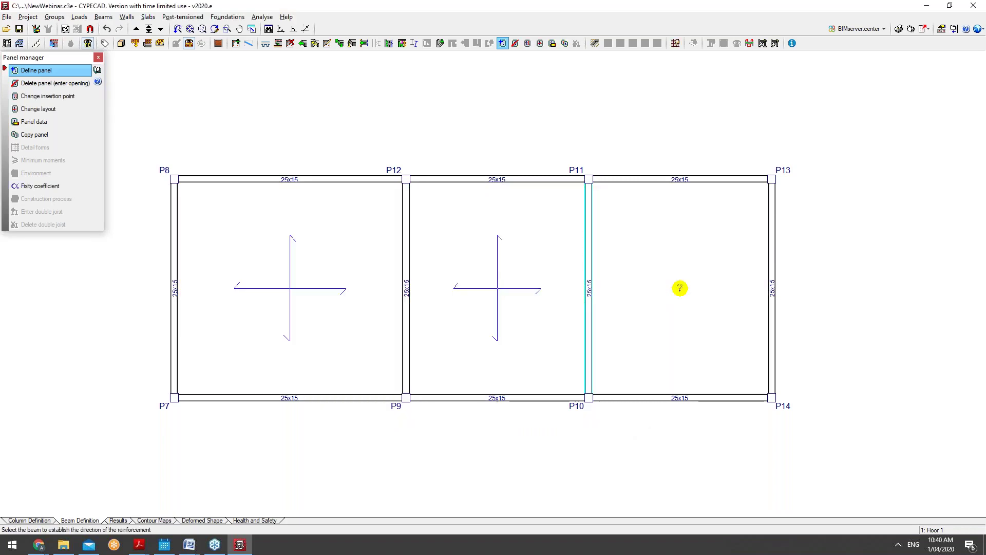
{"action": "left_click", "coordinate": [592, 272]}
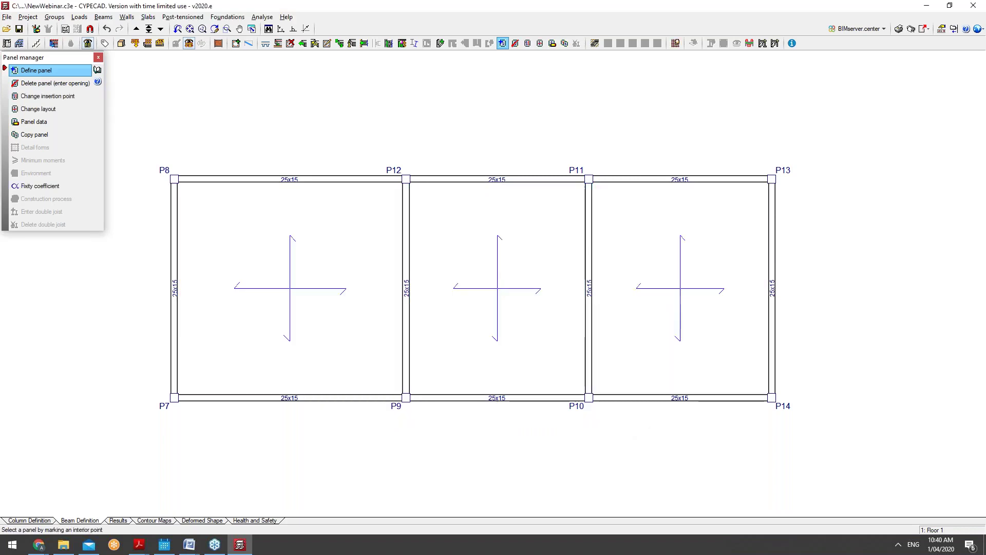
Go up to Floor 2 and draw 25x15 perimeter beams linking columns P8, P13, P14 and P7 back to P8.
{"action": "left_click", "coordinate": [136, 29]}
{"action": "left_click", "coordinate": [147, 17]}
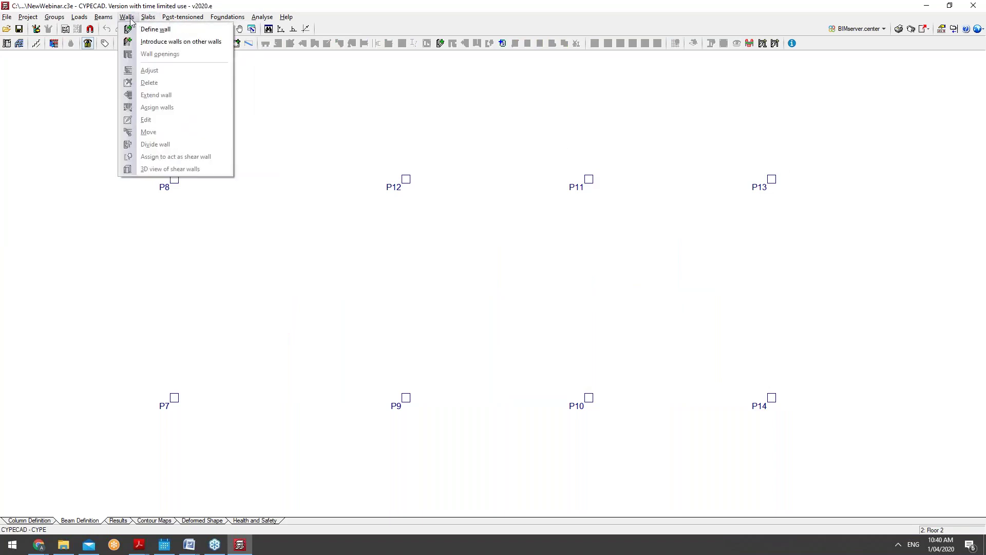
{"action": "left_click", "coordinate": [131, 29]}
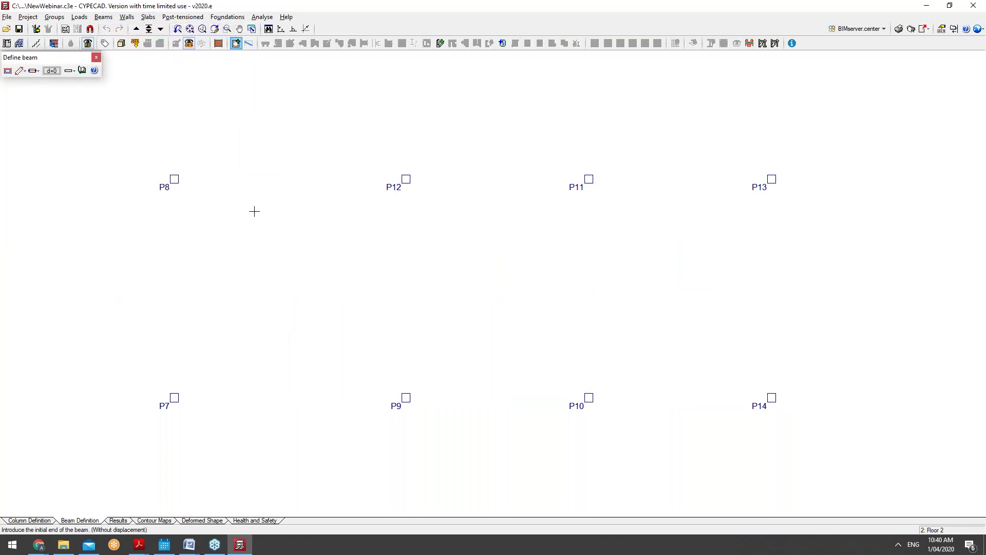
{"action": "left_click", "coordinate": [174, 179]}
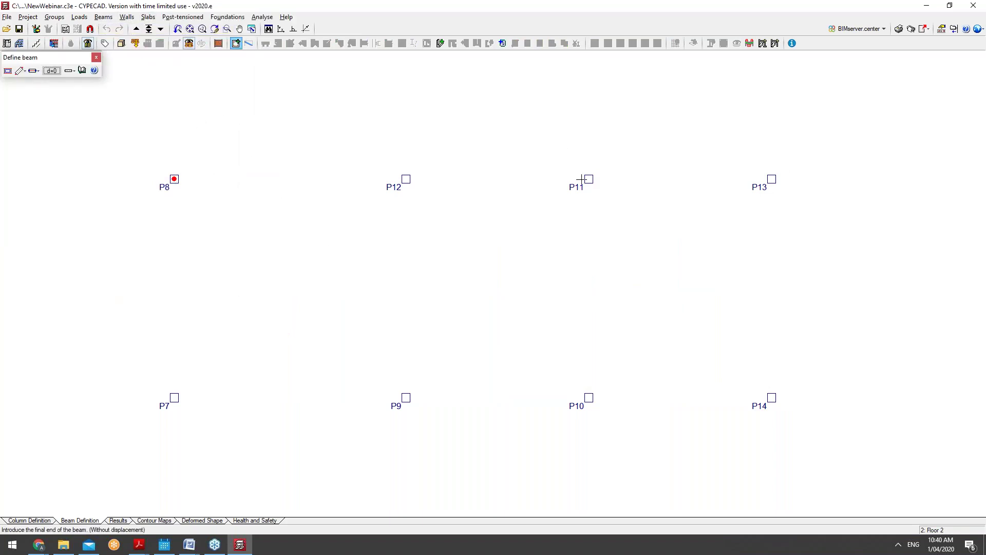
{"action": "left_click", "coordinate": [773, 180]}
{"action": "left_click", "coordinate": [773, 180]}
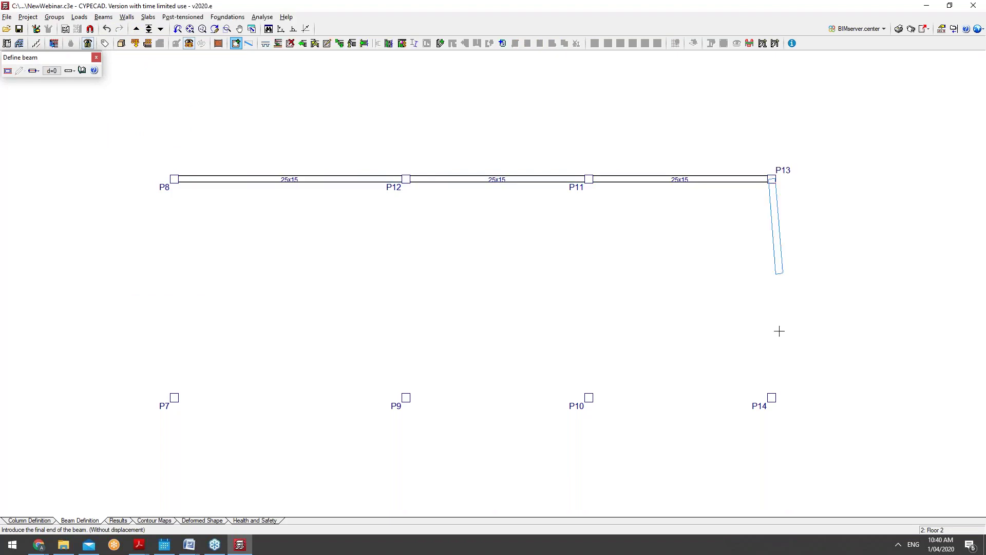
{"action": "left_click", "coordinate": [772, 397]}
{"action": "left_click", "coordinate": [772, 397]}
{"action": "left_click", "coordinate": [174, 397]}
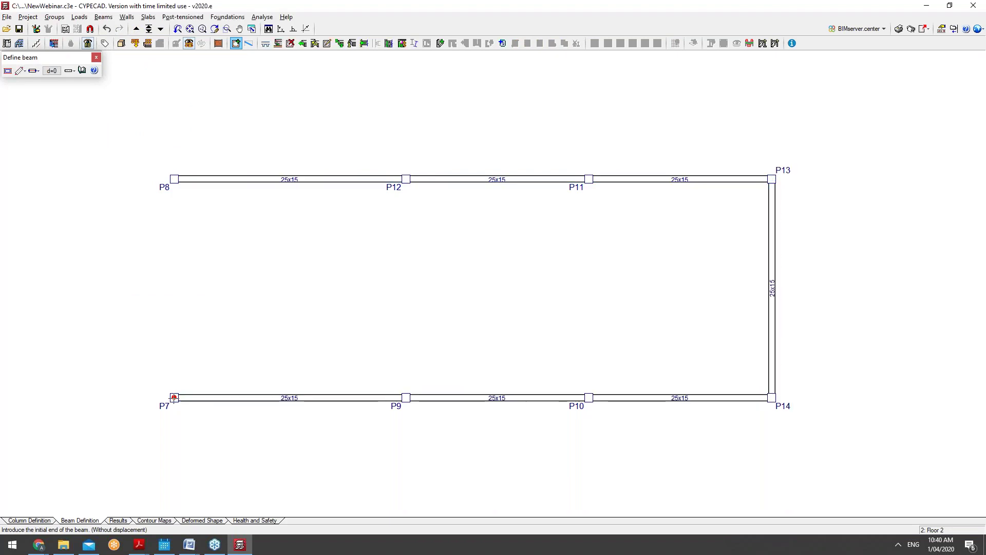
{"action": "left_click", "coordinate": [174, 397]}
{"action": "left_click", "coordinate": [174, 178]}
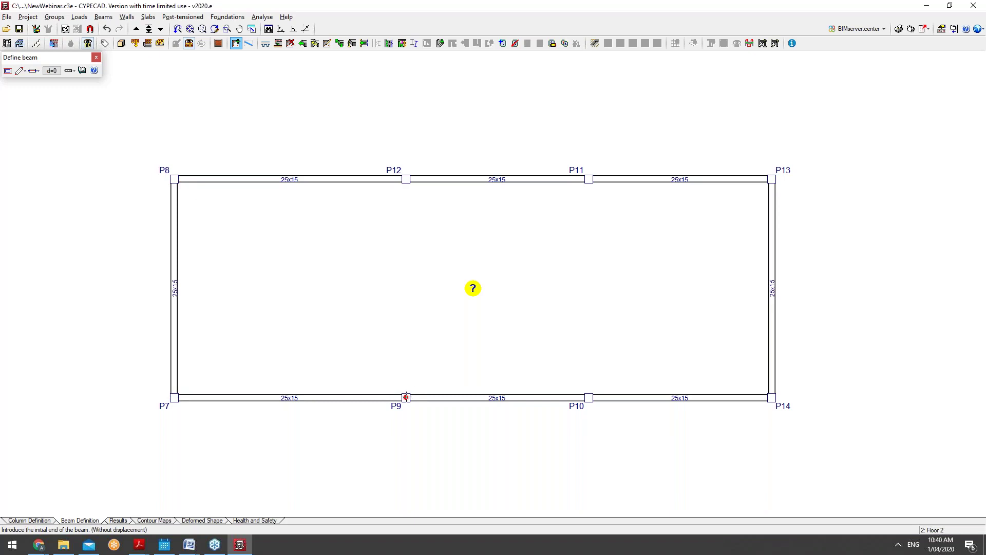
Add two interior 25x15 beams on Floor 2, from column P9 to P12 and from P10 to P11.
{"action": "left_click", "coordinate": [406, 397]}
{"action": "left_click", "coordinate": [405, 179]}
{"action": "left_click", "coordinate": [593, 398]}
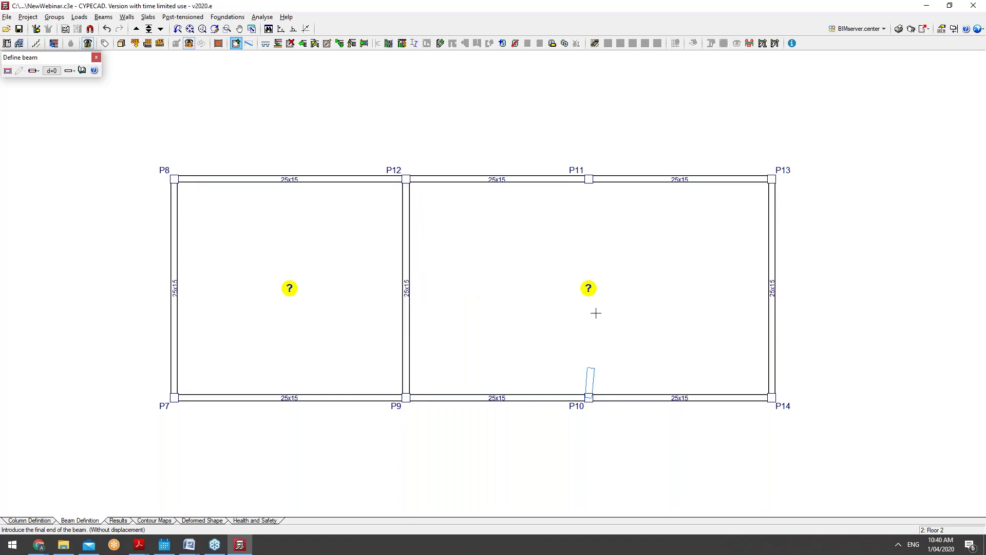
{"action": "left_click", "coordinate": [588, 179]}
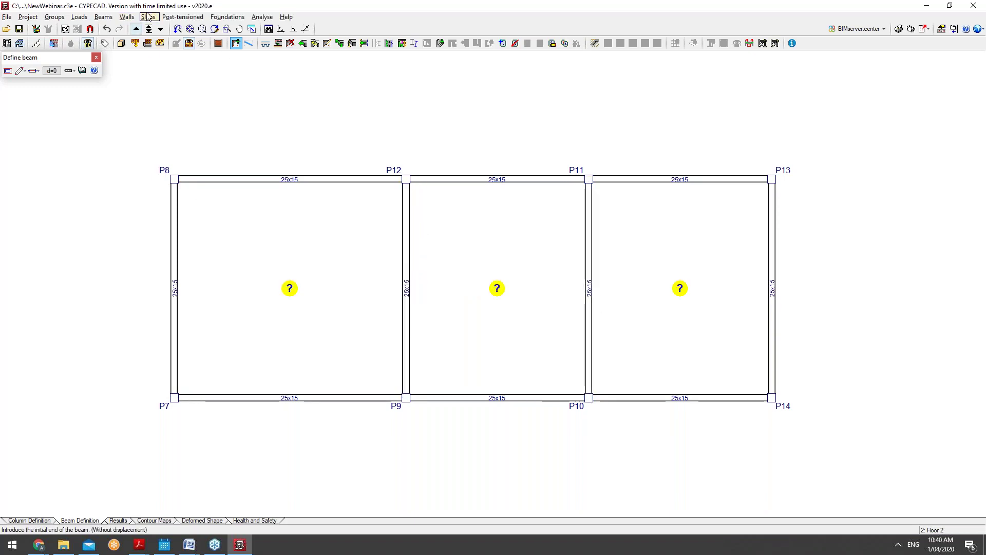
Define the three Floor 2 panels as 15 cm deep flat slabs with reinforcement parallel to a beam.
{"action": "left_click", "coordinate": [103, 17]}
{"action": "key", "text": "Escape"}
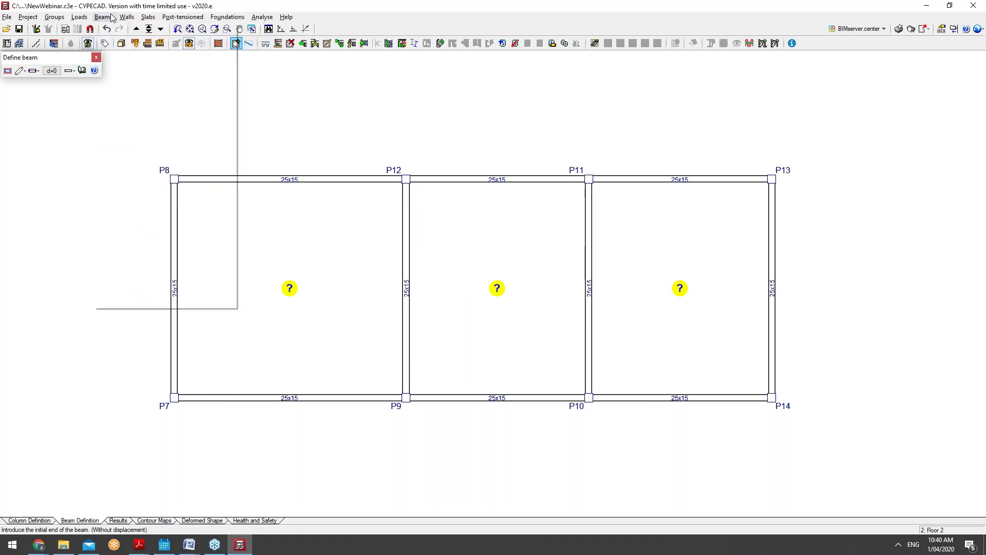
{"action": "left_click", "coordinate": [148, 17]}
{"action": "left_click", "coordinate": [164, 28]}
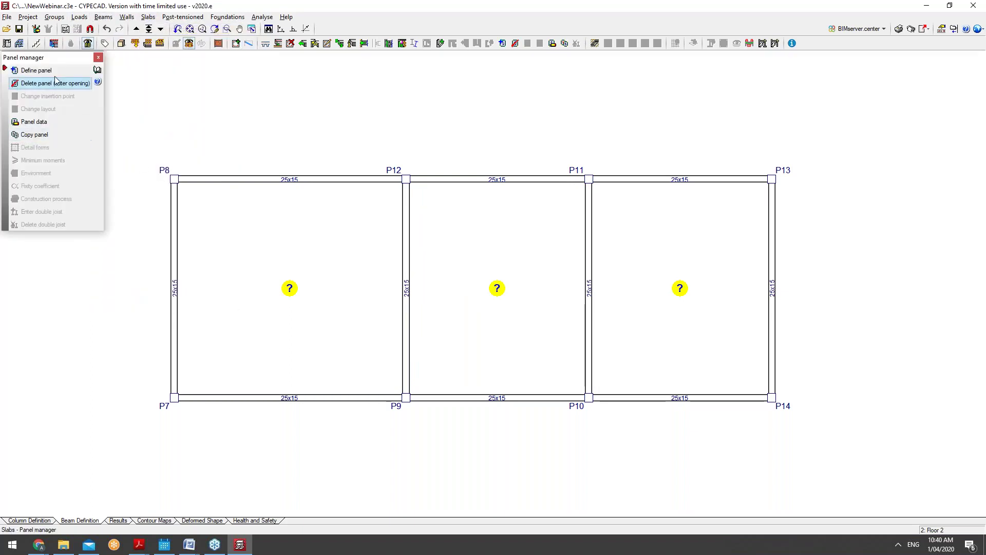
{"action": "left_click", "coordinate": [35, 70]}
{"action": "left_click", "coordinate": [347, 379]}
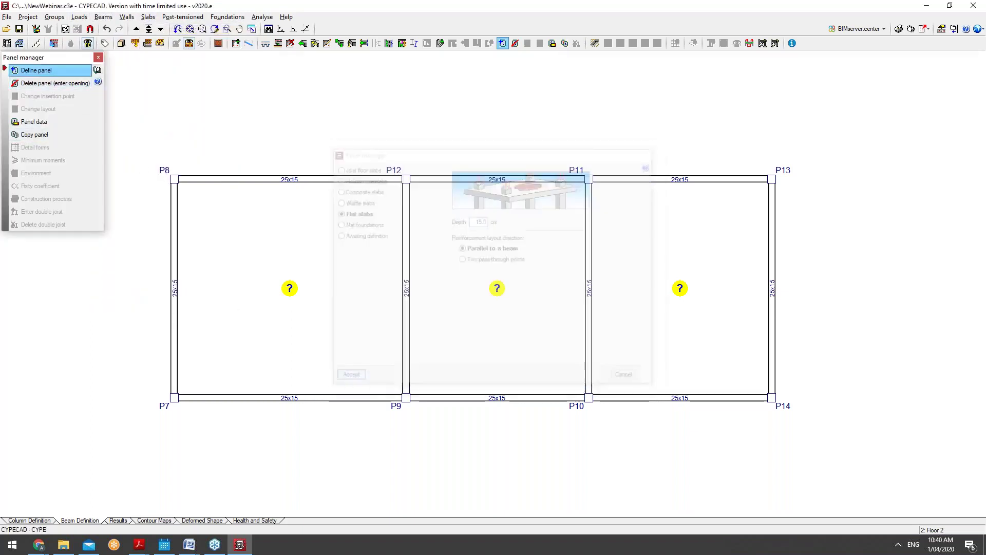
{"action": "left_click", "coordinate": [190, 275]}
{"action": "left_click", "coordinate": [398, 280]}
{"action": "left_click", "coordinate": [397, 280]}
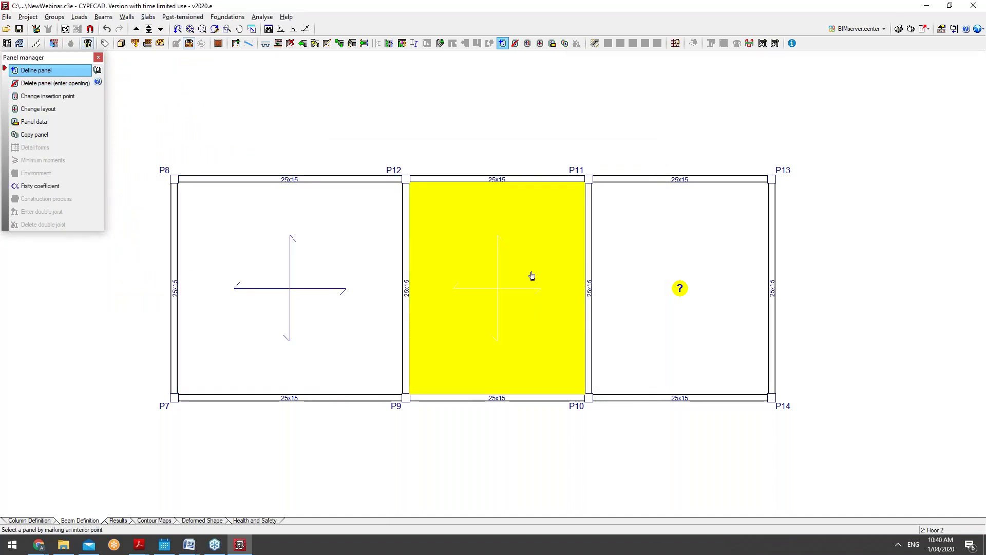
{"action": "left_click", "coordinate": [668, 282]}
{"action": "left_click", "coordinate": [587, 288]}
Go up to Floor 3 and draw 25x15 beams around the first bay, linking columns P8, P12, P9, P7 and back to P8.
{"action": "left_click", "coordinate": [152, 30]}
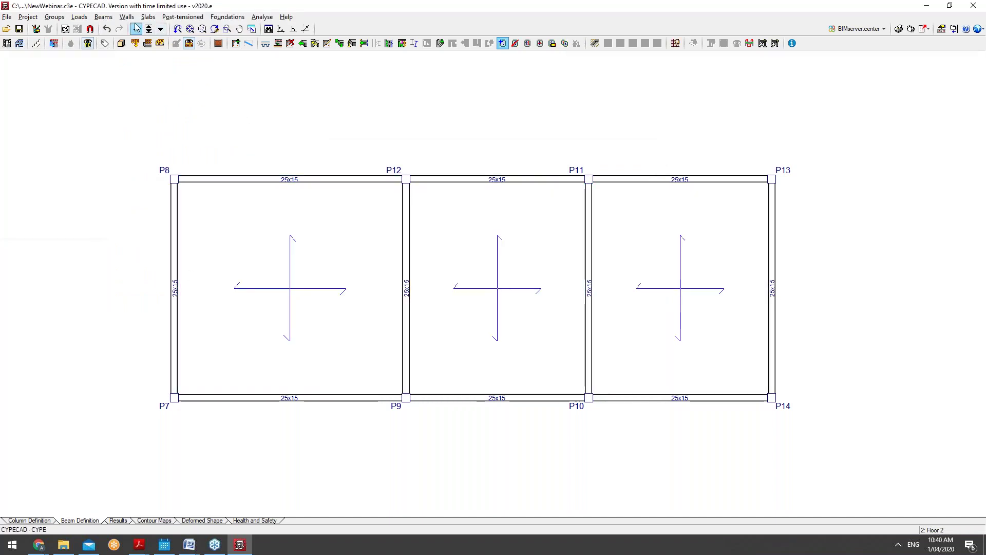
{"action": "left_click", "coordinate": [153, 19]}
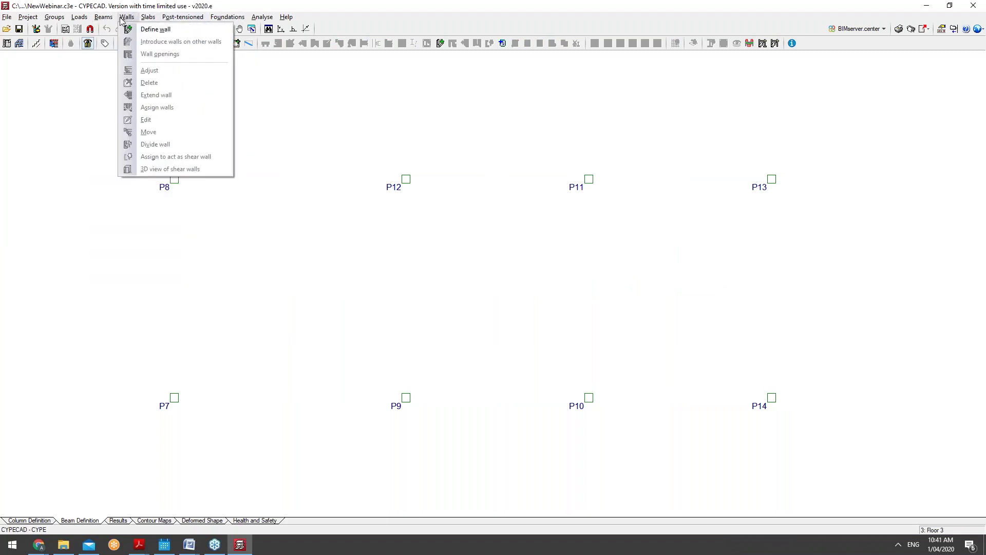
{"action": "left_click", "coordinate": [124, 29]}
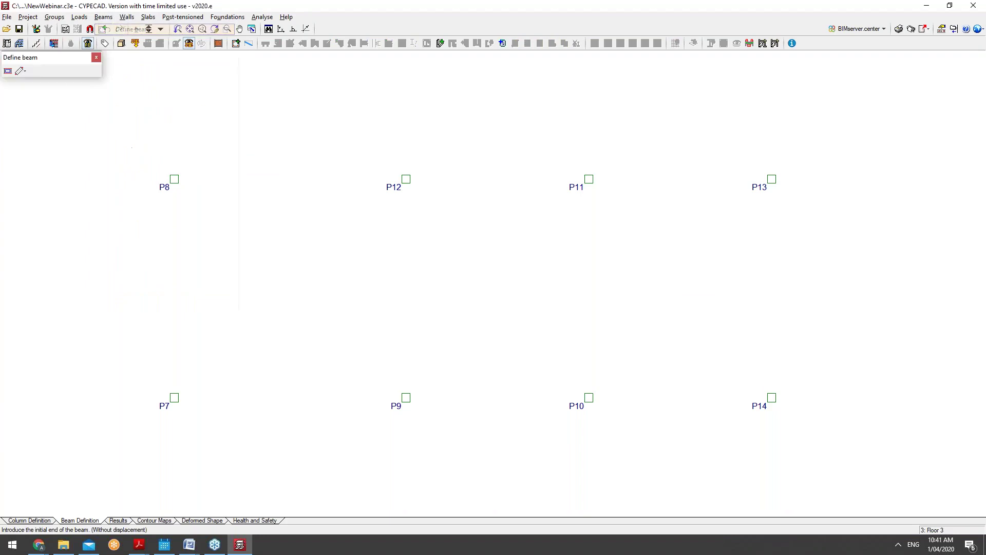
{"action": "left_click", "coordinate": [174, 179]}
{"action": "left_click", "coordinate": [406, 178]}
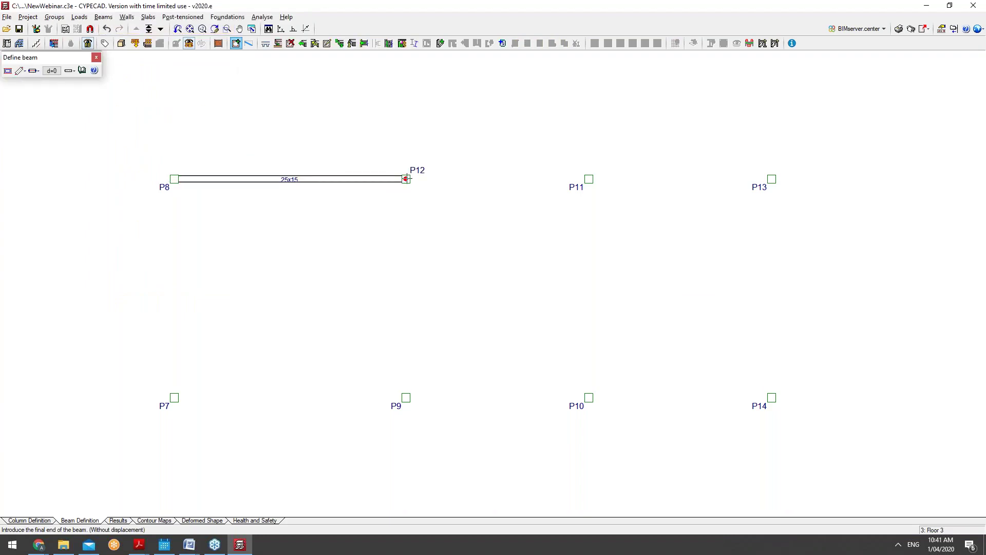
{"action": "left_click", "coordinate": [405, 397]}
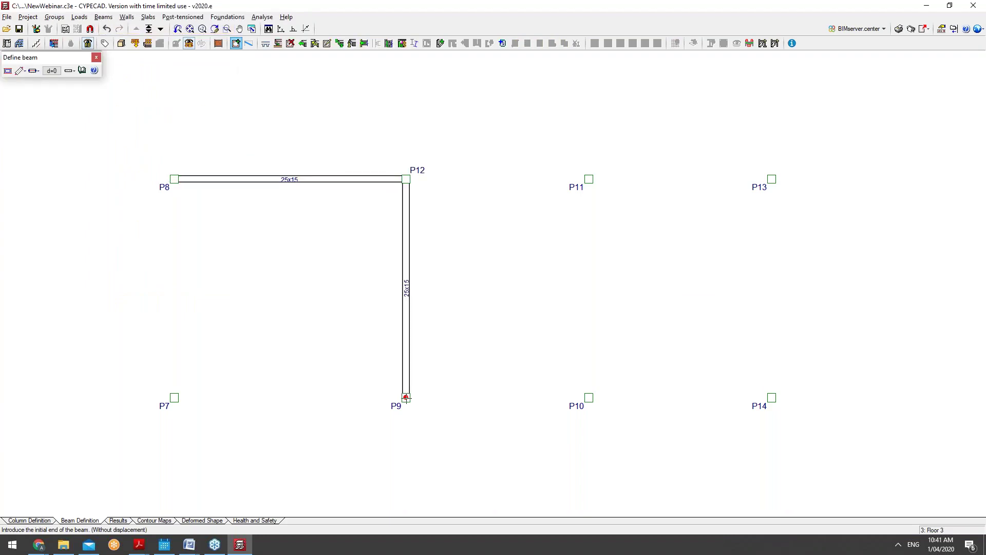
{"action": "left_click", "coordinate": [174, 397]}
{"action": "left_click", "coordinate": [174, 179]}
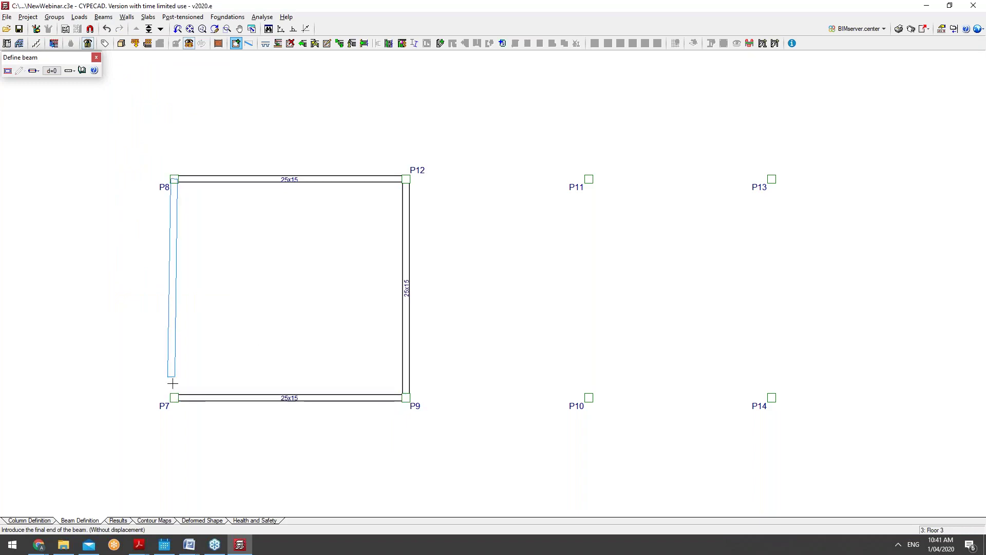
{"action": "left_click", "coordinate": [174, 397]}
Add 25x15 beams on Floor 3 from P12 through P11, P13 and P14 back to P9, plus an interior one from P10 to P11.
{"action": "left_click", "coordinate": [406, 179]}
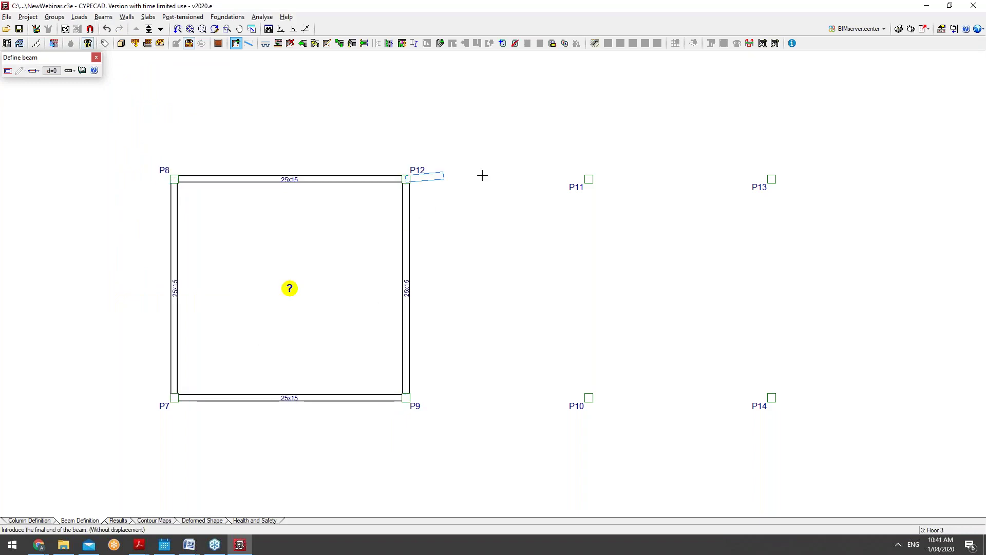
{"action": "left_click", "coordinate": [589, 178]}
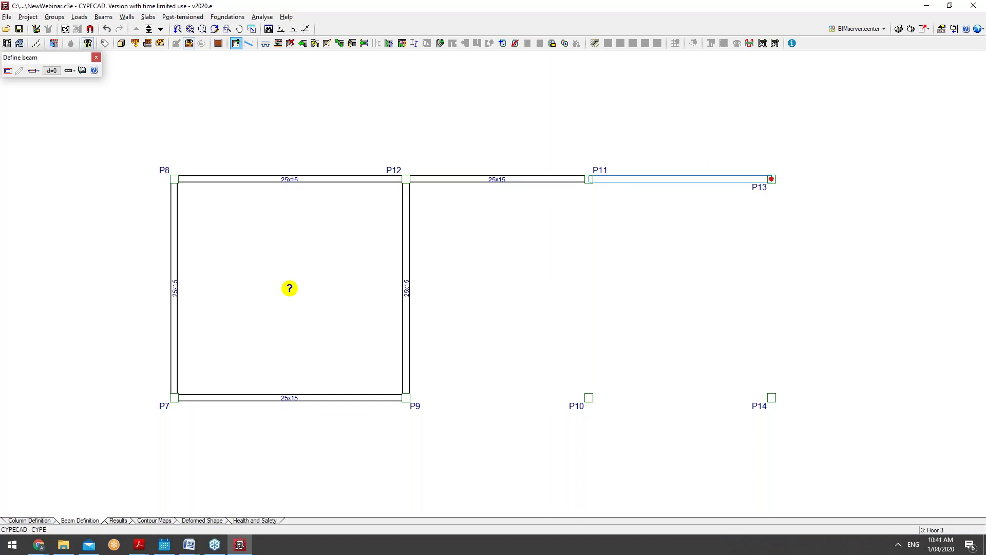
{"action": "left_click", "coordinate": [772, 179]}
{"action": "left_click", "coordinate": [772, 397]}
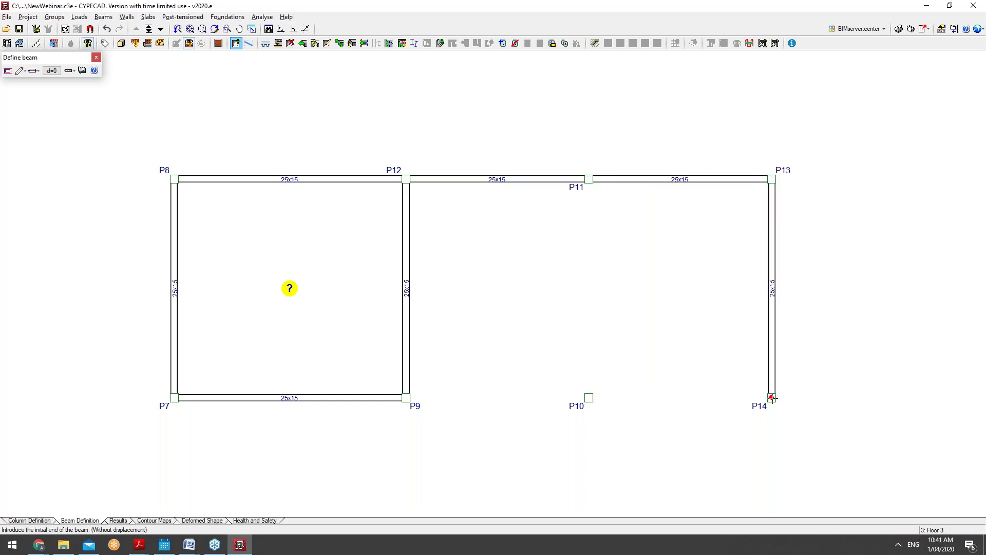
{"action": "left_click", "coordinate": [406, 397]}
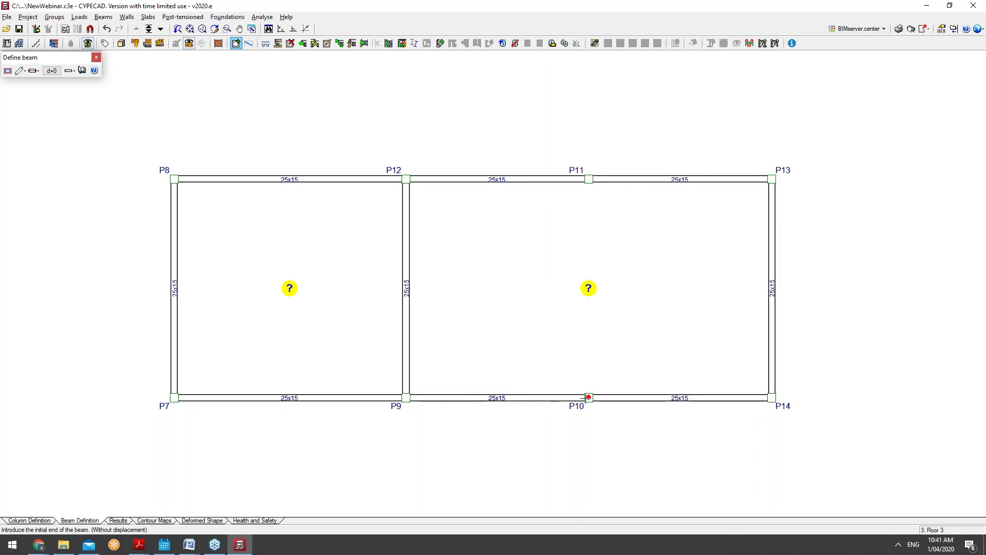
{"action": "left_click", "coordinate": [588, 397]}
{"action": "left_click", "coordinate": [589, 179]}
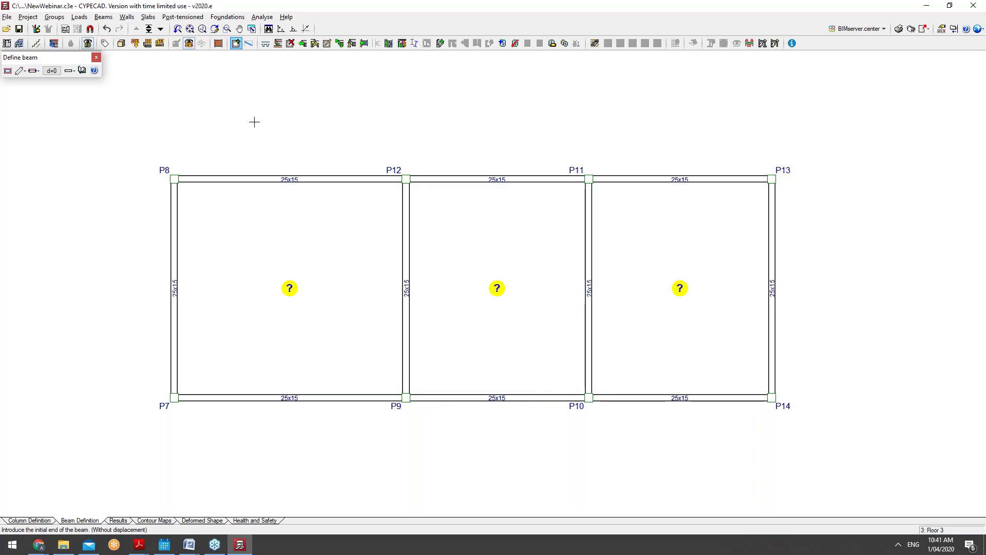
Define the three Floor 3 panels as flat slabs, with reinforcement parallel to beams P7-P8, P9-P12 and P10-P11.
{"action": "left_click", "coordinate": [109, 16]}
{"action": "mouse_move", "coordinate": [144, 18]}
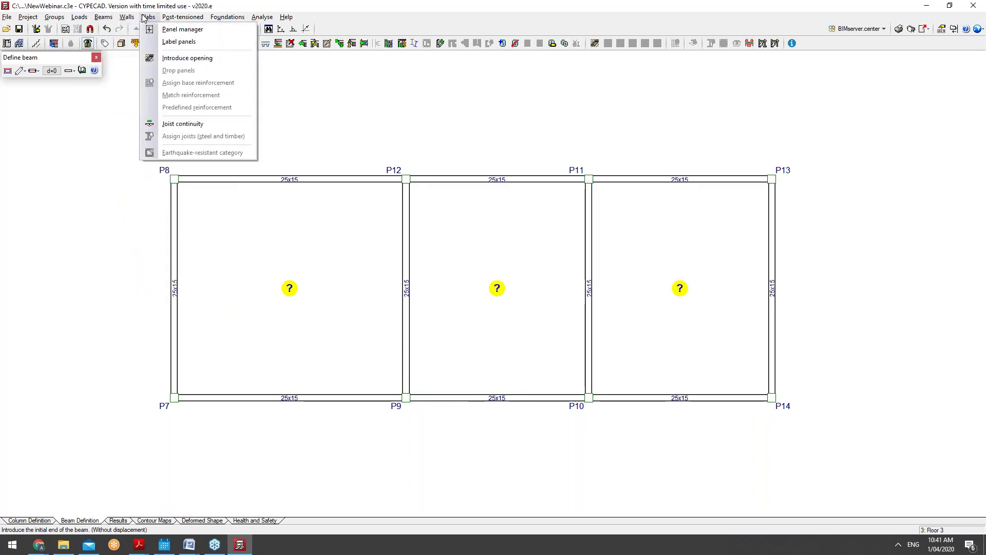
{"action": "left_click", "coordinate": [177, 29]}
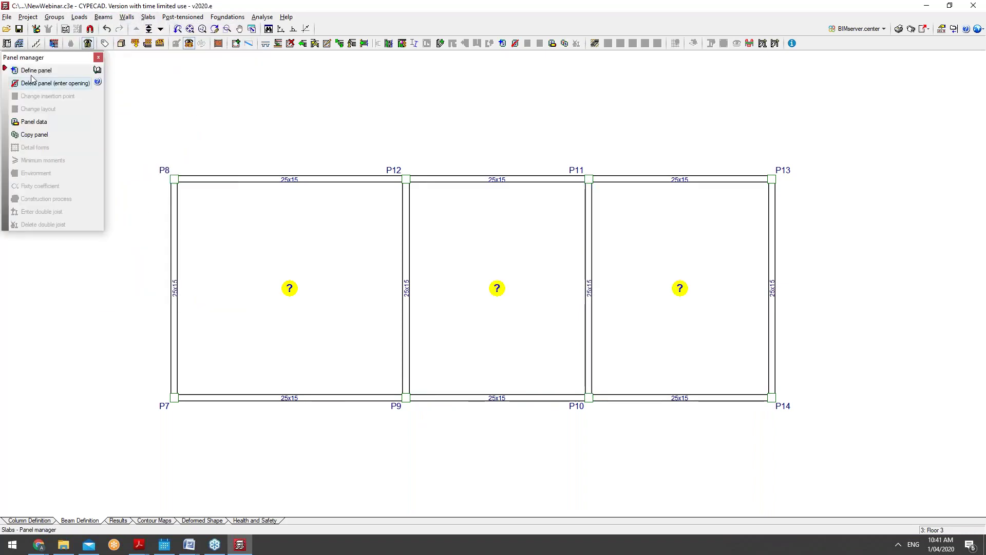
{"action": "left_click", "coordinate": [347, 381]}
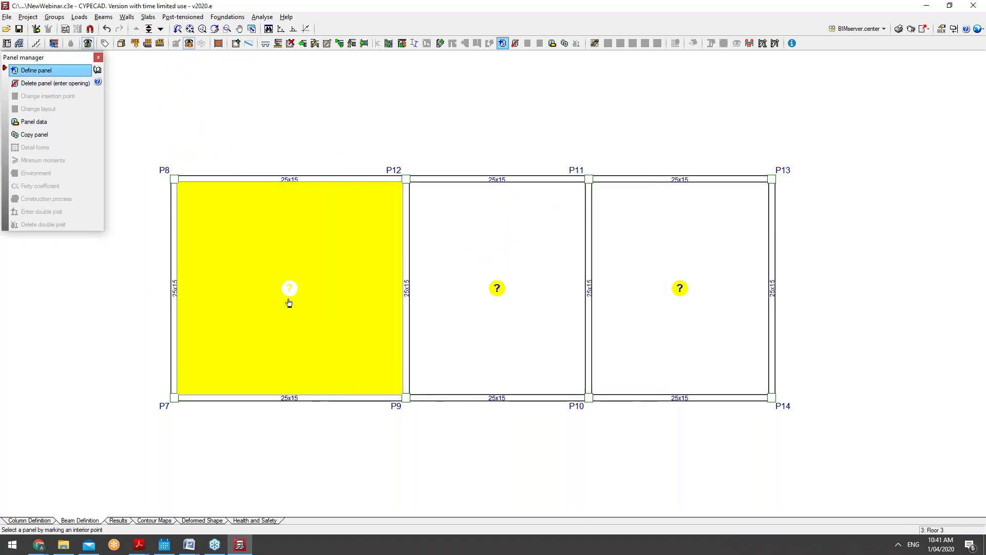
{"action": "left_click", "coordinate": [288, 286]}
{"action": "left_click", "coordinate": [184, 284]}
{"action": "left_click", "coordinate": [426, 277]}
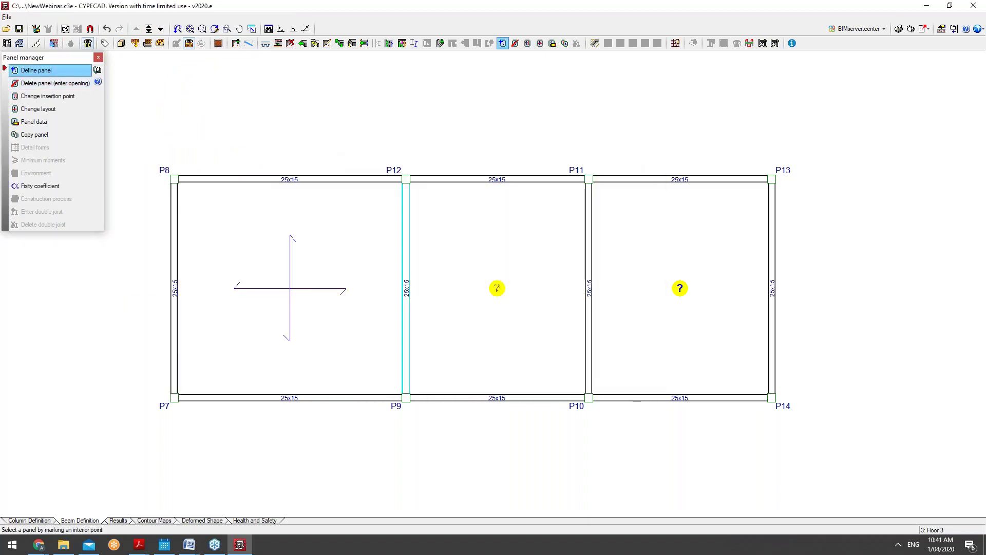
{"action": "left_click", "coordinate": [406, 272]}
{"action": "left_click", "coordinate": [589, 266]}
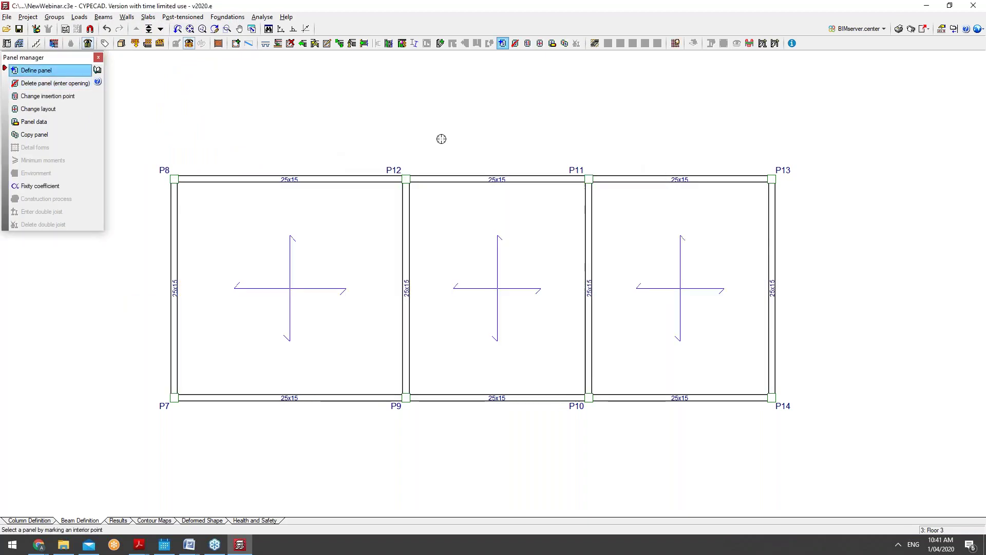
Inspect the whole building in the 3D view from several sides, and close that view.
{"action": "left_click", "coordinate": [122, 45]}
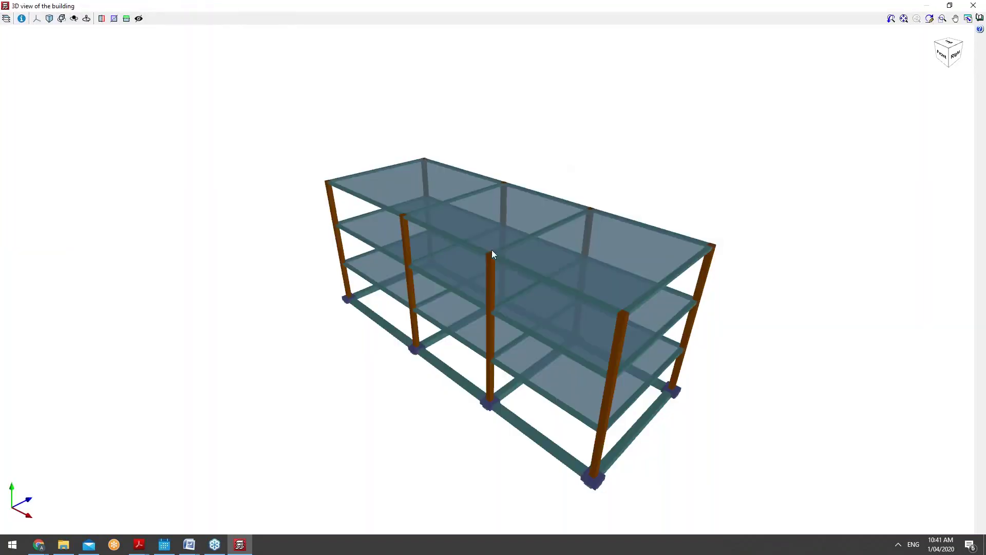
{"action": "left_click_drag", "start_coordinate": [492, 249], "coordinate": [521, 328]}
{"action": "left_click_drag", "start_coordinate": [509, 330], "coordinate": [429, 306]}
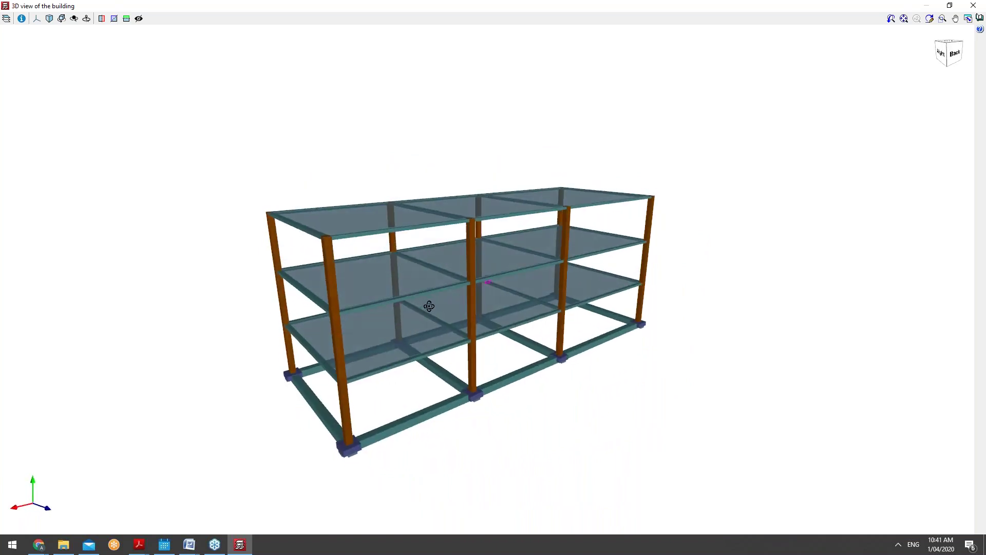
{"action": "left_click", "coordinate": [973, 5]}
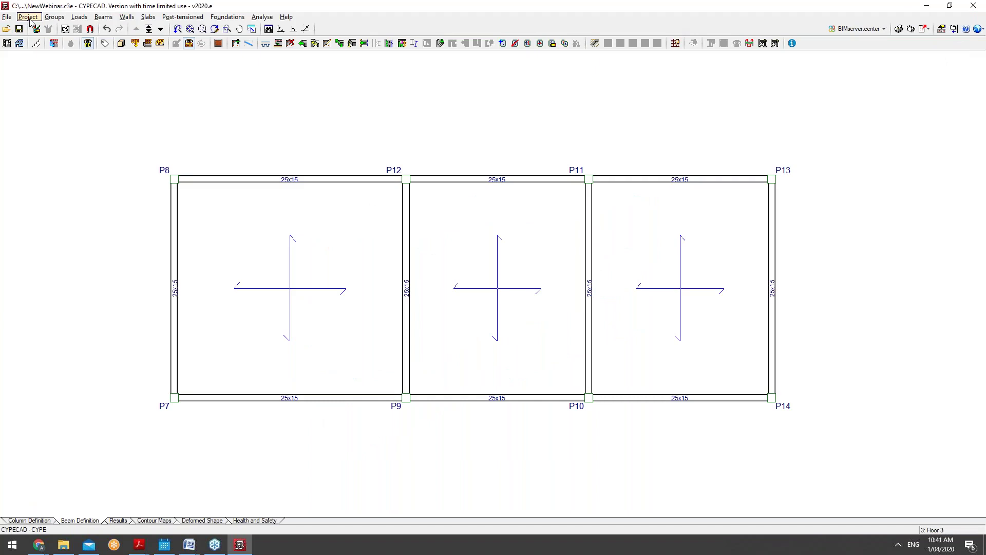
{"action": "left_click", "coordinate": [29, 19]}
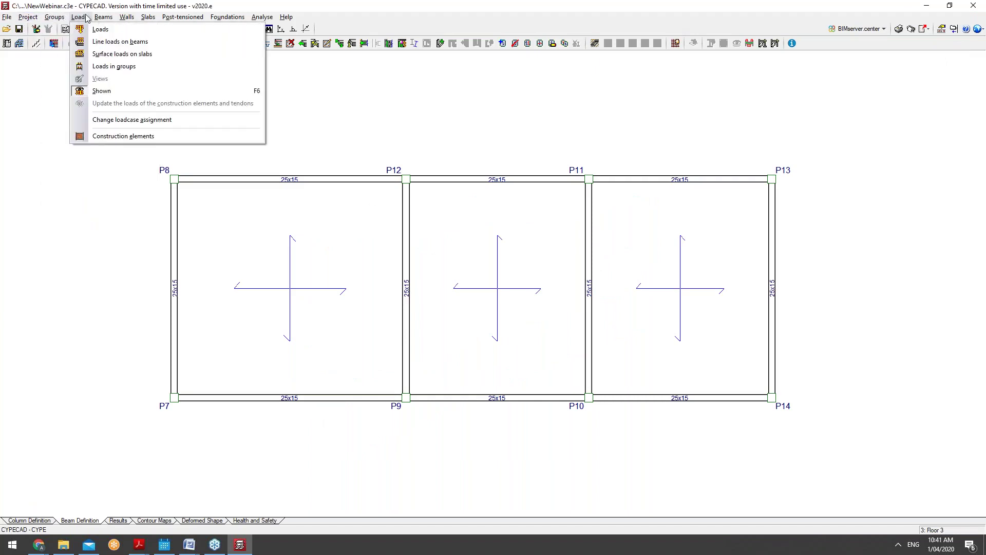
{"action": "mouse_move", "coordinate": [103, 17]}
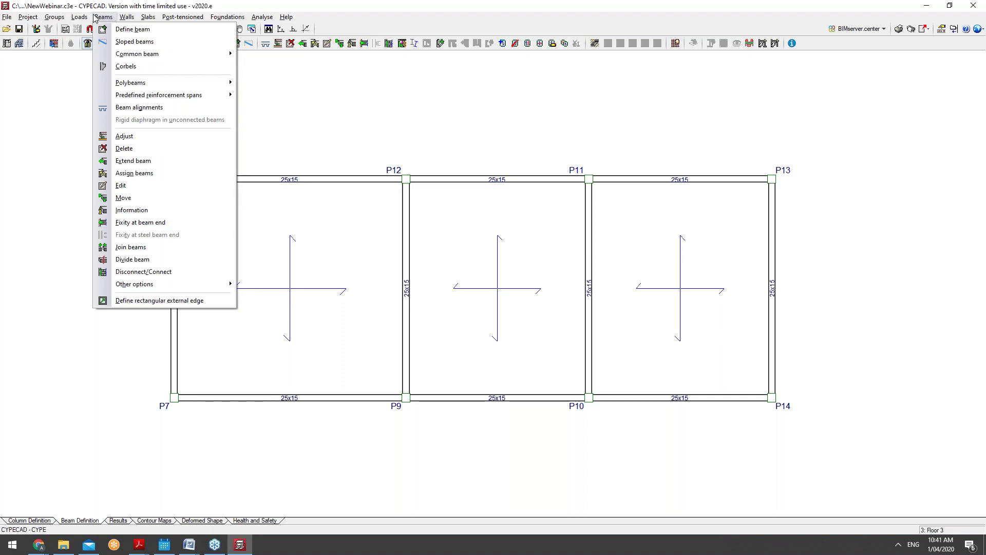
{"action": "mouse_move", "coordinate": [63, 18]}
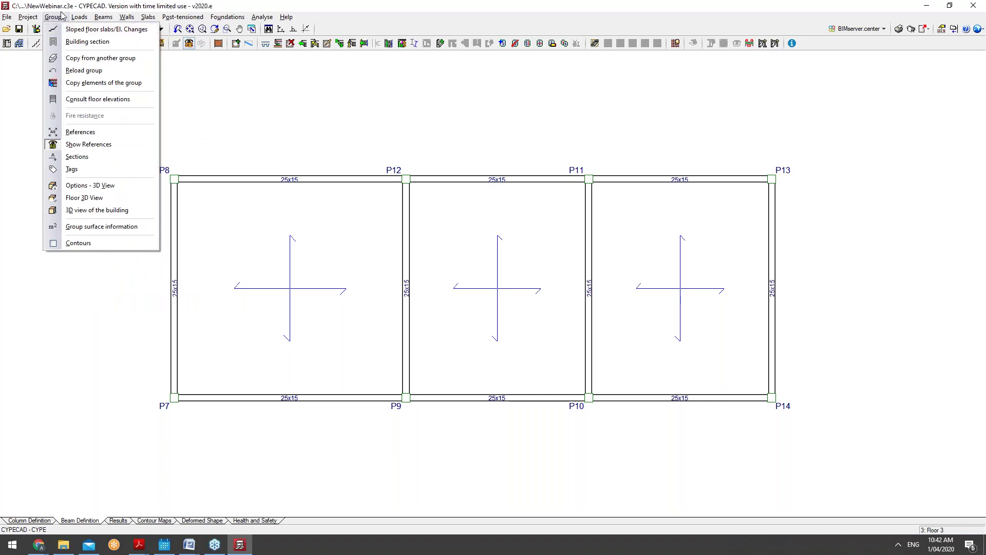
{"action": "left_click", "coordinate": [84, 59]}
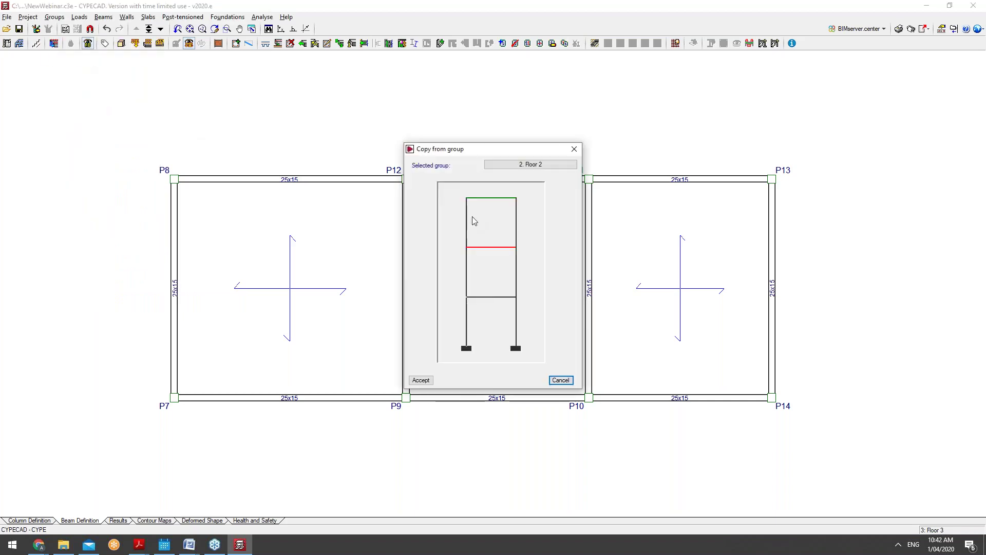
{"action": "left_click", "coordinate": [495, 292]}
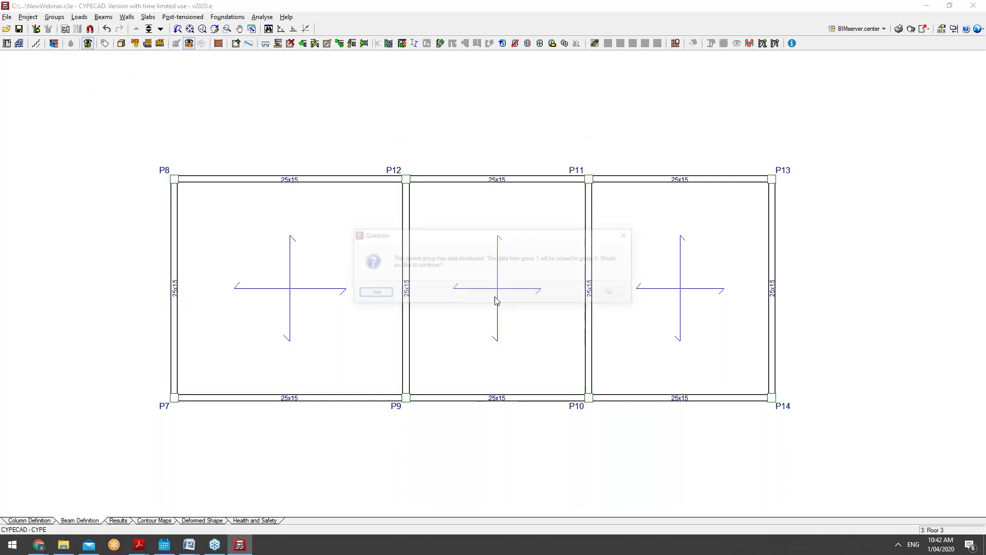
{"action": "left_click", "coordinate": [613, 294]}
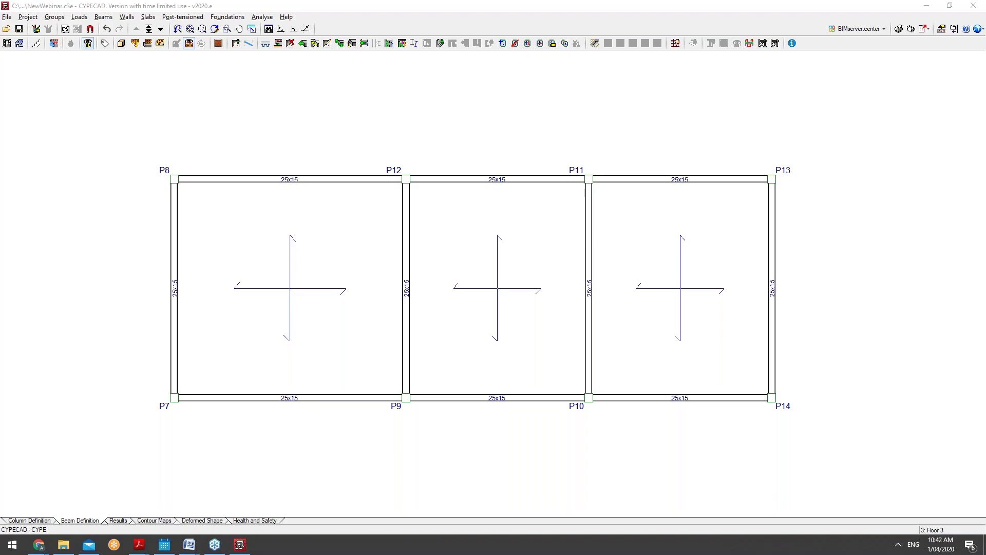
Go to the Foundations group and move up through the floors to Floor 3, reviewing each plan.
{"action": "left_click", "coordinate": [148, 29]}
{"action": "left_click", "coordinate": [504, 331]}
{"action": "left_click", "coordinate": [419, 378]}
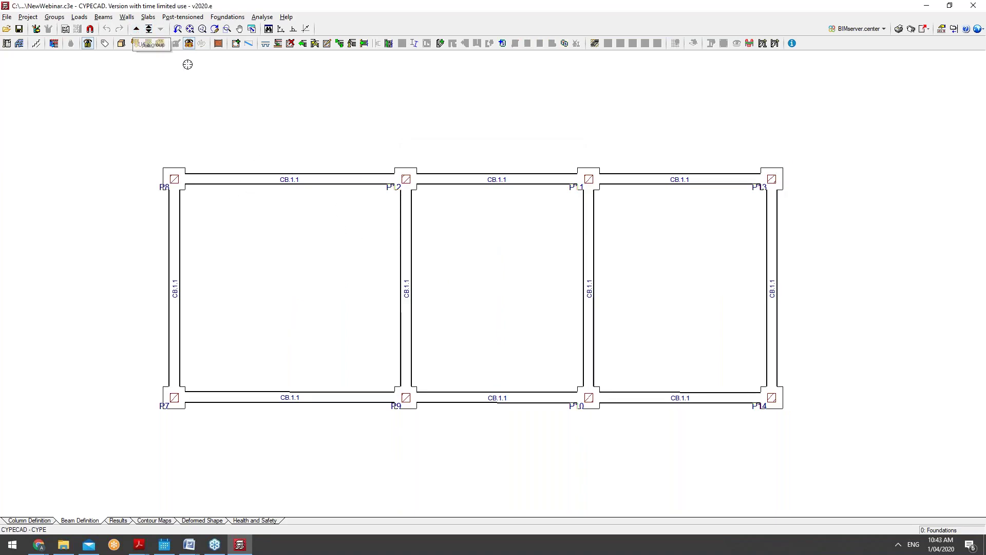
{"action": "left_click", "coordinate": [136, 29]}
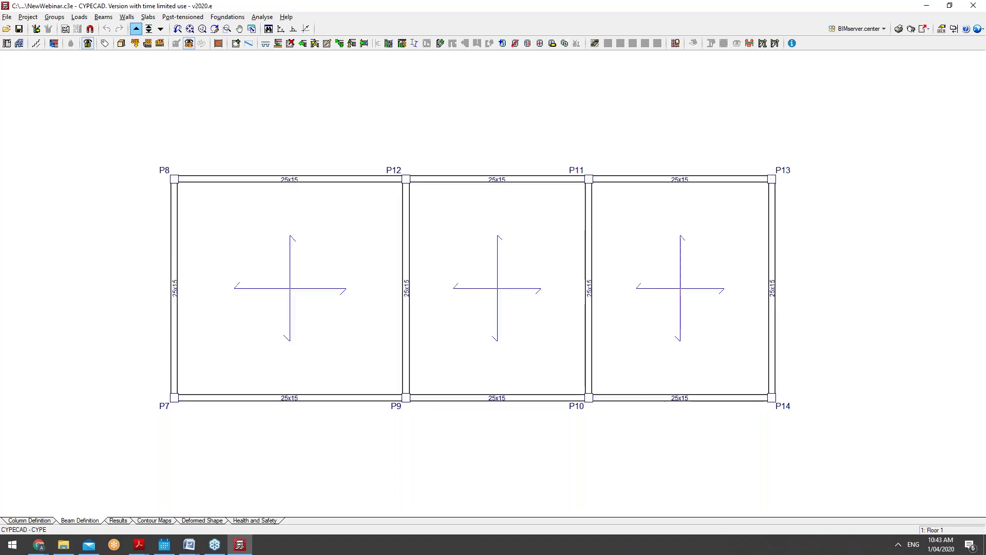
{"action": "left_click", "coordinate": [136, 29]}
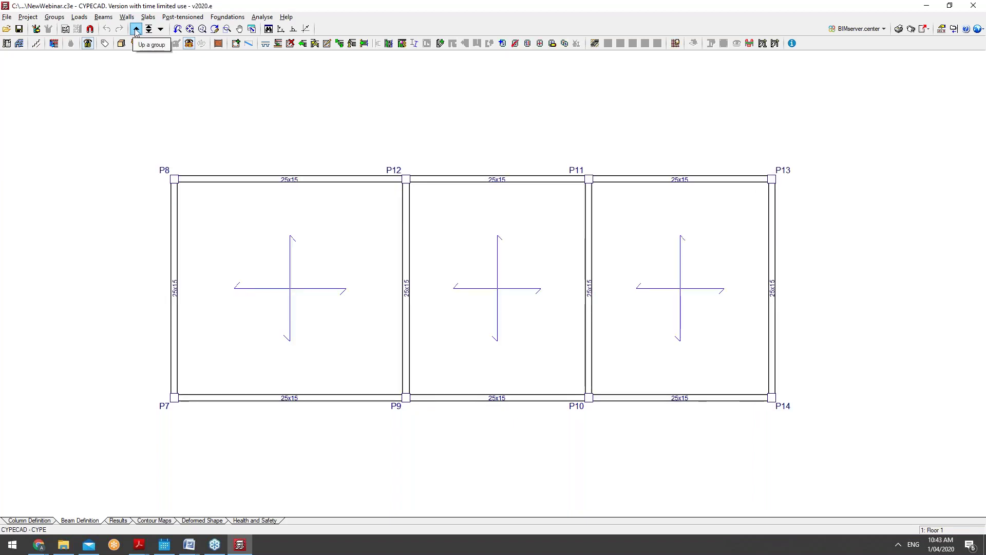
{"action": "left_click", "coordinate": [137, 30]}
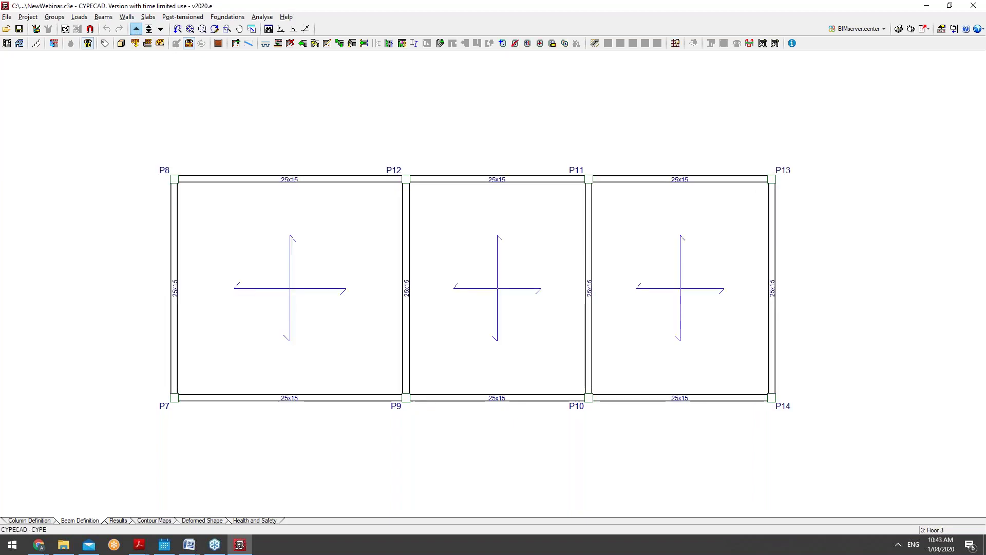
Run the project analysis including the foundation.
{"action": "left_click", "coordinate": [228, 17]}
{"action": "mouse_move", "coordinate": [259, 18]}
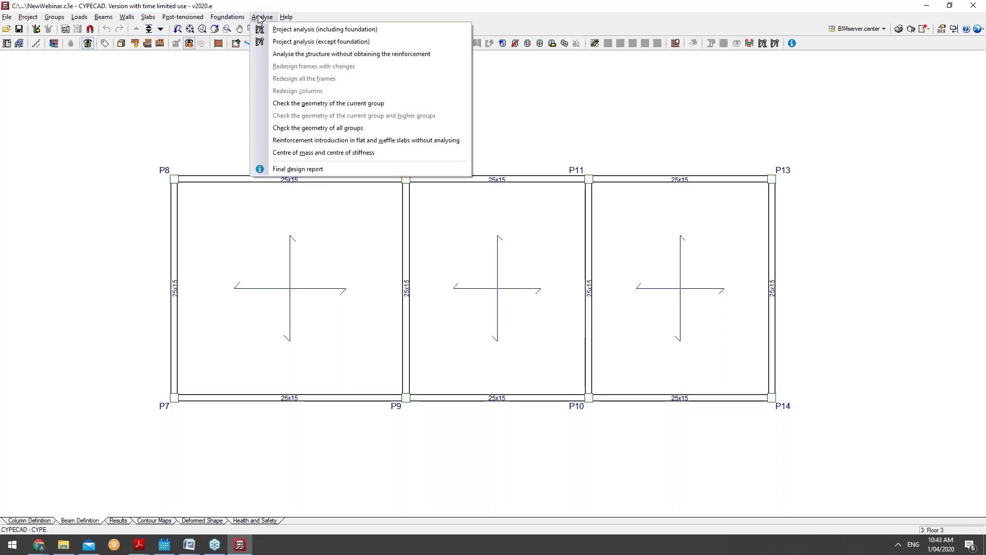
{"action": "left_click", "coordinate": [293, 31]}
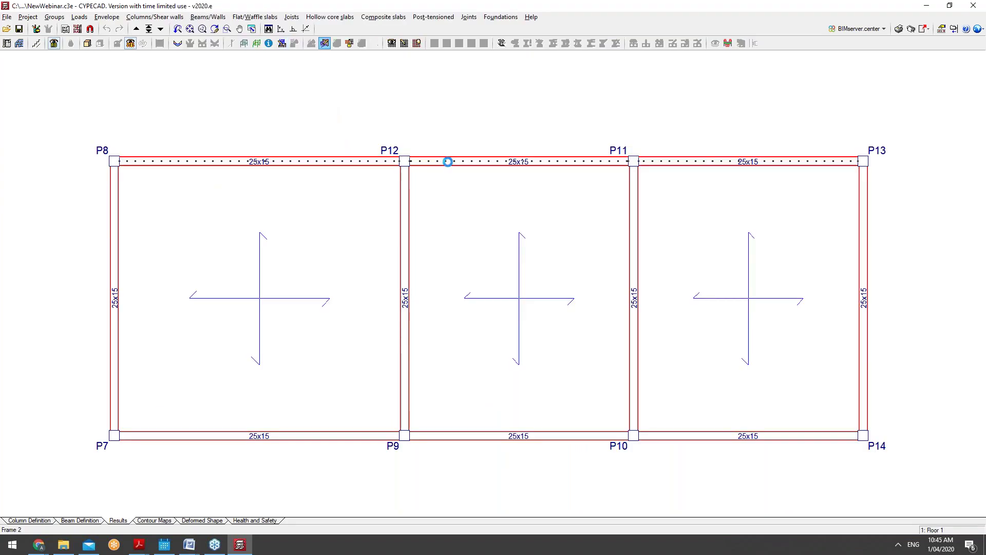
Open the Floor 1 frame from P8 to P13 in the beam editor and examine its reinforcement area graphs, deflection options and P8-P12 span checks.
{"action": "left_click", "coordinate": [446, 161]}
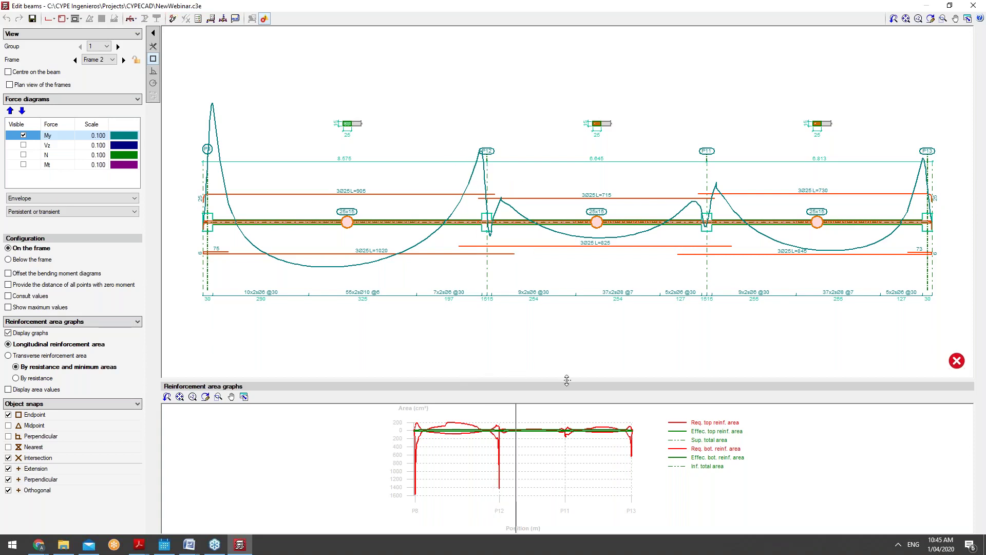
{"action": "left_click_drag", "start_coordinate": [566, 380], "coordinate": [567, 331]}
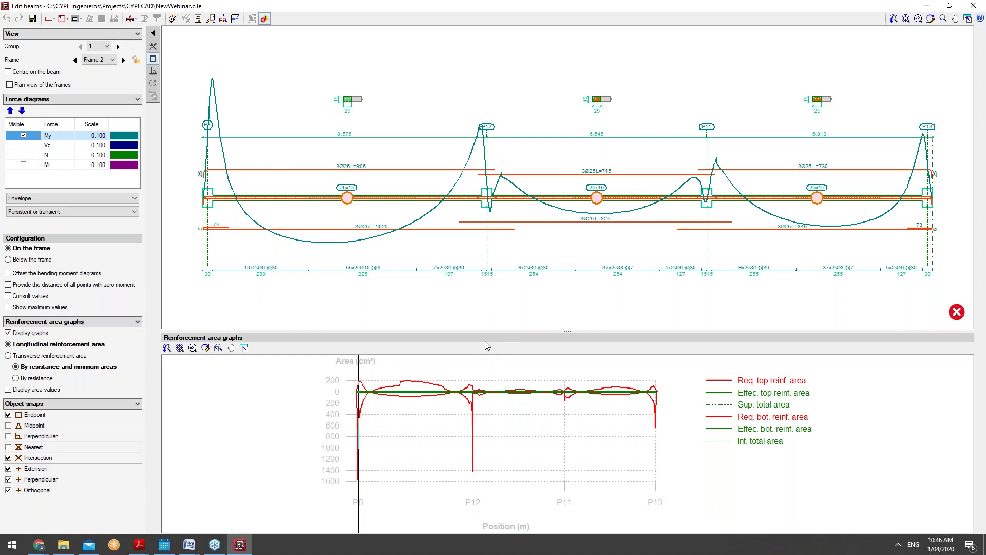
{"action": "left_click", "coordinate": [200, 18]}
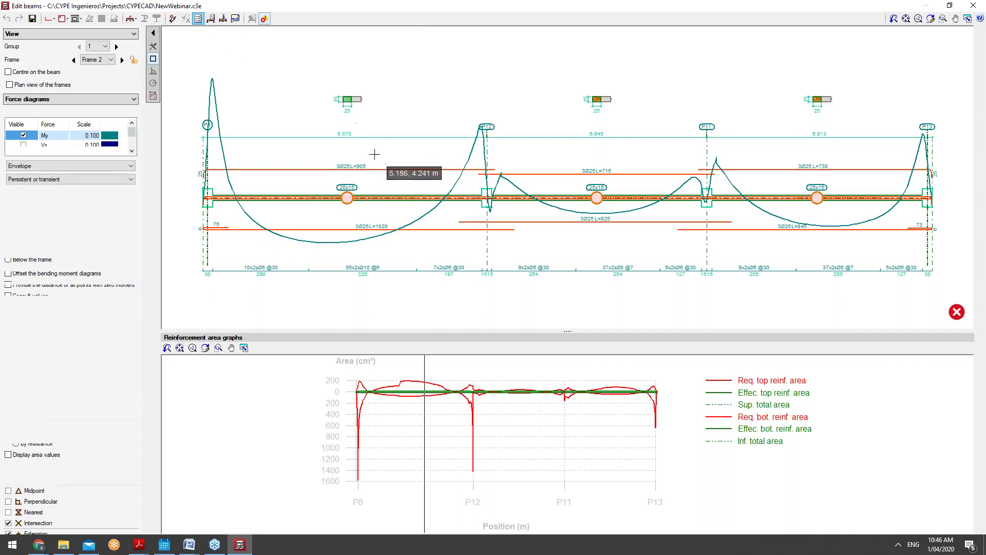
{"action": "mouse_move", "coordinate": [347, 197]}
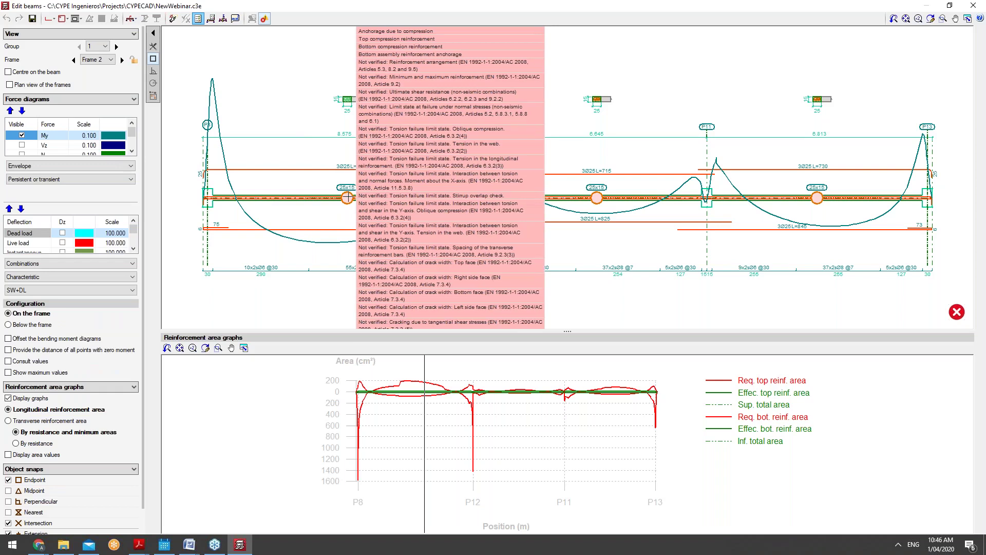
{"action": "left_click", "coordinate": [211, 19]}
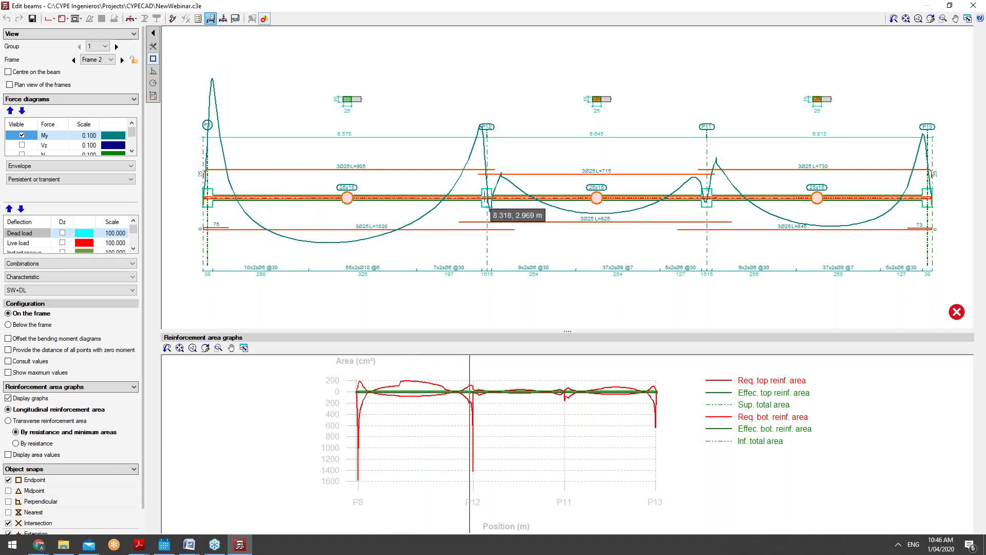
{"action": "left_click", "coordinate": [211, 21]}
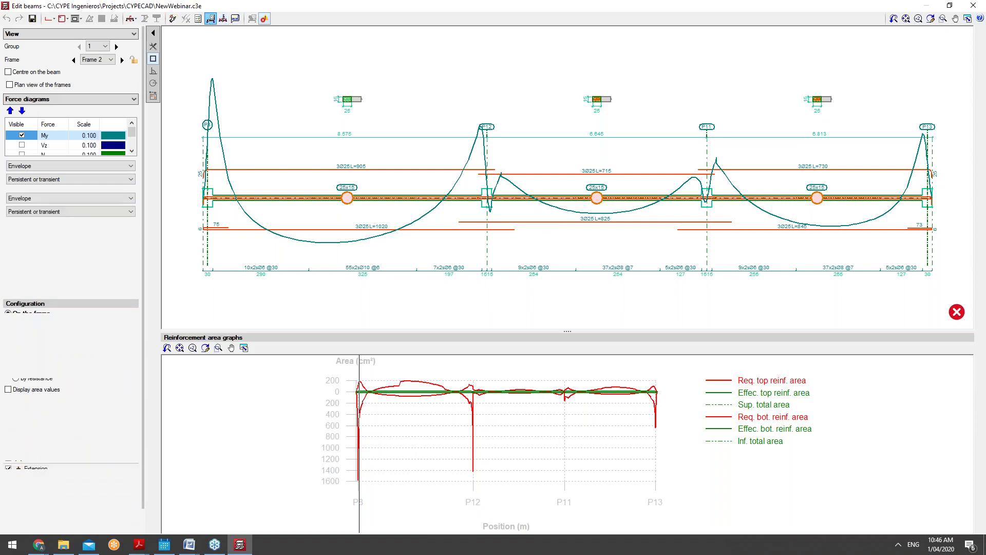
{"action": "left_click", "coordinate": [197, 19]}
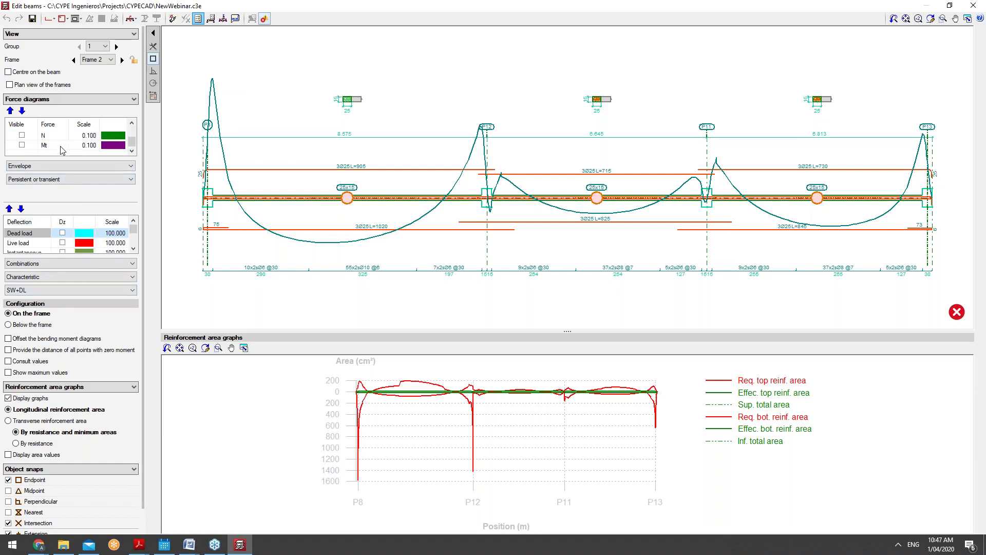
Display the axial force N diagram on the P8 to P13 frame in addition to My.
{"action": "scroll", "coordinate": [31, 148], "scroll_direction": "down", "scroll_amount": 1}
{"action": "scroll", "coordinate": [30, 147], "scroll_direction": "up", "scroll_amount": 1}
{"action": "scroll", "coordinate": [30, 147], "scroll_direction": "down", "scroll_amount": 1}
{"action": "left_click", "coordinate": [22, 136]}
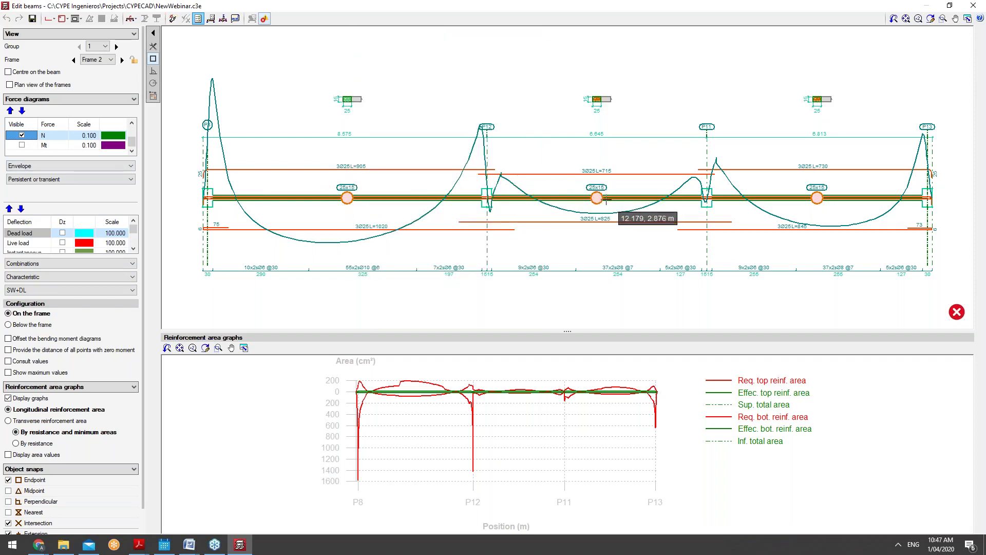
{"action": "mouse_move", "coordinate": [819, 200]}
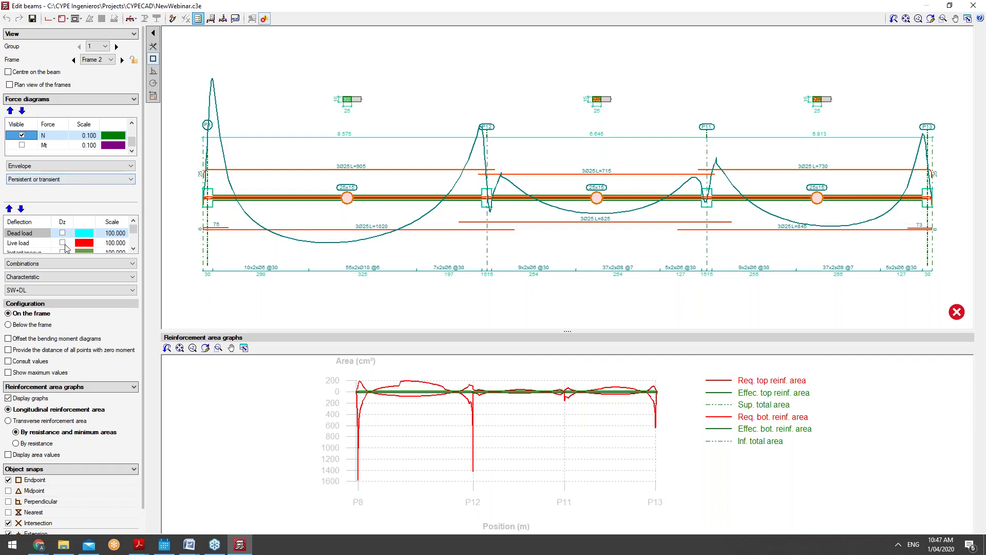
Try the SW+DL+Qa deflection combination, return it to SW+DL, and toggle the bending moment diagram offset on and off.
{"action": "left_click", "coordinate": [41, 264]}
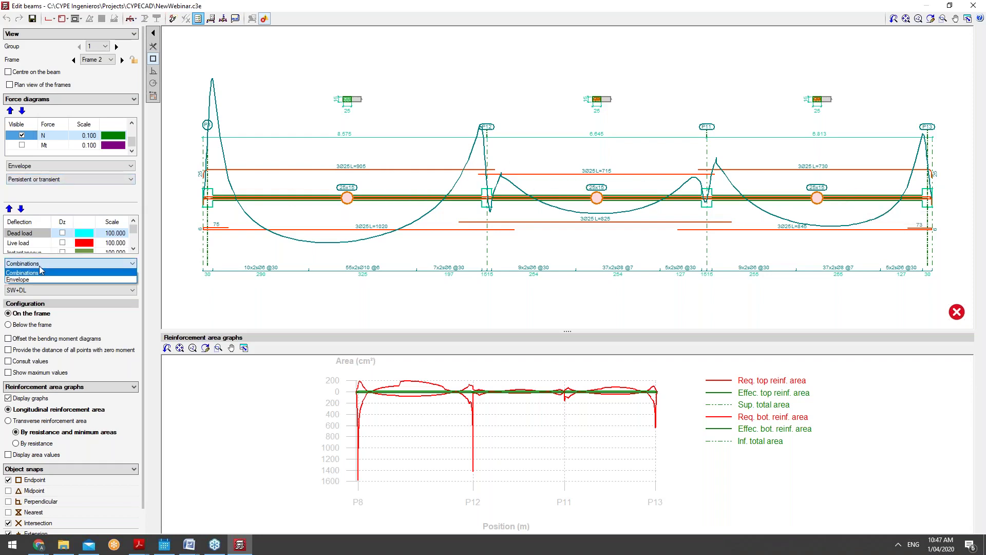
{"action": "left_click", "coordinate": [41, 267]}
{"action": "left_click", "coordinate": [40, 265]}
{"action": "left_click", "coordinate": [41, 266]}
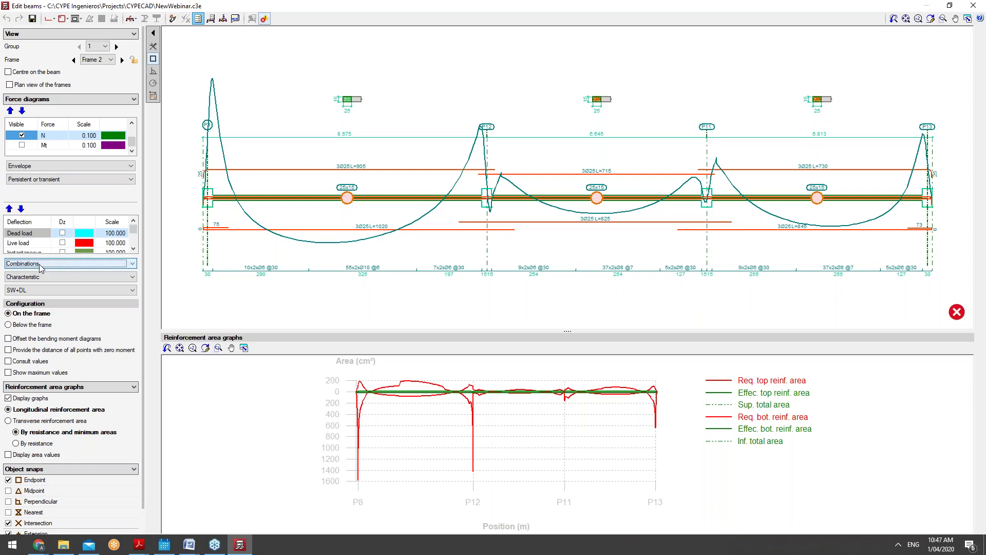
{"action": "left_click", "coordinate": [41, 277]}
{"action": "left_click", "coordinate": [41, 290]}
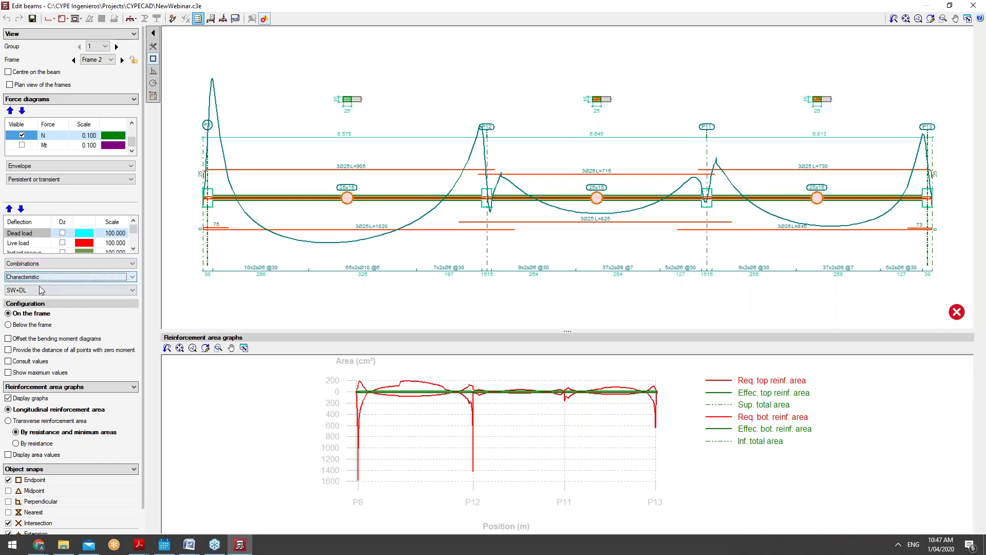
{"action": "left_click", "coordinate": [41, 291]}
{"action": "left_click", "coordinate": [42, 307]}
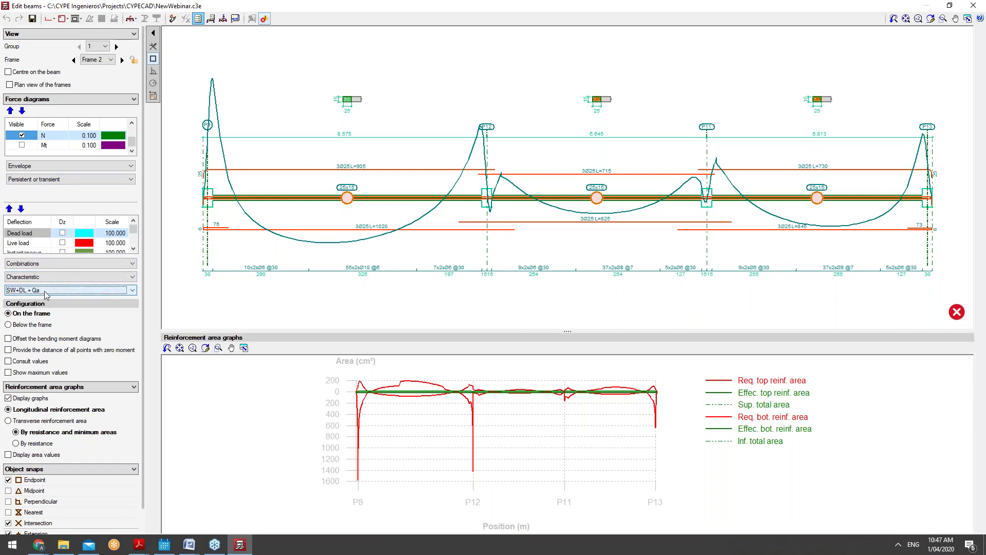
{"action": "left_click", "coordinate": [45, 290]}
{"action": "left_click", "coordinate": [51, 300]}
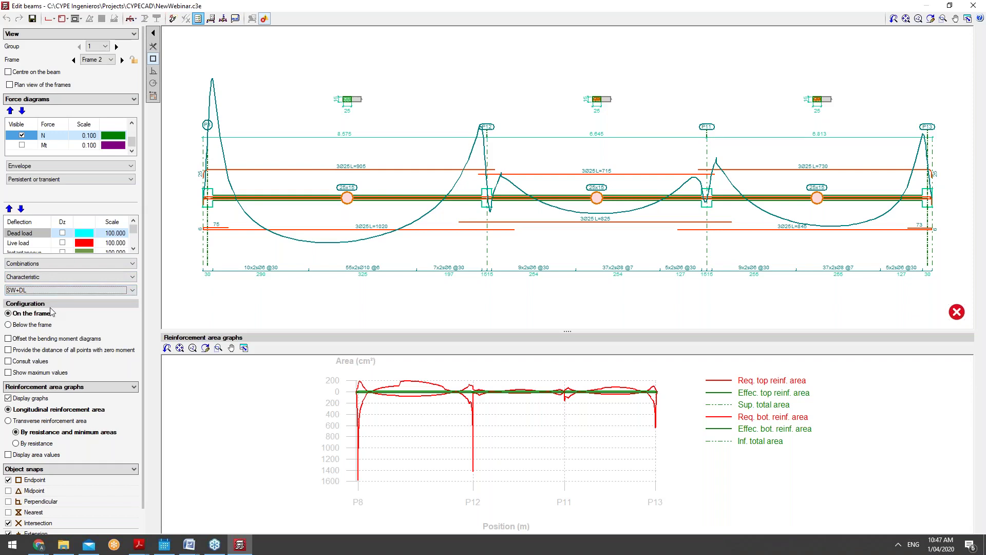
{"action": "left_click", "coordinate": [58, 339]}
{"action": "left_click", "coordinate": [58, 339]}
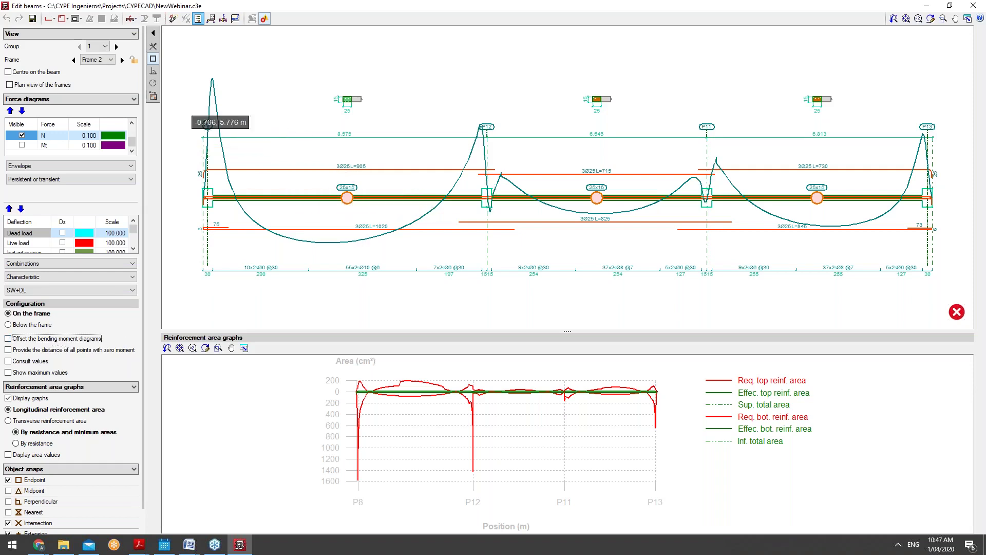
{"action": "left_click", "coordinate": [49, 19]}
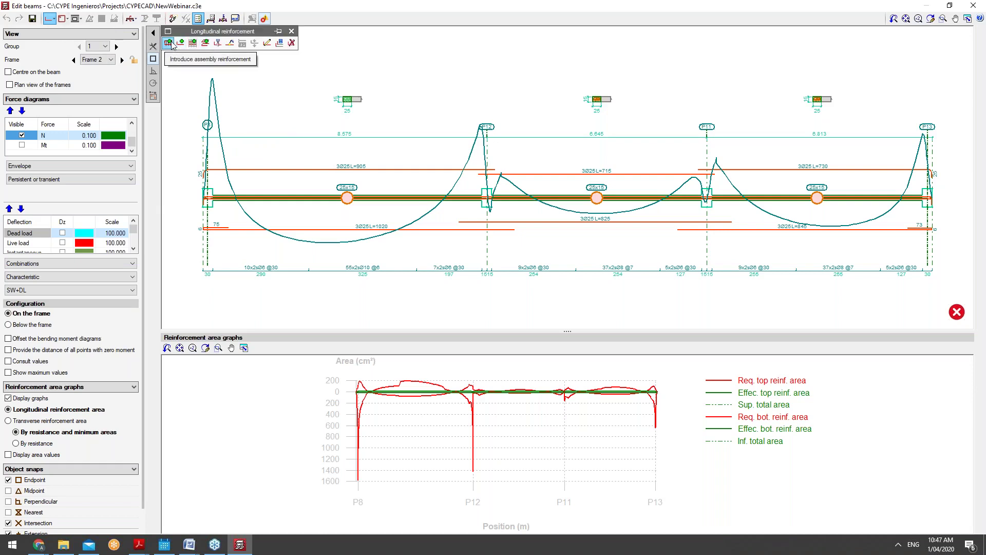
{"action": "left_click", "coordinate": [205, 43]}
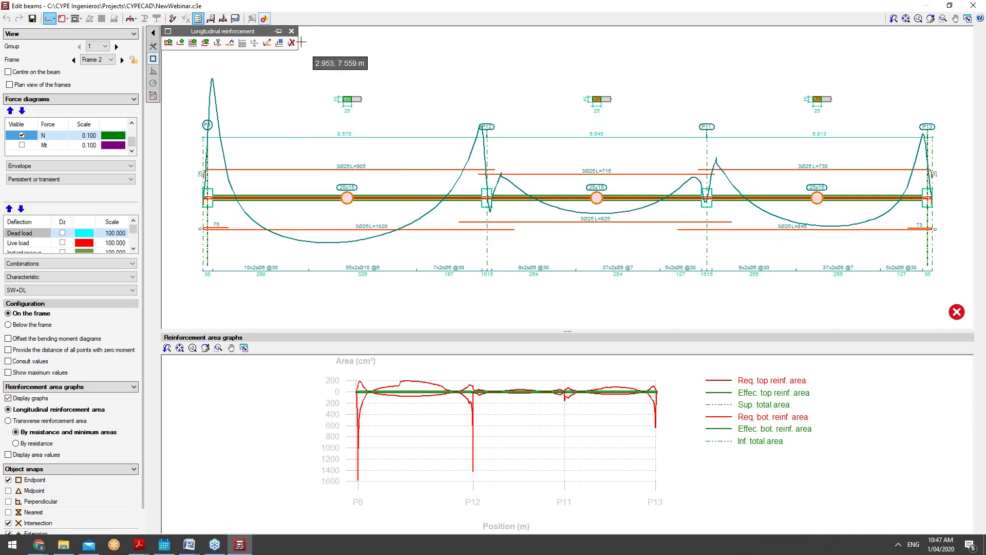
{"action": "left_click", "coordinate": [291, 31]}
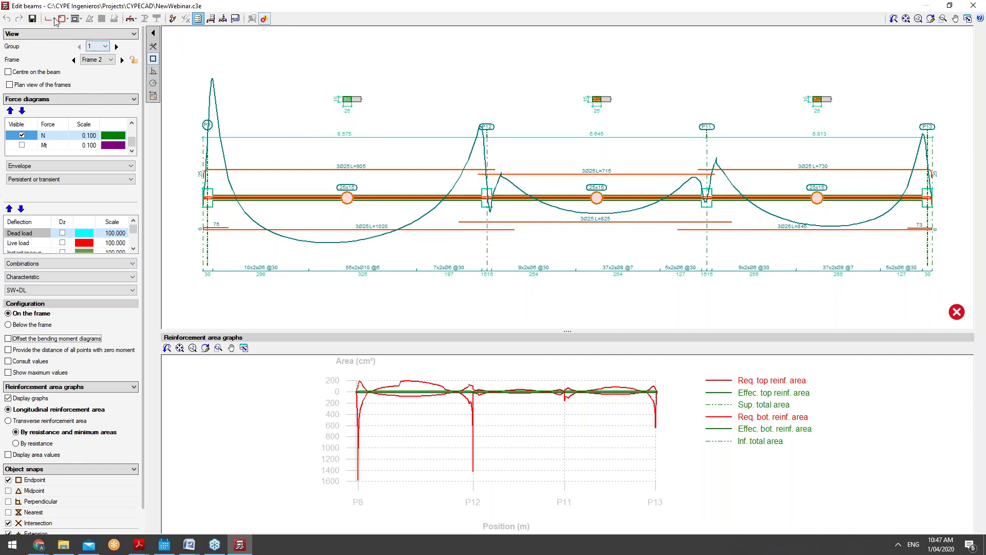
{"action": "left_click", "coordinate": [134, 20]}
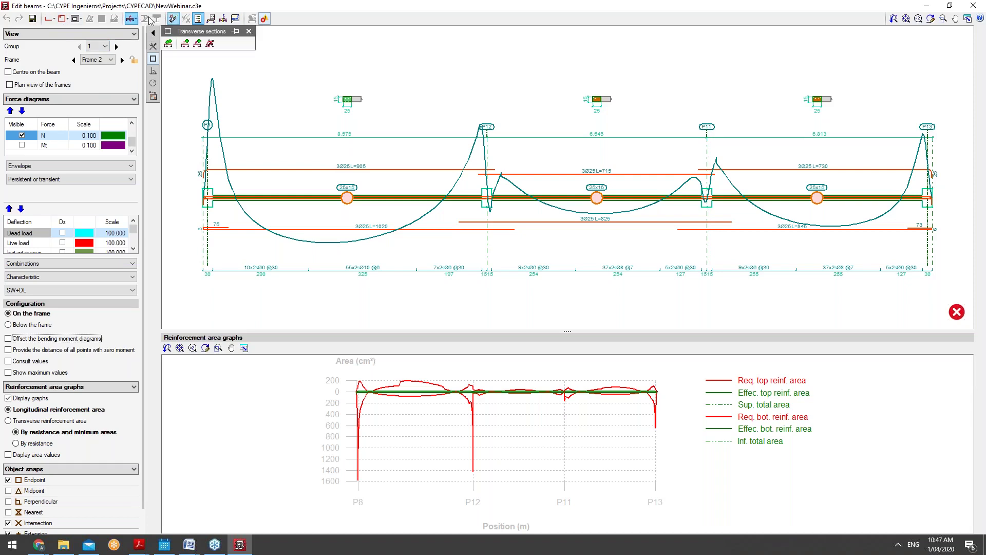
{"action": "left_click", "coordinate": [135, 19]}
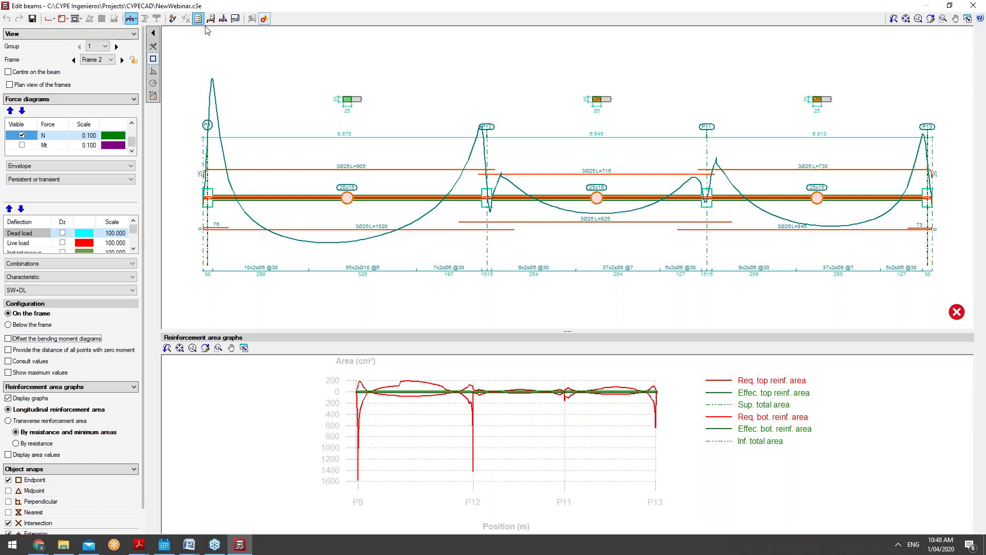
{"action": "left_click", "coordinate": [172, 19]}
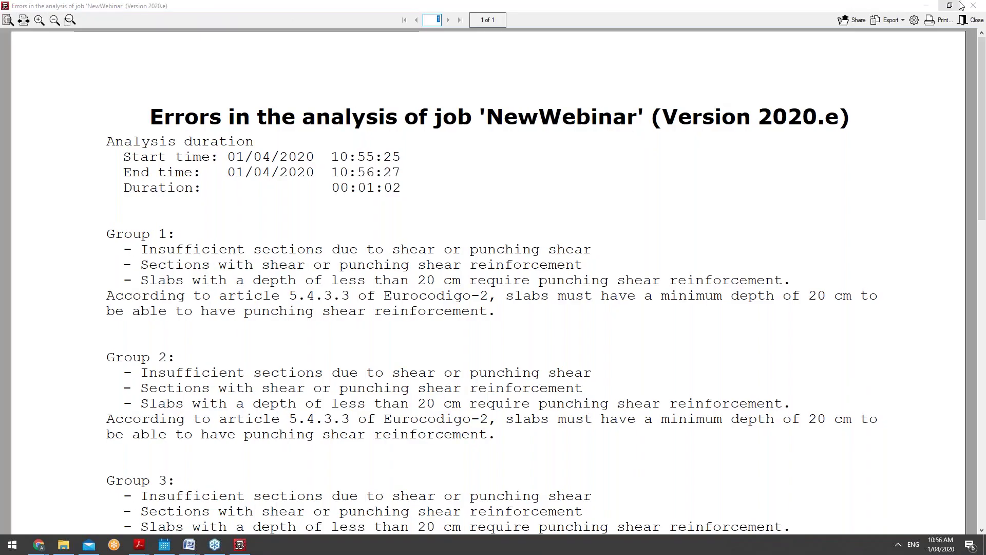
Close the analysis error report and open column P8 from the Floor 2 results in the column editor.
{"action": "left_click", "coordinate": [970, 6]}
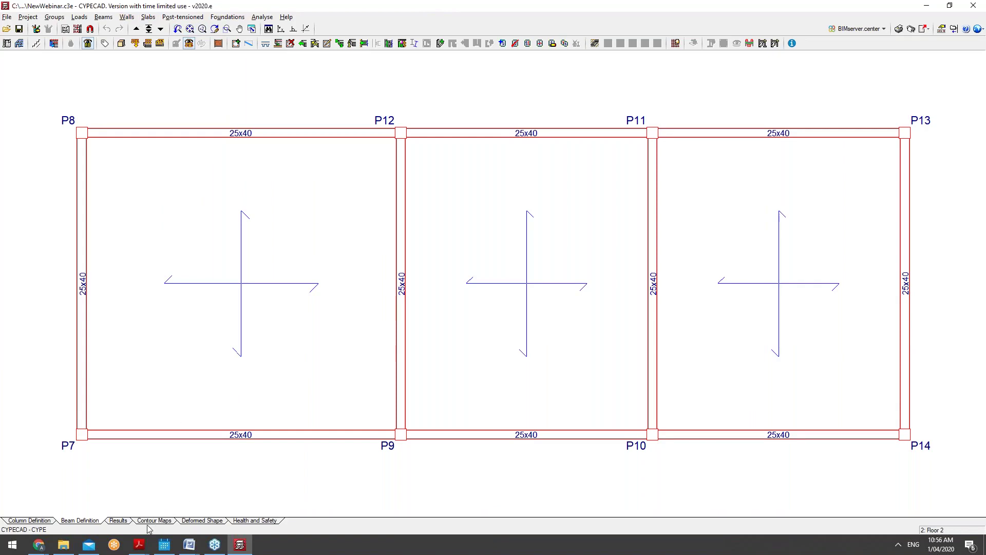
{"action": "left_click", "coordinate": [118, 520]}
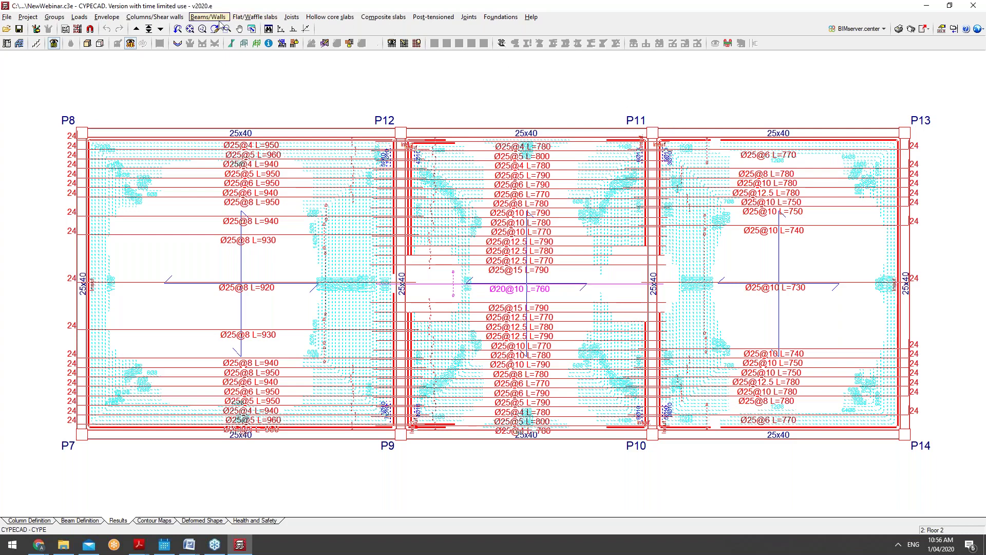
{"action": "left_click", "coordinate": [183, 17]}
{"action": "left_click", "coordinate": [175, 30]}
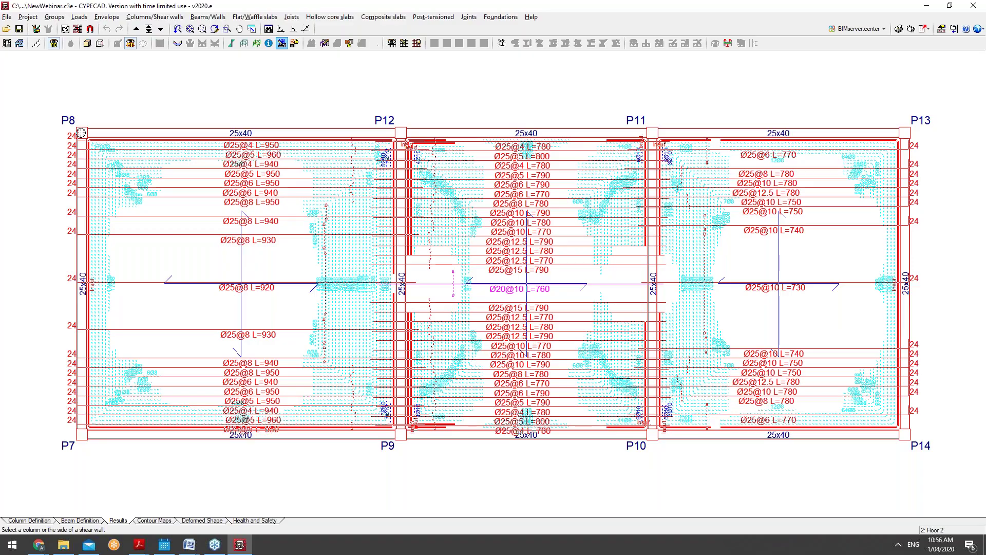
{"action": "left_click", "coordinate": [216, 116]}
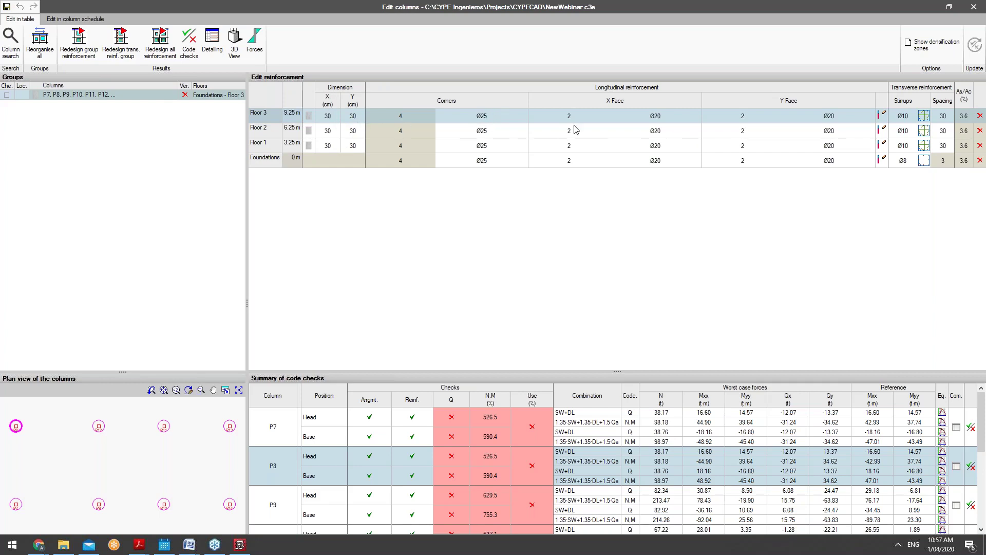
Review the column group's reinforcement and code check summary for Floor 3 and Floor 2, including the X face bar diameter options.
{"action": "left_click", "coordinate": [652, 116]}
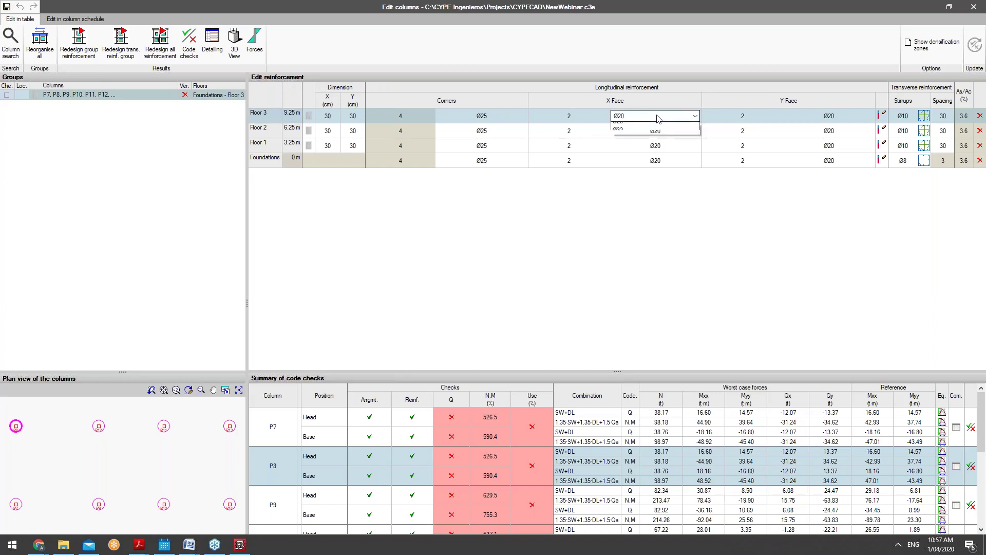
{"action": "left_click", "coordinate": [649, 129]}
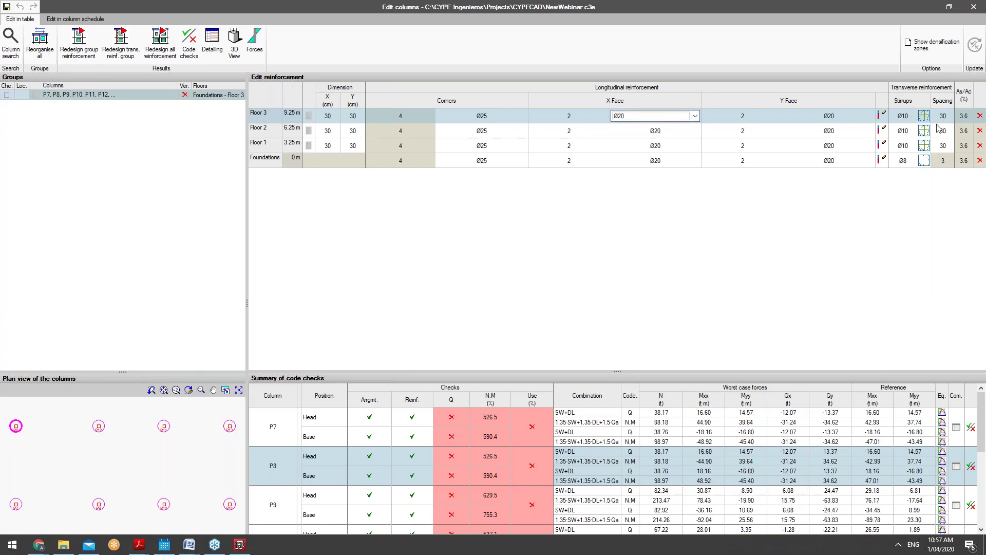
{"action": "left_click", "coordinate": [981, 118]}
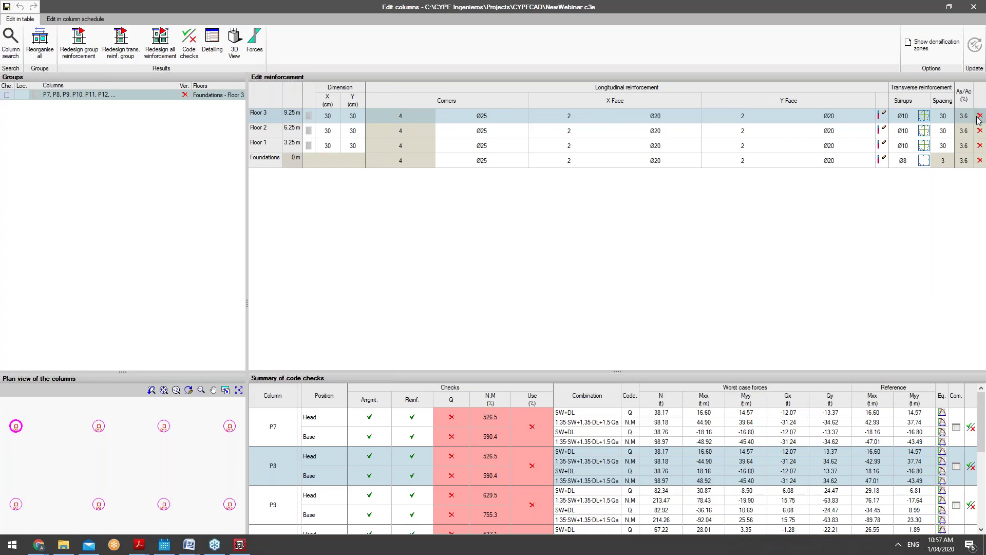
{"action": "left_click", "coordinate": [980, 132]}
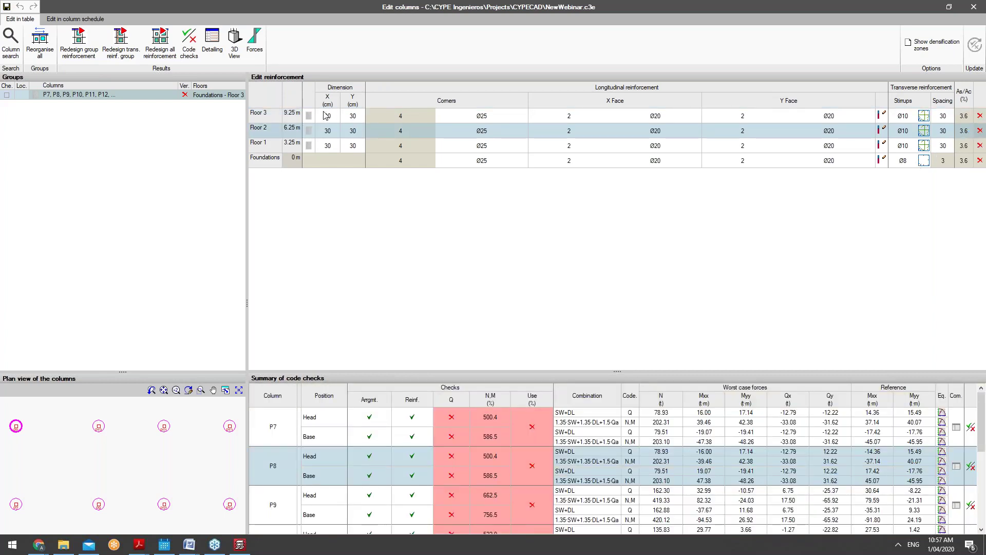
{"action": "left_click", "coordinate": [271, 118]}
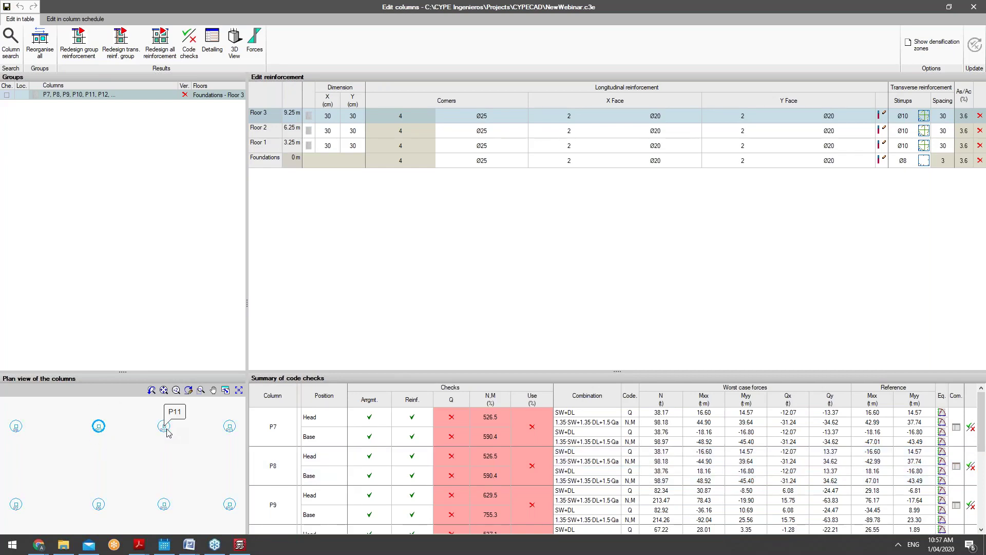
{"action": "scroll", "coordinate": [458, 422], "scroll_direction": "down", "scroll_amount": 3}
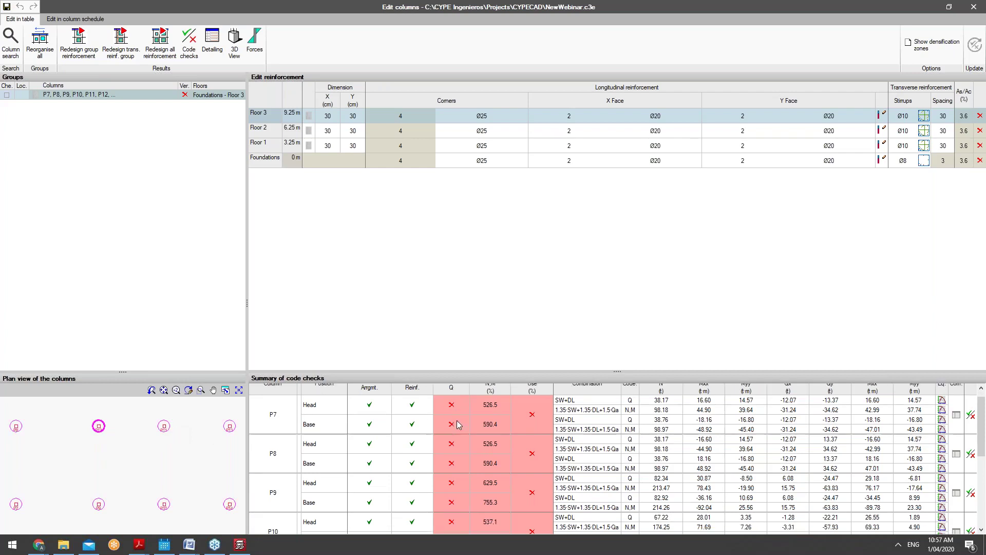
{"action": "scroll", "coordinate": [452, 417], "scroll_direction": "up", "scroll_amount": 3}
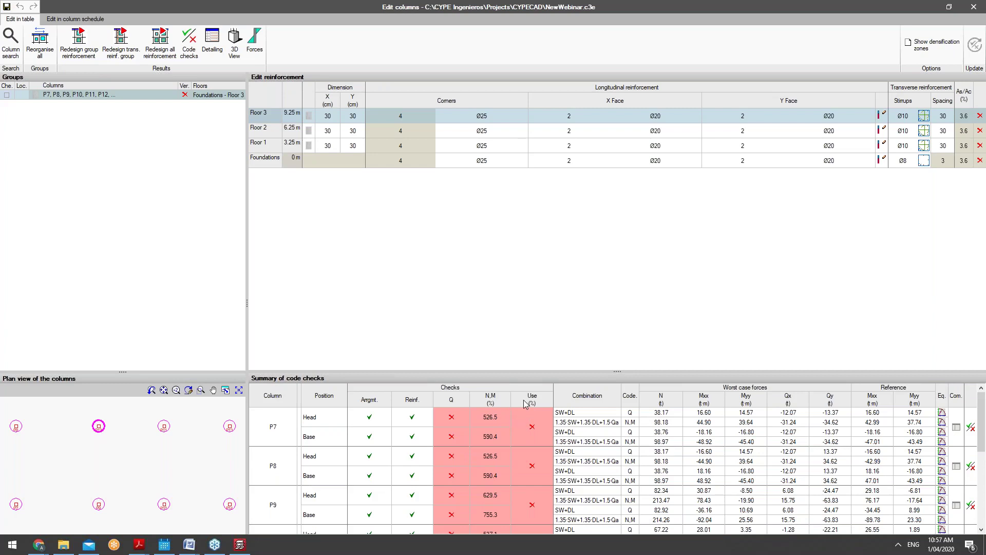
{"action": "mouse_move", "coordinate": [540, 415]}
Examine the enlarged section equilibrium diagram for the head of column P7 under the SW+DL combination, and close it.
{"action": "left_click", "coordinate": [942, 413]}
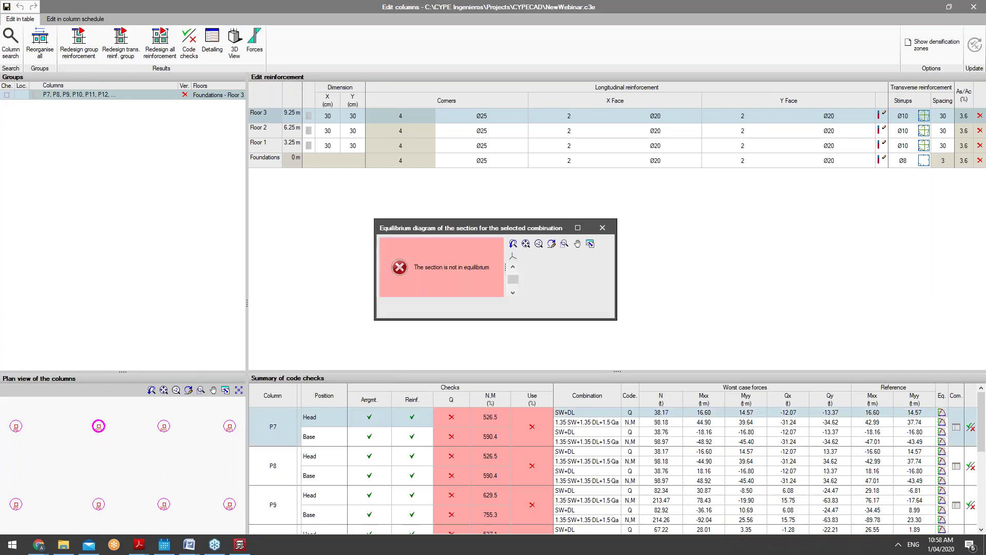
{"action": "double_click", "coordinate": [539, 231]}
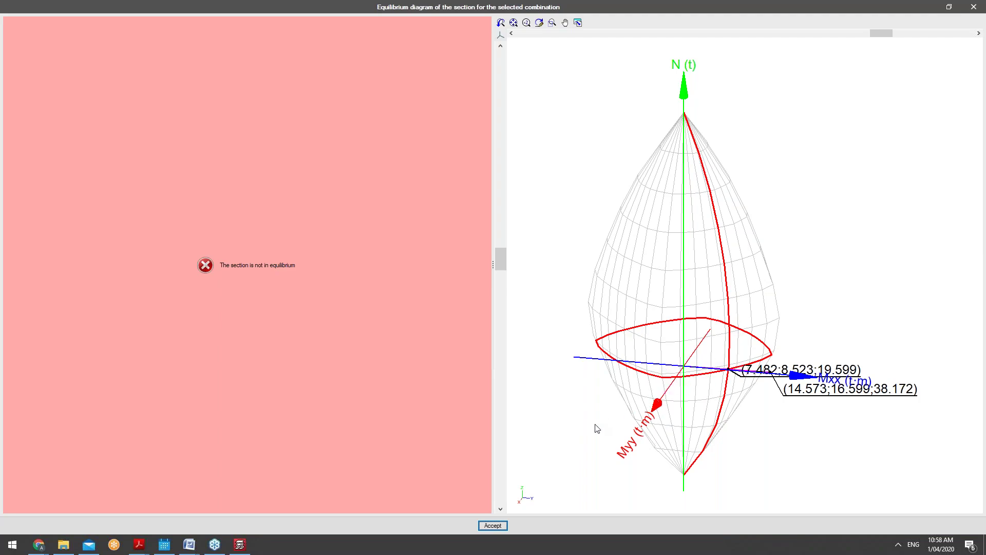
{"action": "left_click", "coordinate": [492, 526]}
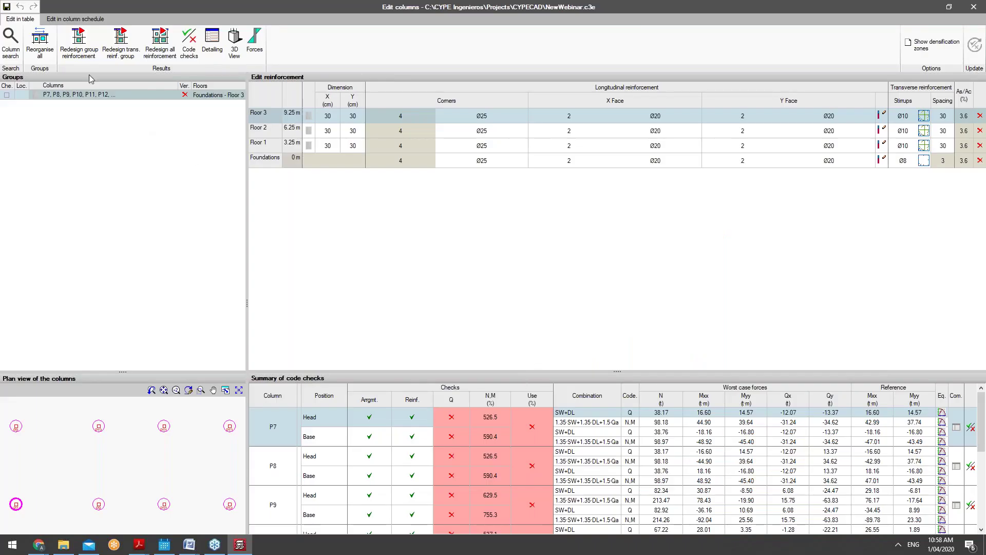
List only the failed column code checks and examine the Foundations limit state at failure under normal stresses.
{"action": "left_click", "coordinate": [190, 50]}
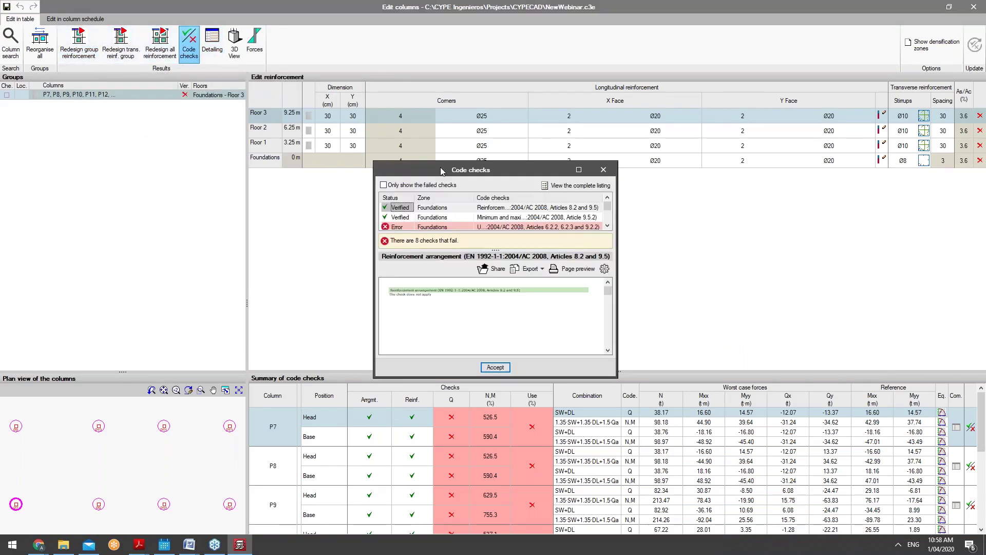
{"action": "double_click", "coordinate": [441, 170]}
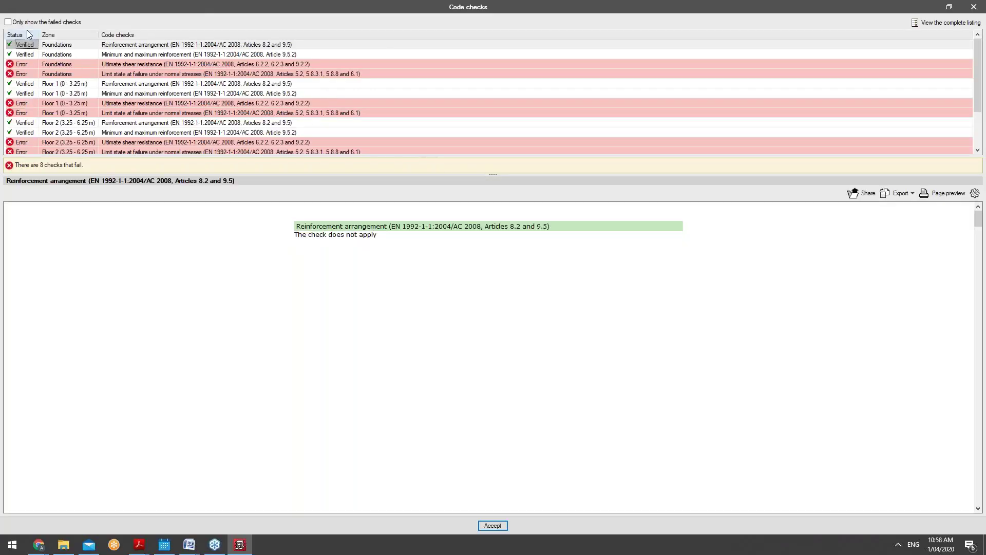
{"action": "left_click", "coordinate": [9, 22]}
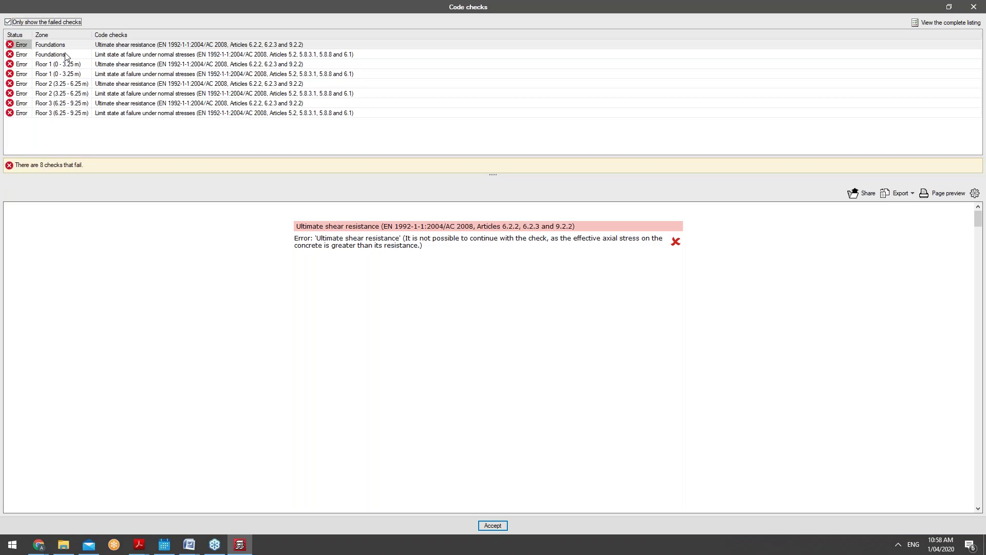
{"action": "left_click", "coordinate": [66, 56]}
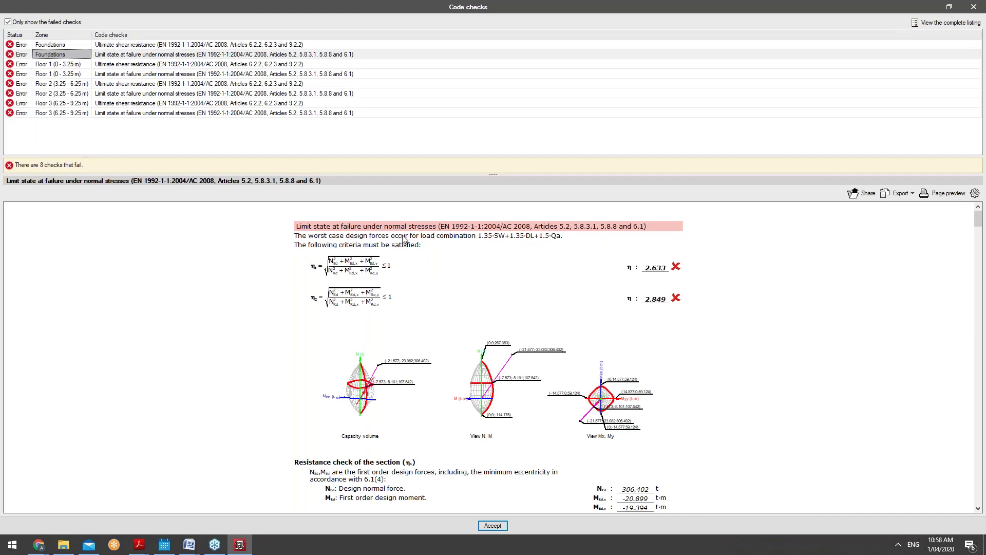
Examine the failed Floor 1 (0 - 3.25 m) check for limit state at failure under normal stresses, including its resistance calculations.
{"action": "left_click", "coordinate": [59, 74]}
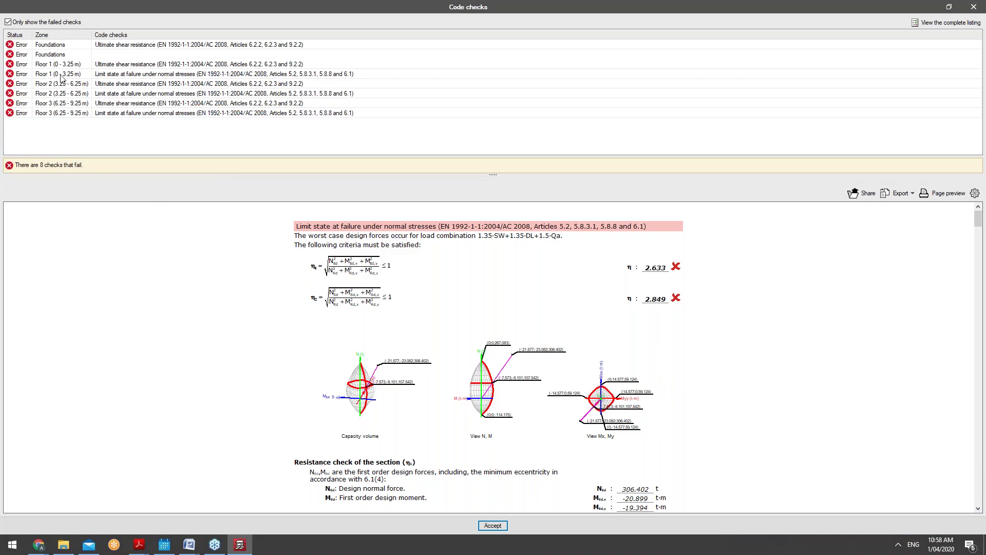
{"action": "scroll", "coordinate": [544, 304], "scroll_direction": "down", "scroll_amount": 1}
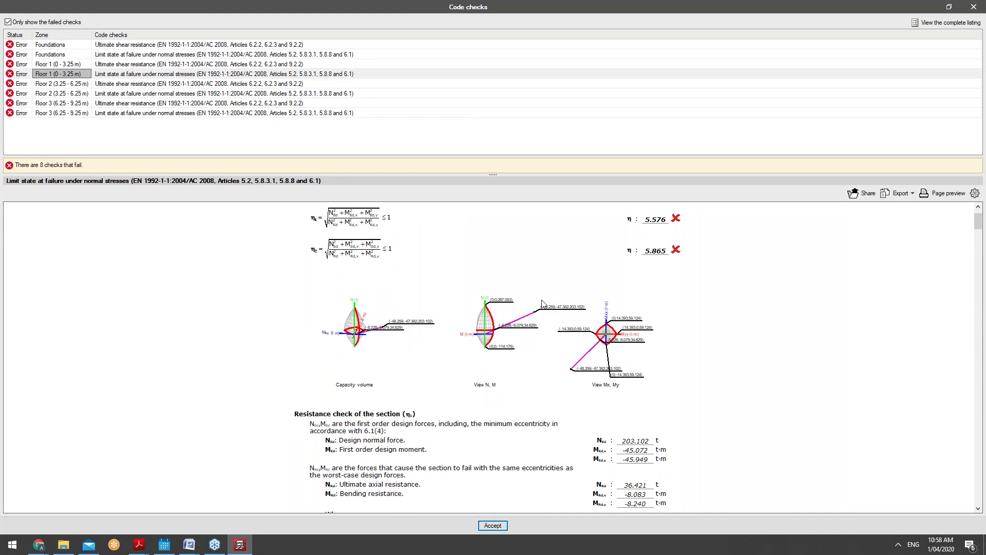
{"action": "scroll", "coordinate": [543, 313], "scroll_direction": "down", "scroll_amount": 3}
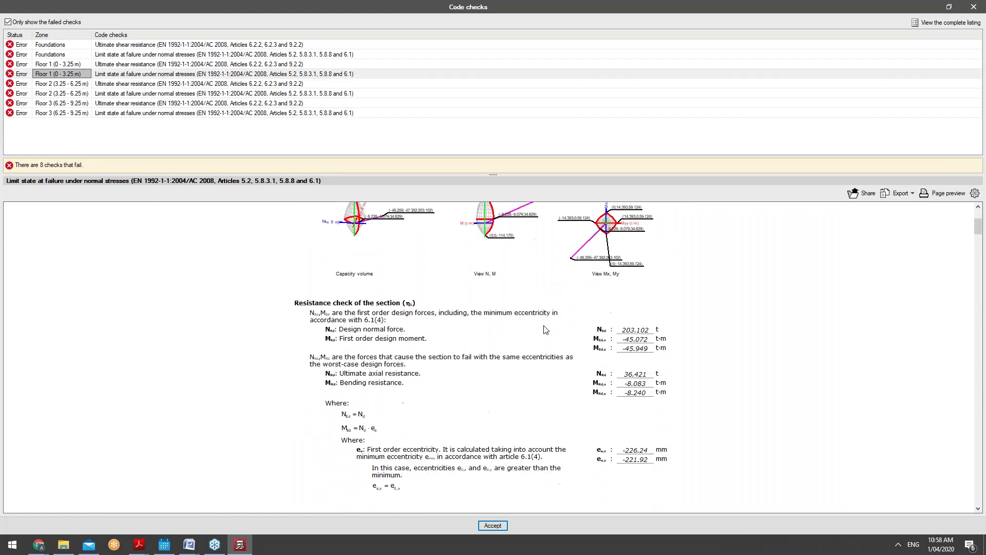
{"action": "scroll", "coordinate": [545, 329], "scroll_direction": "down", "scroll_amount": 3}
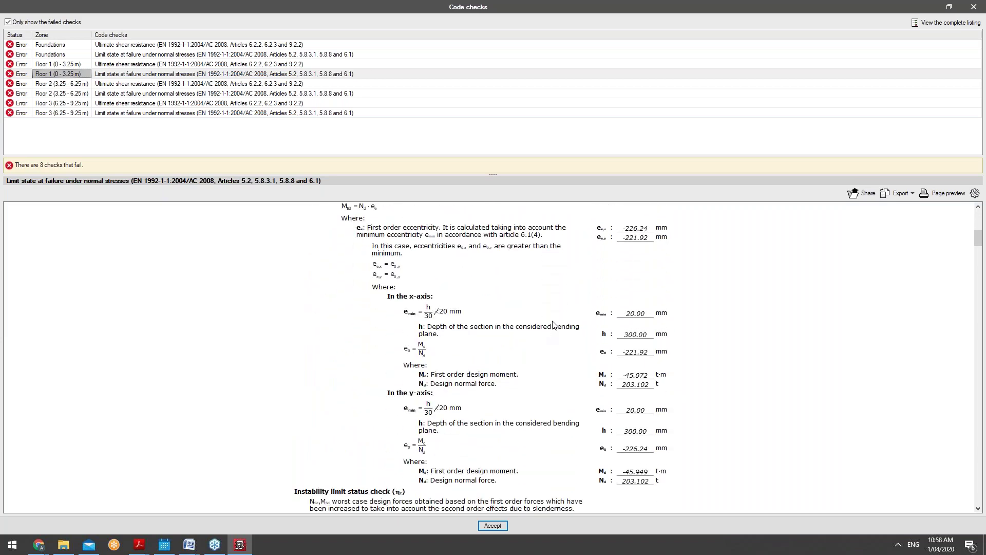
{"action": "scroll", "coordinate": [547, 322], "scroll_direction": "up", "scroll_amount": 5}
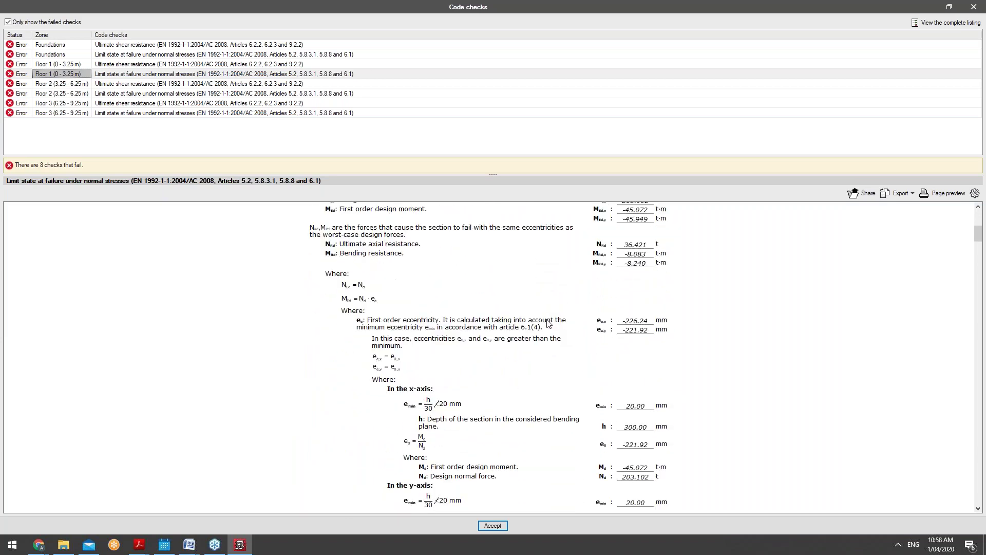
Open the complete listing of column P7's checks at full-page view and read the ultimate shear resistance check on pages 4 and 5.
{"action": "left_click", "coordinate": [931, 22]}
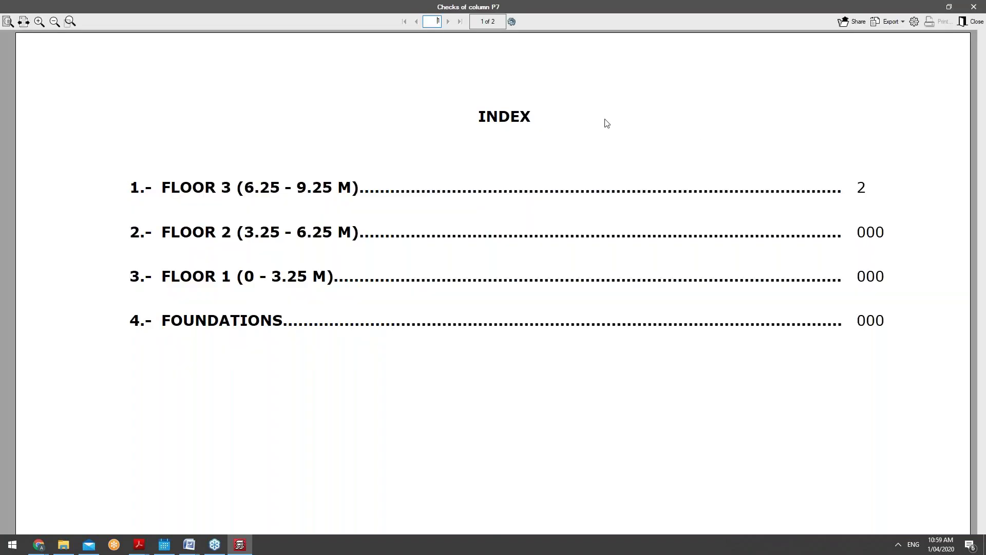
{"action": "left_click", "coordinate": [8, 21]}
{"action": "left_click", "coordinate": [449, 21]}
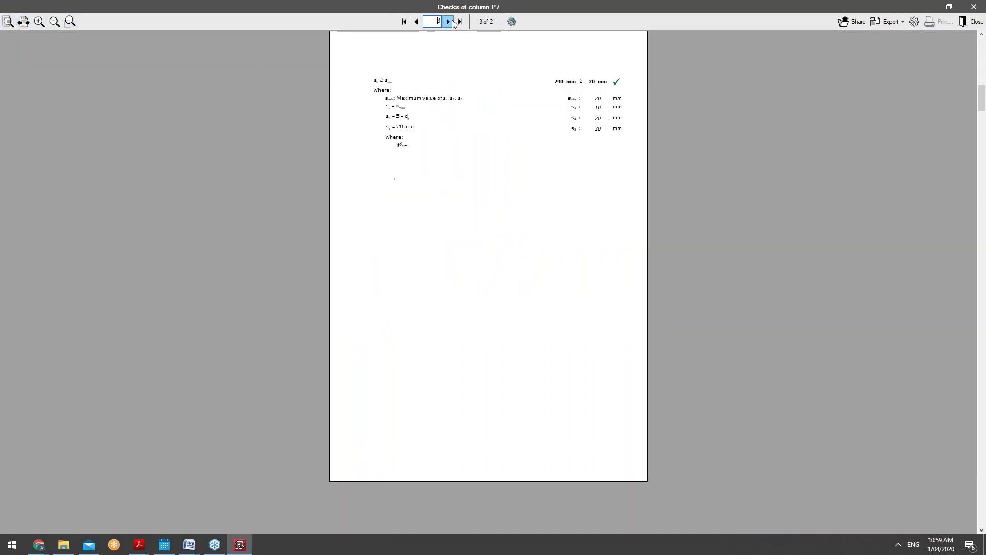
{"action": "left_click", "coordinate": [449, 22]}
{"action": "left_click", "coordinate": [448, 22]}
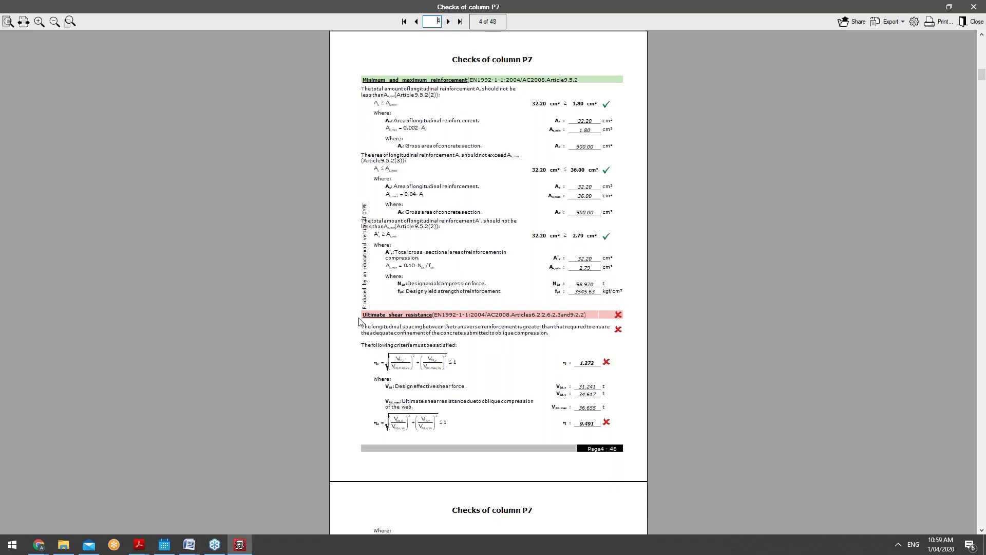
{"action": "scroll", "coordinate": [487, 306], "scroll_direction": "down", "scroll_amount": 1}
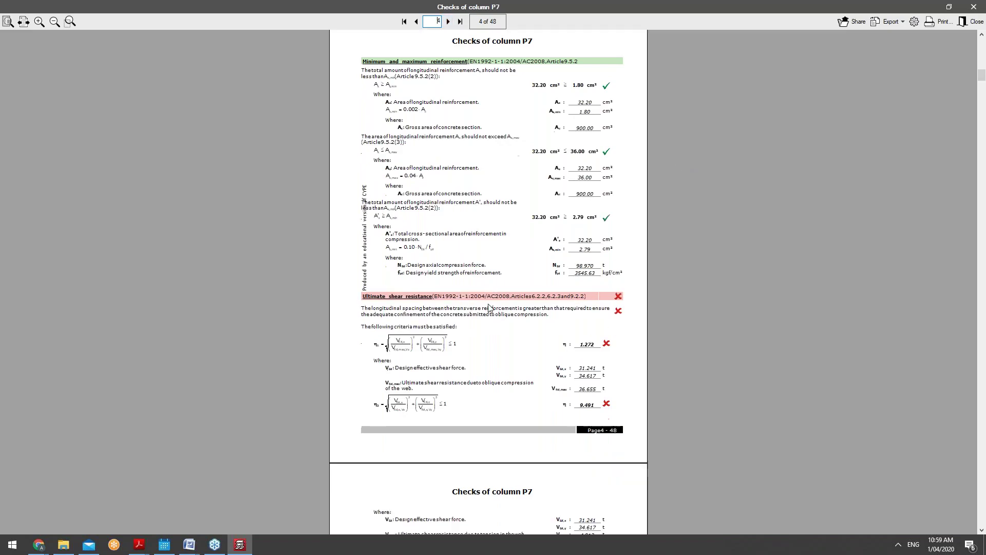
{"action": "scroll", "coordinate": [491, 303], "scroll_direction": "down", "scroll_amount": 1}
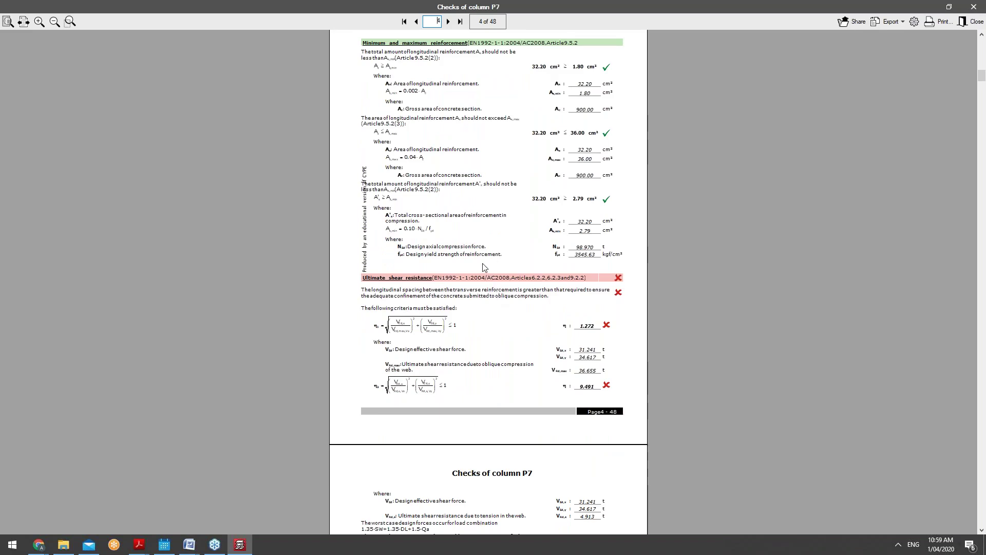
{"action": "scroll", "coordinate": [482, 262], "scroll_direction": "down", "scroll_amount": 15}
{"action": "scroll", "coordinate": [500, 261], "scroll_direction": "down", "scroll_amount": 6}
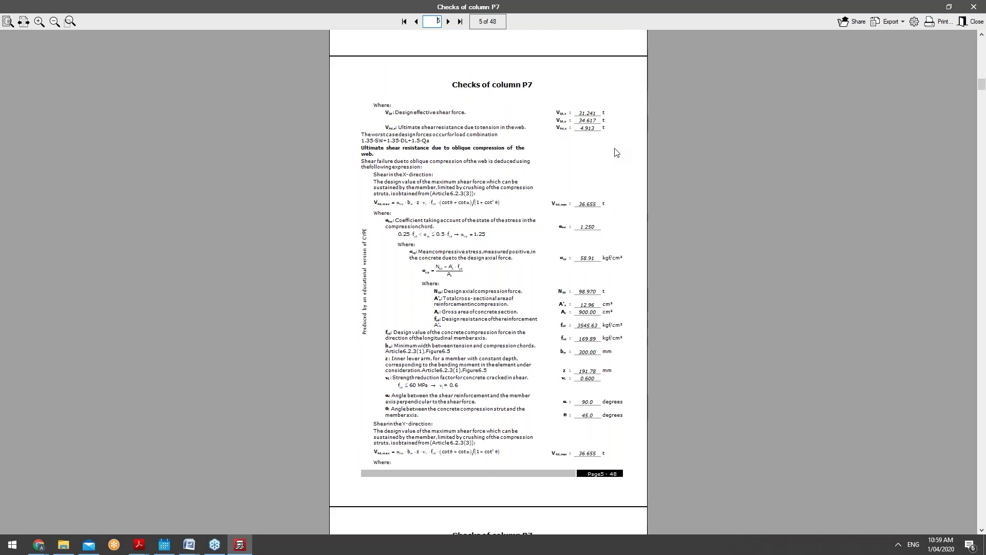
View the listing's sharing options, cancel publishing, and close both the listing and the code checks.
{"action": "left_click", "coordinate": [855, 22]}
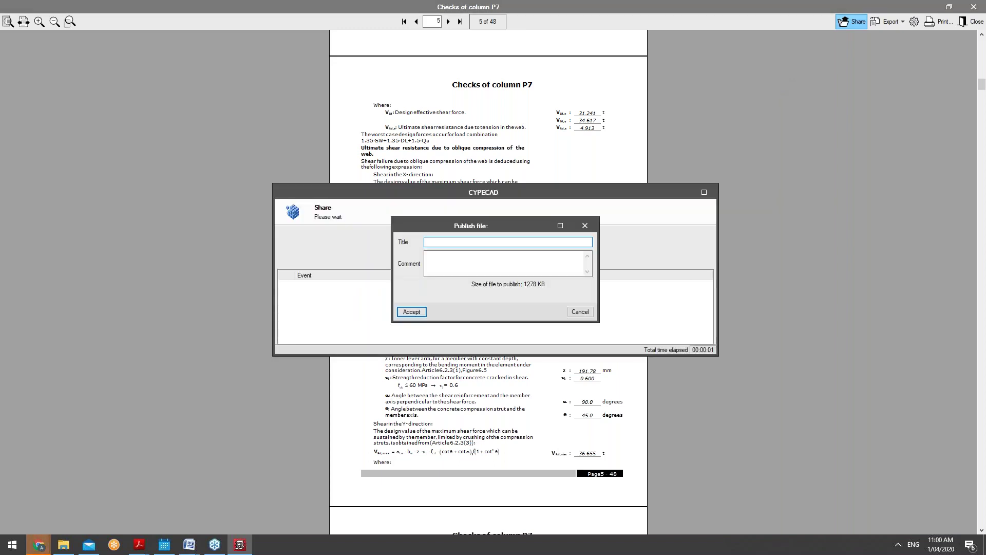
{"action": "left_click", "coordinate": [584, 226]}
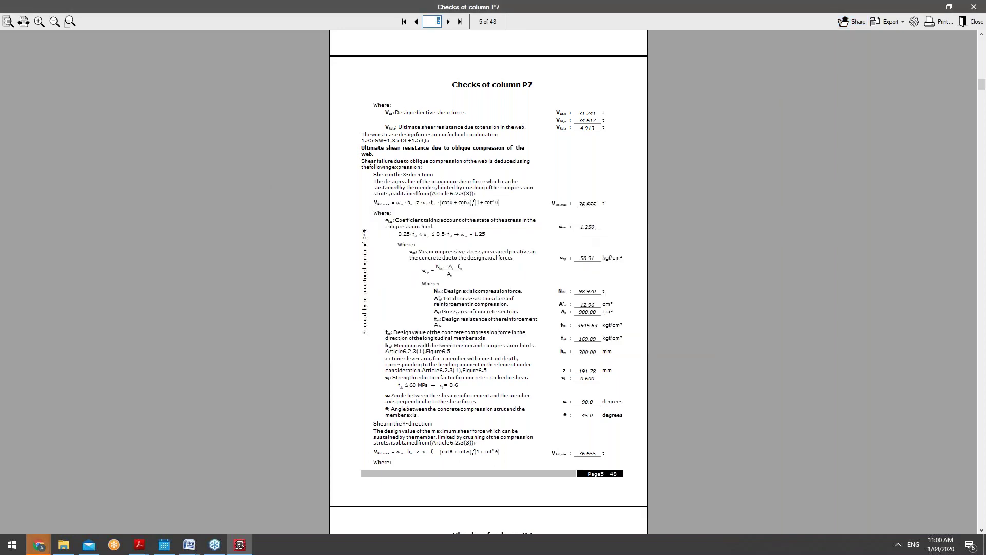
{"action": "left_click", "coordinate": [968, 18]}
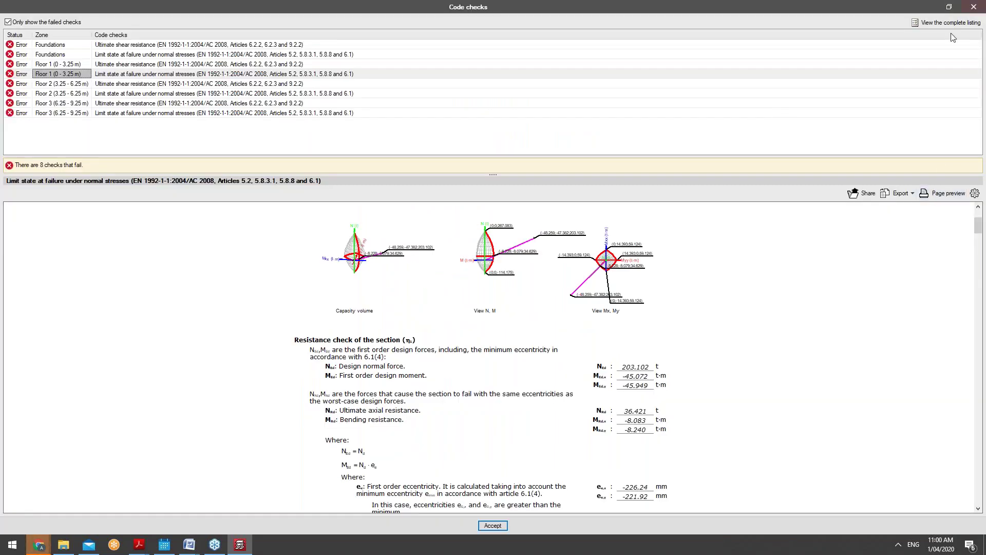
{"action": "left_click", "coordinate": [971, 6]}
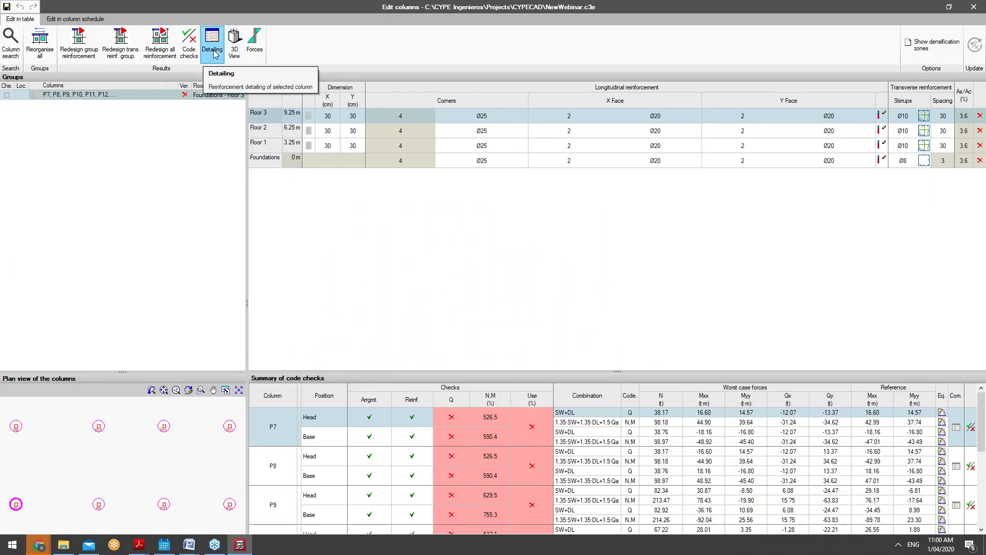
Examine column P7's reinforcement detailing full screen, including the elevations, bar table and cross-sections, and close it.
{"action": "left_click", "coordinate": [215, 54]}
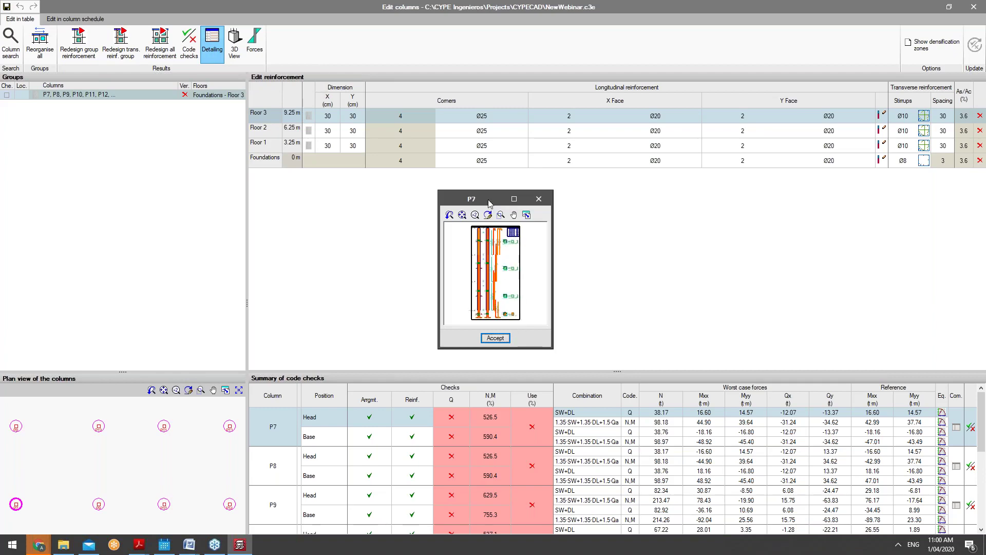
{"action": "left_click_drag", "start_coordinate": [486, 200], "coordinate": [464, 186]}
{"action": "left_click", "coordinate": [492, 185]}
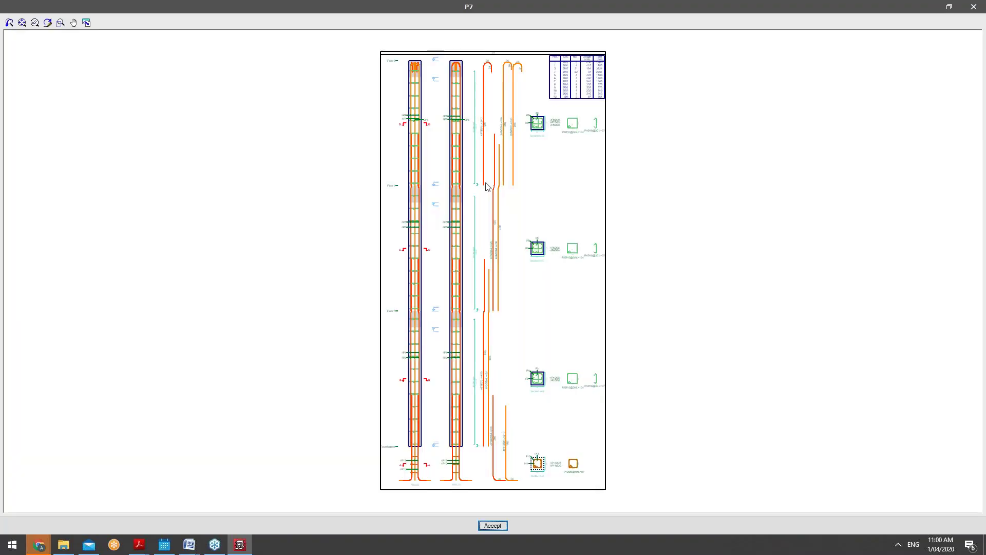
{"action": "scroll", "coordinate": [446, 114], "scroll_direction": "up", "scroll_amount": 5}
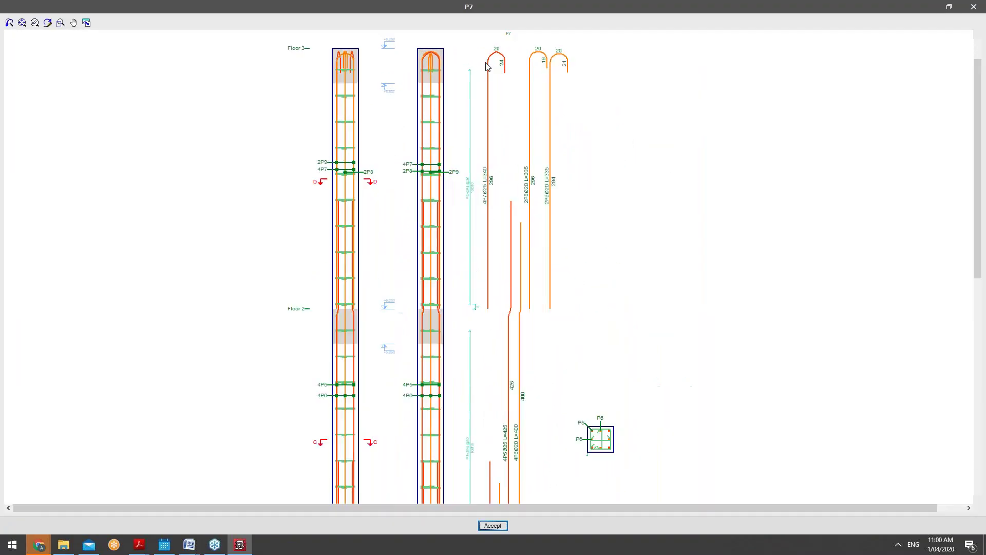
{"action": "scroll", "coordinate": [493, 64], "scroll_direction": "up", "scroll_amount": 1}
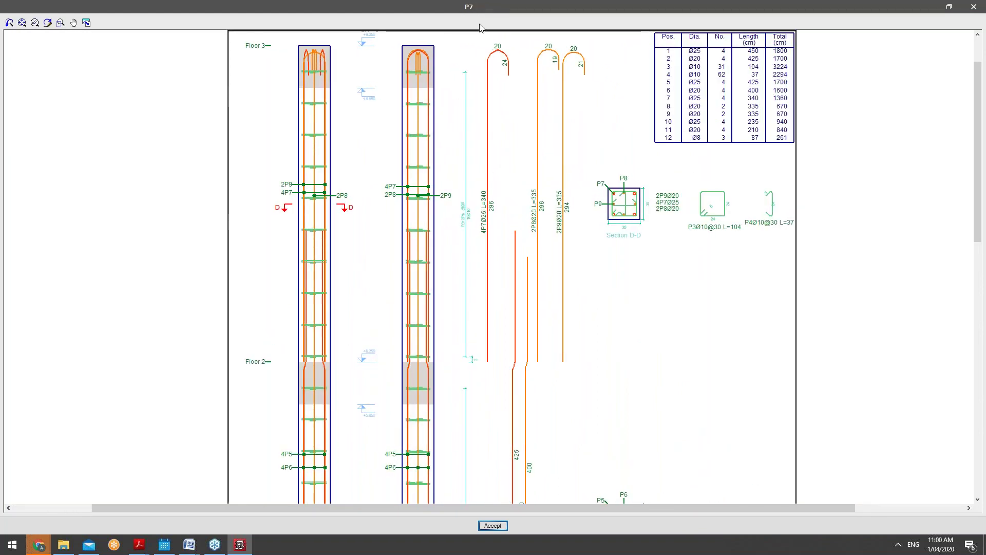
{"action": "scroll", "coordinate": [457, 135], "scroll_direction": "down", "scroll_amount": 1}
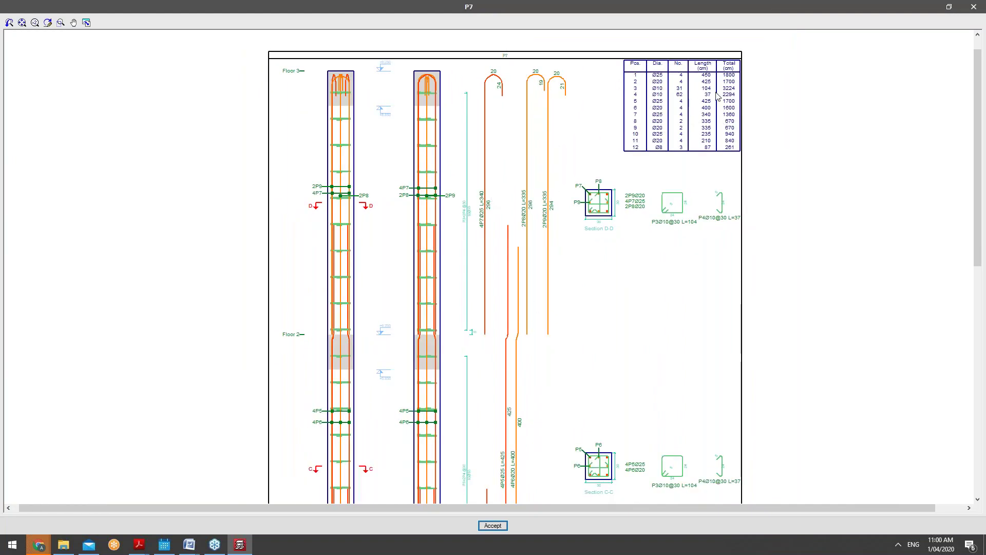
{"action": "scroll", "coordinate": [682, 205], "scroll_direction": "down", "scroll_amount": 4}
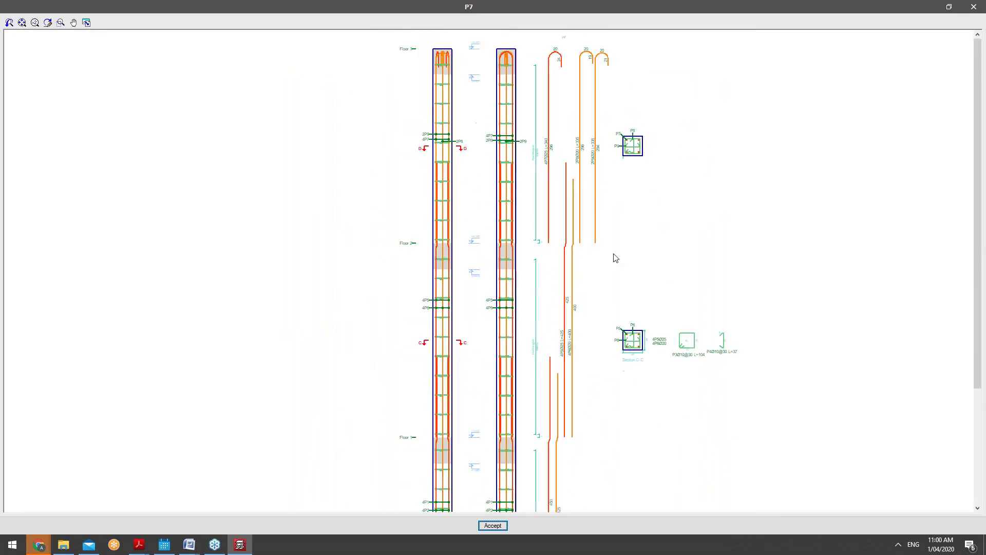
{"action": "scroll", "coordinate": [606, 451], "scroll_direction": "up", "scroll_amount": 2}
{"action": "scroll", "coordinate": [618, 408], "scroll_direction": "down", "scroll_amount": 3}
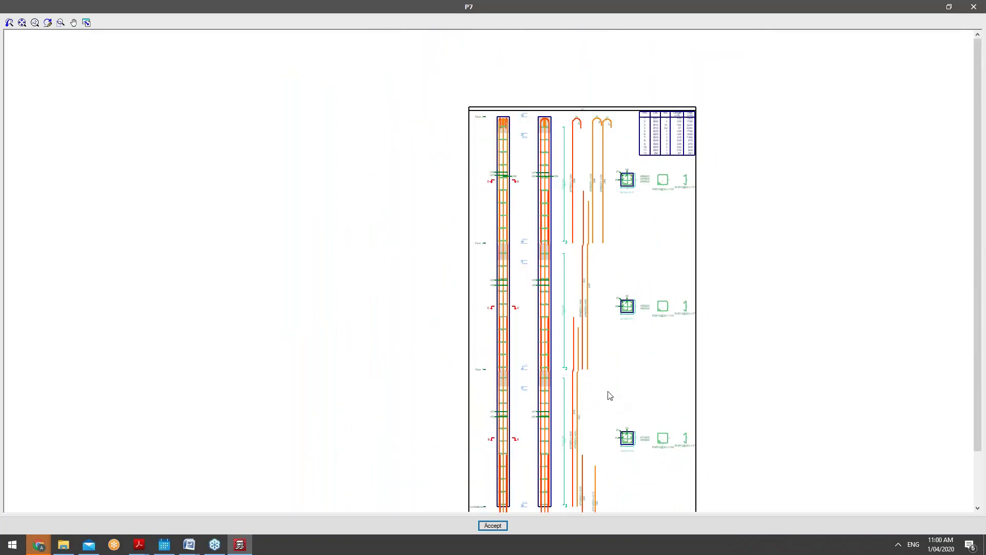
{"action": "left_click", "coordinate": [493, 525]}
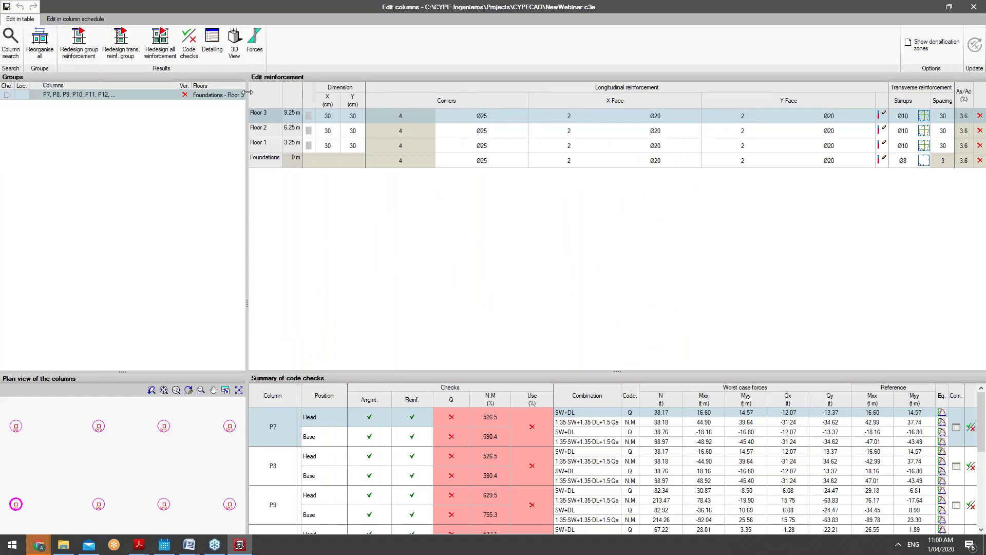
Inspect column P7's reinforcement in 3D from the column head down to the foundation starter bars, and close the view.
{"action": "left_click", "coordinate": [233, 41]}
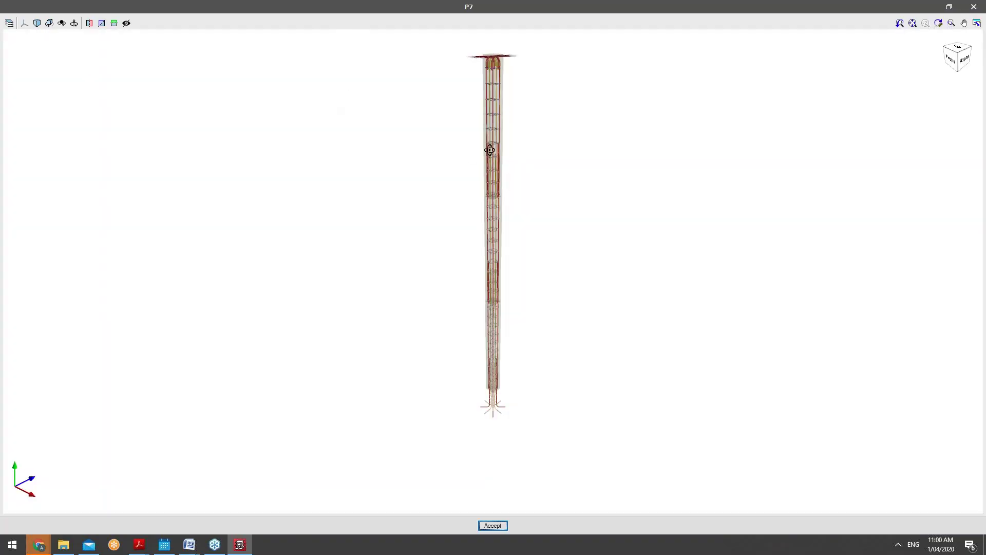
{"action": "left_click_drag", "start_coordinate": [489, 150], "coordinate": [522, 185]}
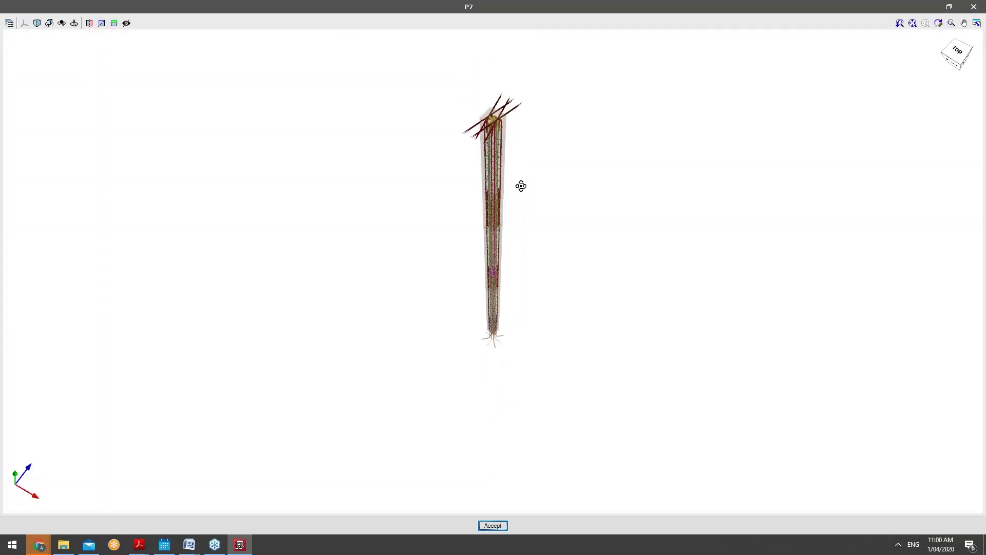
{"action": "scroll", "coordinate": [468, 117], "scroll_direction": "up", "scroll_amount": 3}
{"action": "left_click_drag", "start_coordinate": [492, 127], "coordinate": [755, 161]}
{"action": "left_click_drag", "start_coordinate": [608, 198], "coordinate": [707, 90]}
{"action": "left_click_drag", "start_coordinate": [604, 237], "coordinate": [496, 481]}
{"action": "scroll", "coordinate": [496, 481], "scroll_direction": "up", "scroll_amount": 4}
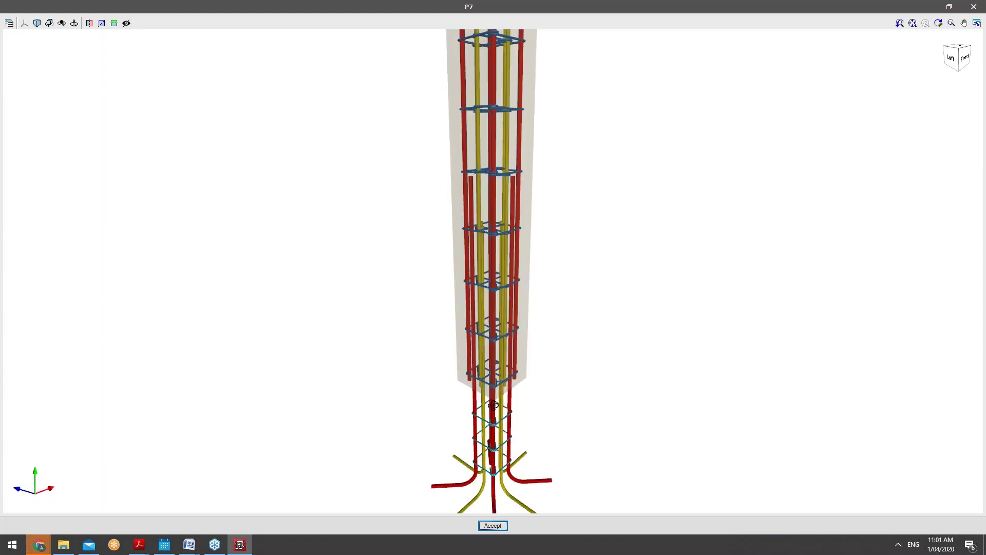
{"action": "left_click_drag", "start_coordinate": [528, 398], "coordinate": [861, 357]}
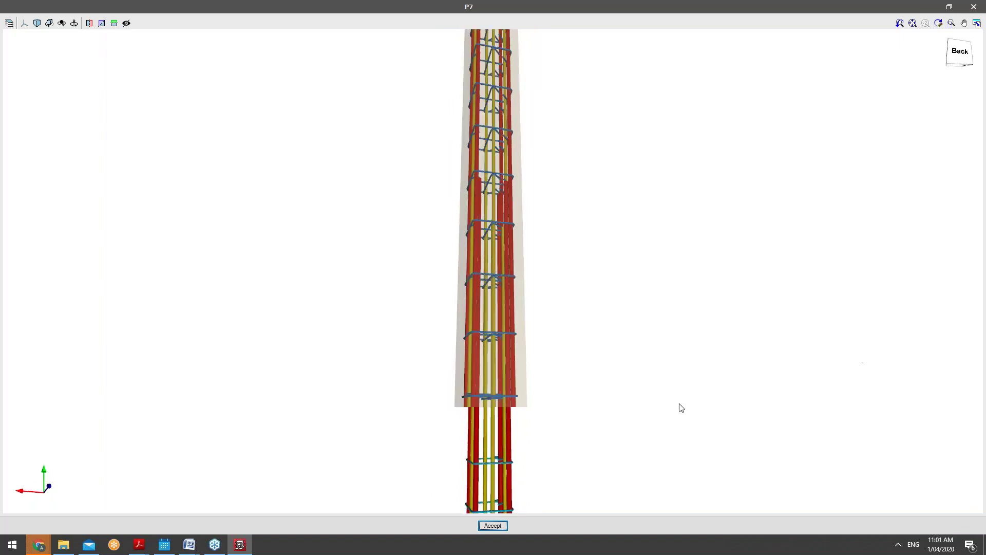
{"action": "left_click", "coordinate": [492, 525]}
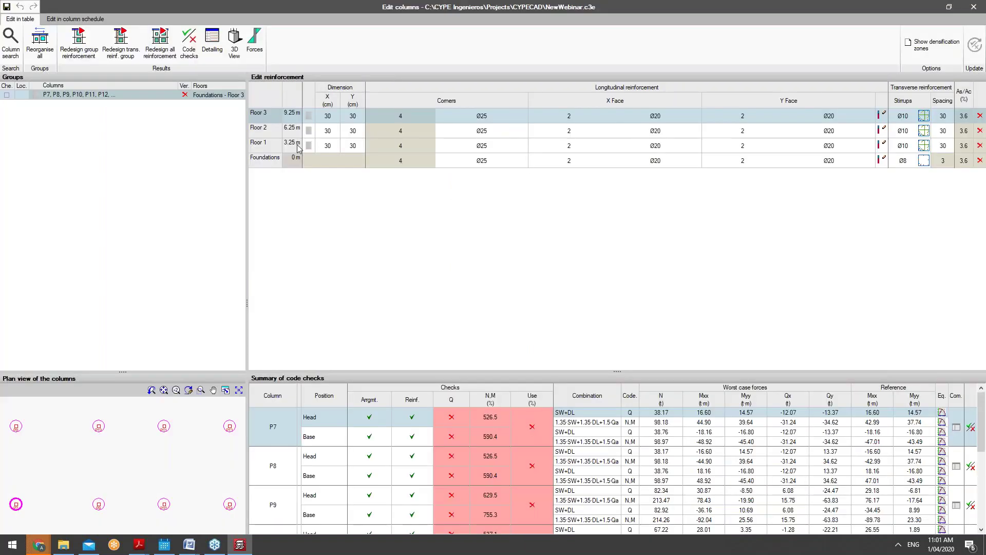
Examine column P7's force diagrams full screen for the self weight loadcase, consulting values along the column's height.
{"action": "left_click", "coordinate": [253, 52]}
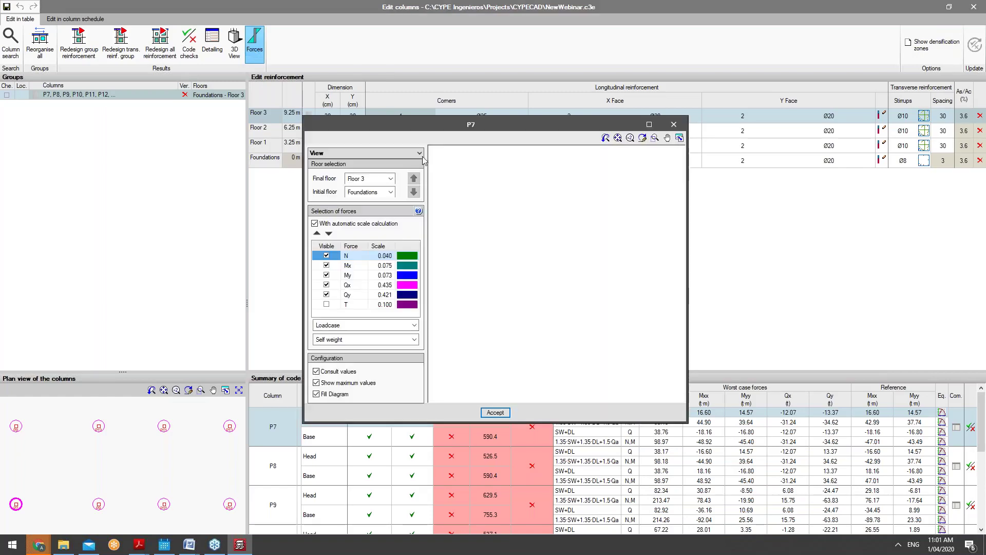
{"action": "double_click", "coordinate": [457, 130]}
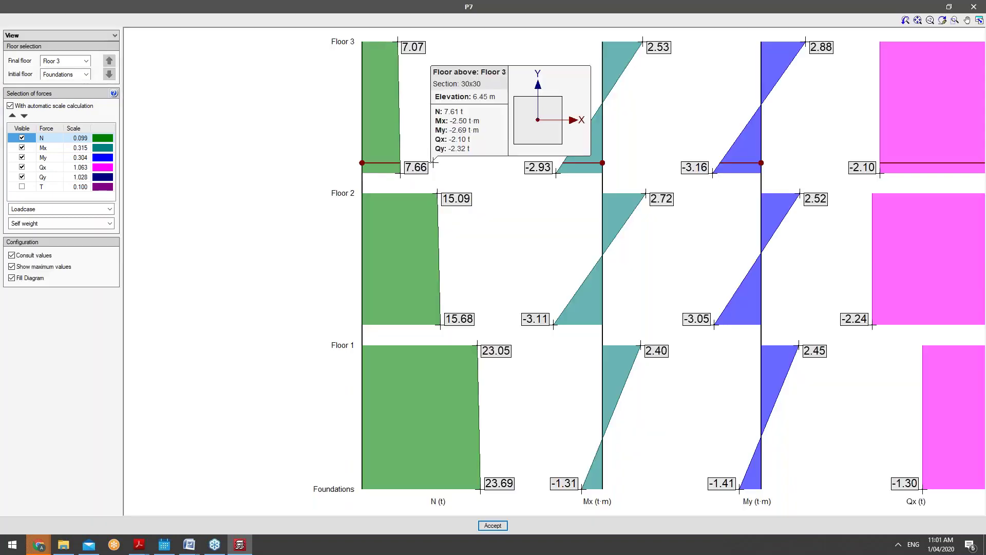
{"action": "scroll", "coordinate": [407, 172], "scroll_direction": "down", "scroll_amount": 5}
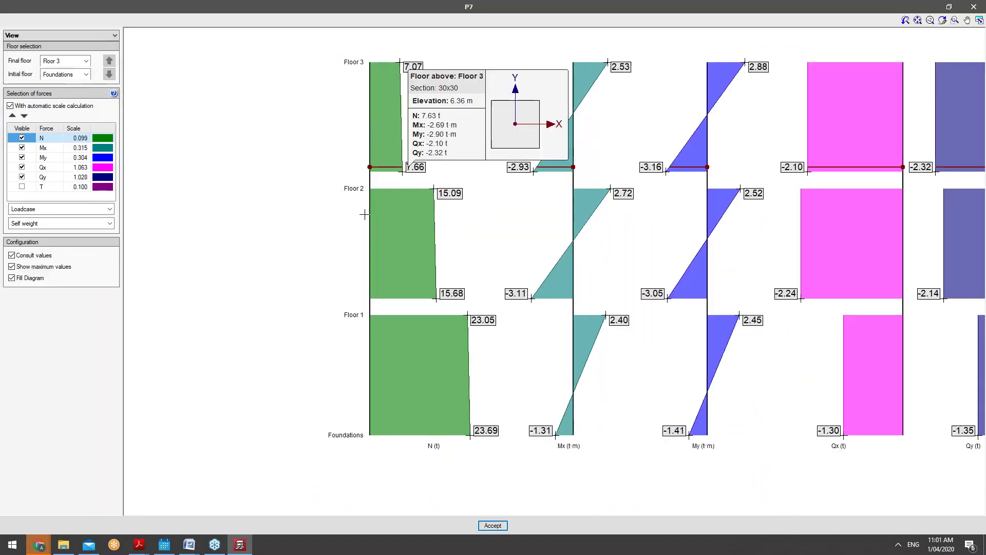
{"action": "mouse_move", "coordinate": [426, 116]}
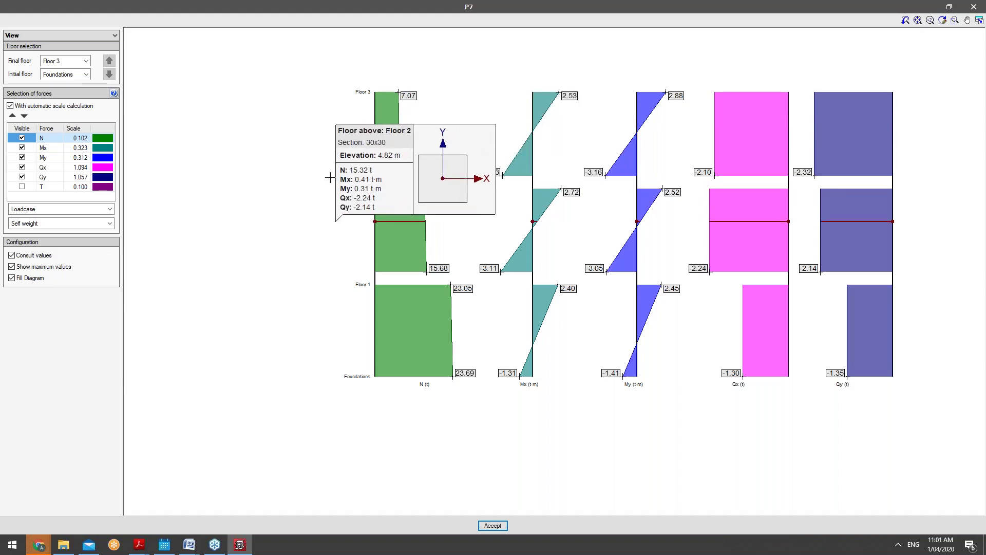
View column P7's force diagrams for the SW+DL combination, consult the list of combinations, and close the diagrams.
{"action": "left_click", "coordinate": [102, 210]}
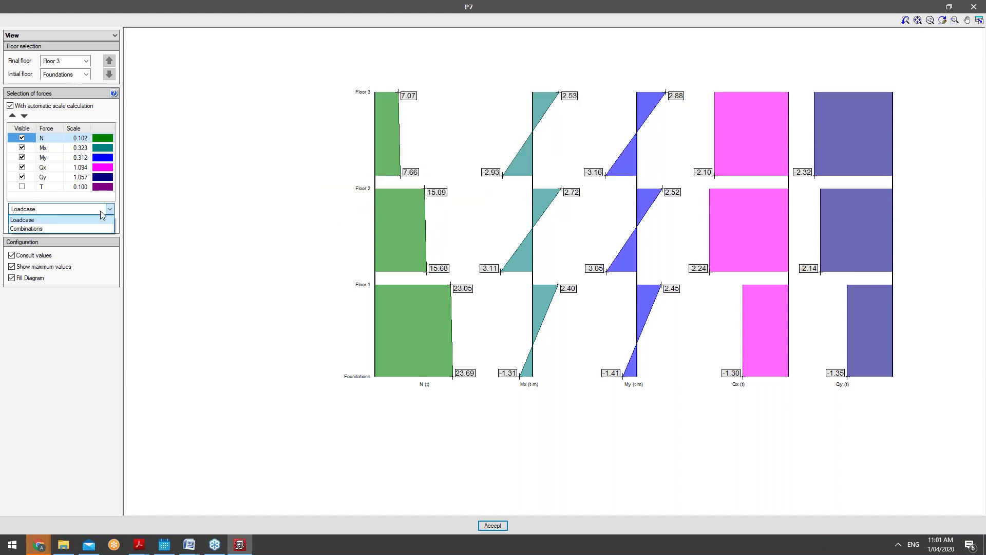
{"action": "left_click", "coordinate": [97, 228]}
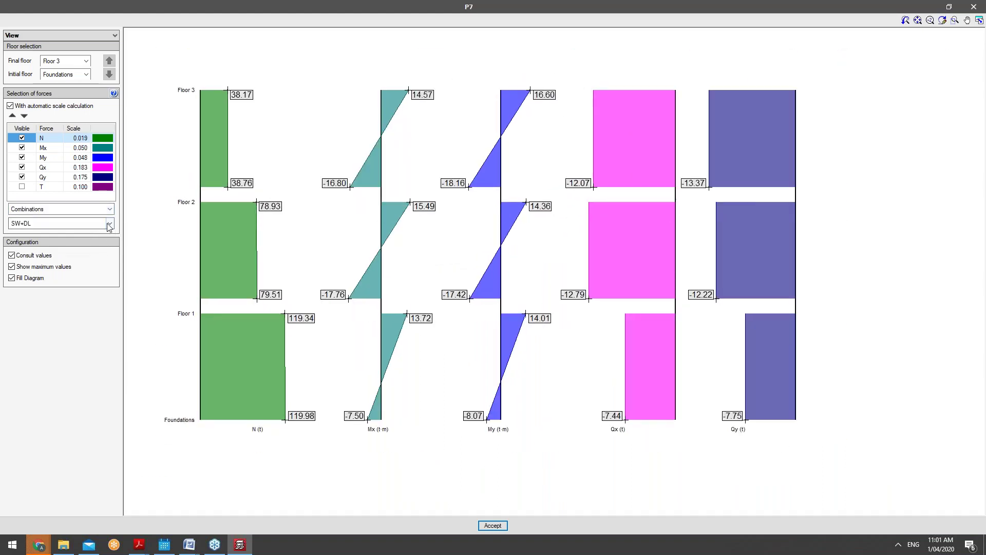
{"action": "left_click", "coordinate": [109, 225]}
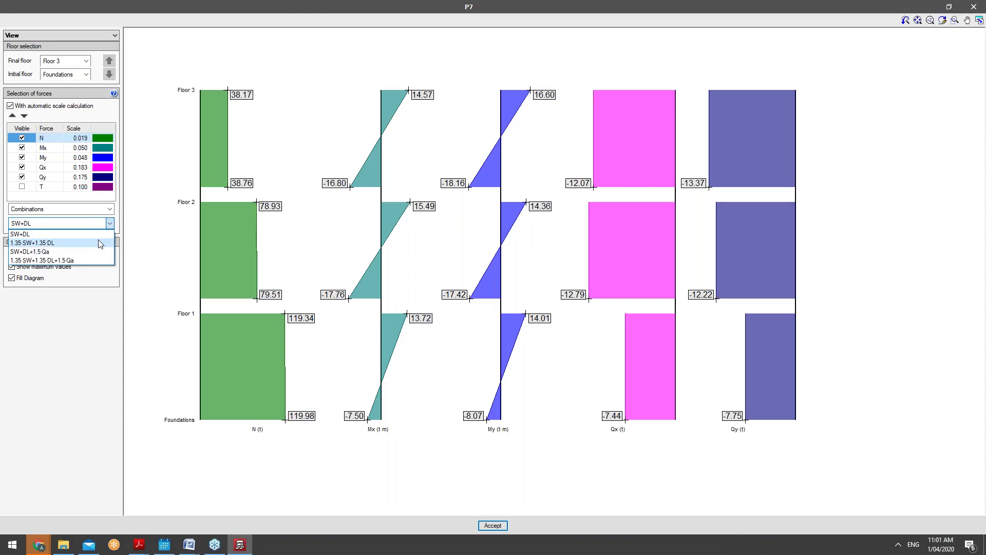
{"action": "left_click", "coordinate": [94, 233]}
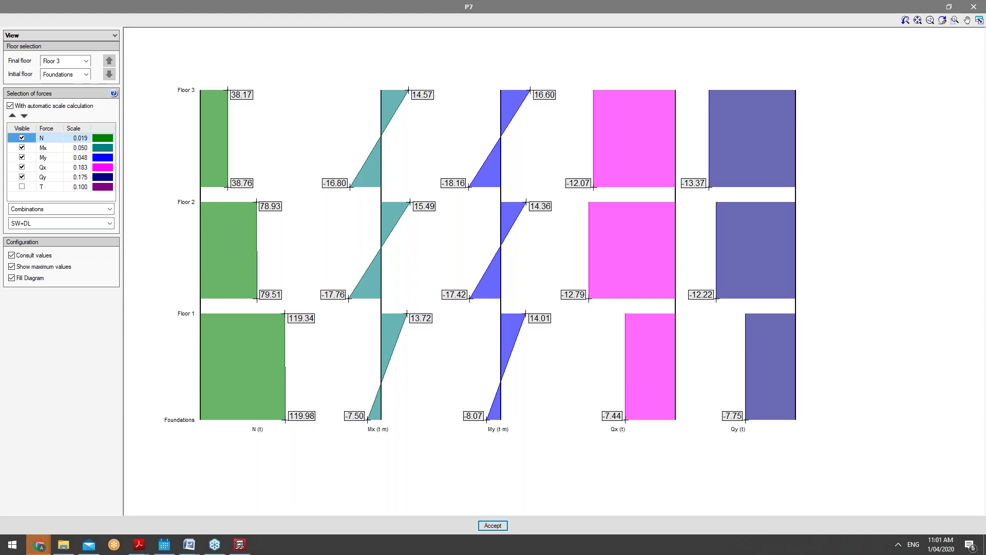
{"action": "left_click", "coordinate": [490, 525]}
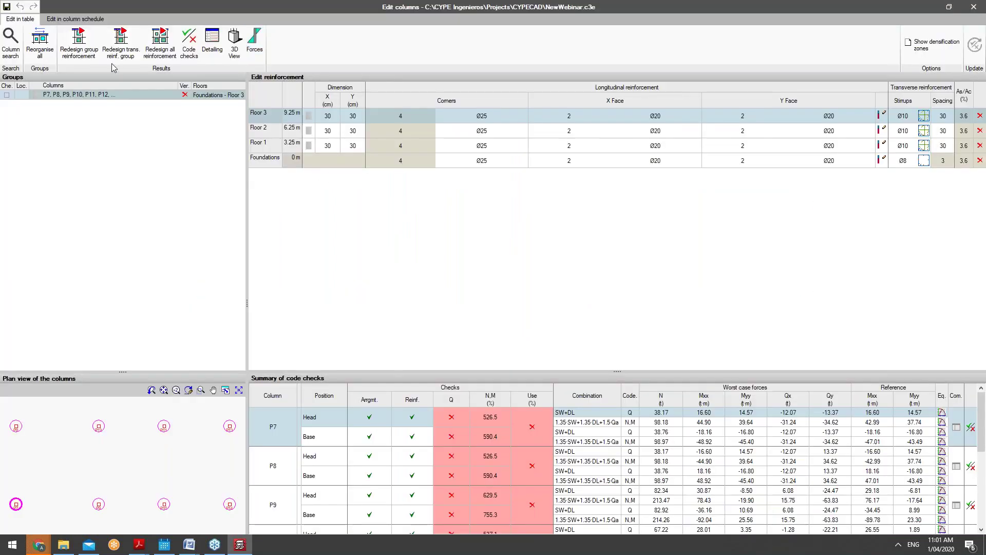
Enlarge the summary of code checks and review the check results for the grouped columns.
{"action": "left_click", "coordinate": [39, 44]}
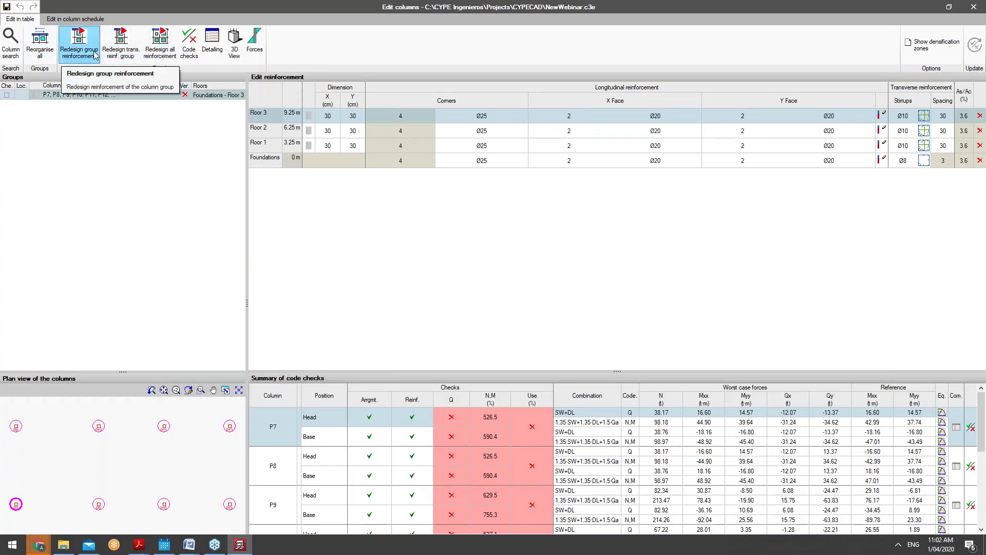
{"action": "scroll", "coordinate": [564, 483], "scroll_direction": "down", "scroll_amount": 2}
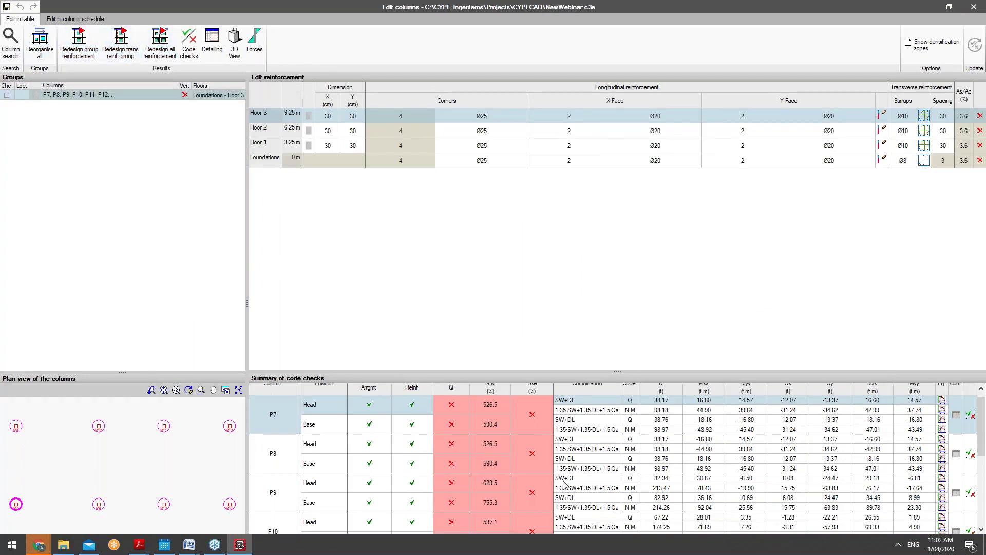
{"action": "scroll", "coordinate": [570, 462], "scroll_direction": "up", "scroll_amount": 2}
{"action": "left_click_drag", "start_coordinate": [628, 371], "coordinate": [627, 328]}
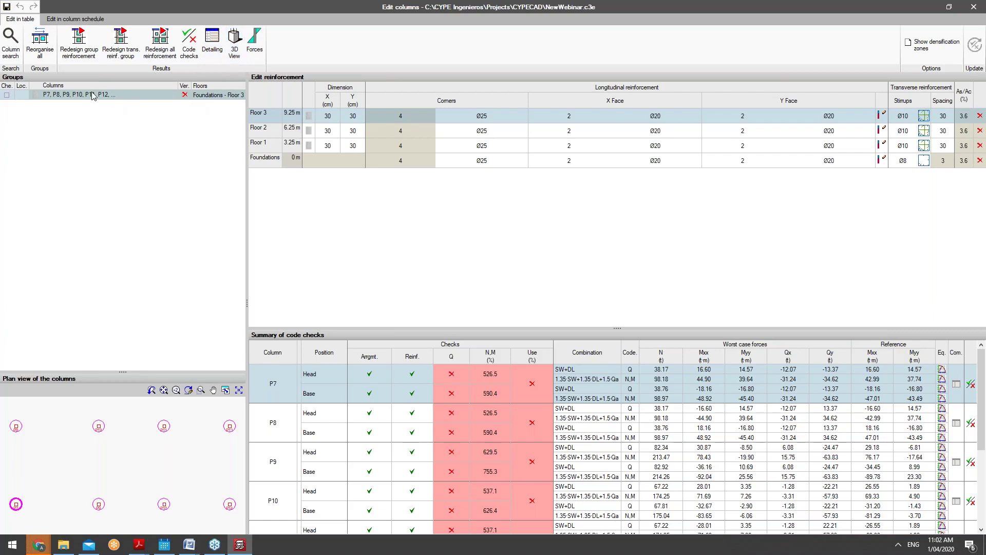
{"action": "left_click", "coordinate": [79, 41]}
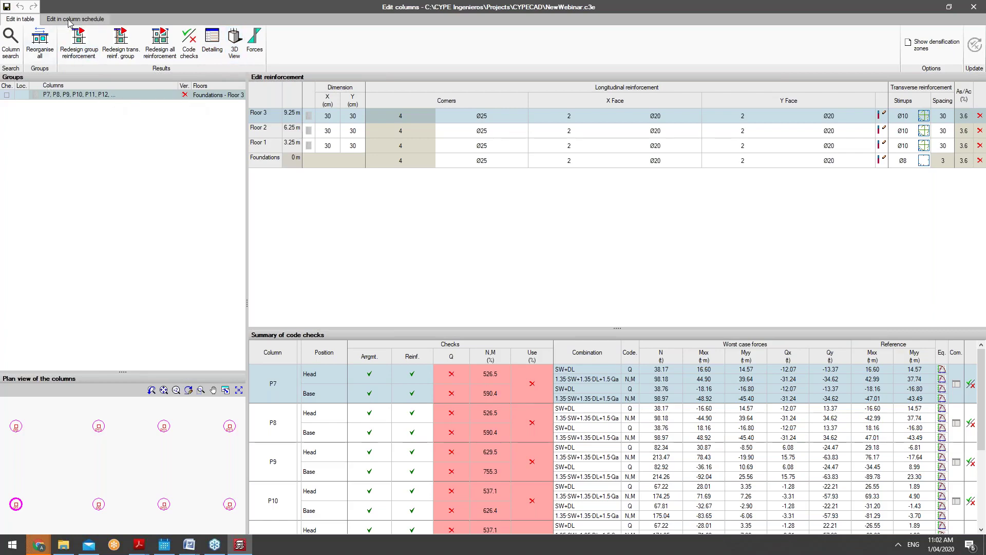
Examine the column schedule for the grouped columns, including the Floor 3 section geometry options, without changing the section.
{"action": "left_click", "coordinate": [75, 19]}
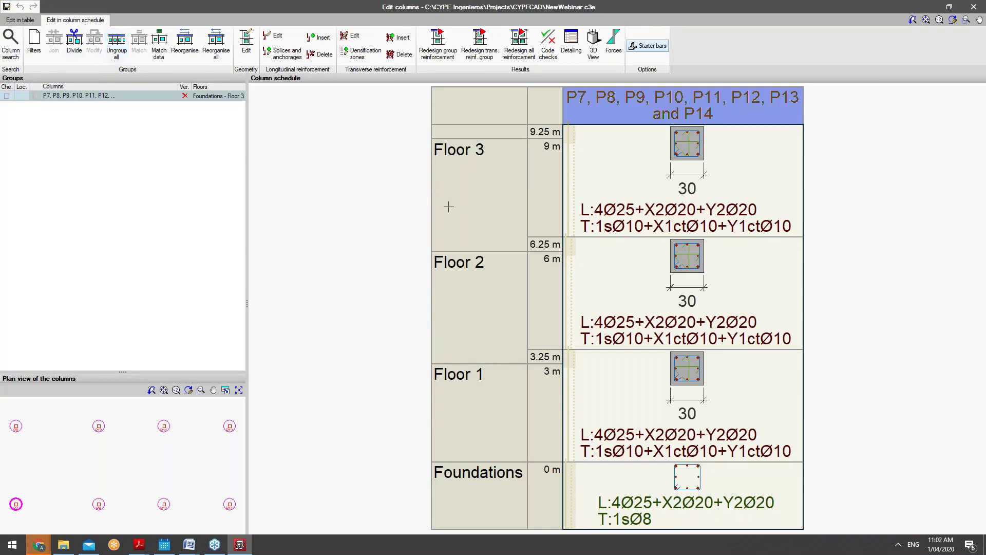
{"action": "scroll", "coordinate": [448, 207], "scroll_direction": "down", "scroll_amount": 3}
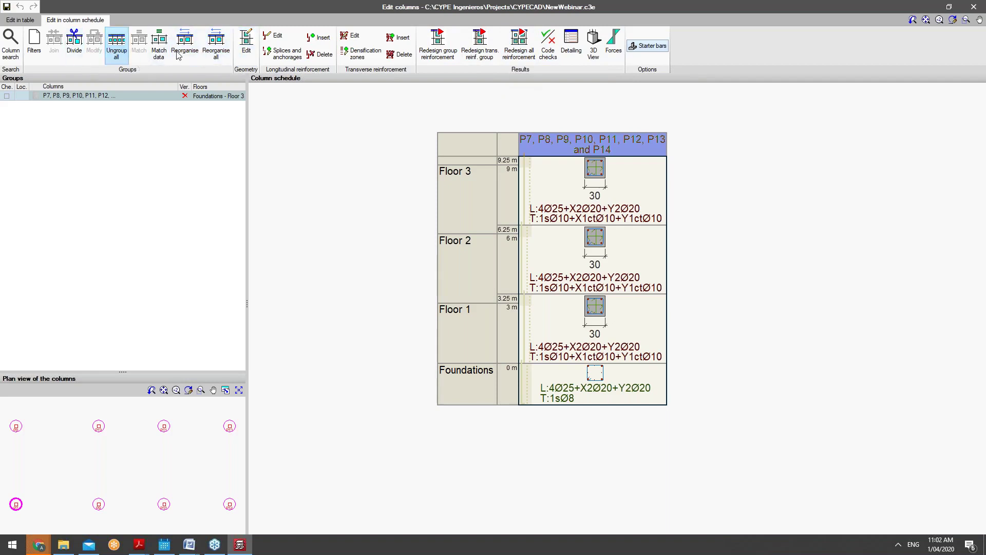
{"action": "left_click", "coordinate": [246, 44]}
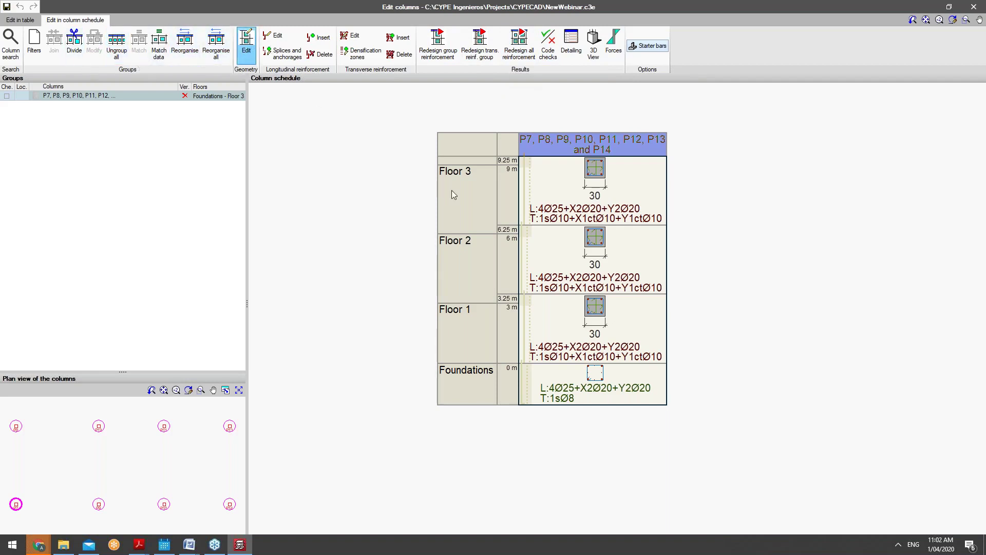
{"action": "left_click", "coordinate": [576, 190]}
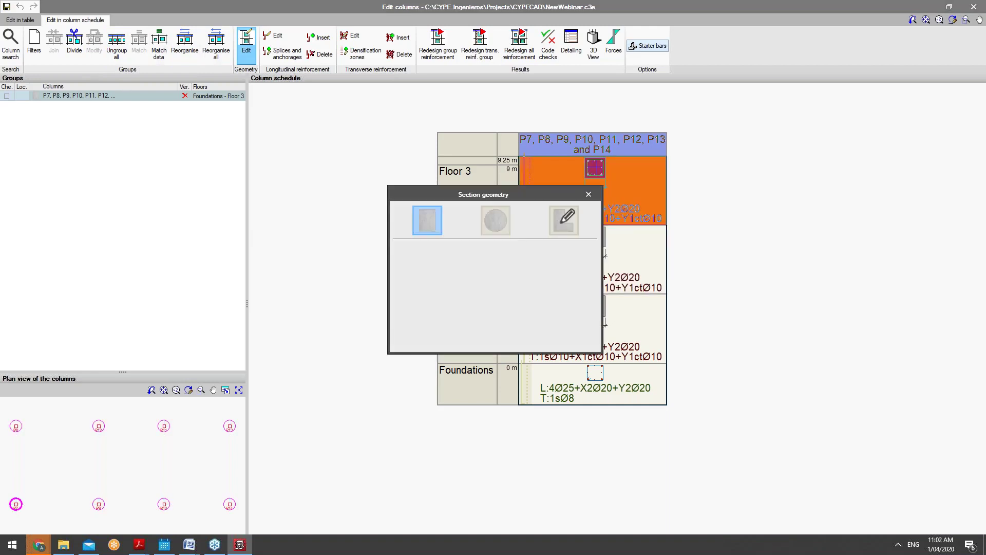
{"action": "left_click", "coordinate": [591, 195]}
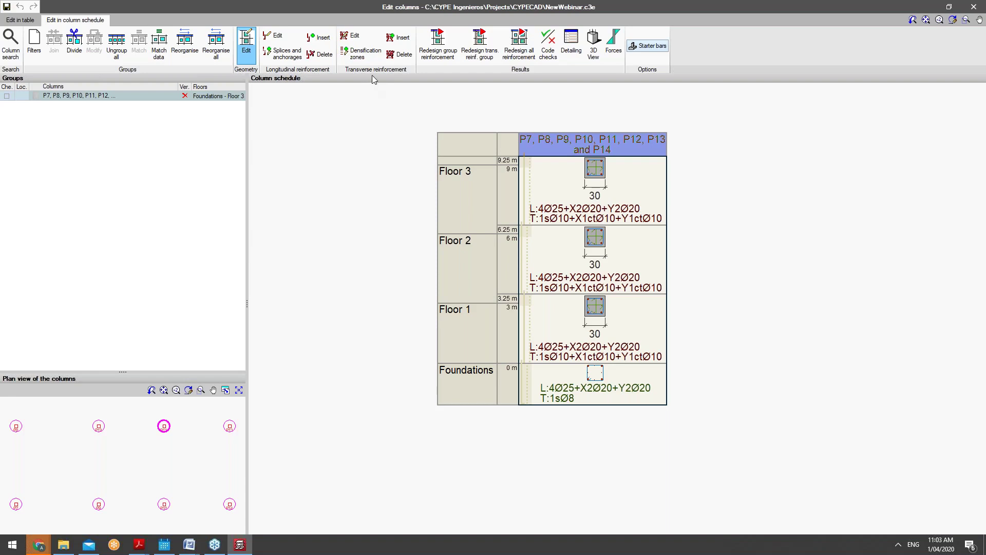
{"action": "left_click", "coordinate": [281, 37]}
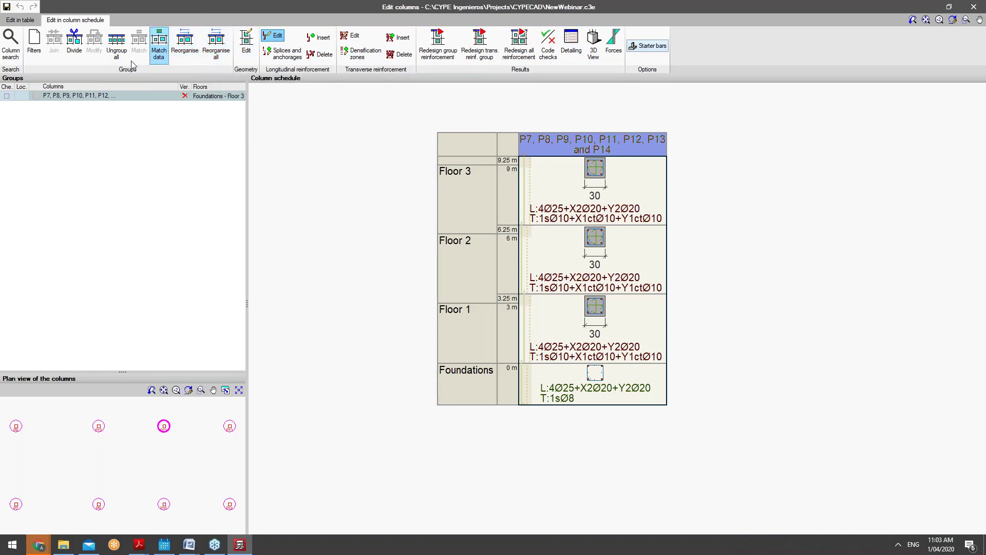
{"action": "left_click", "coordinate": [34, 44]}
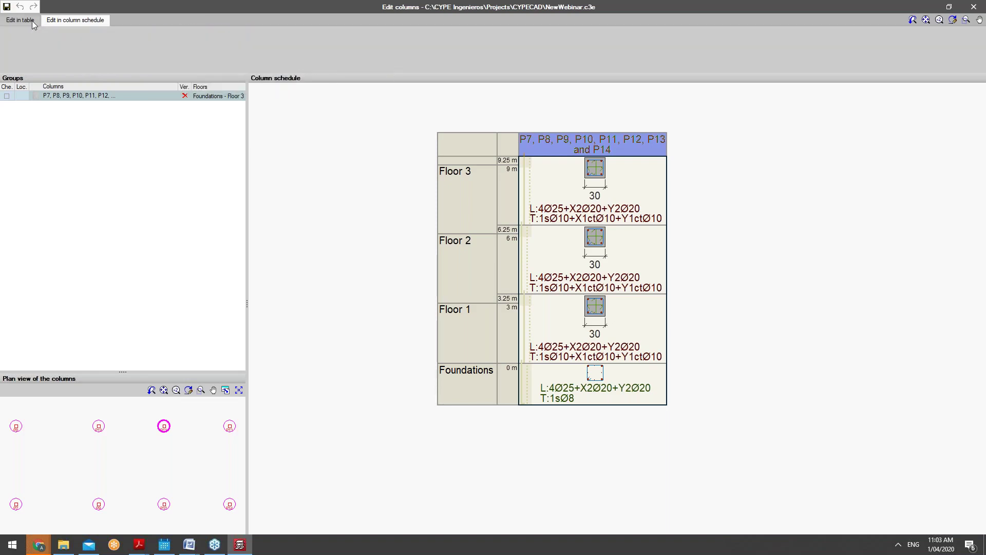
Return to the reinforcement table, examine column P7's checks for all combinations full screen, including SW+DL+1.5·Qa at the base, and close the list.
{"action": "left_click", "coordinate": [20, 20]}
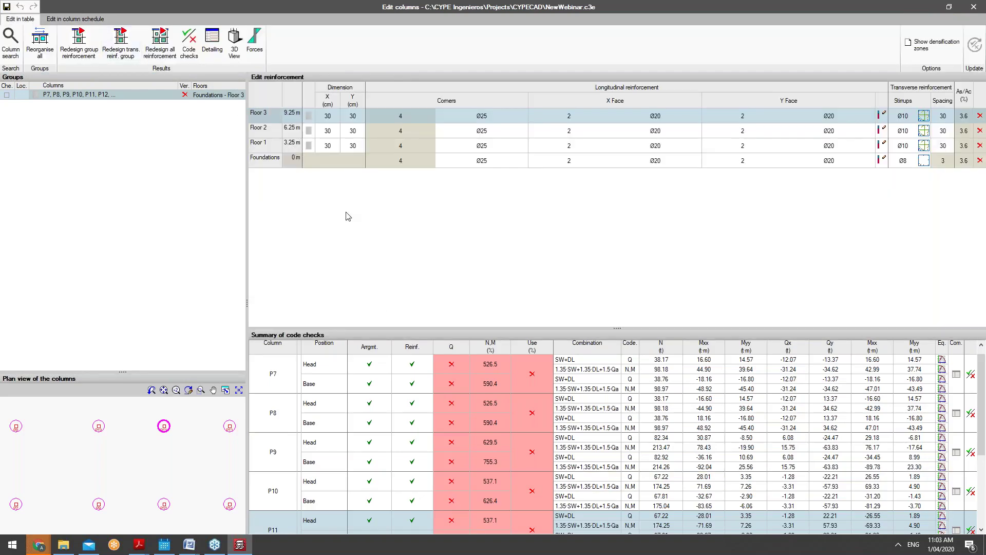
{"action": "left_click", "coordinate": [460, 365]}
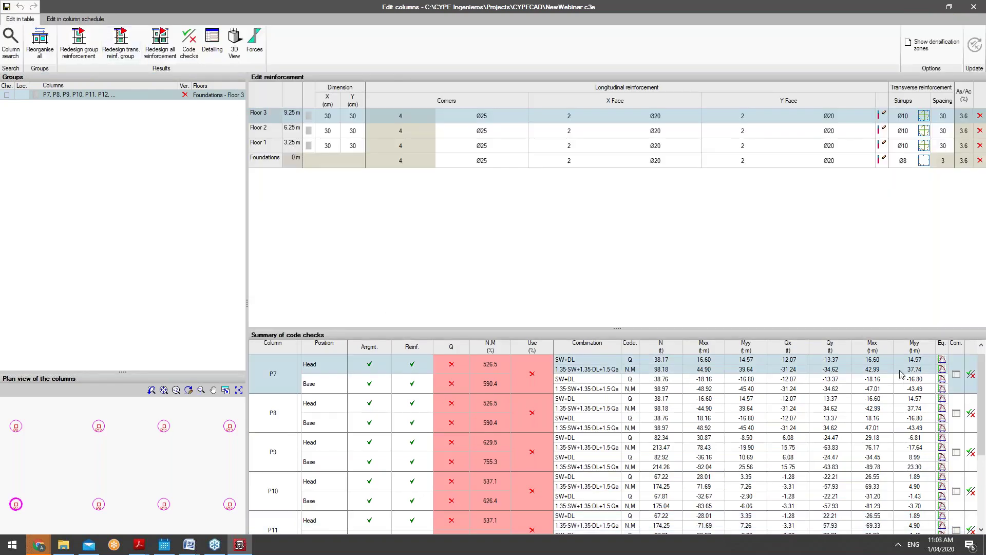
{"action": "left_click", "coordinate": [957, 376]}
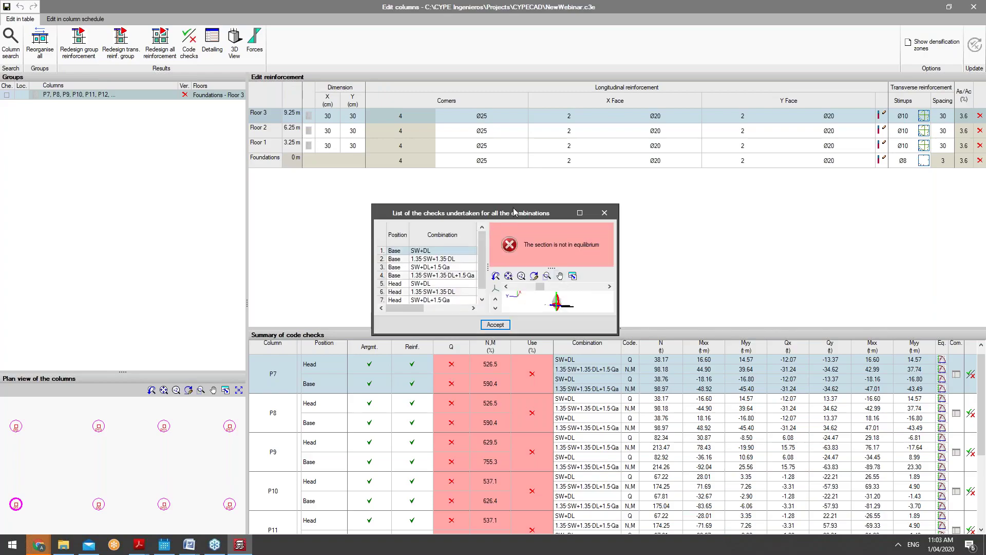
{"action": "double_click", "coordinate": [514, 212]}
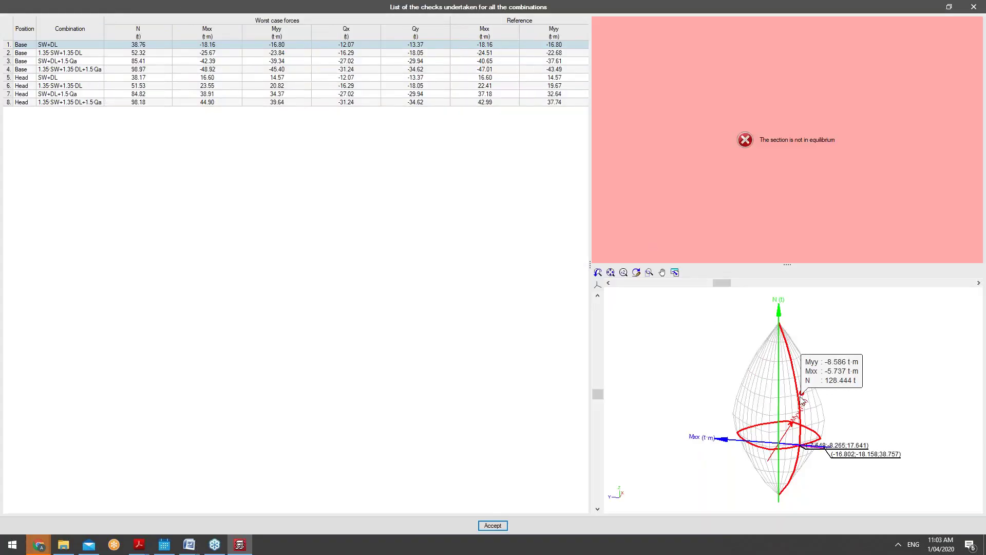
{"action": "left_click", "coordinate": [77, 61]}
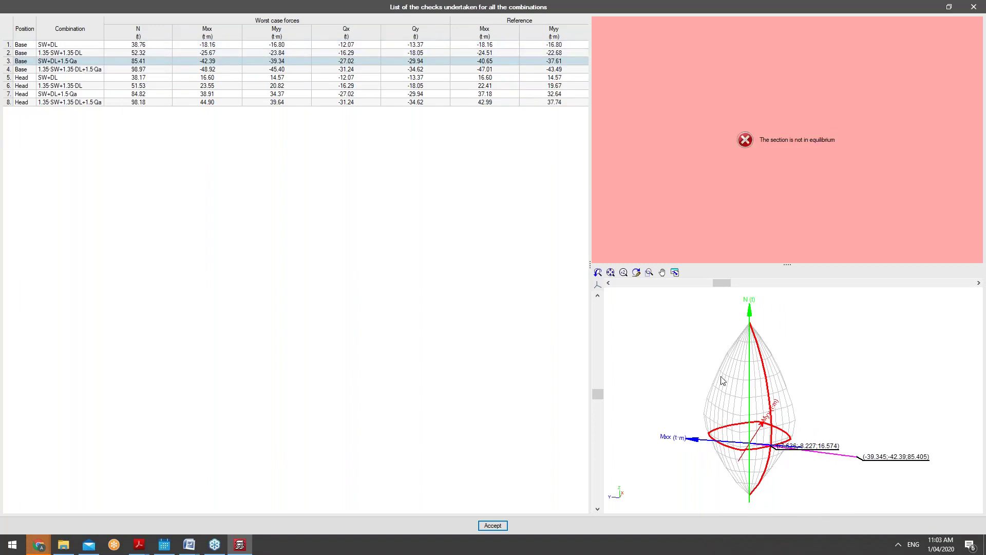
{"action": "mouse_move", "coordinate": [722, 380]}
{"action": "left_click", "coordinate": [973, 7]}
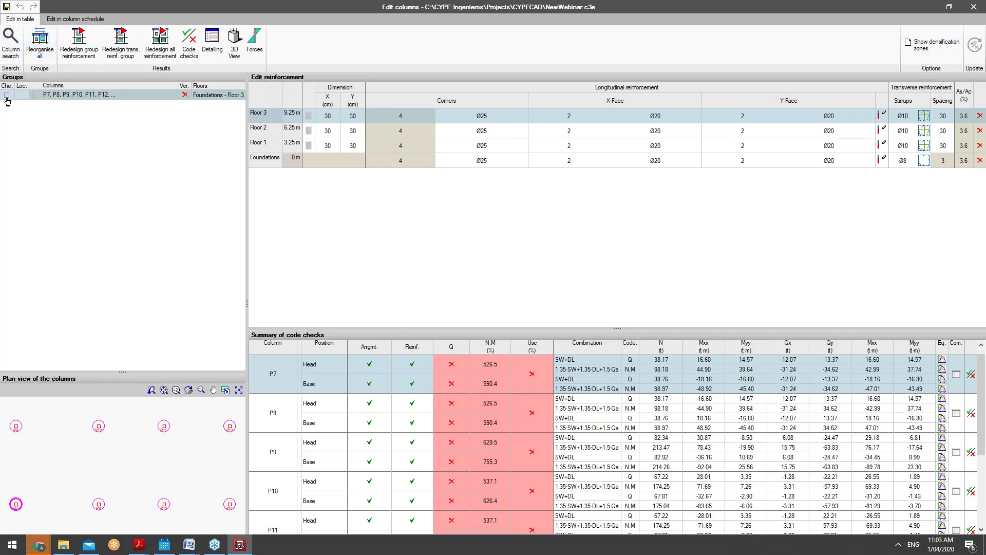
Close the column editor and open Frame 2, the beam line from P8 to P13 on Floor 2, for beam editing.
{"action": "left_click", "coordinate": [974, 5]}
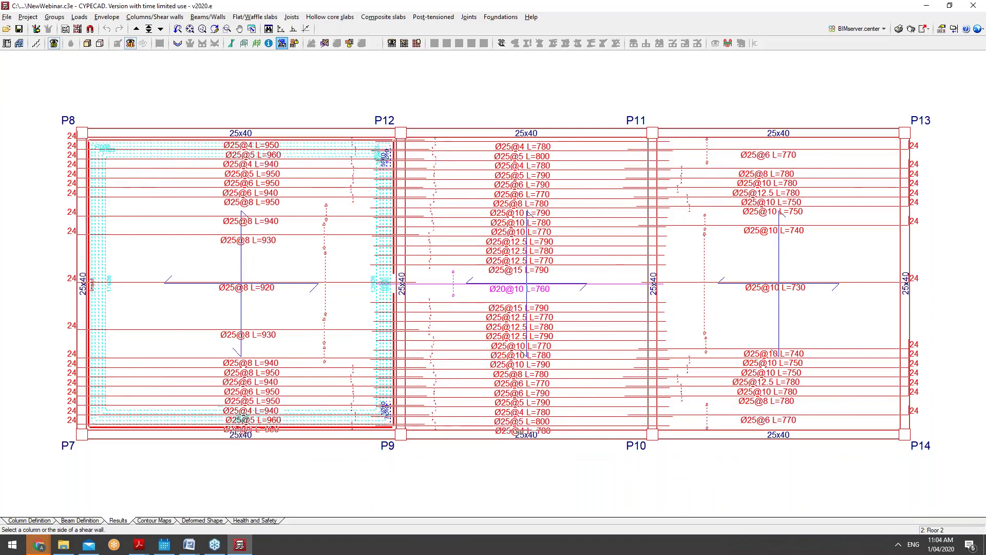
{"action": "left_click", "coordinate": [219, 17]}
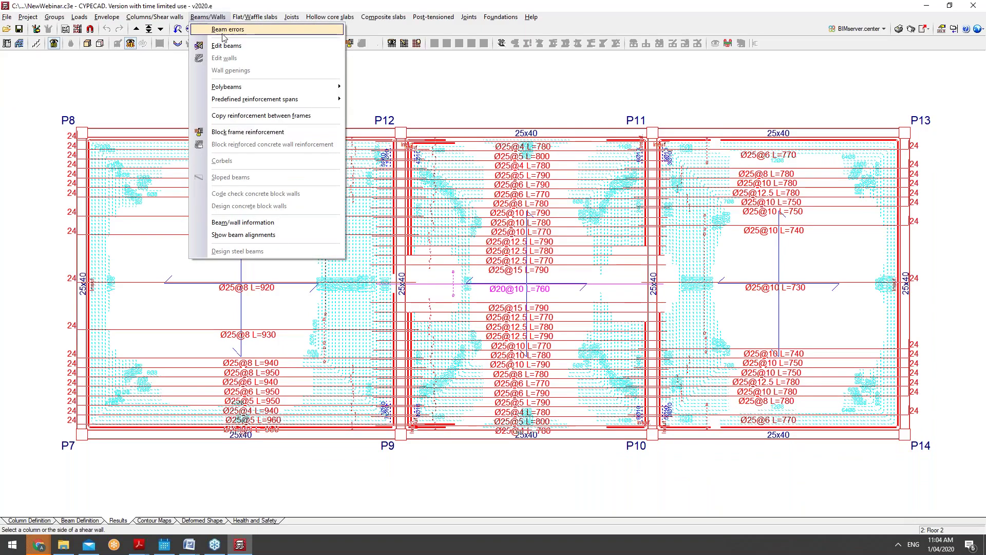
{"action": "left_click", "coordinate": [215, 44]}
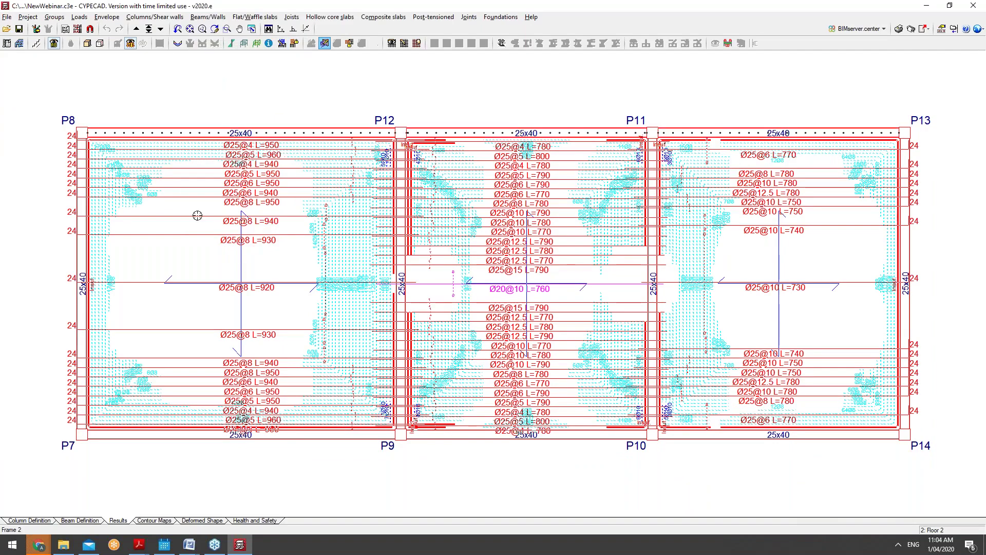
{"action": "left_click", "coordinate": [460, 128]}
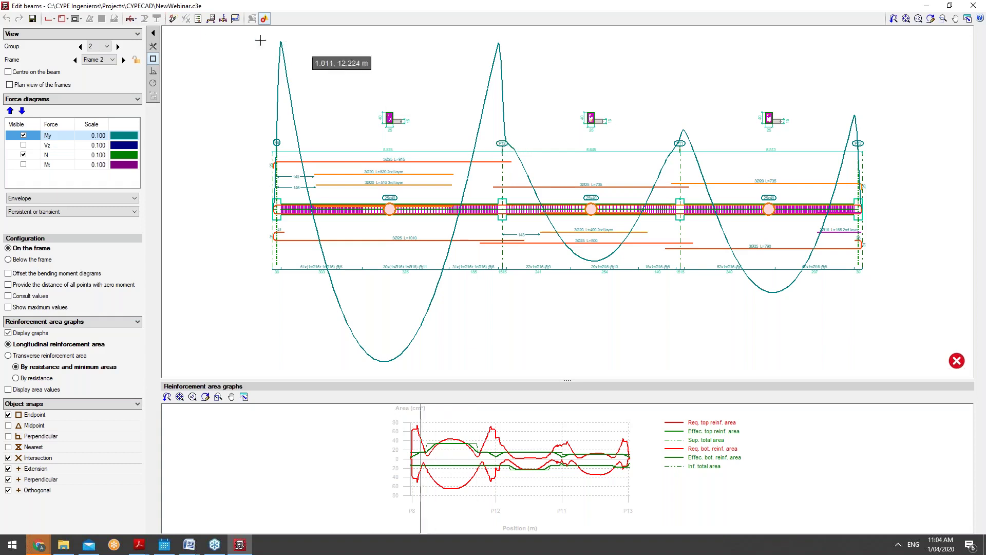
Display the deflection diagram settings for Frame 2 in the beam editor.
{"action": "left_click", "coordinate": [198, 20]}
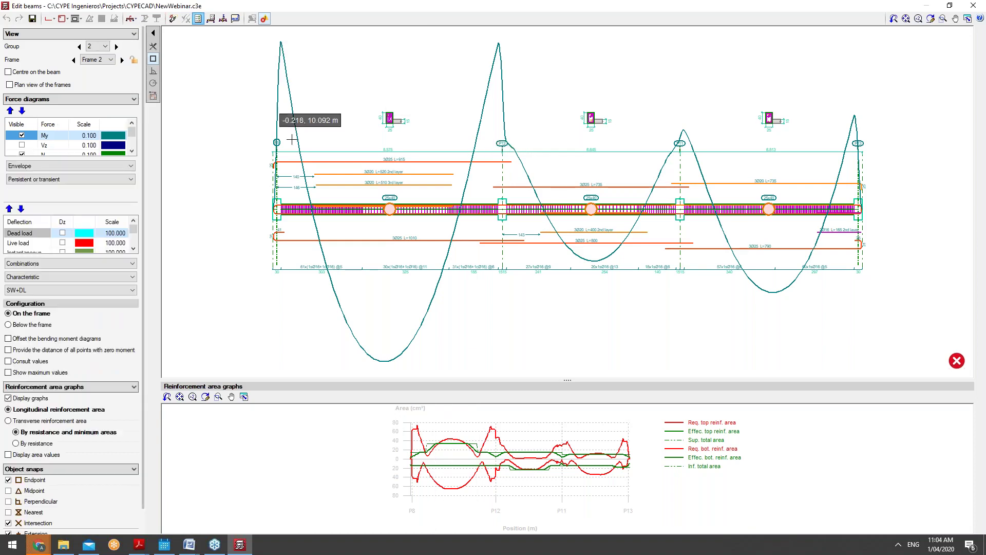
{"action": "mouse_move", "coordinate": [391, 209]}
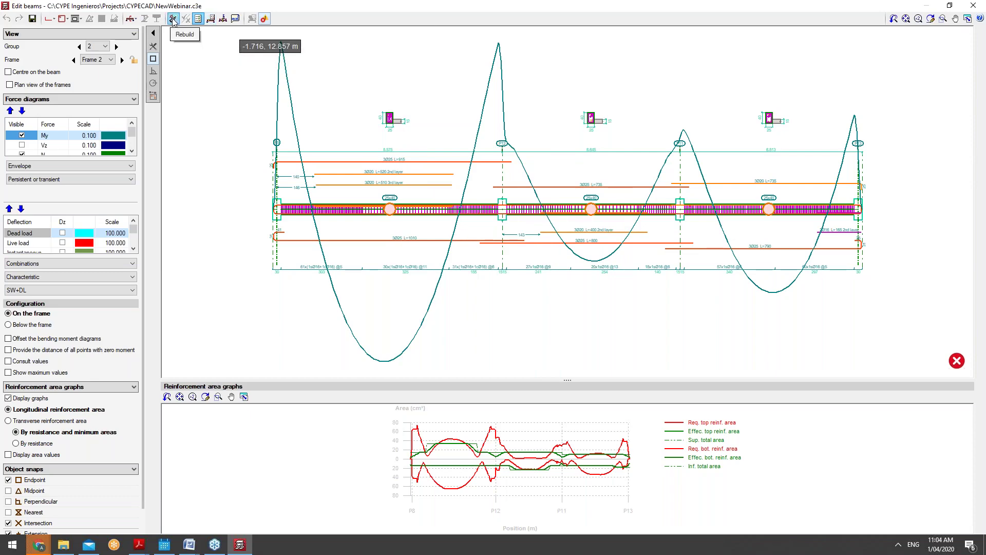
{"action": "left_click", "coordinate": [210, 18]}
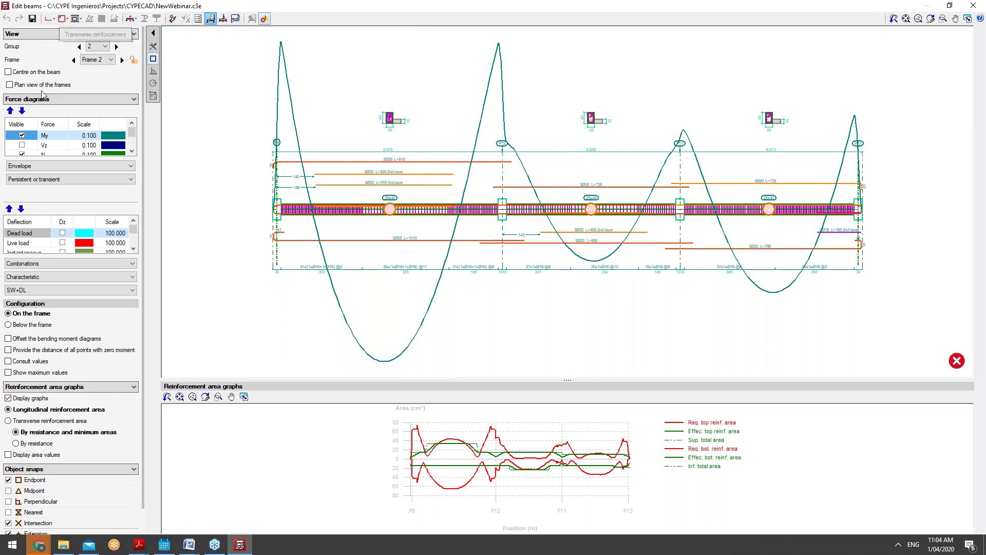
View the longitudinal and transverse reinforcement editing tools for the beam, and close them.
{"action": "left_click", "coordinate": [49, 18]}
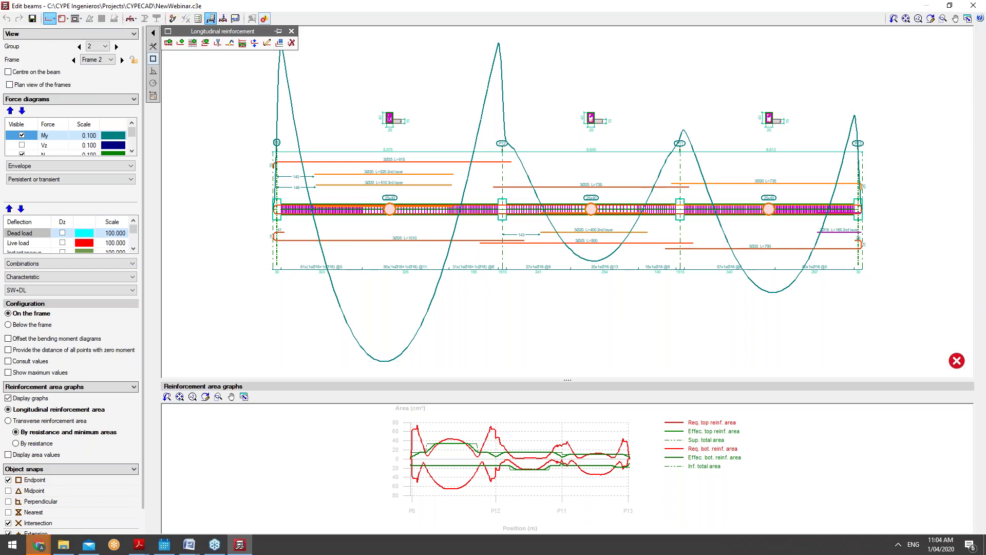
{"action": "left_click", "coordinate": [62, 19]}
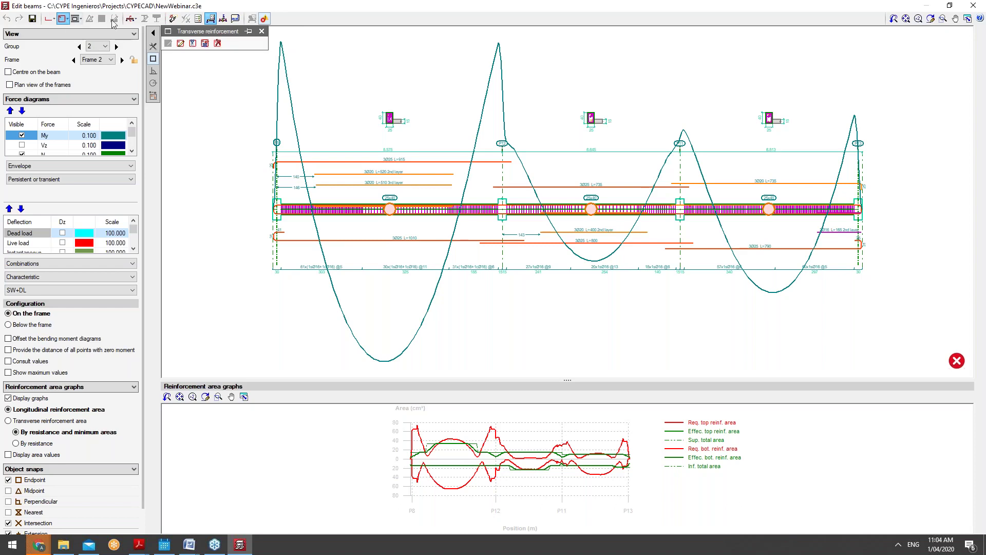
{"action": "left_click", "coordinate": [65, 20]}
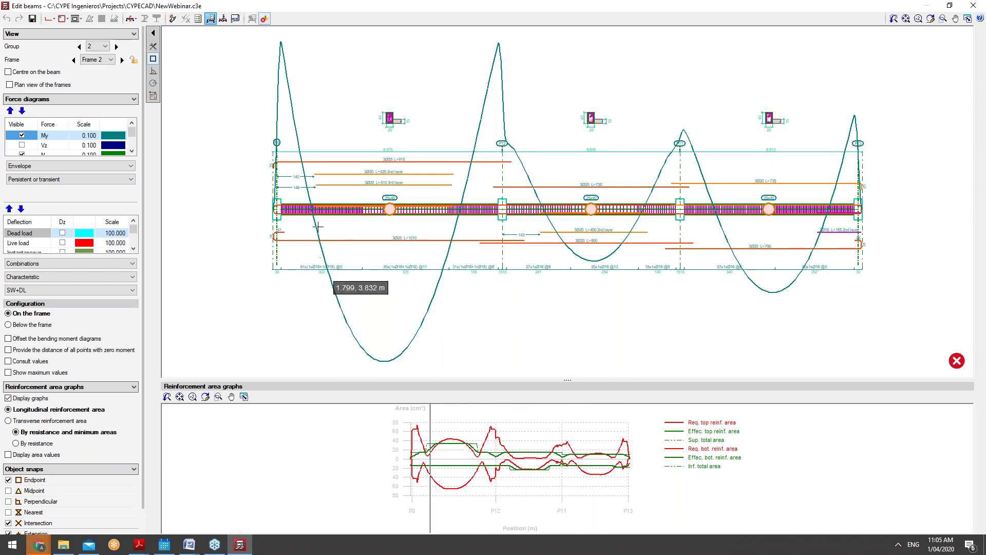
Examine the available deflection types and combination categories for Frame 2, keeping Combinations and Characteristic selected.
{"action": "left_click", "coordinate": [102, 264]}
{"action": "left_click", "coordinate": [97, 273]}
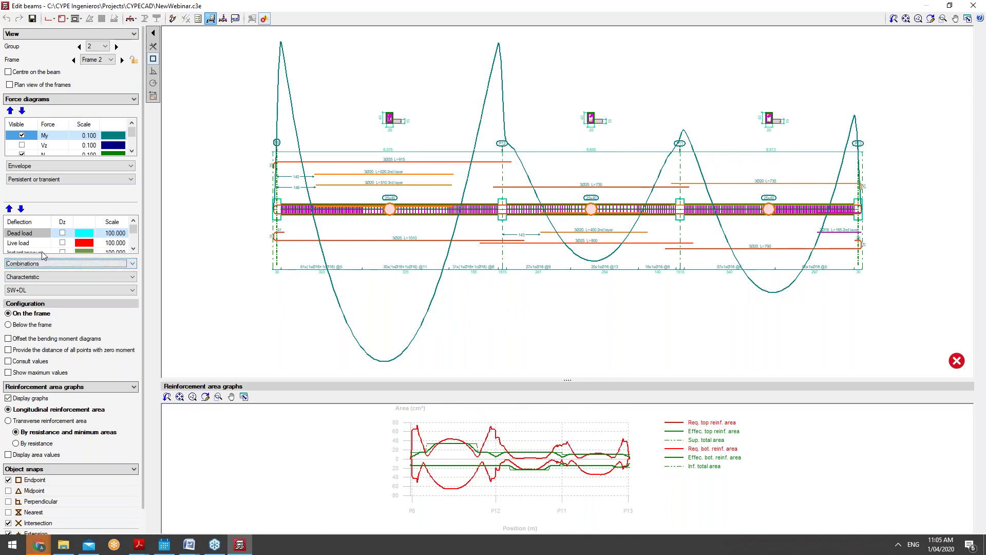
{"action": "scroll", "coordinate": [43, 248], "scroll_direction": "down", "scroll_amount": 1}
{"action": "scroll", "coordinate": [52, 242], "scroll_direction": "up", "scroll_amount": 1}
{"action": "scroll", "coordinate": [68, 236], "scroll_direction": "down", "scroll_amount": 1}
{"action": "left_click", "coordinate": [57, 277]}
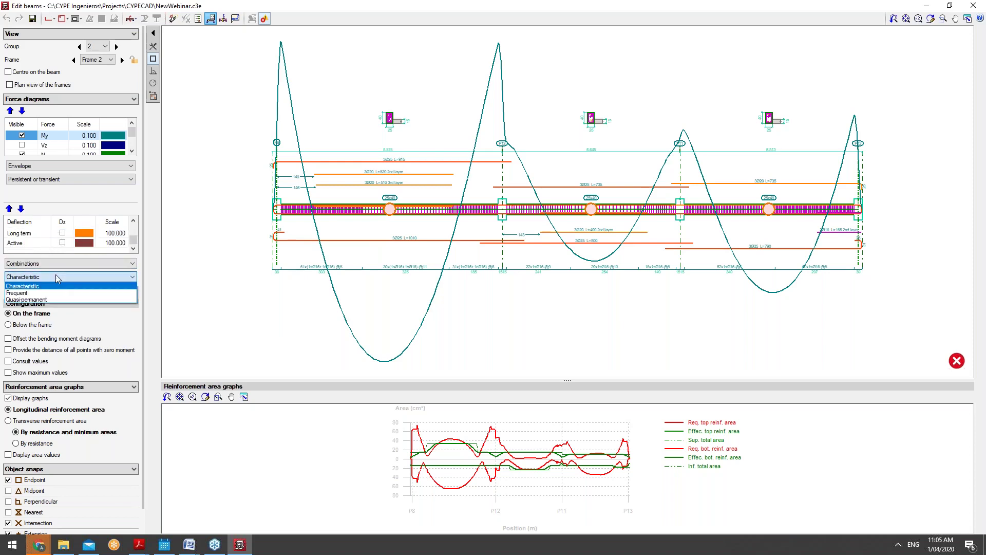
{"action": "left_click", "coordinate": [56, 276]}
{"action": "left_click", "coordinate": [59, 276]}
{"action": "left_click", "coordinate": [52, 287]}
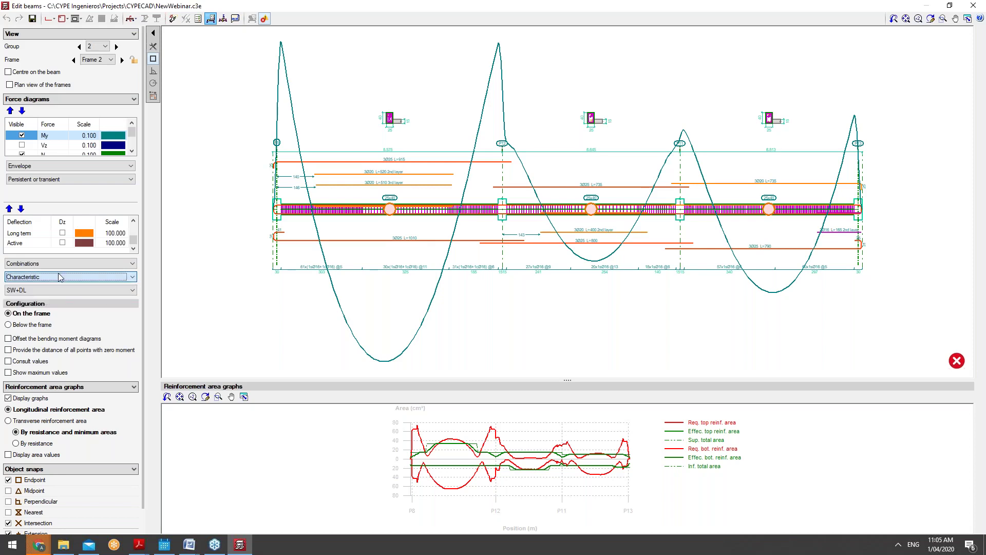
Keep the SW+DL deflection combination and display the distances of all zero-moment points on Frame 2.
{"action": "left_click", "coordinate": [51, 290]}
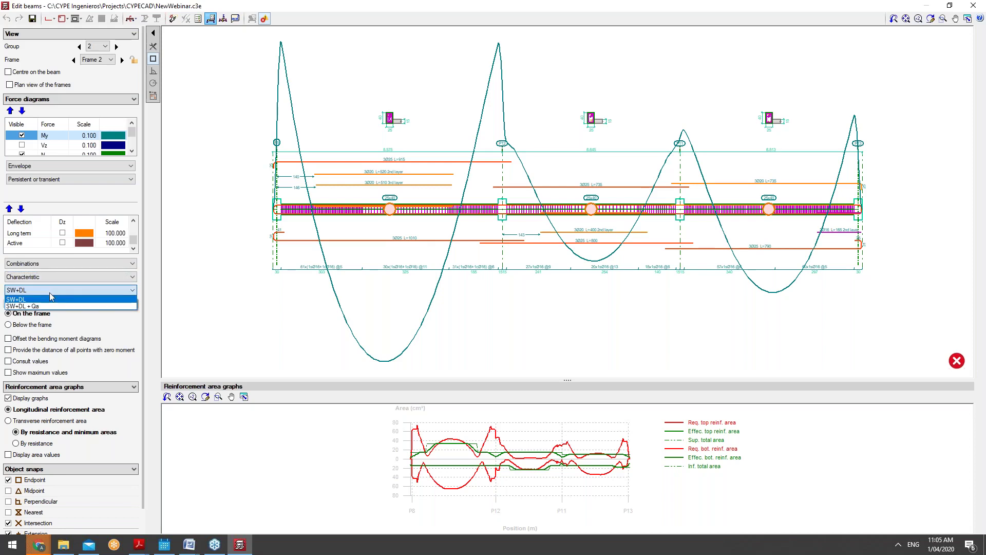
{"action": "left_click", "coordinate": [49, 291]}
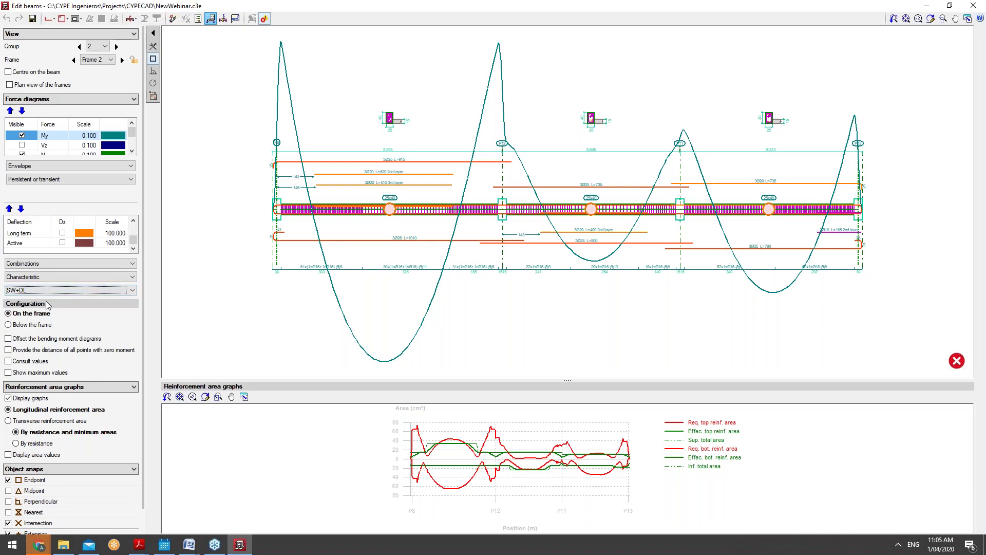
{"action": "scroll", "coordinate": [53, 315], "scroll_direction": "down", "scroll_amount": 1}
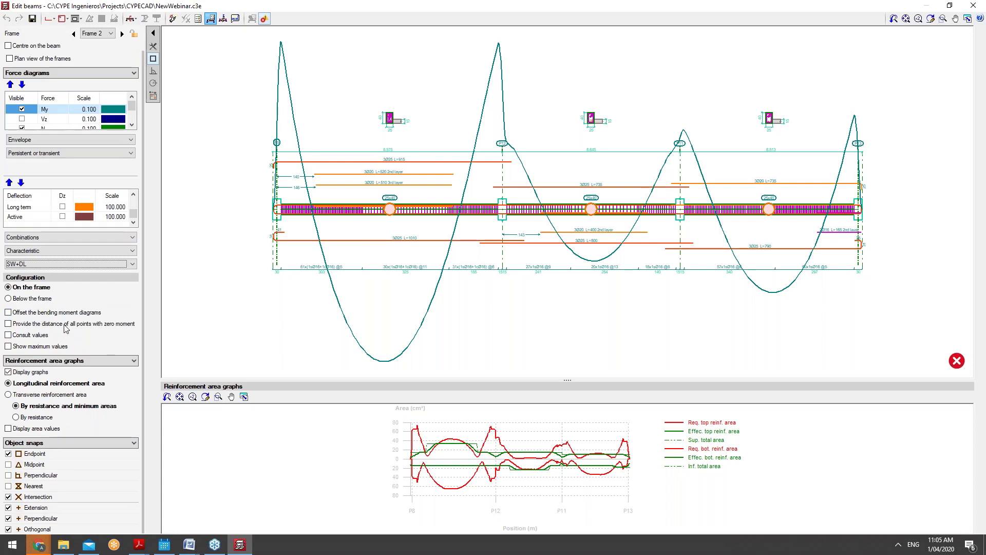
{"action": "left_click", "coordinate": [69, 329]}
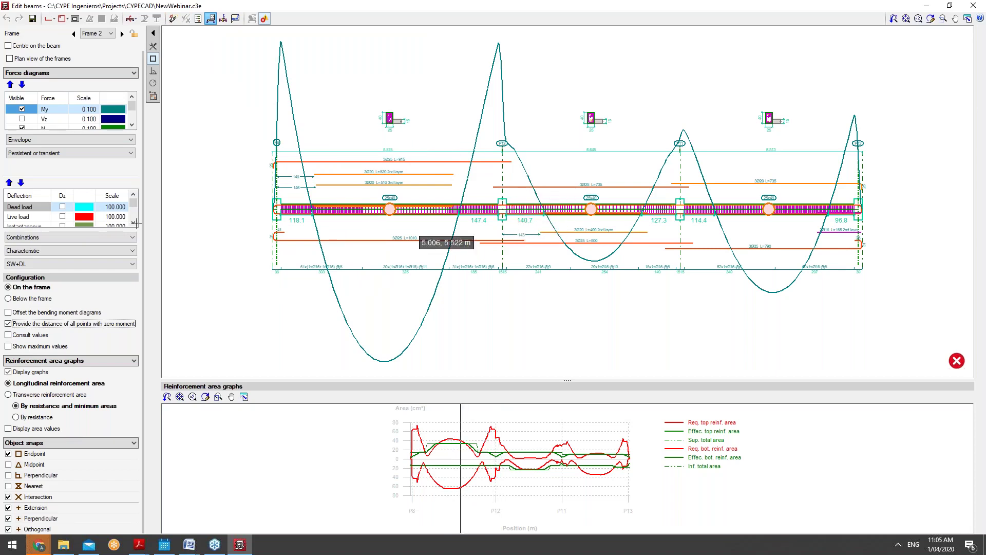
Hide the deflection diagram settings and enable consulting the required and effective reinforcement areas along the beam of Frame 2.
{"action": "left_click", "coordinate": [222, 18]}
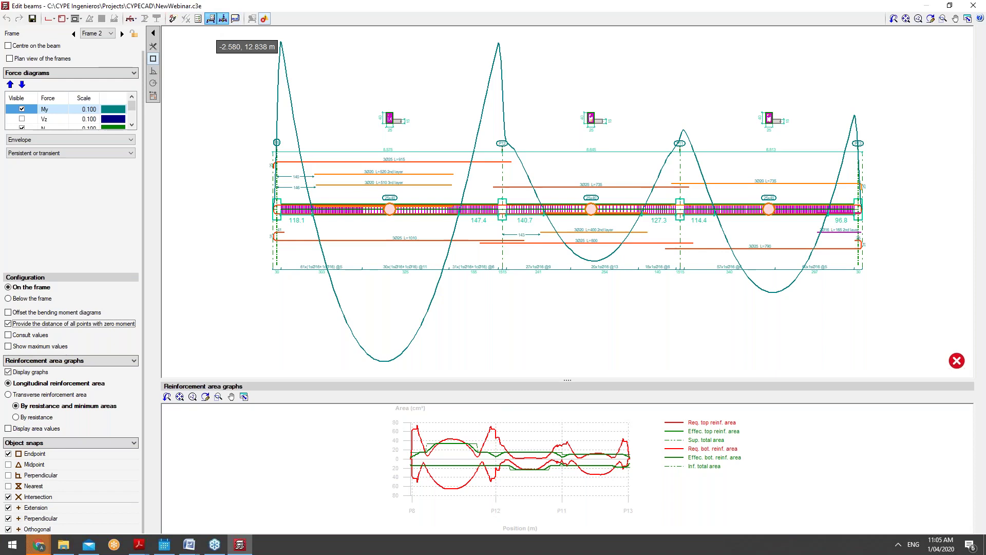
{"action": "right_click", "coordinate": [313, 208]}
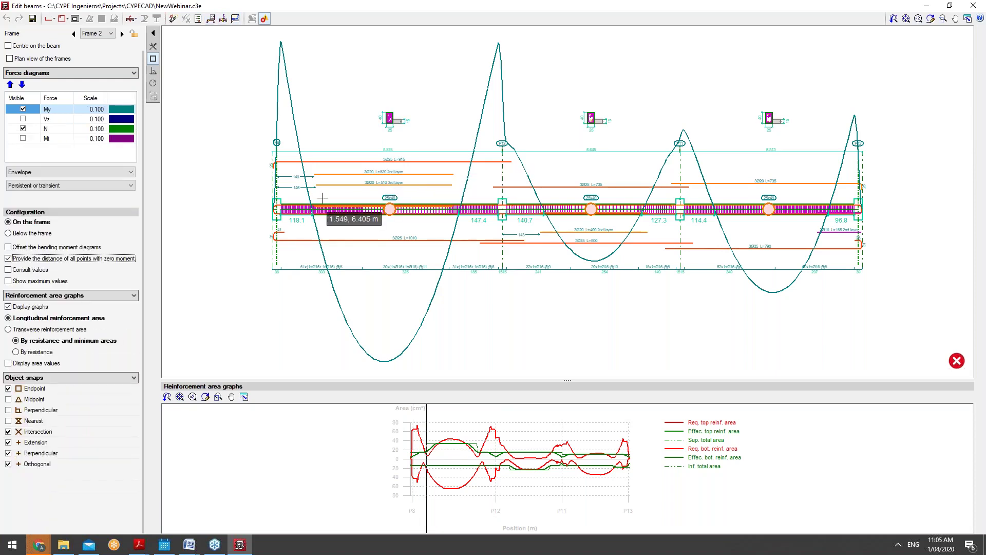
{"action": "left_click", "coordinate": [235, 19]}
{"action": "mouse_move", "coordinate": [318, 204]}
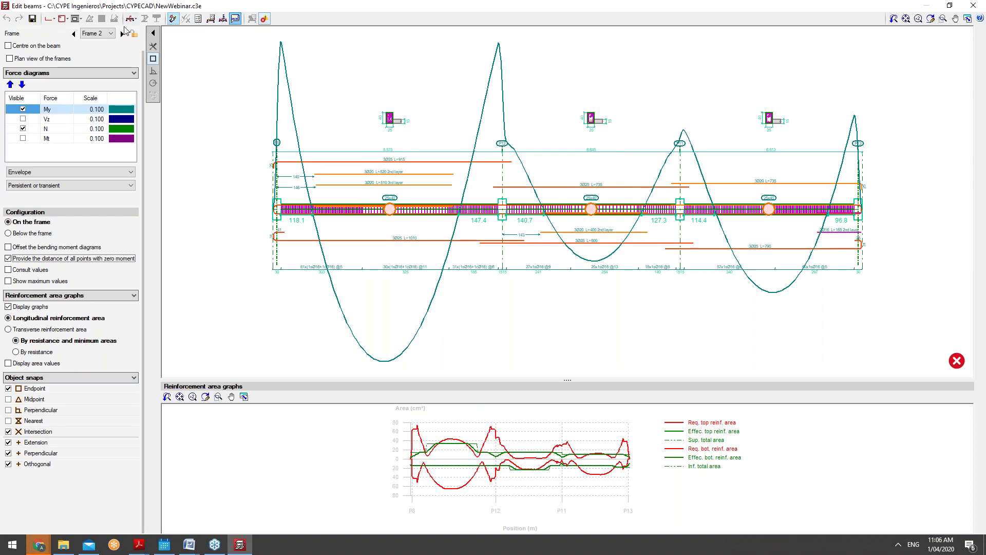
Review the diagrams of Frames 1 to 3, ending on Frame 3, and inspect its beam's midspan reinforcement areas and design checks.
{"action": "left_click", "coordinate": [121, 34]}
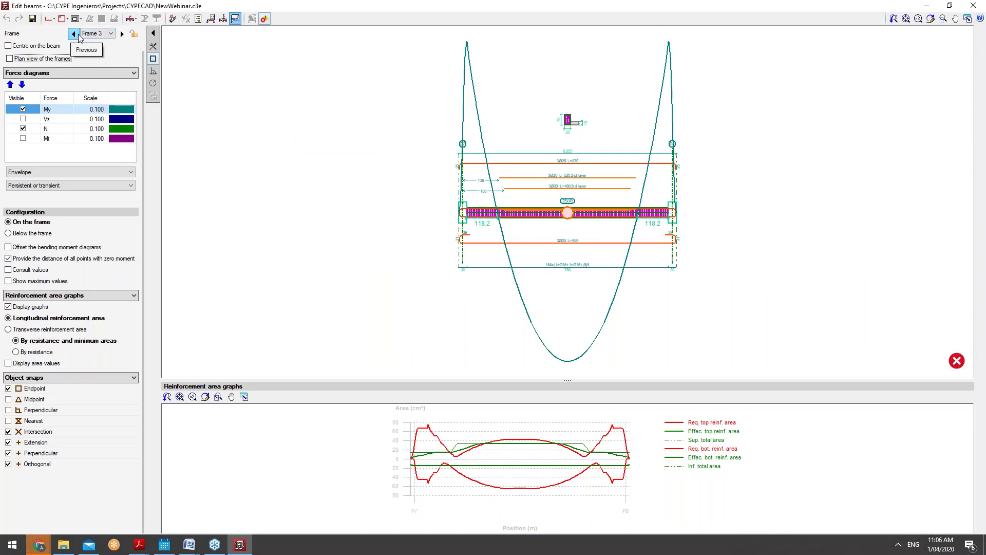
{"action": "left_click", "coordinate": [74, 34]}
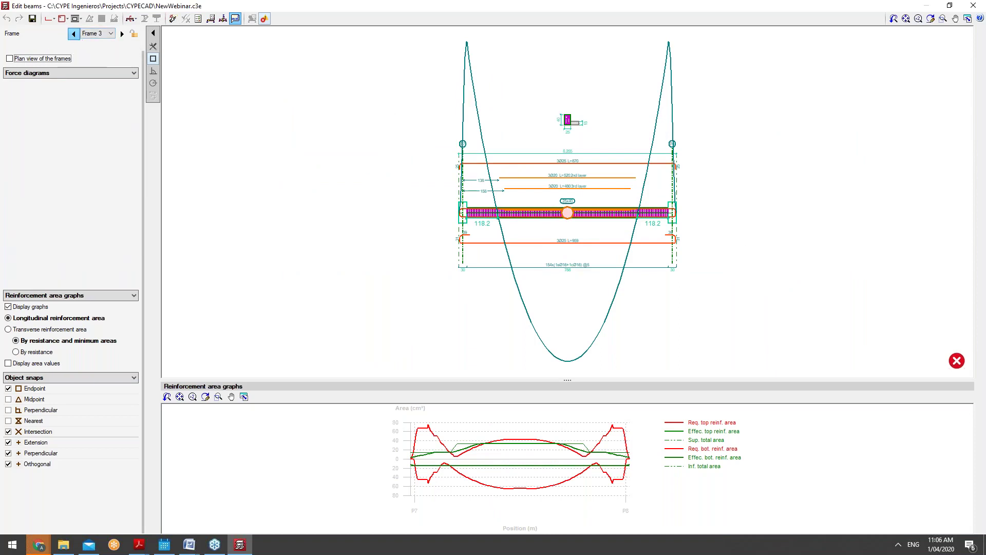
{"action": "left_click", "coordinate": [73, 34]}
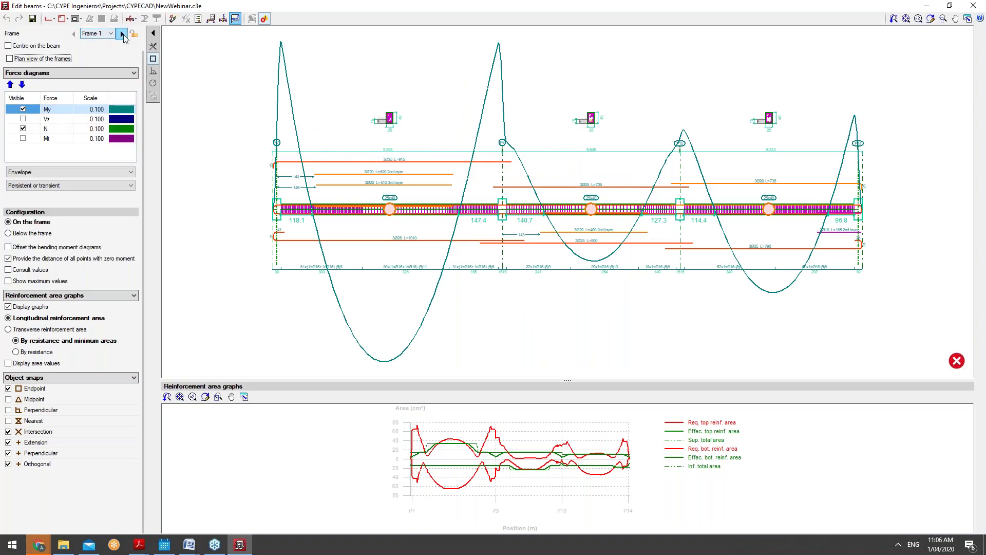
{"action": "left_click", "coordinate": [123, 34]}
{"action": "left_click", "coordinate": [122, 34]}
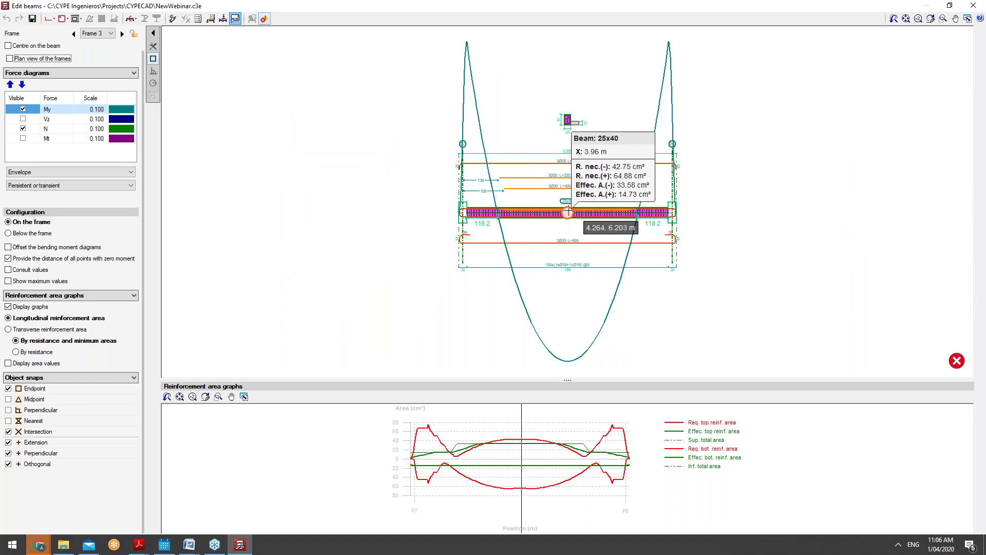
{"action": "mouse_move", "coordinate": [567, 212]}
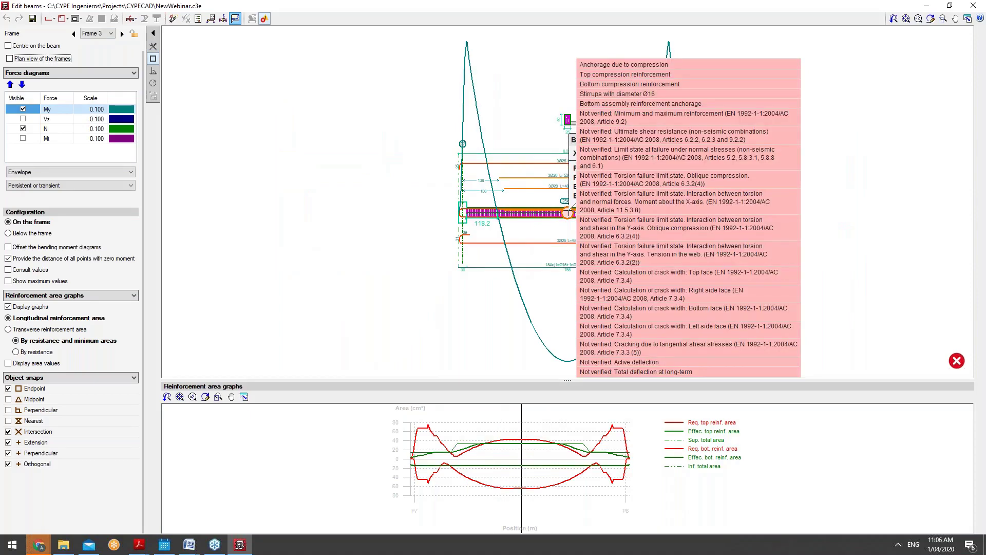